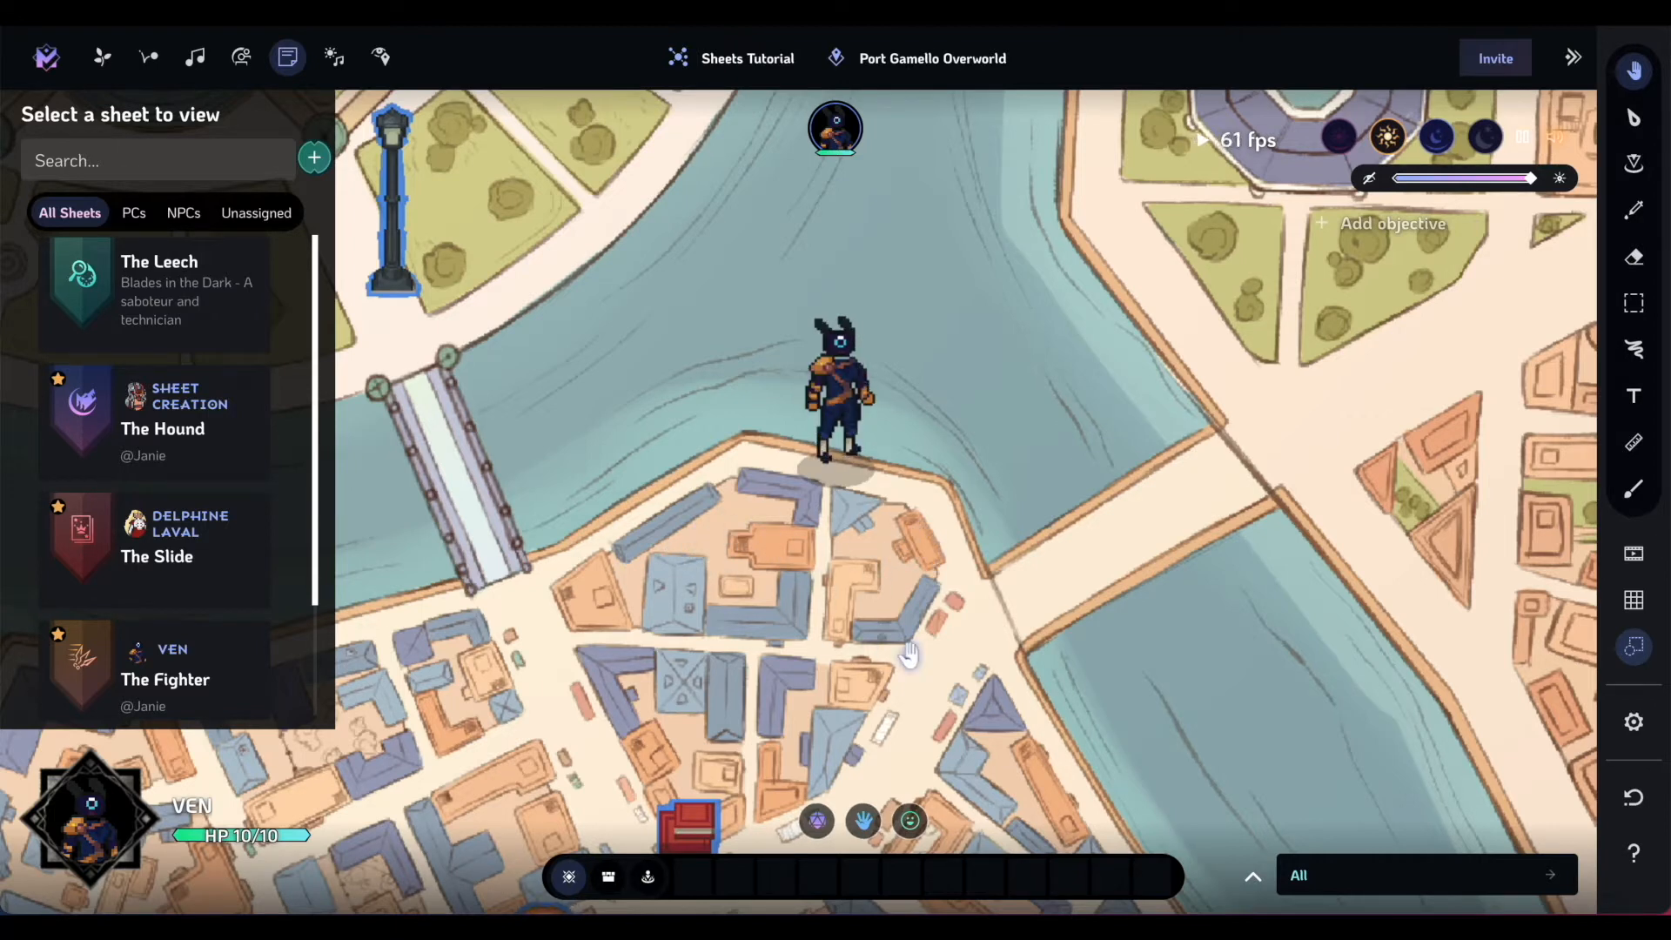
Narrow the tabletop window so the Heart reference sheet shows beside it, and start a new sheet template.
drag(4, 768, 636, 738)
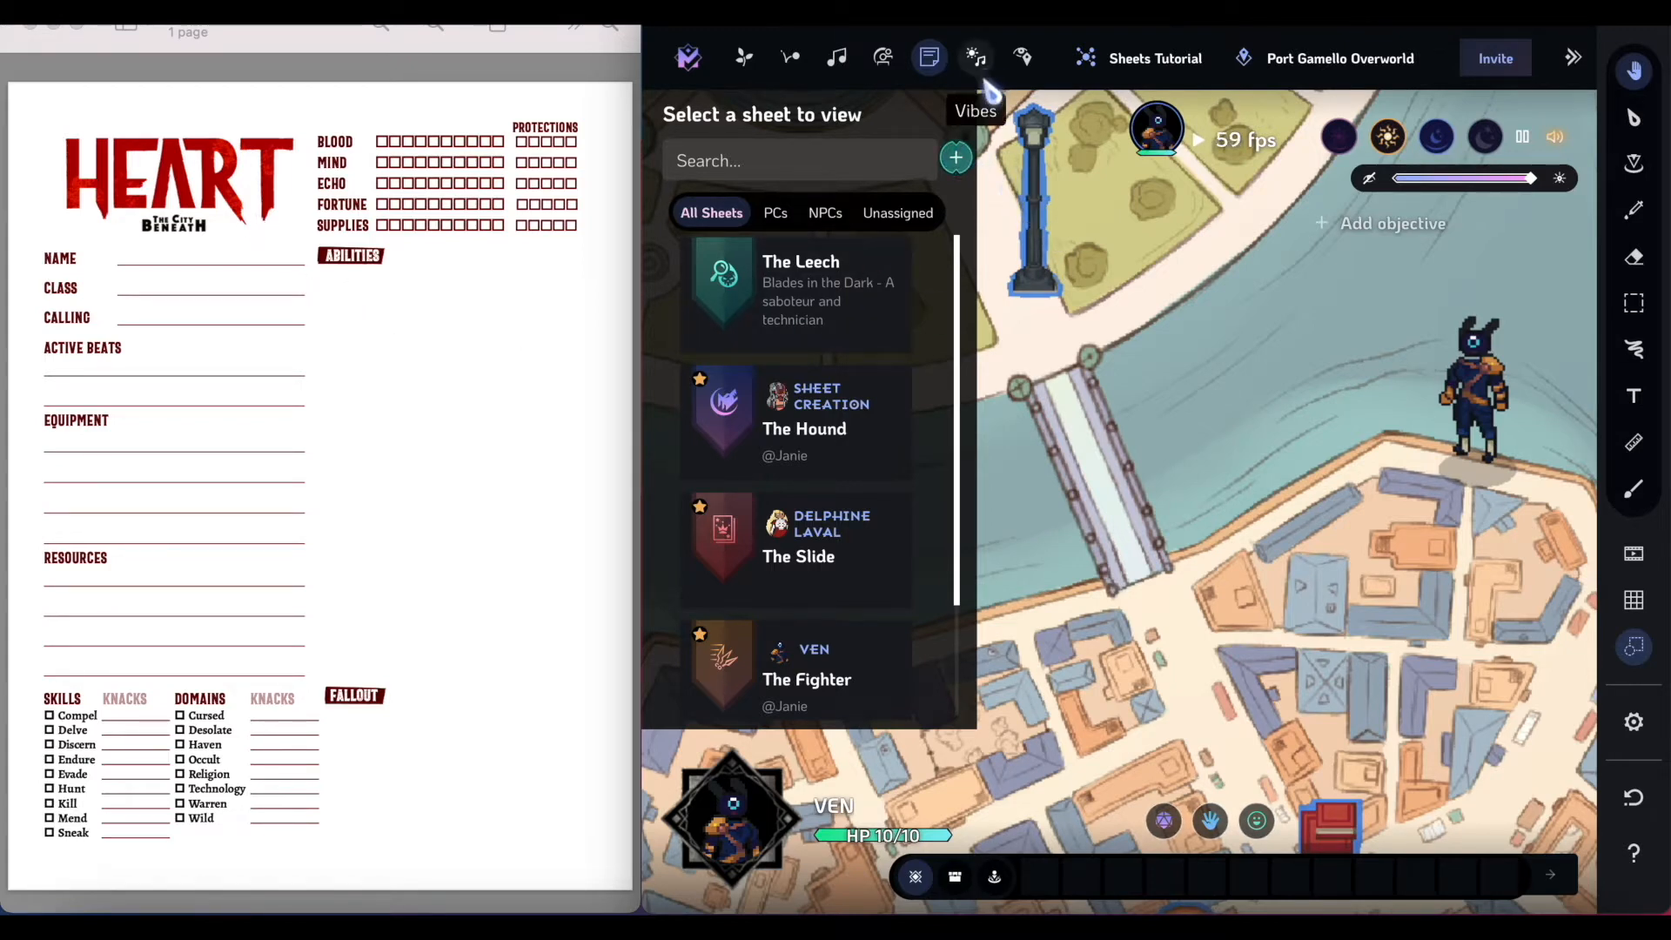
click(956, 159)
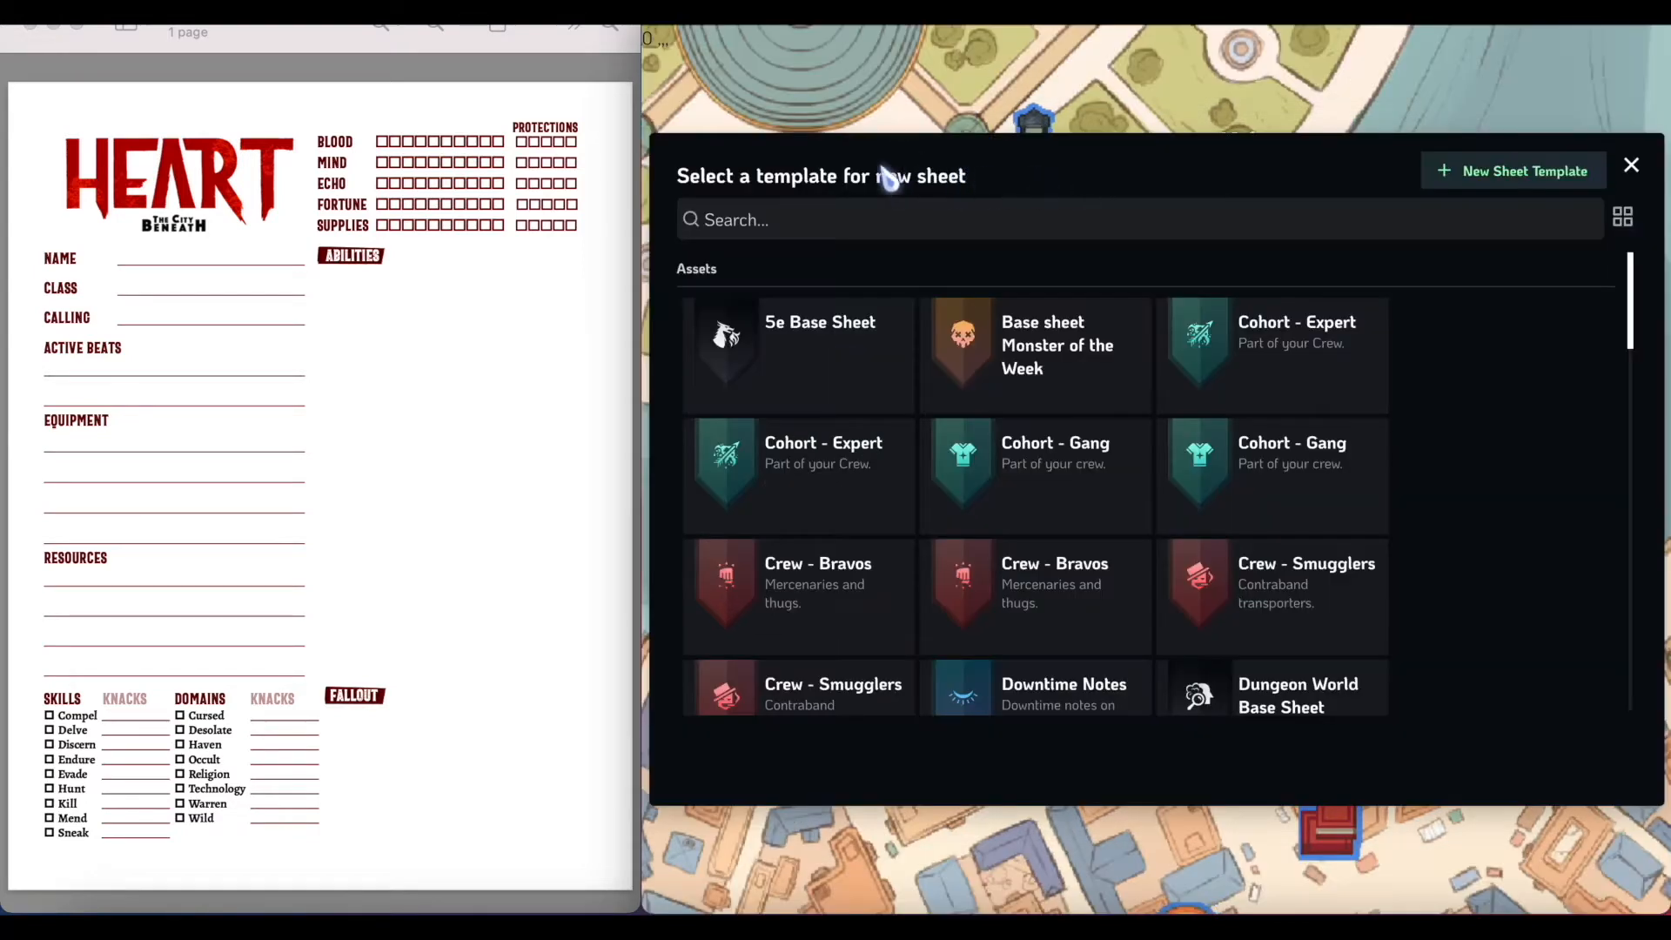
click(1480, 184)
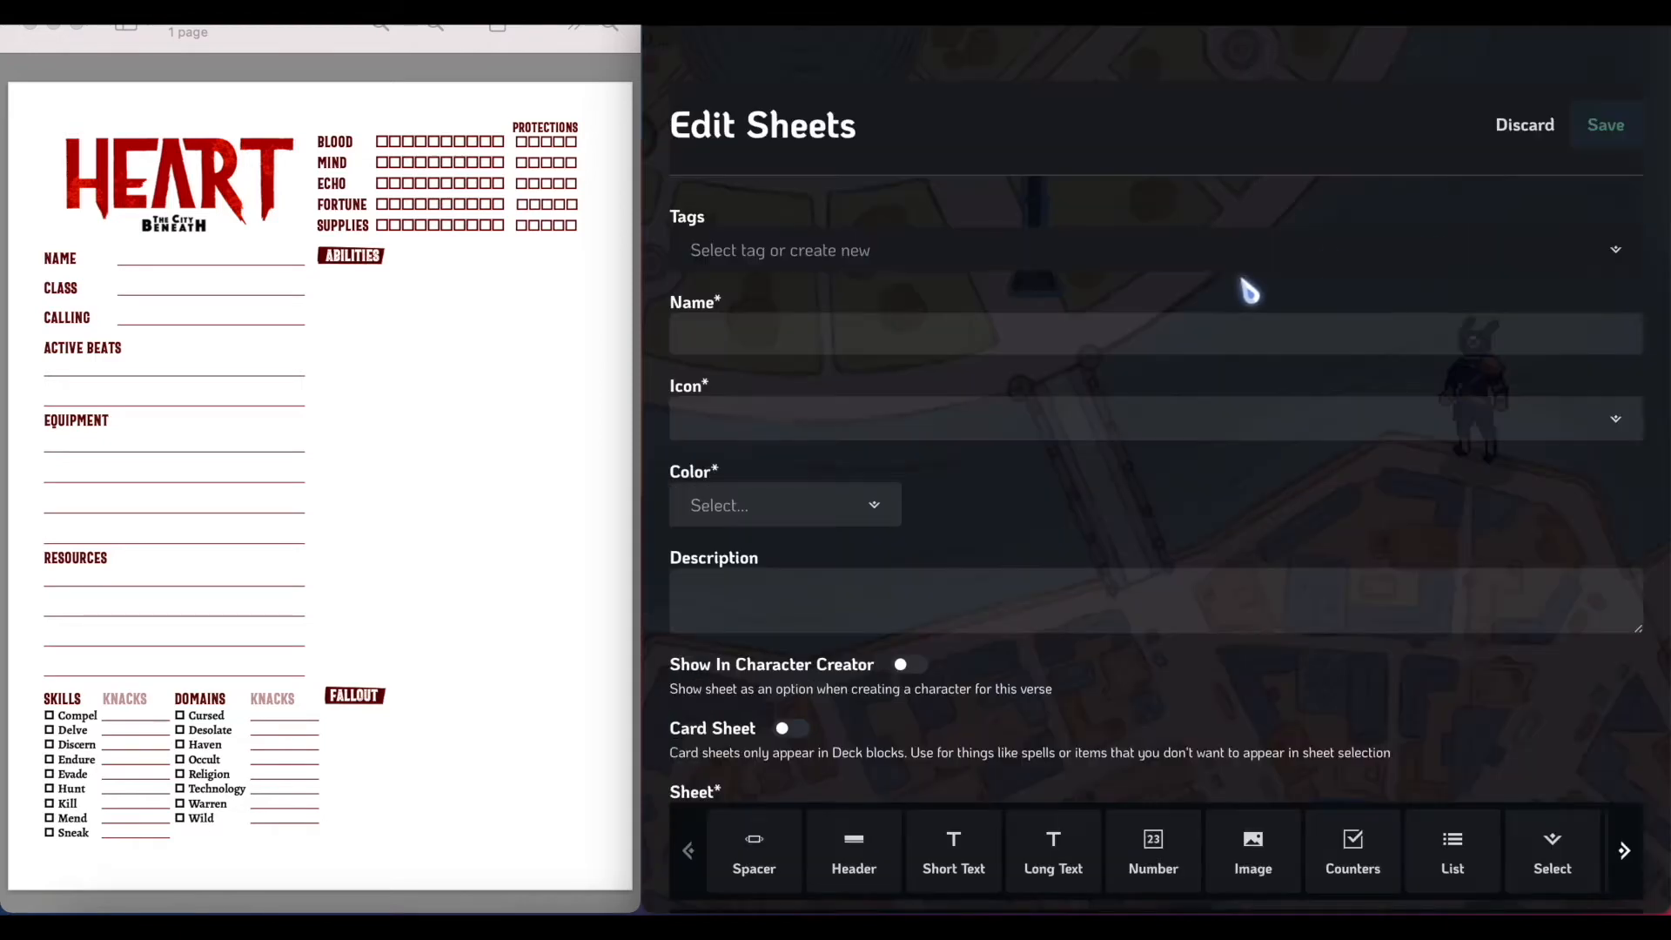
Name the template Heart the City Beneath and give it the Bleeding-hearts icon and the red color.
click(1026, 278)
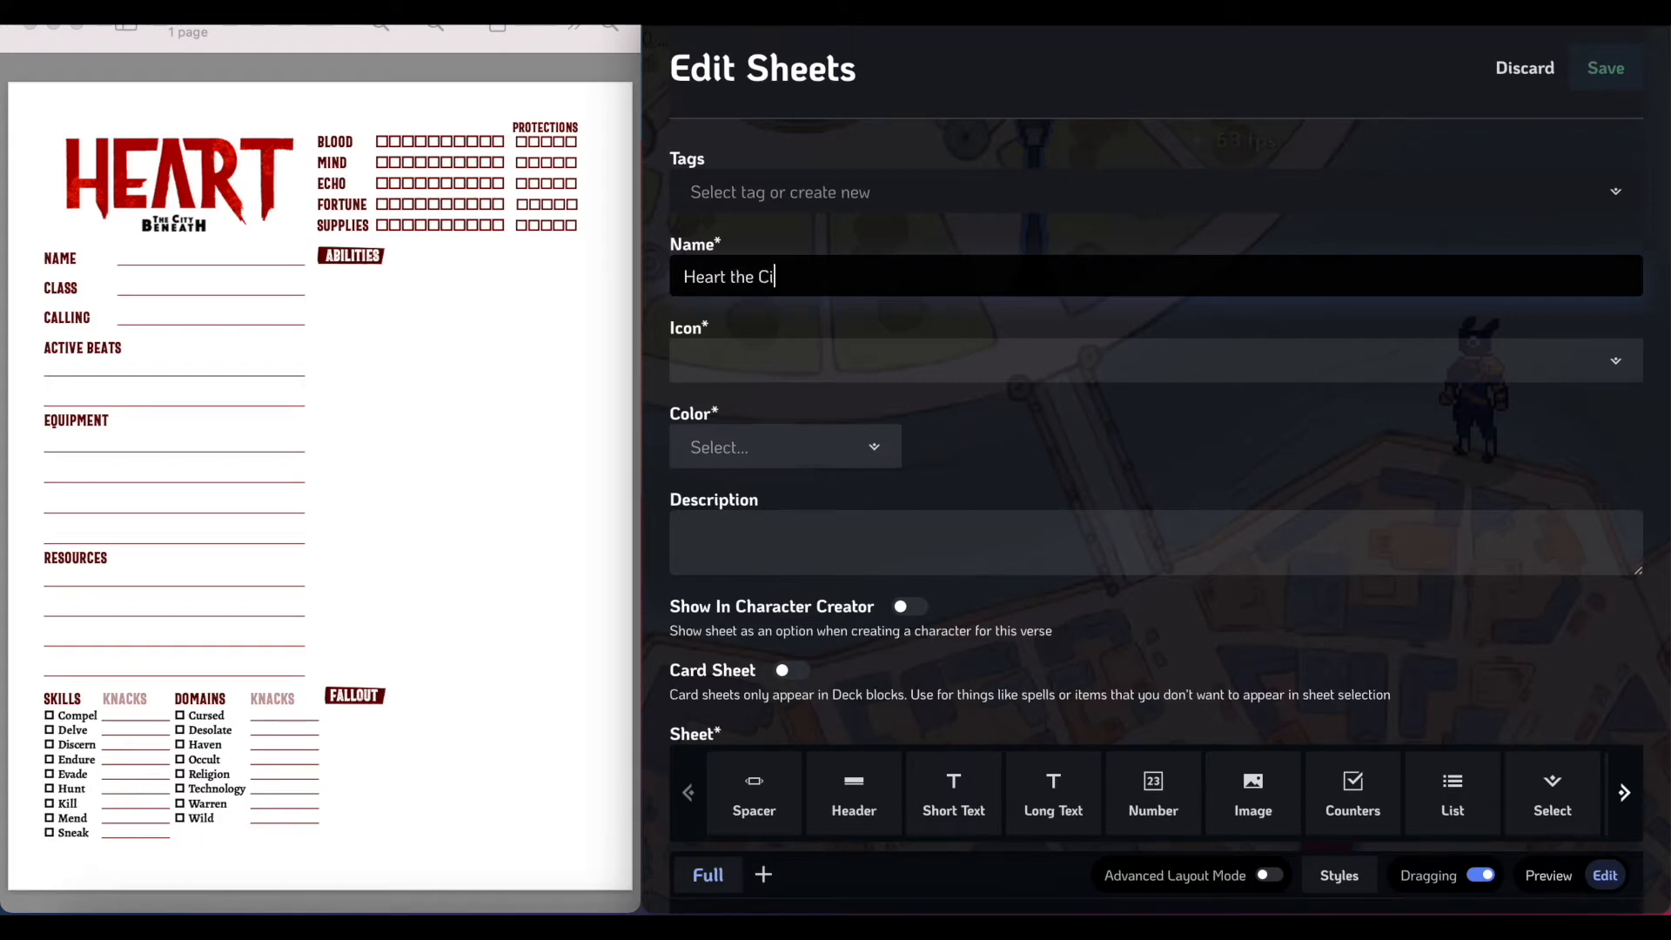
click(962, 356)
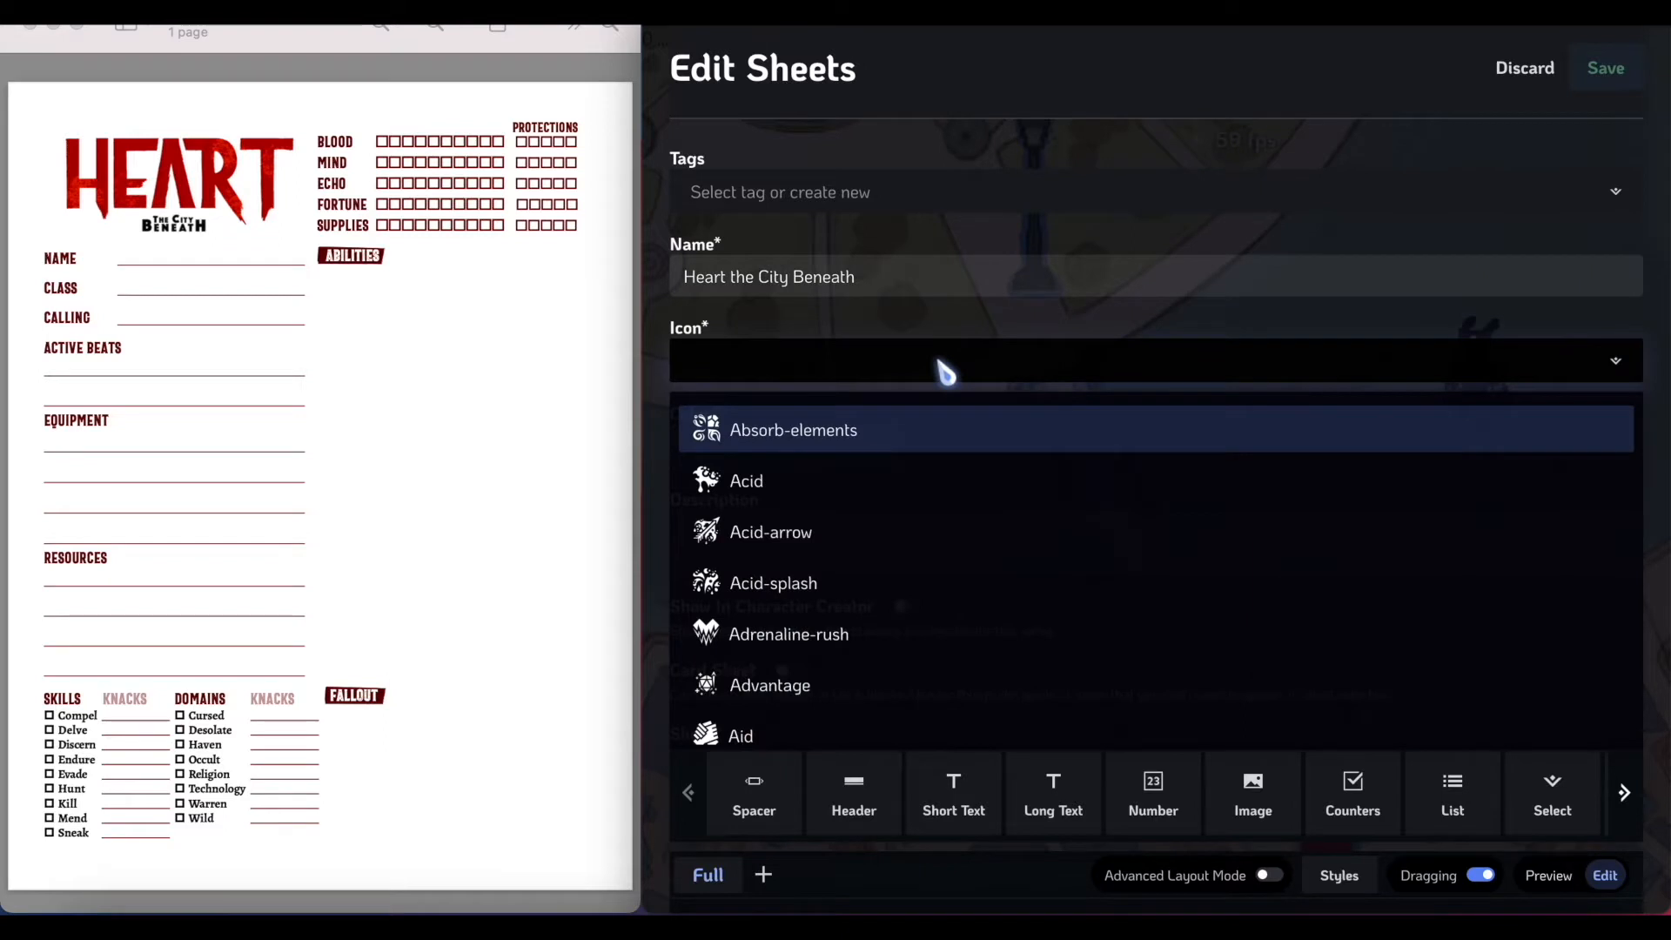
text(hear)
click(828, 429)
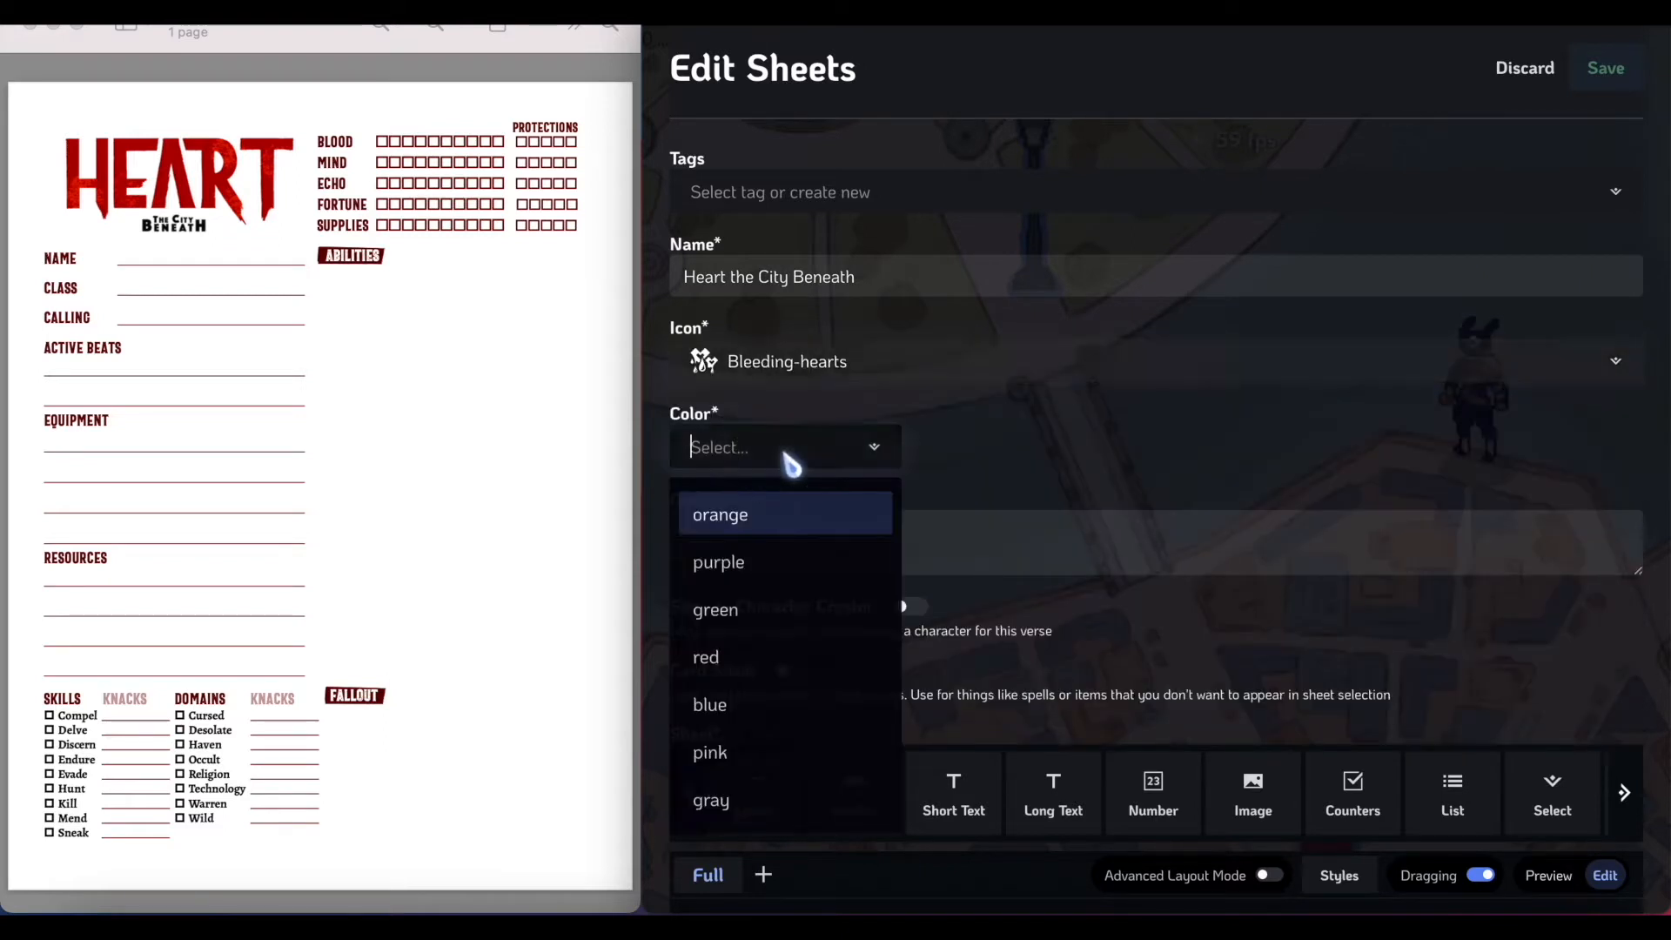
click(746, 653)
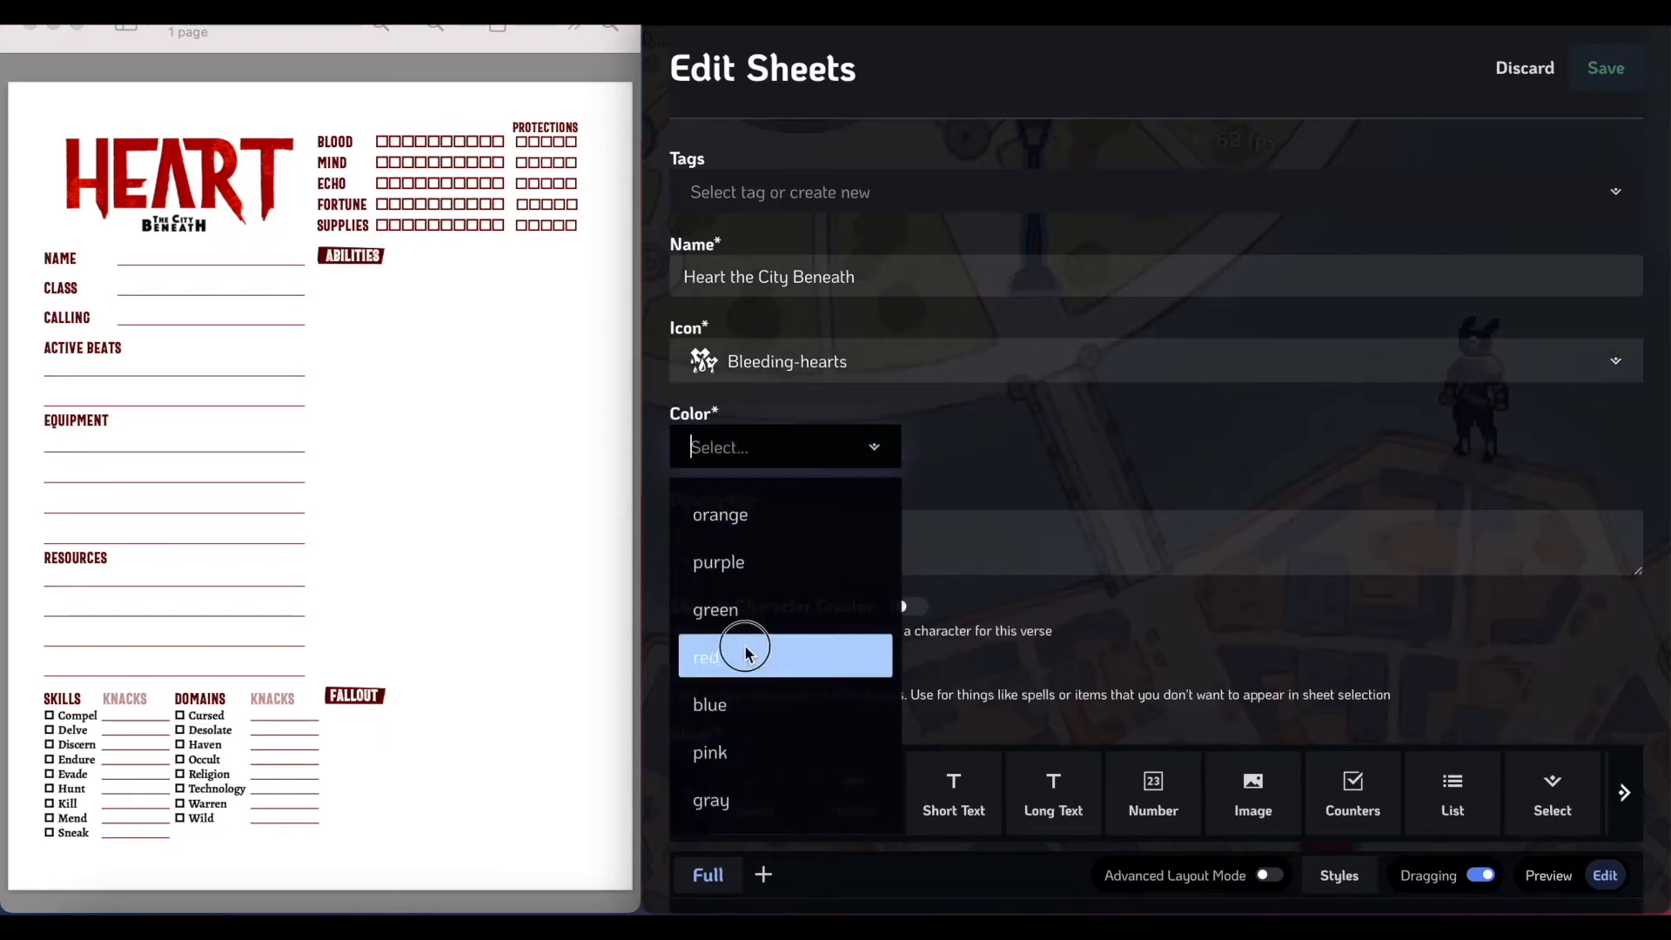
click(1049, 400)
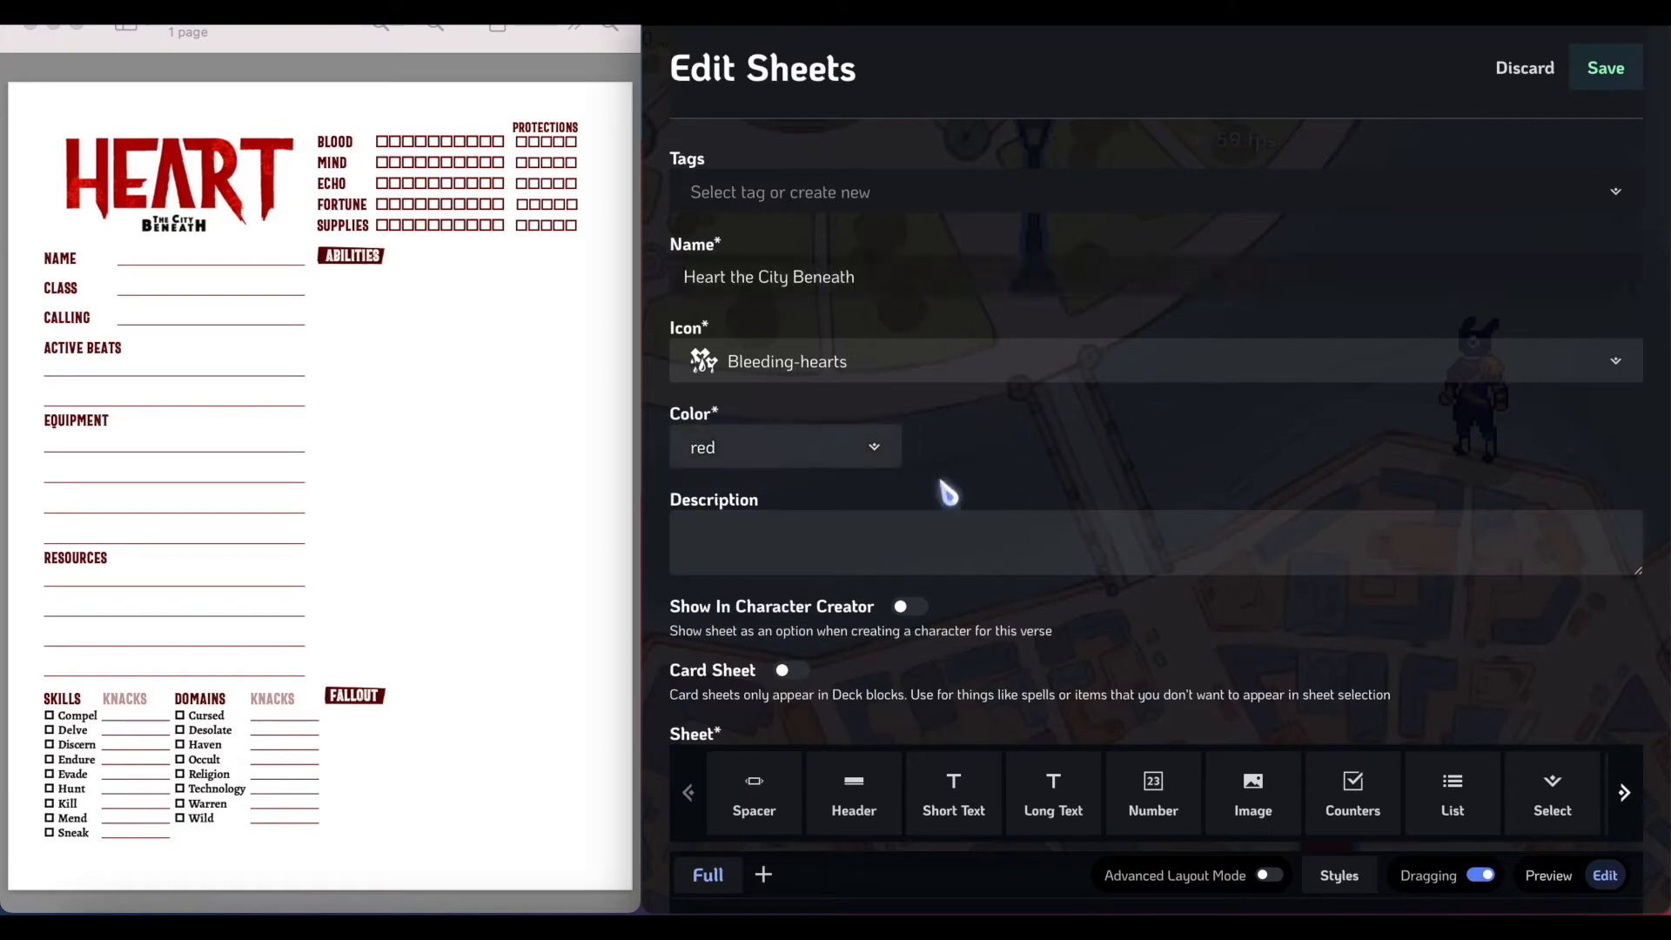
Look through the block types available for building the sheet.
scroll(1093, 514, down, 3)
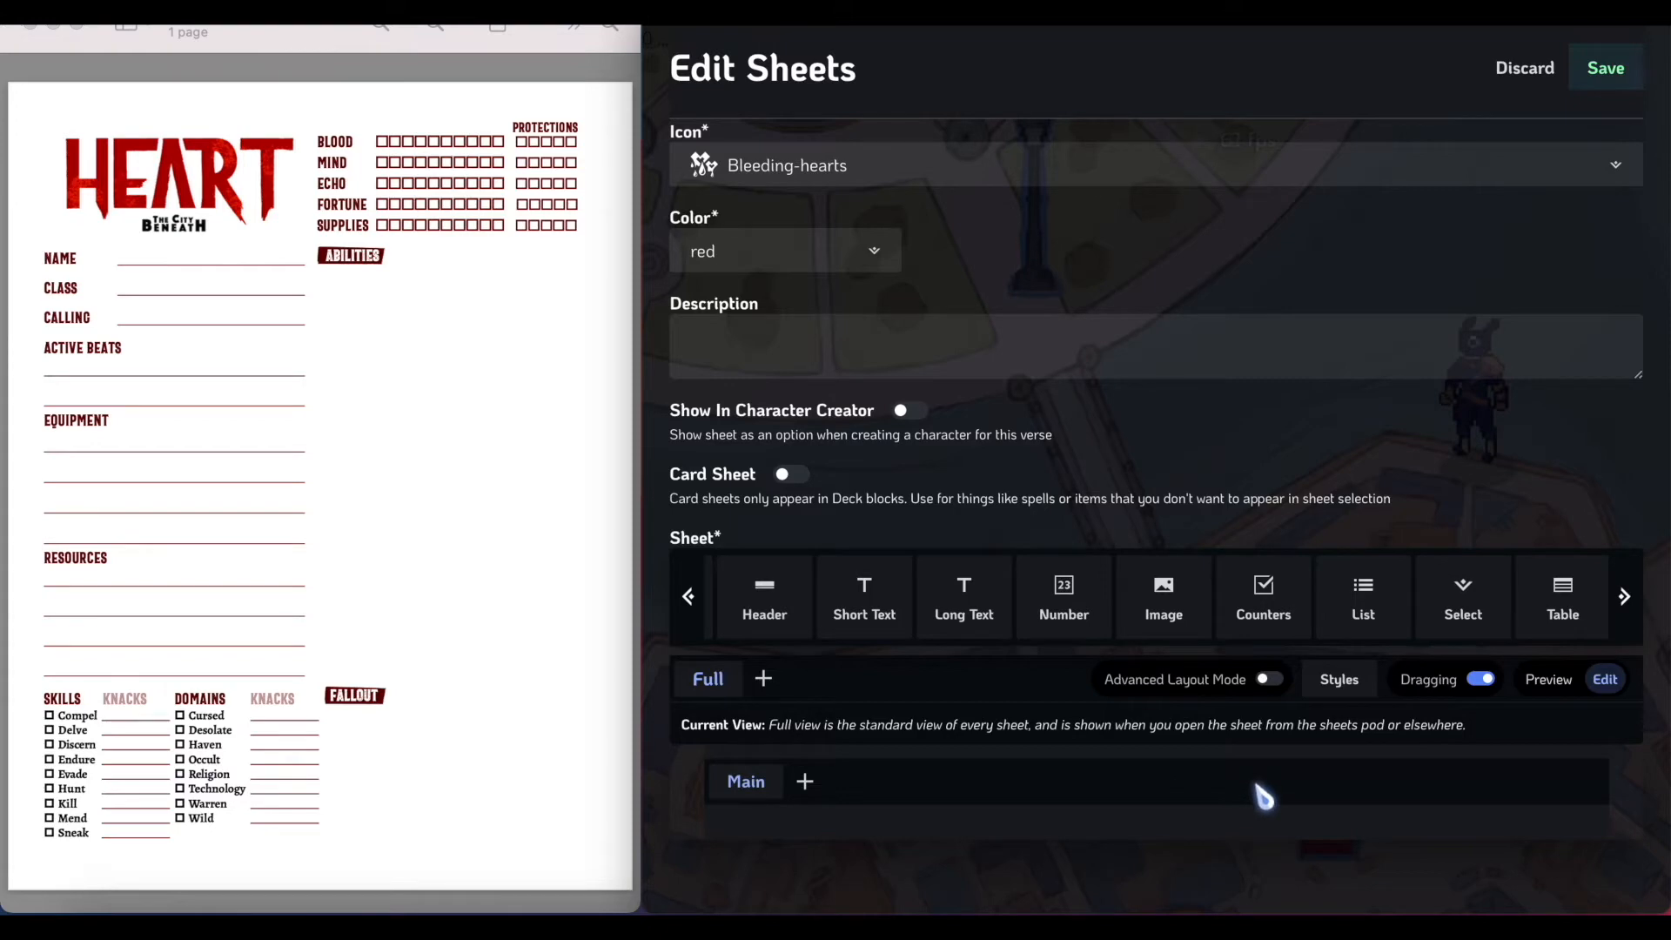
scroll(1166, 610, right, 6)
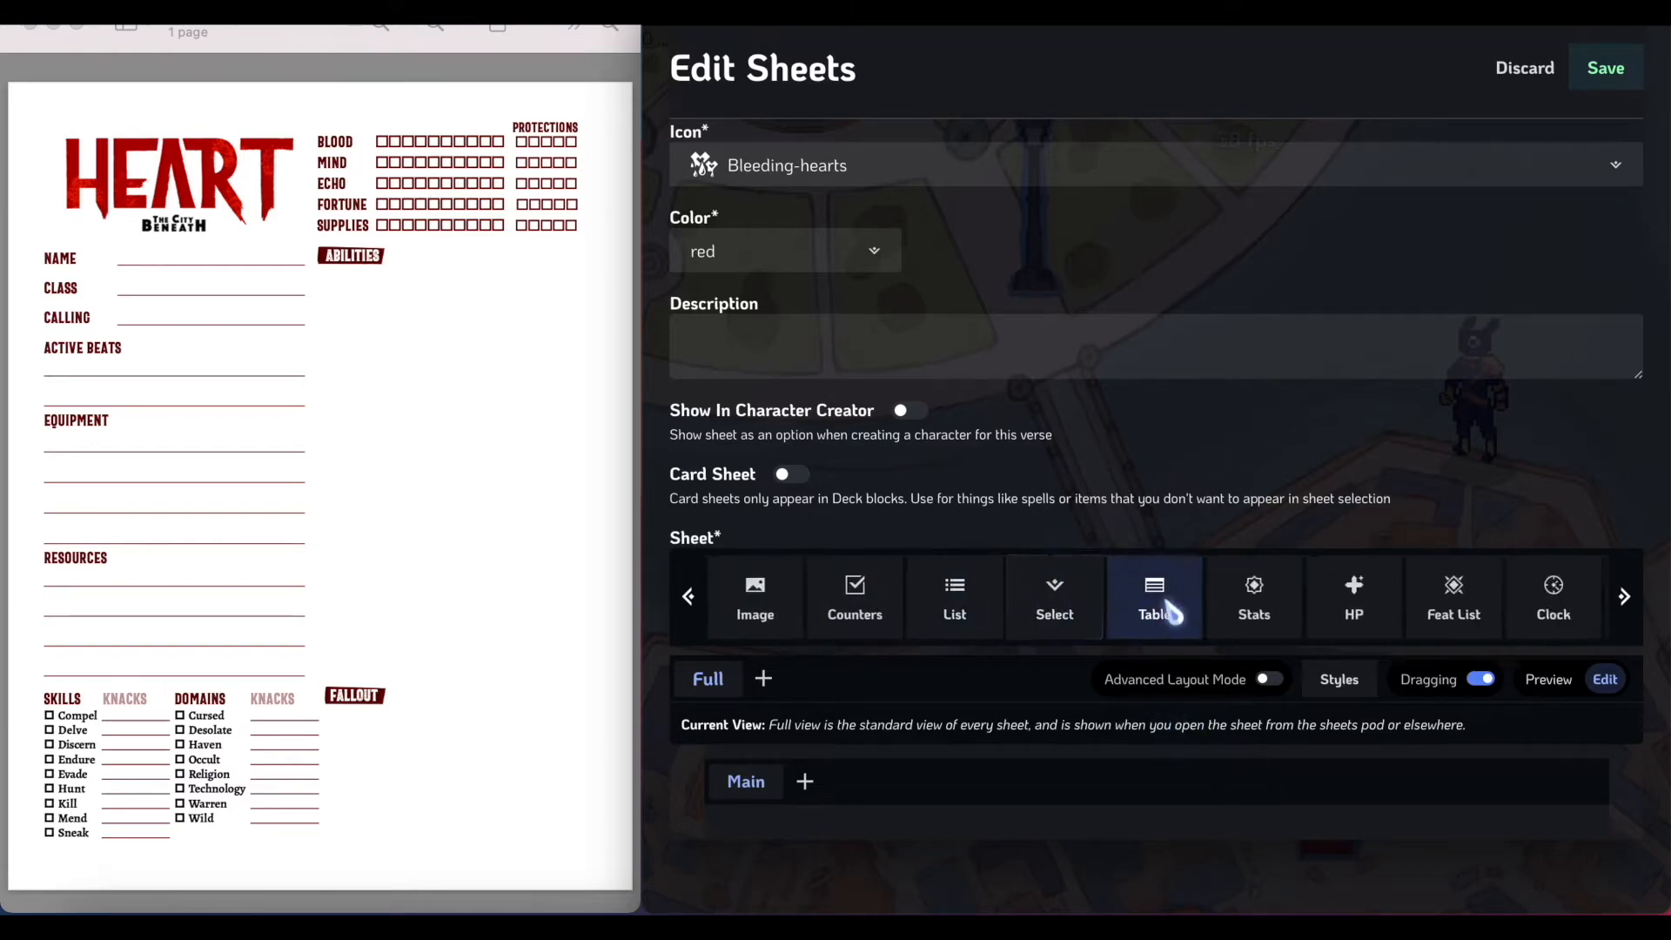
scroll(1166, 610, left, 7)
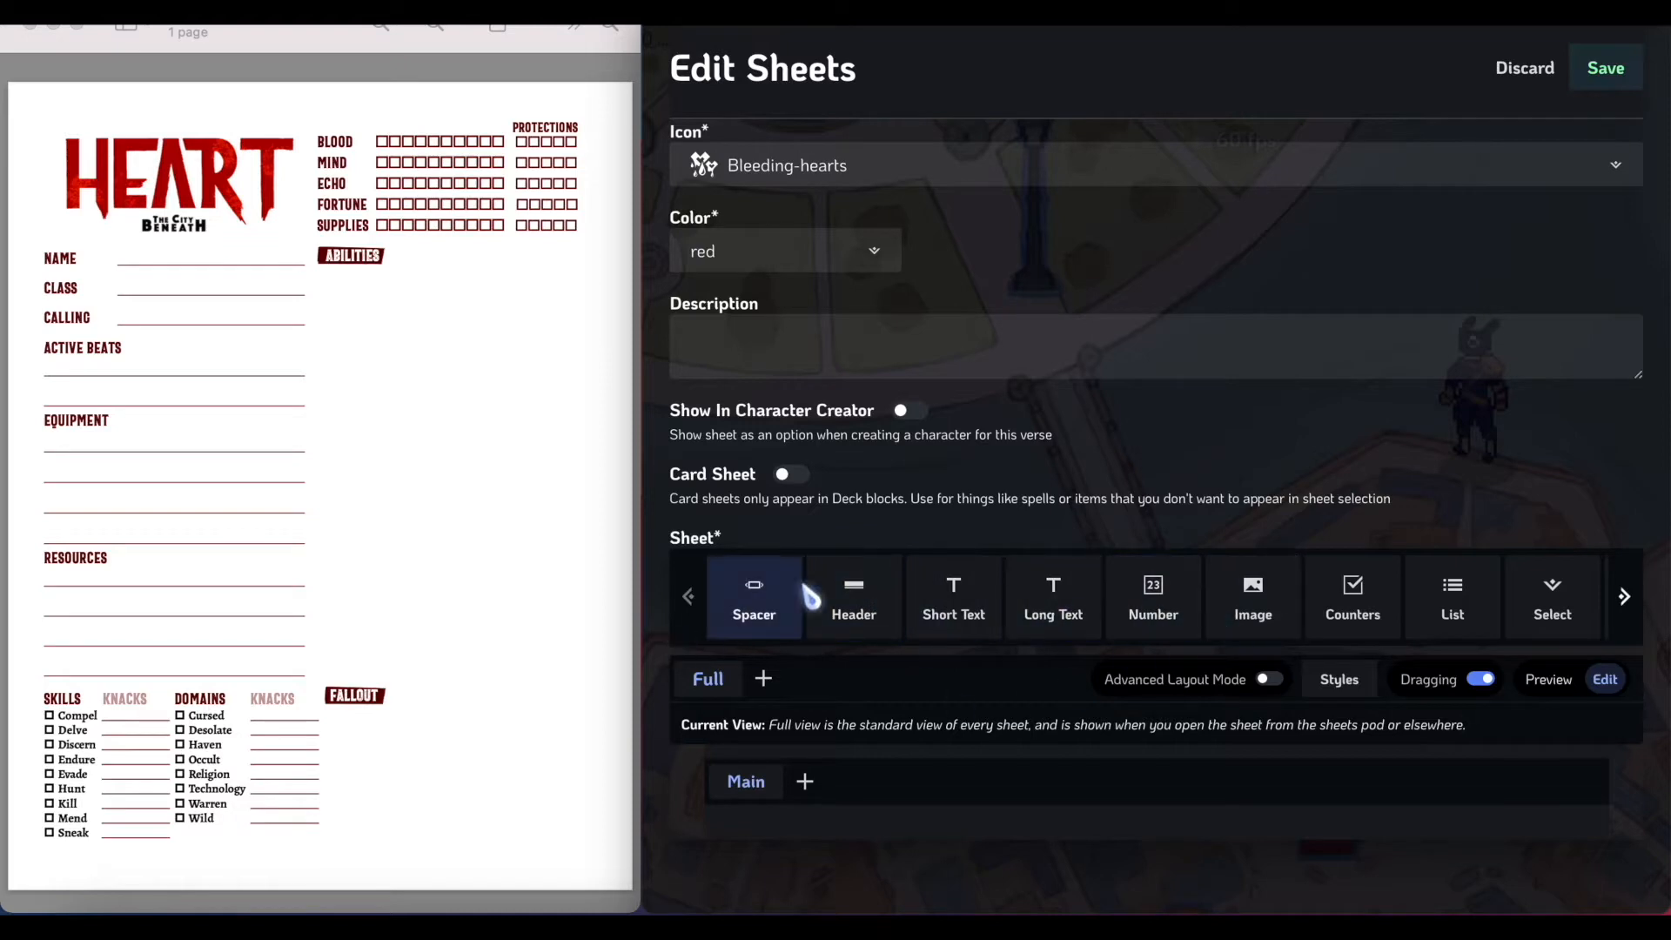
scroll(836, 613, right, 2)
scroll(922, 614, right, 5)
scroll(949, 609, left, 6)
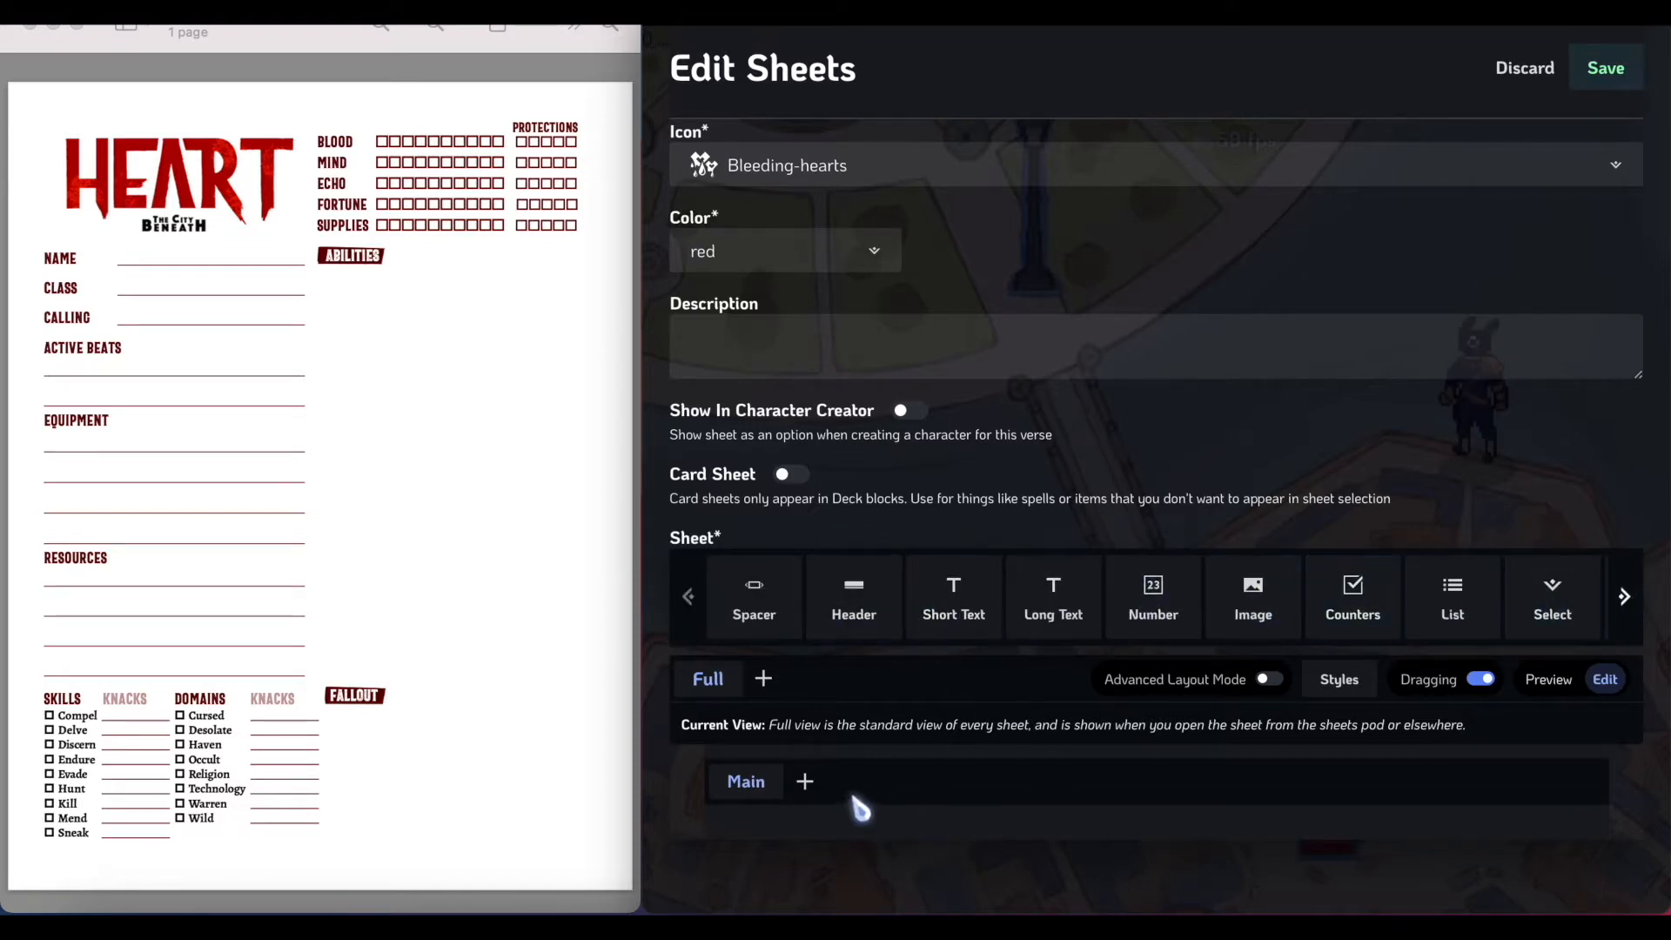
Add a Header block at the start of the Main page, title it HEART and widen it slightly.
drag(862, 600, 771, 855)
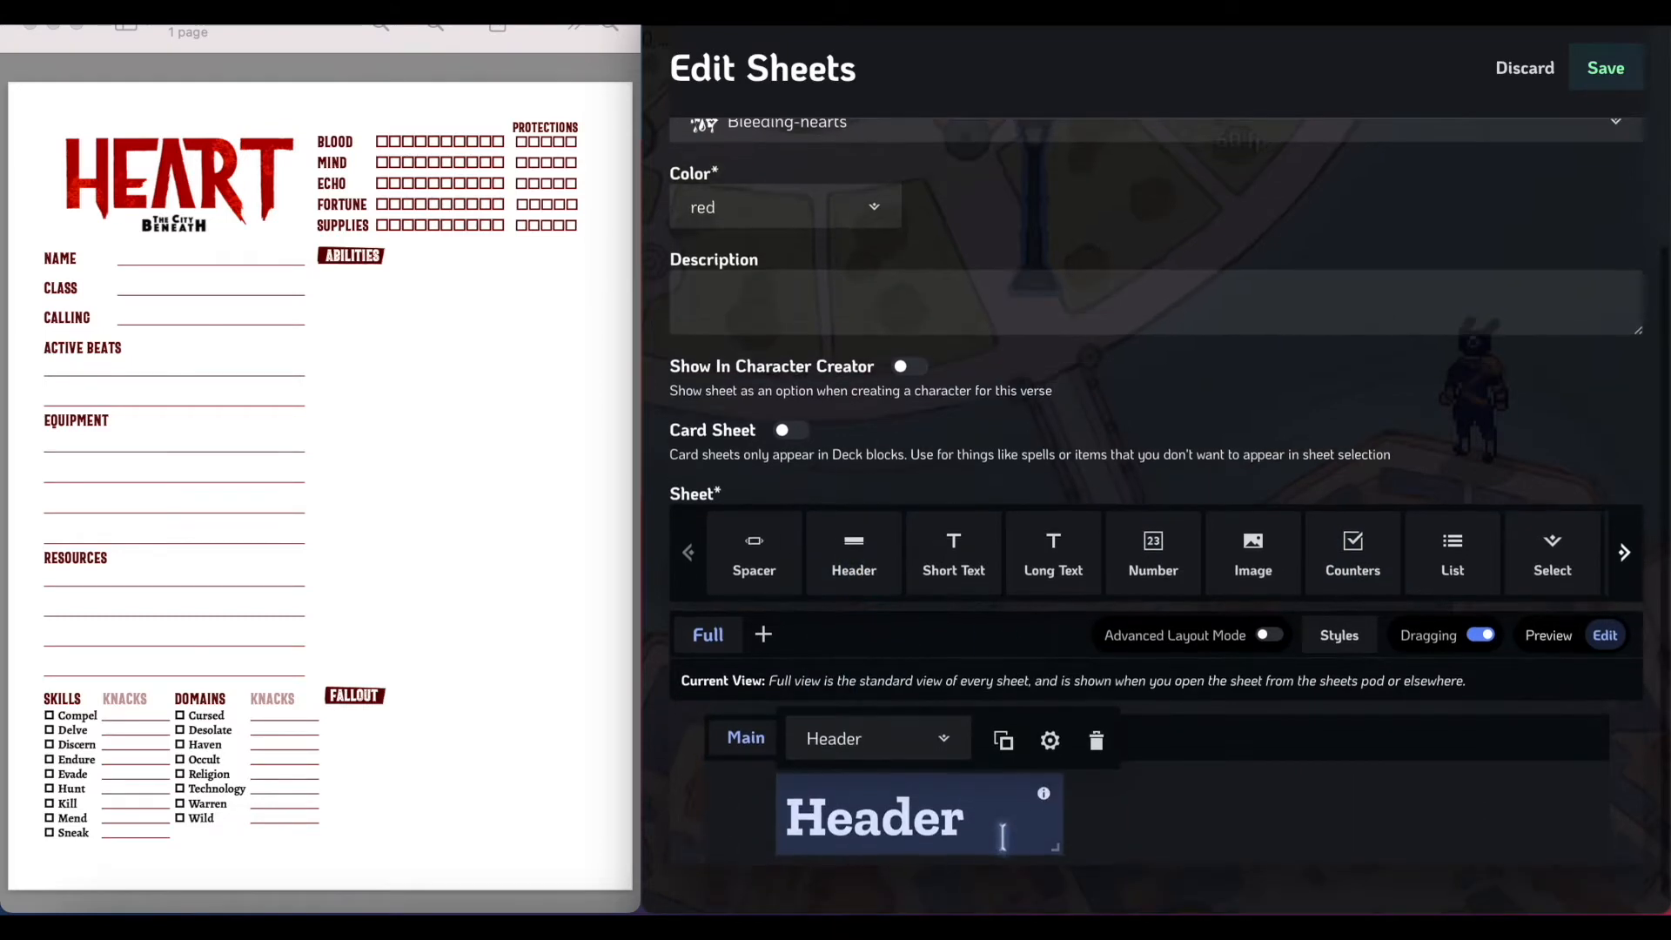
scroll(1009, 809, down, 1)
click(997, 748)
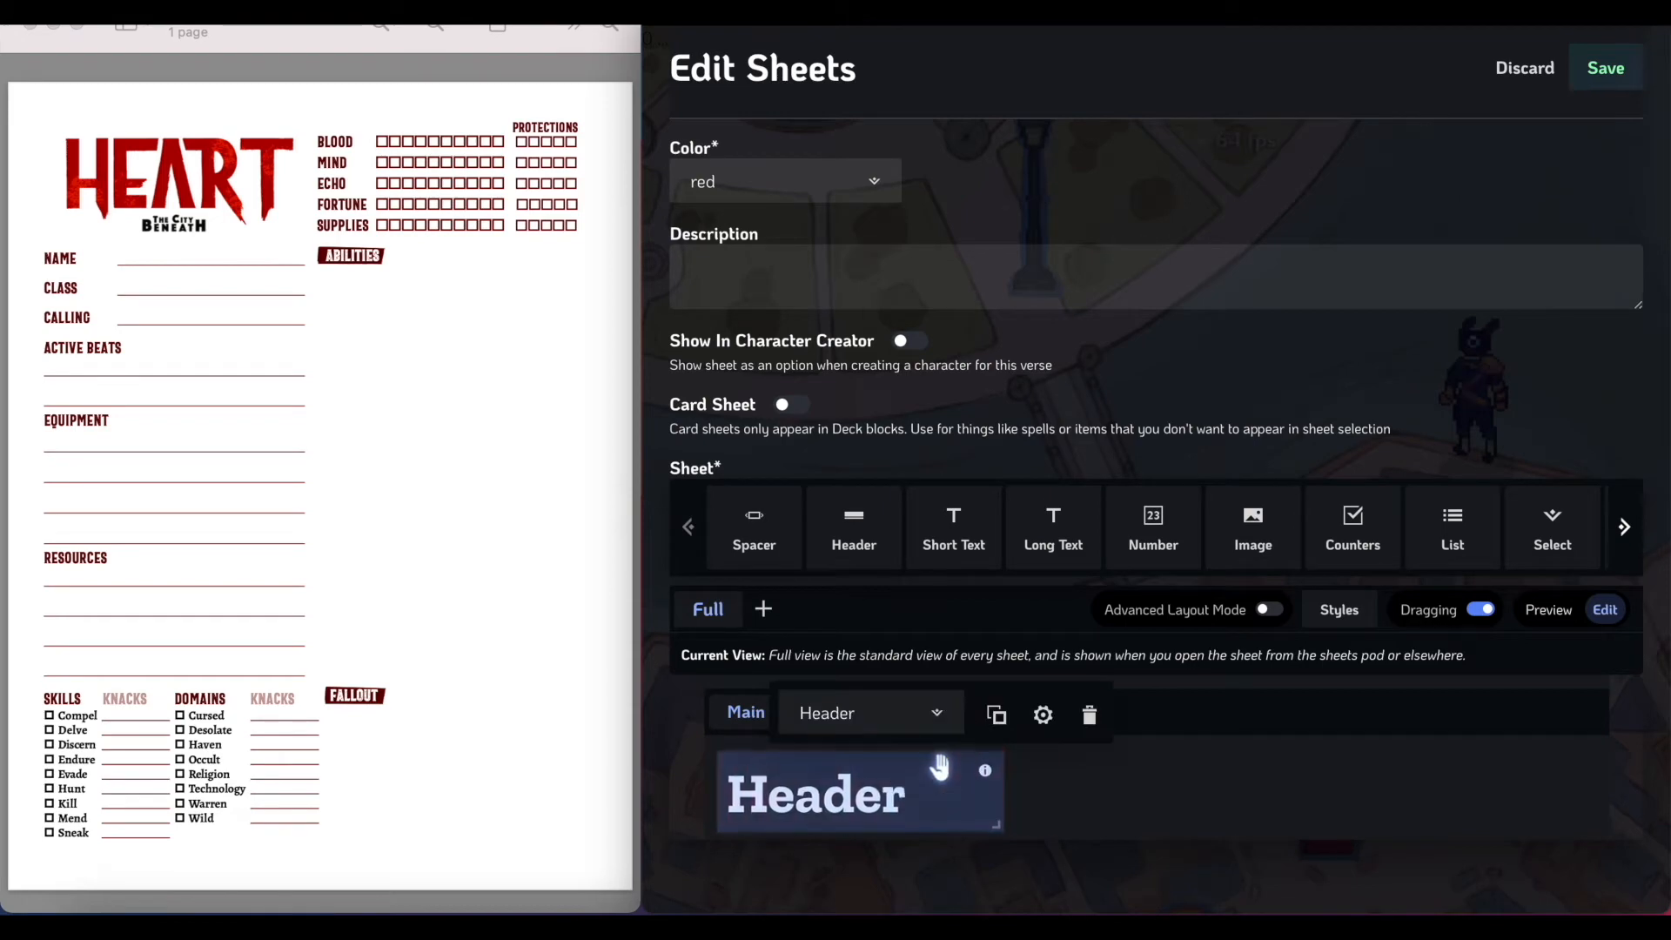
click(895, 777)
double_click(895, 777)
text(HEART)
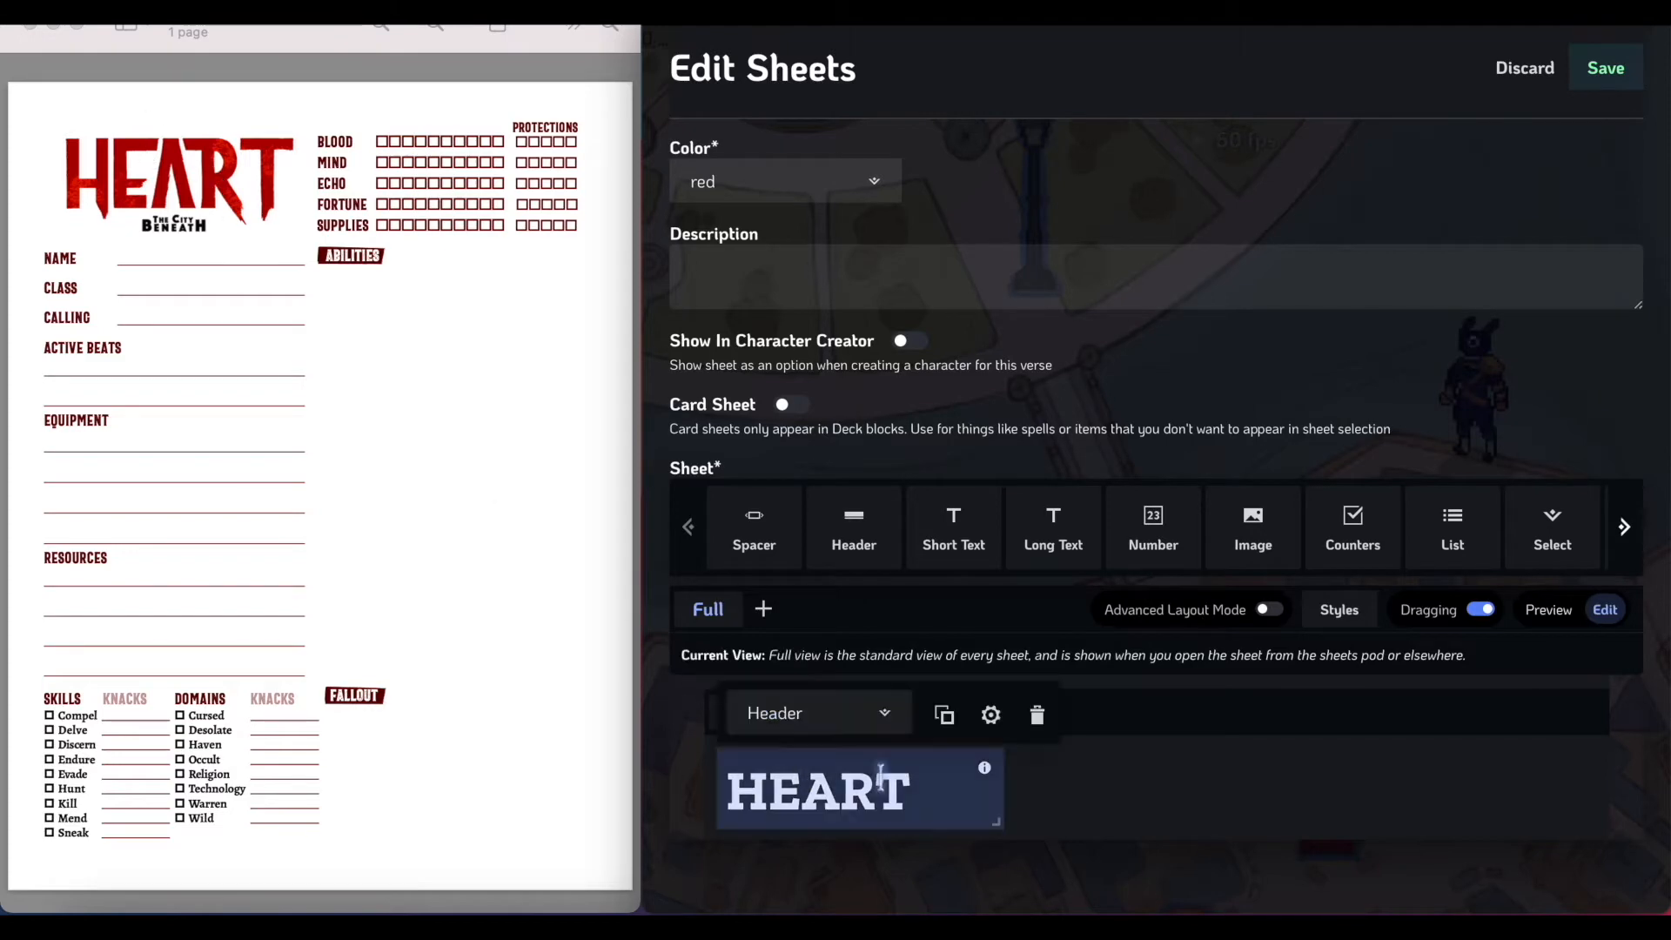
drag(1006, 826, 1025, 835)
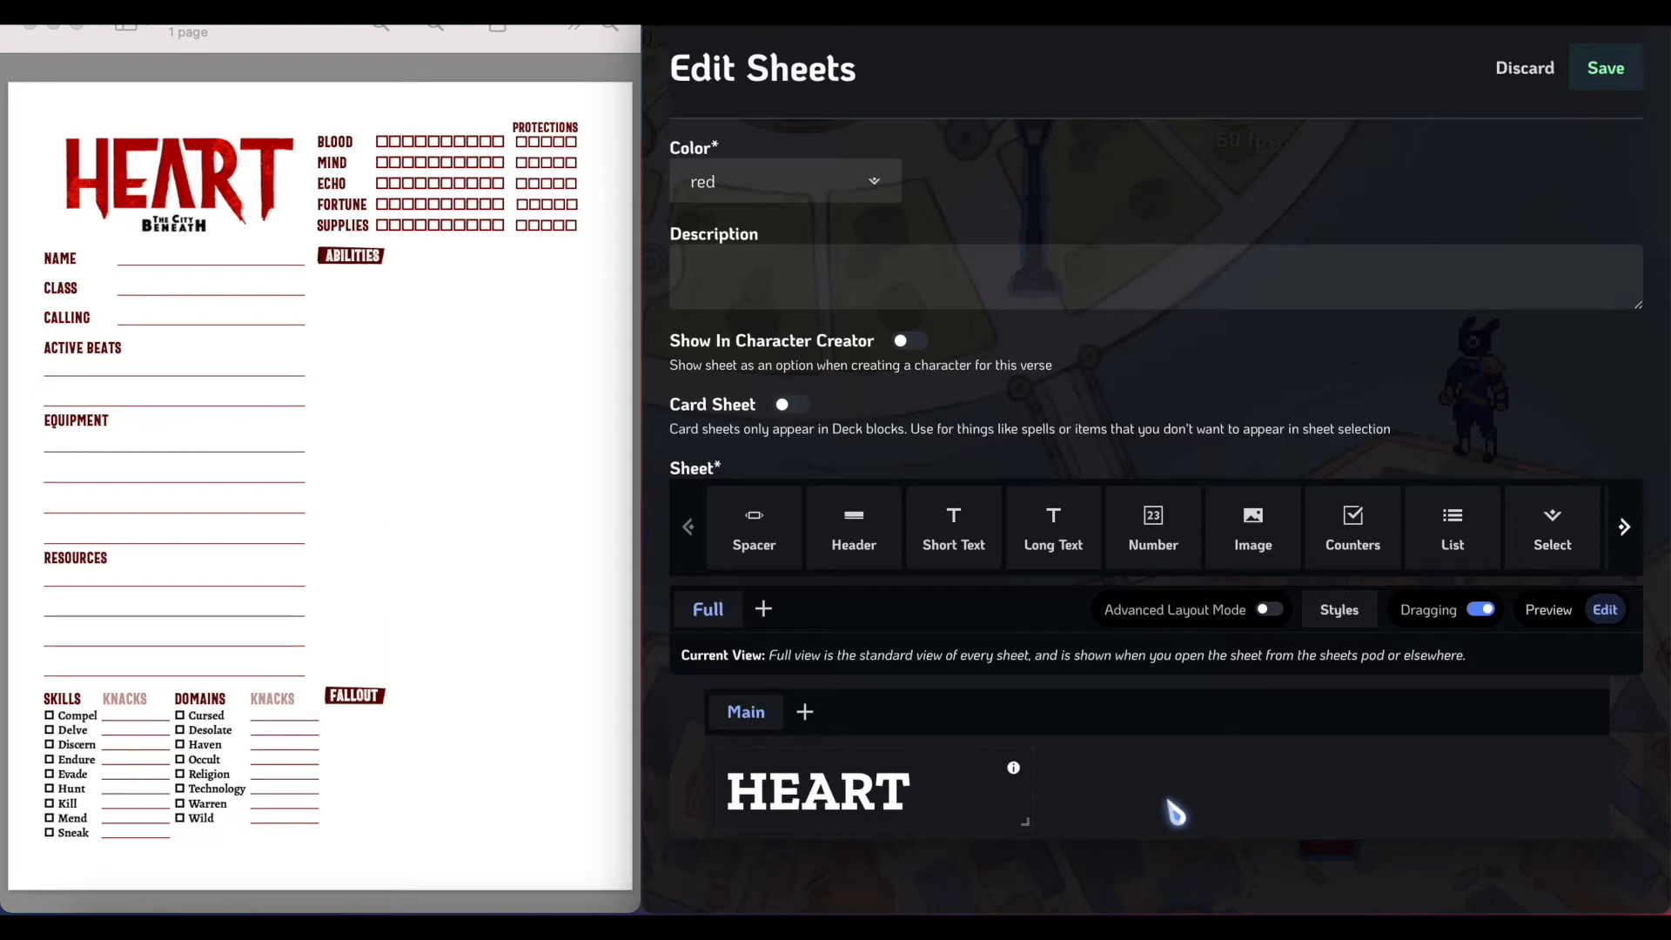
Add a Short Text block under the HEART header at the header's width, label it NAME and clear its placeholder text.
drag(962, 522, 1094, 781)
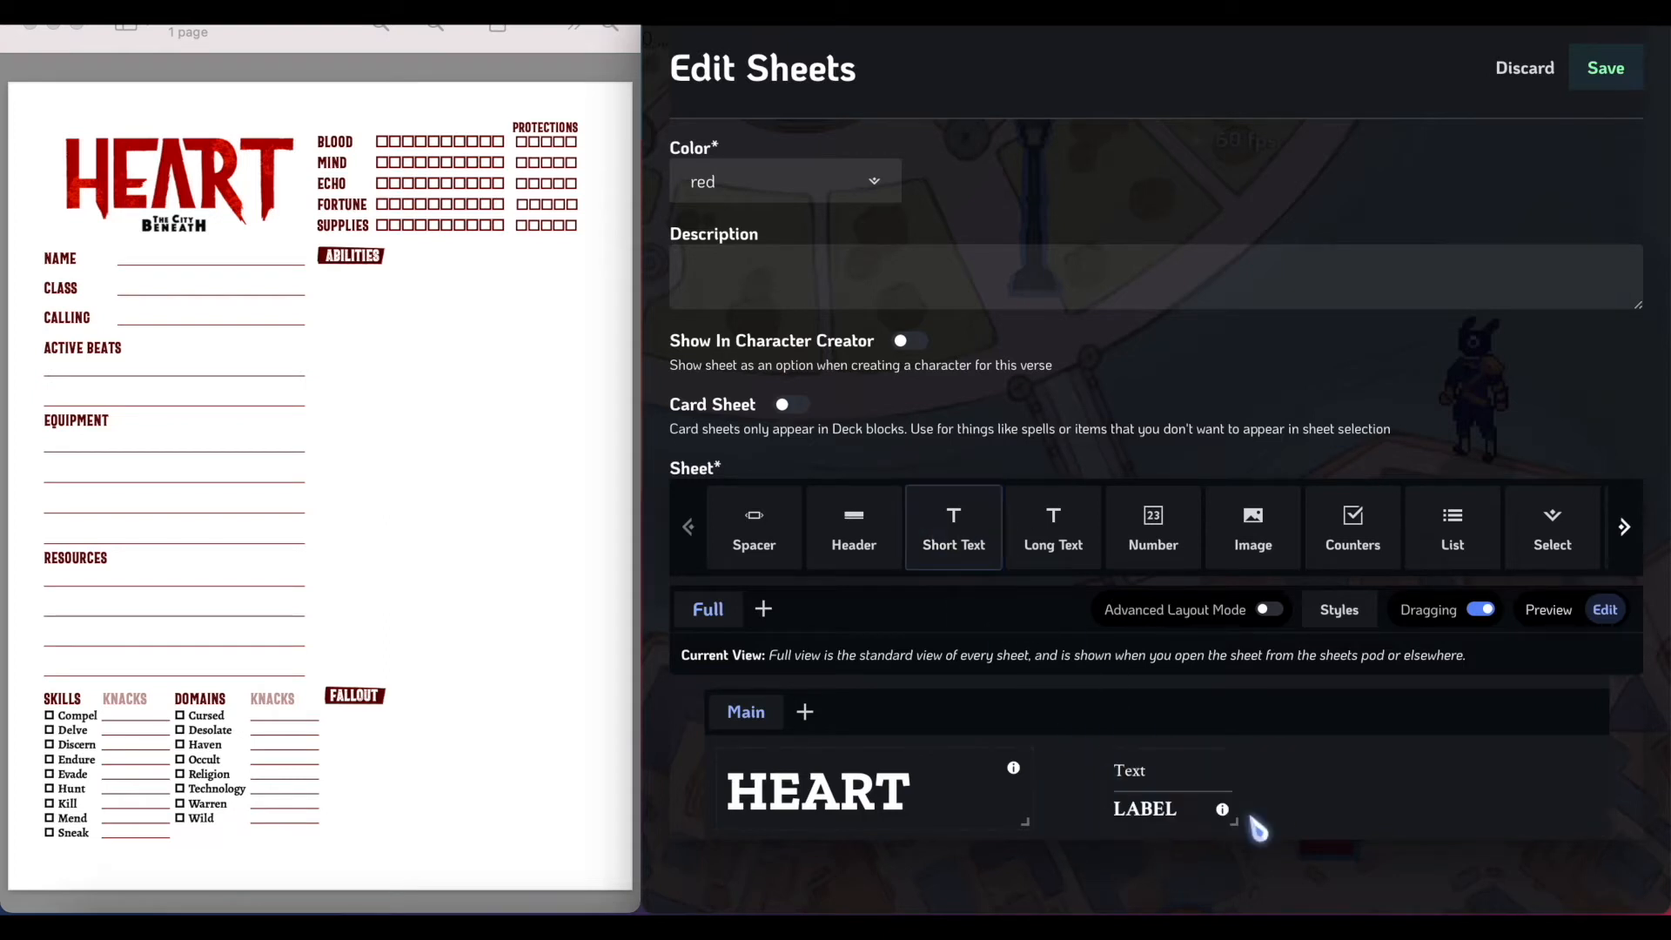
click(1183, 807)
drag(1197, 799, 836, 879)
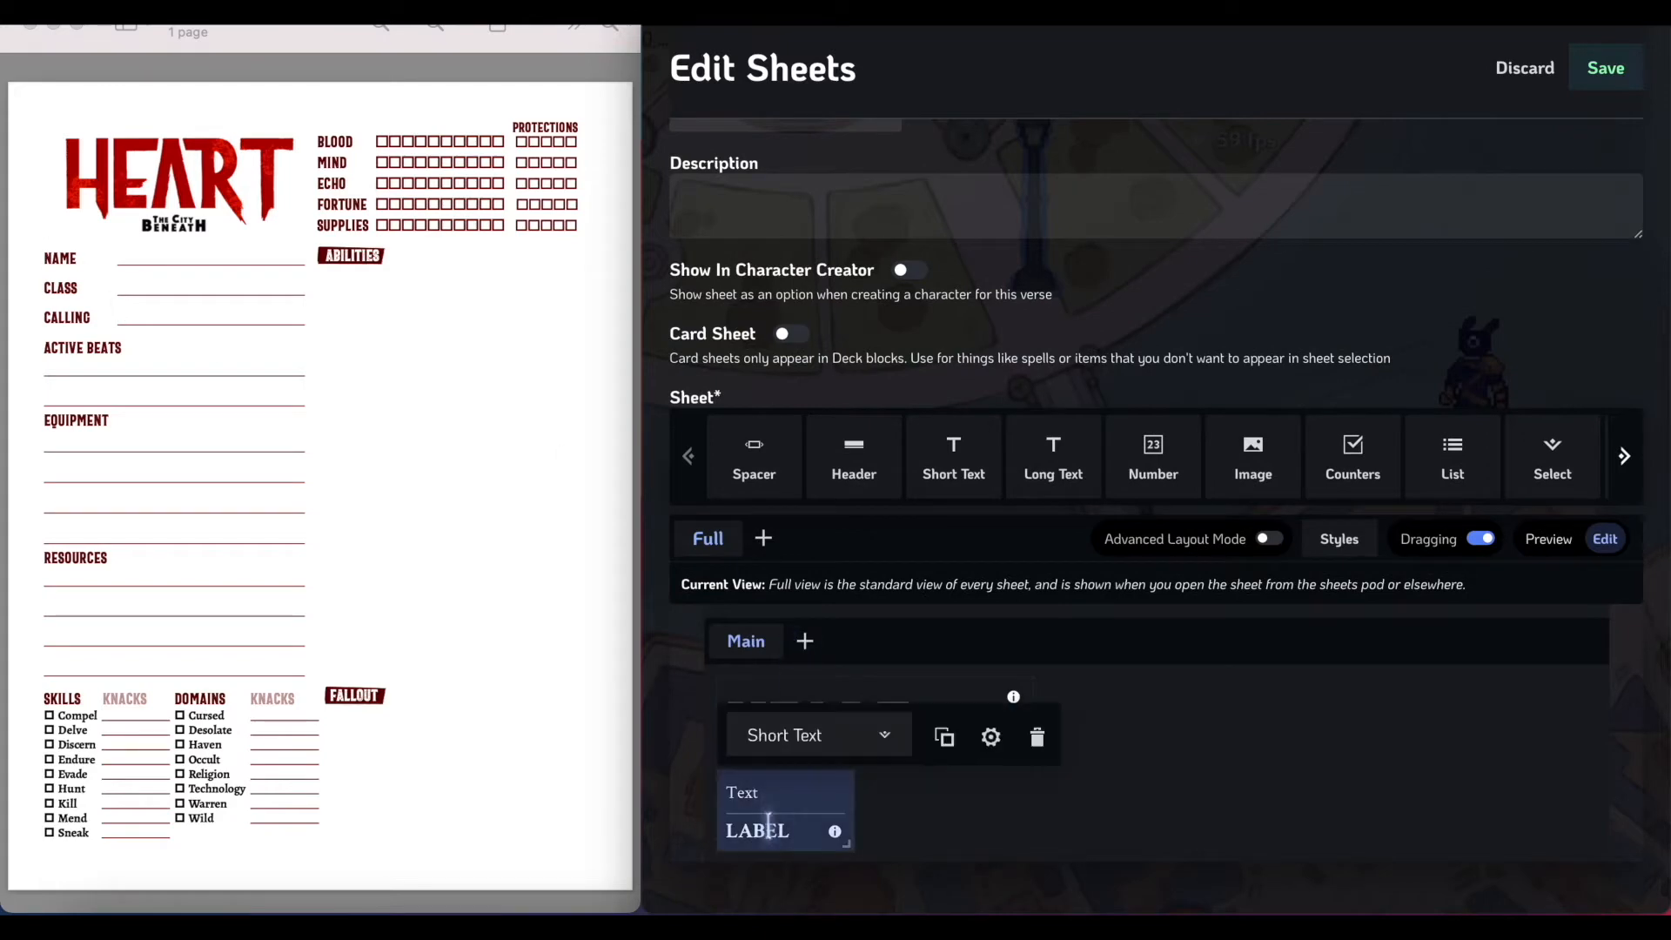
drag(846, 844, 1031, 848)
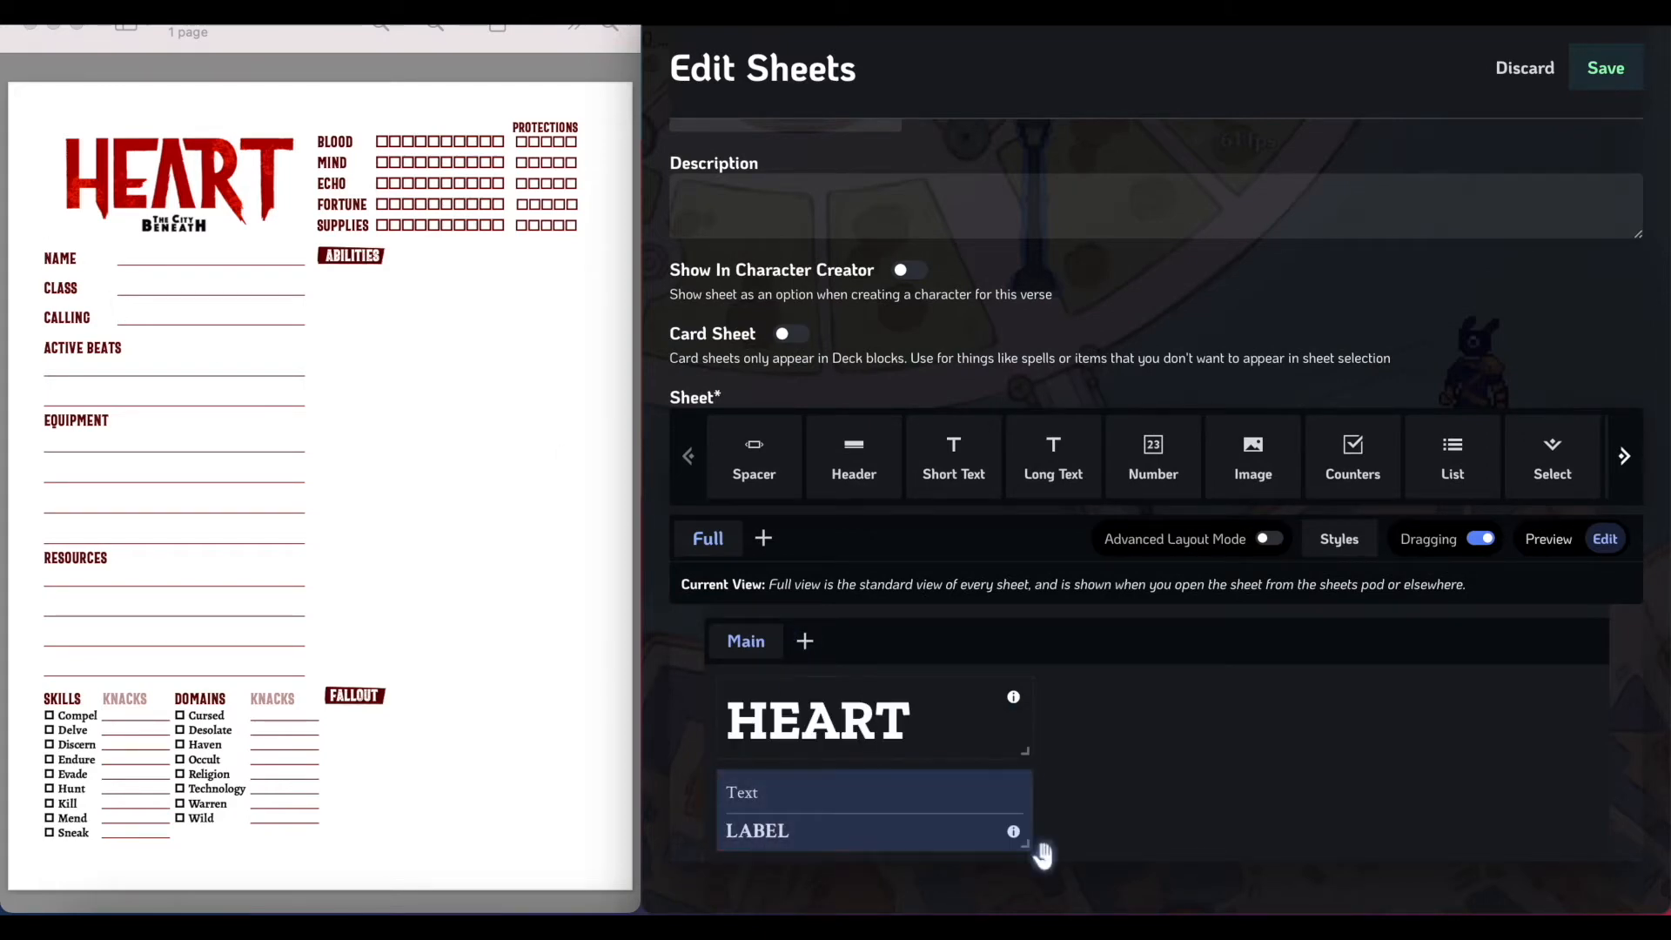
double_click(867, 844)
text(NAME)
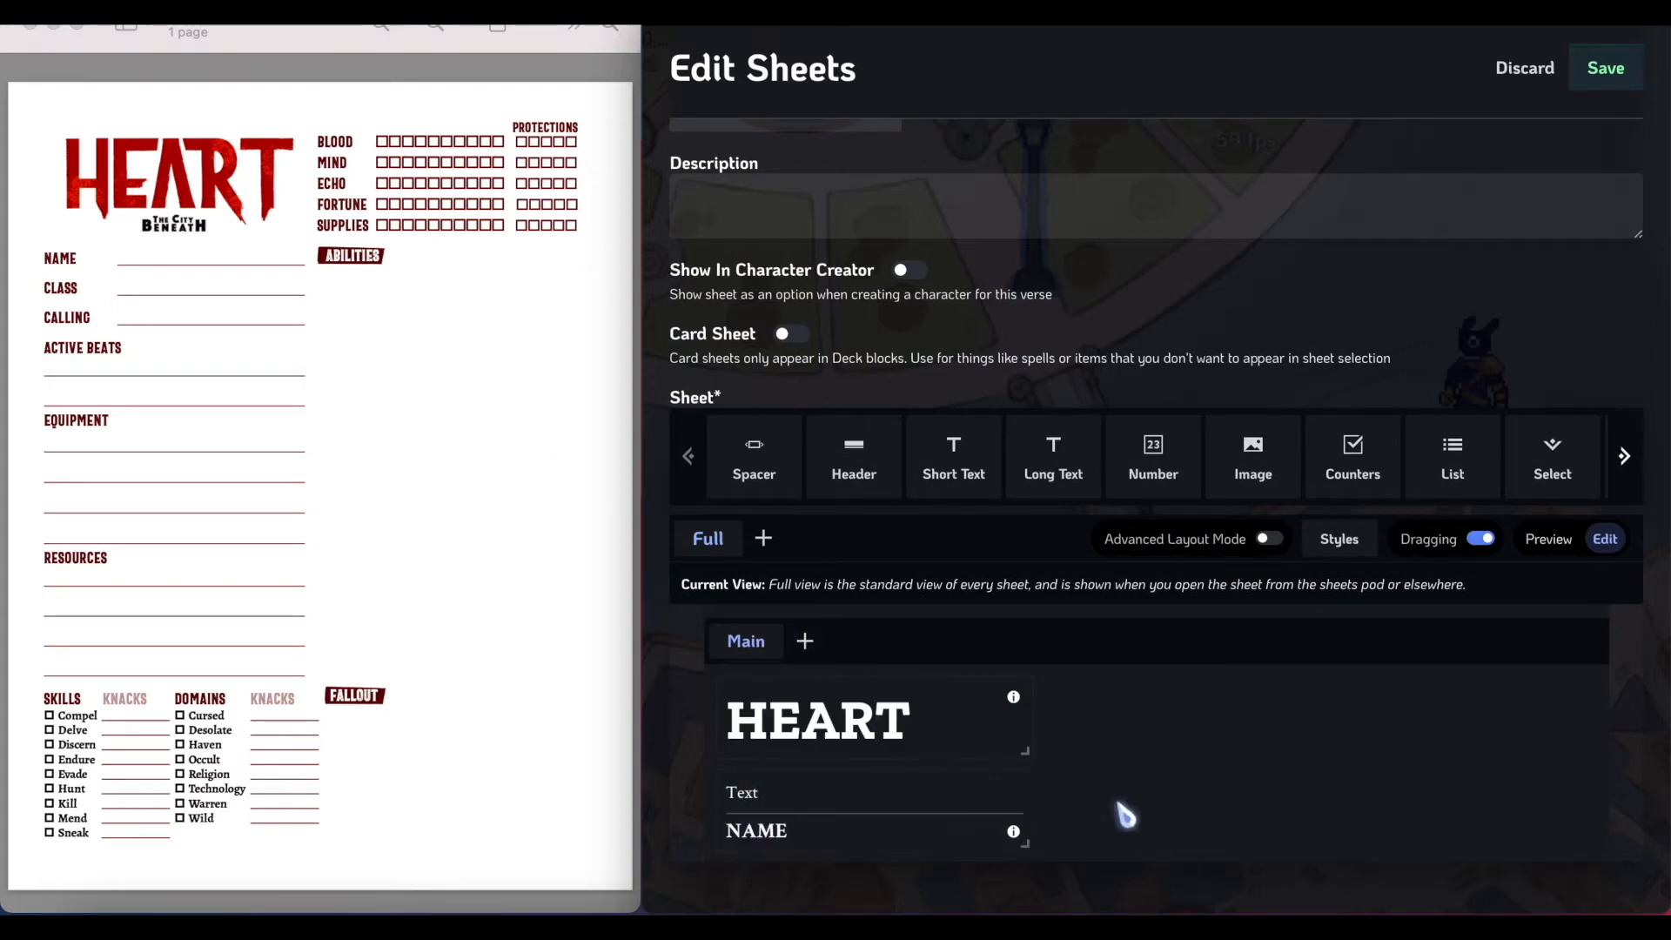
double_click(741, 791)
key(BackSpace)
click(1145, 793)
Duplicate the NAME block and label the copy CLASS.
mouse_move(912, 840)
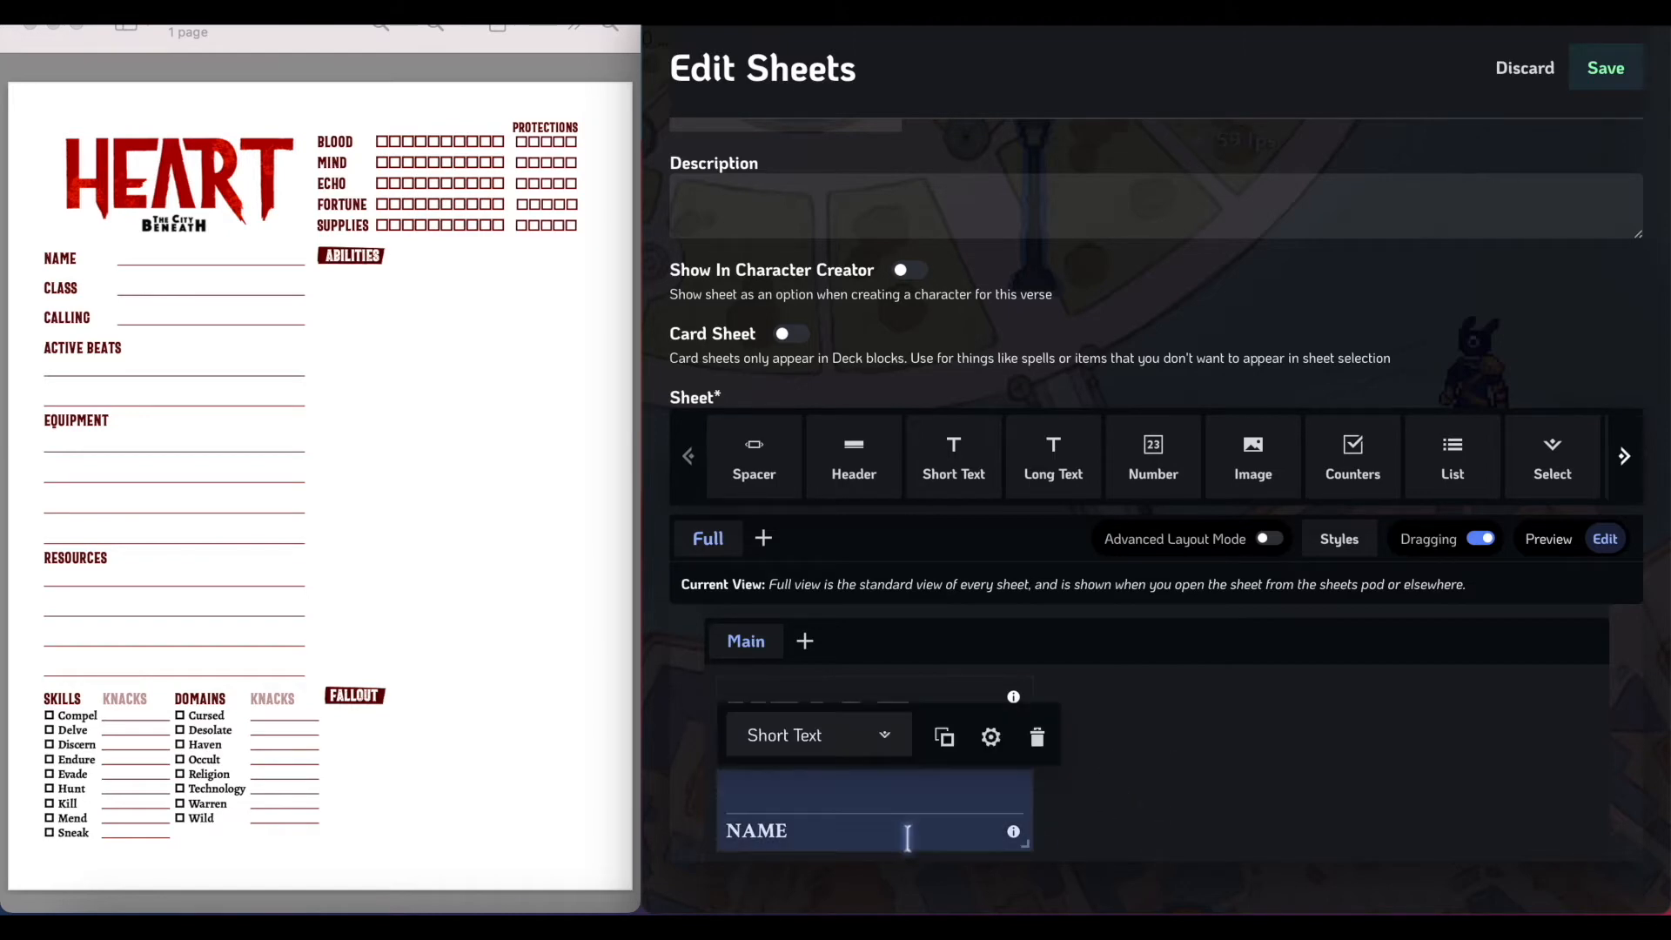
scroll(957, 827, down, 1)
double_click(846, 827)
key(BackSpace)
text(CLA)
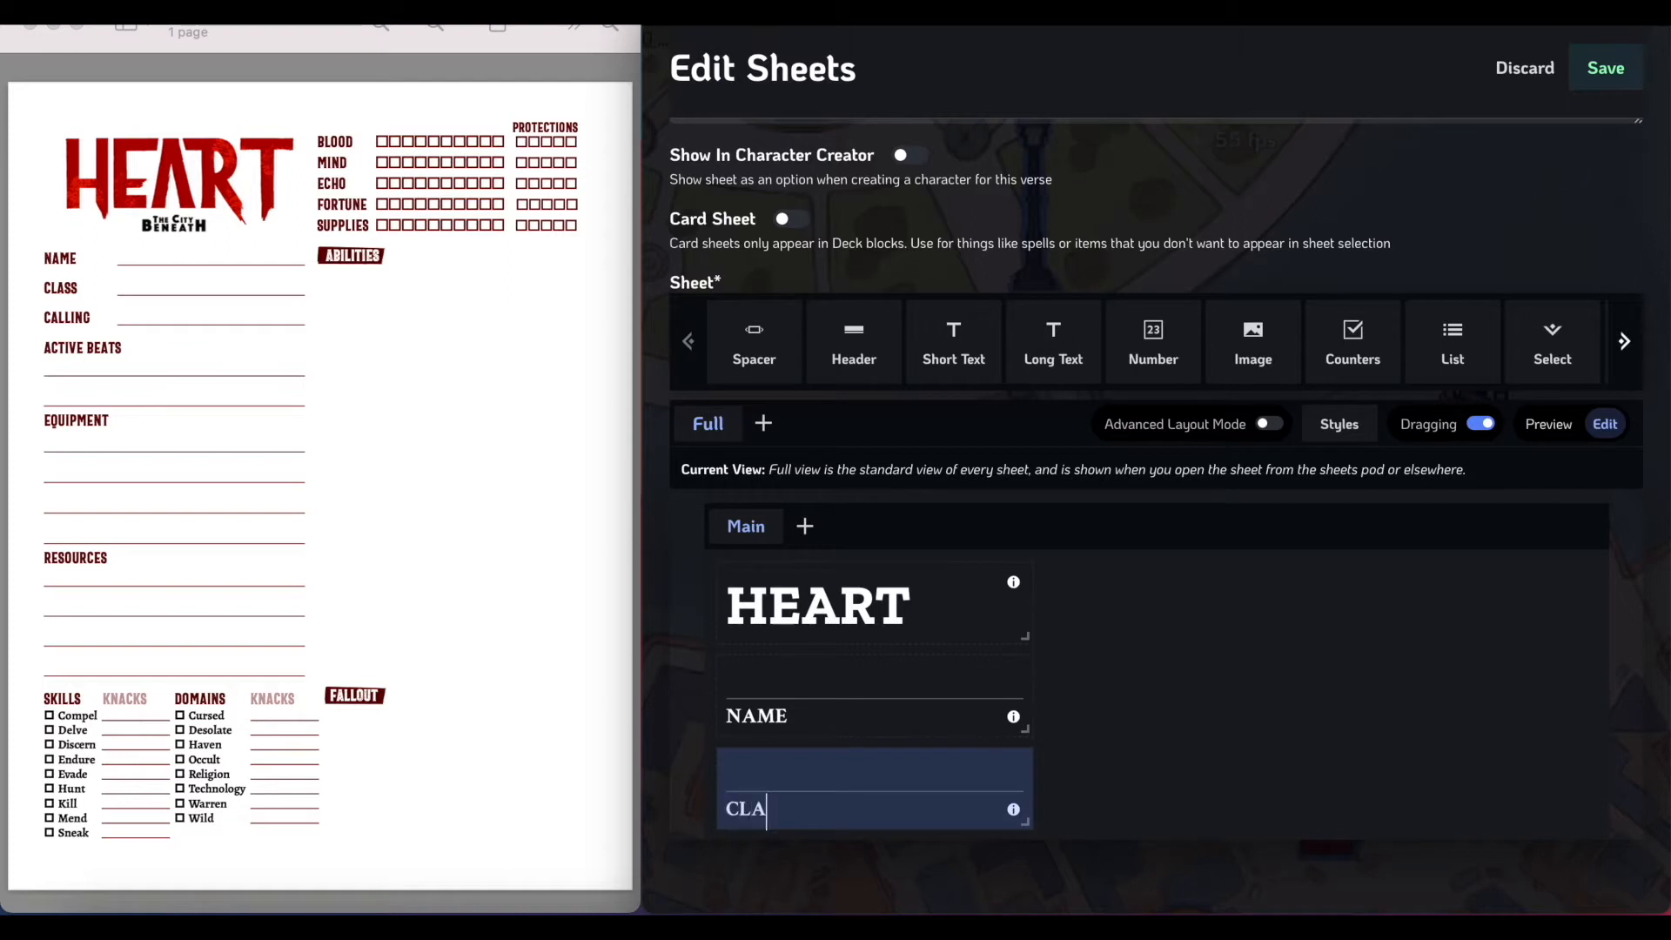
text(SS)
Duplicate the CLASS block and label the copy CALLING.
click(948, 714)
scroll(1063, 798, down, 1)
double_click(828, 810)
text(CALL)
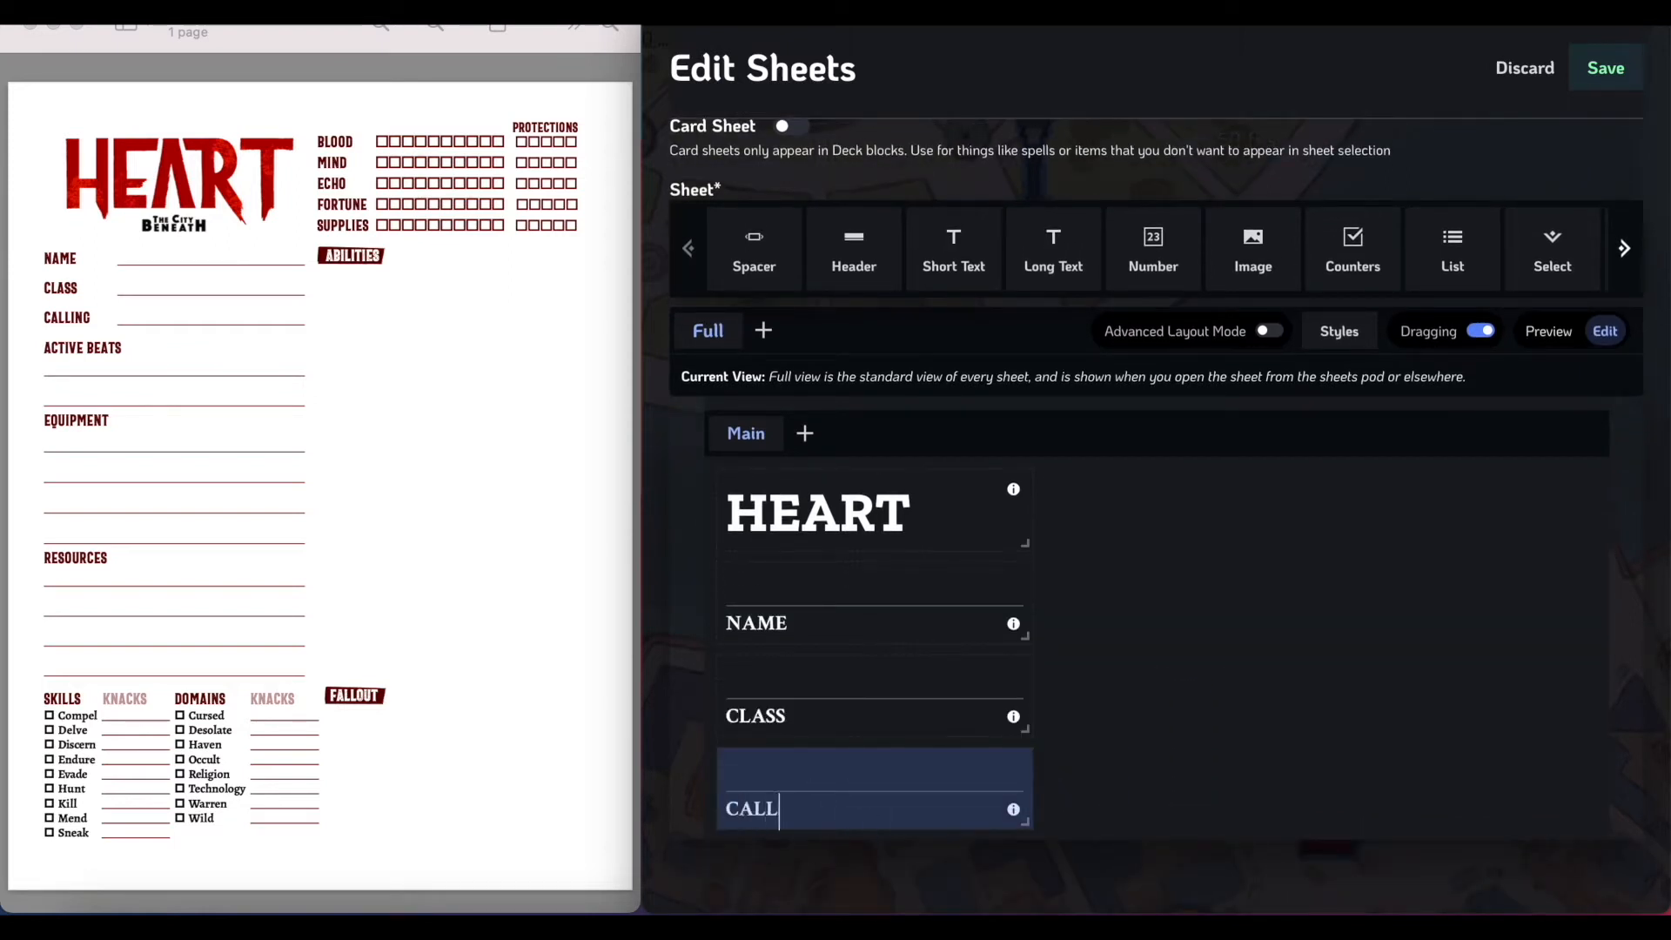
text(ING)
click(1100, 809)
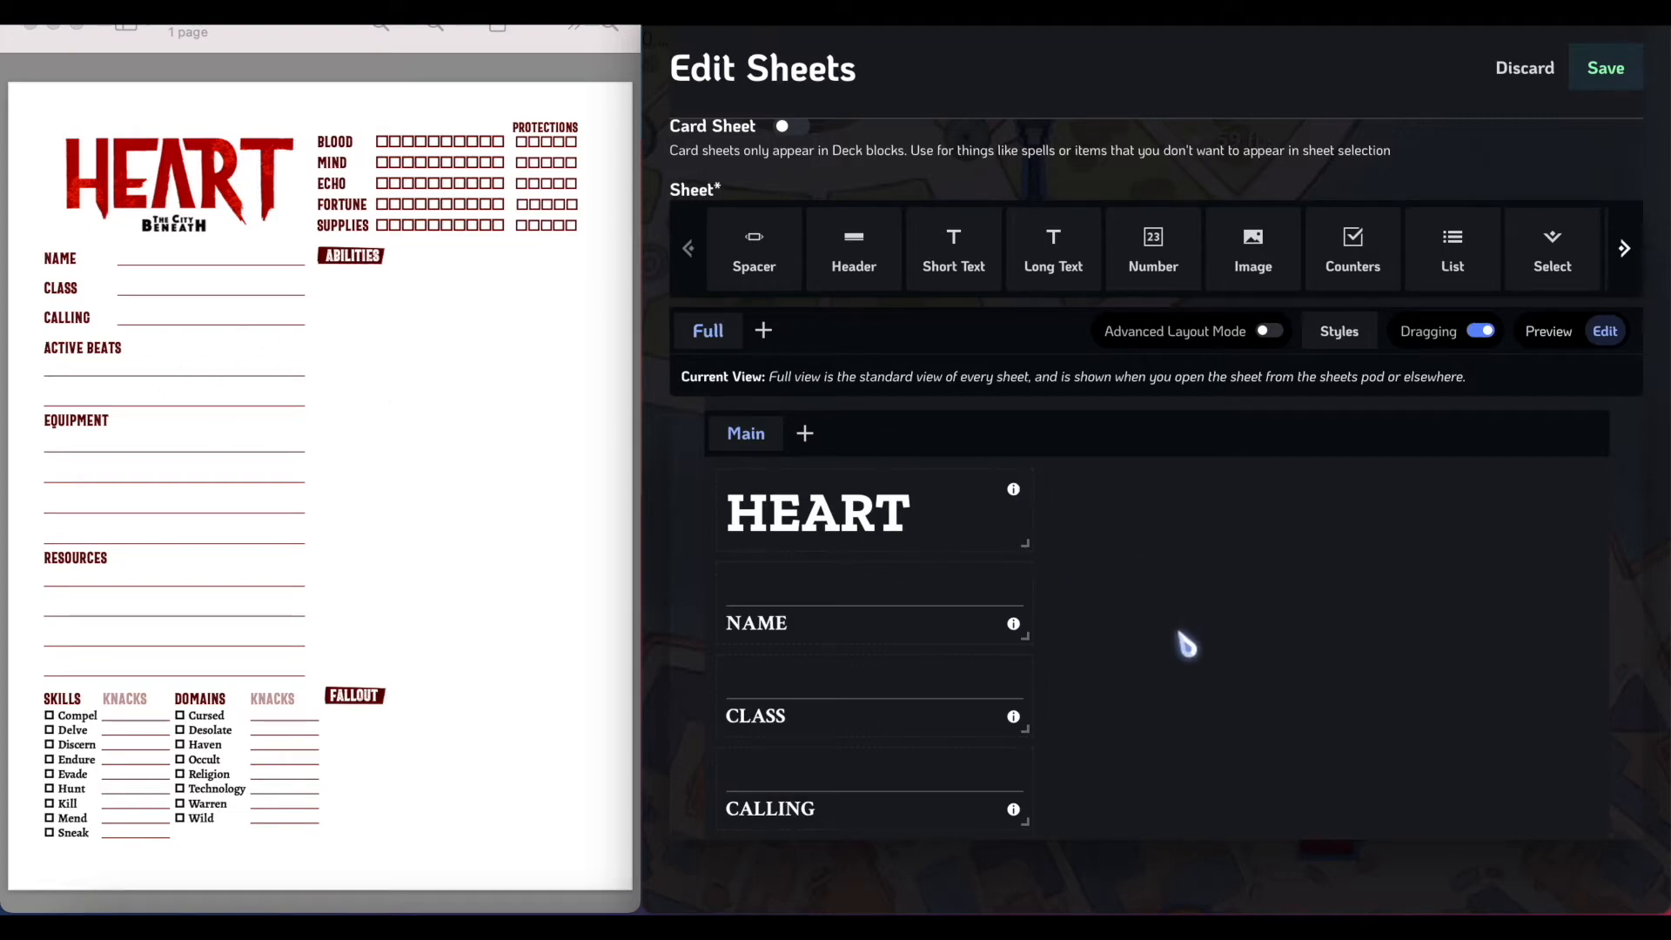
Add a Long Text block directly below the CALLING block.
drag(1057, 248, 1092, 522)
drag(1253, 514, 1145, 817)
Try entering sample text in the CALLING field and clear it.
click(824, 626)
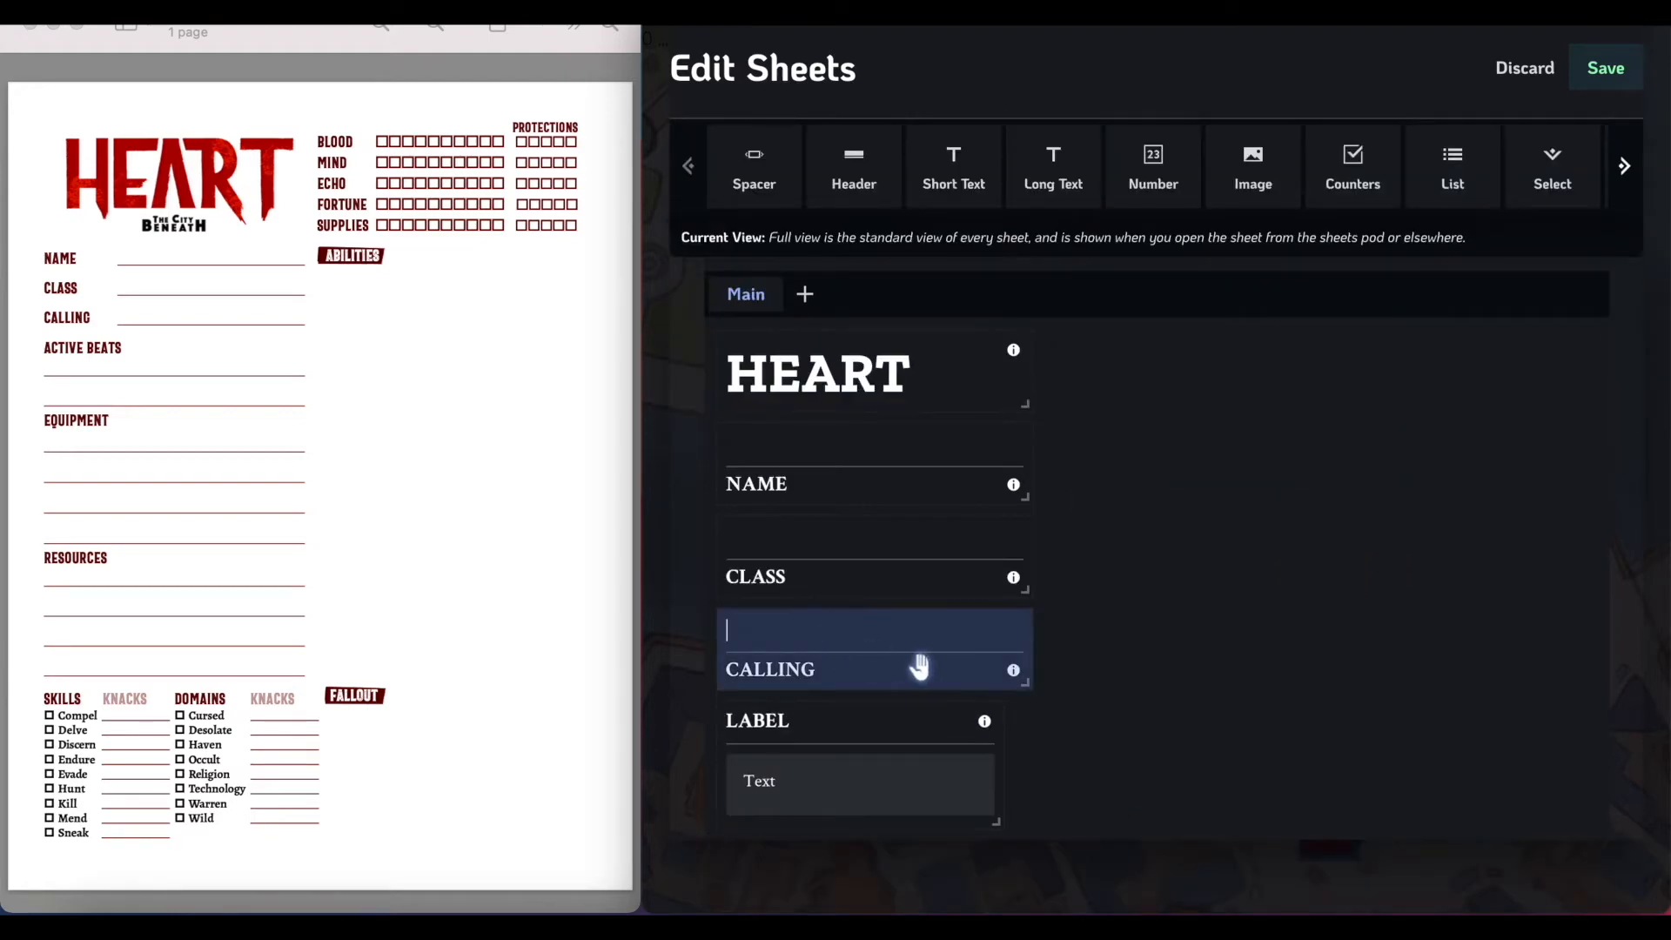
text(s;dlkfjsdlkf)
key(super+a)
key(BackSpace)
click(1180, 757)
Widen the Long Text block to match the blocks above it and make it taller.
drag(1009, 818, 1037, 847)
click(905, 718)
click(873, 731)
click(1003, 801)
click(1018, 760)
click(1049, 747)
drag(1020, 818, 1022, 865)
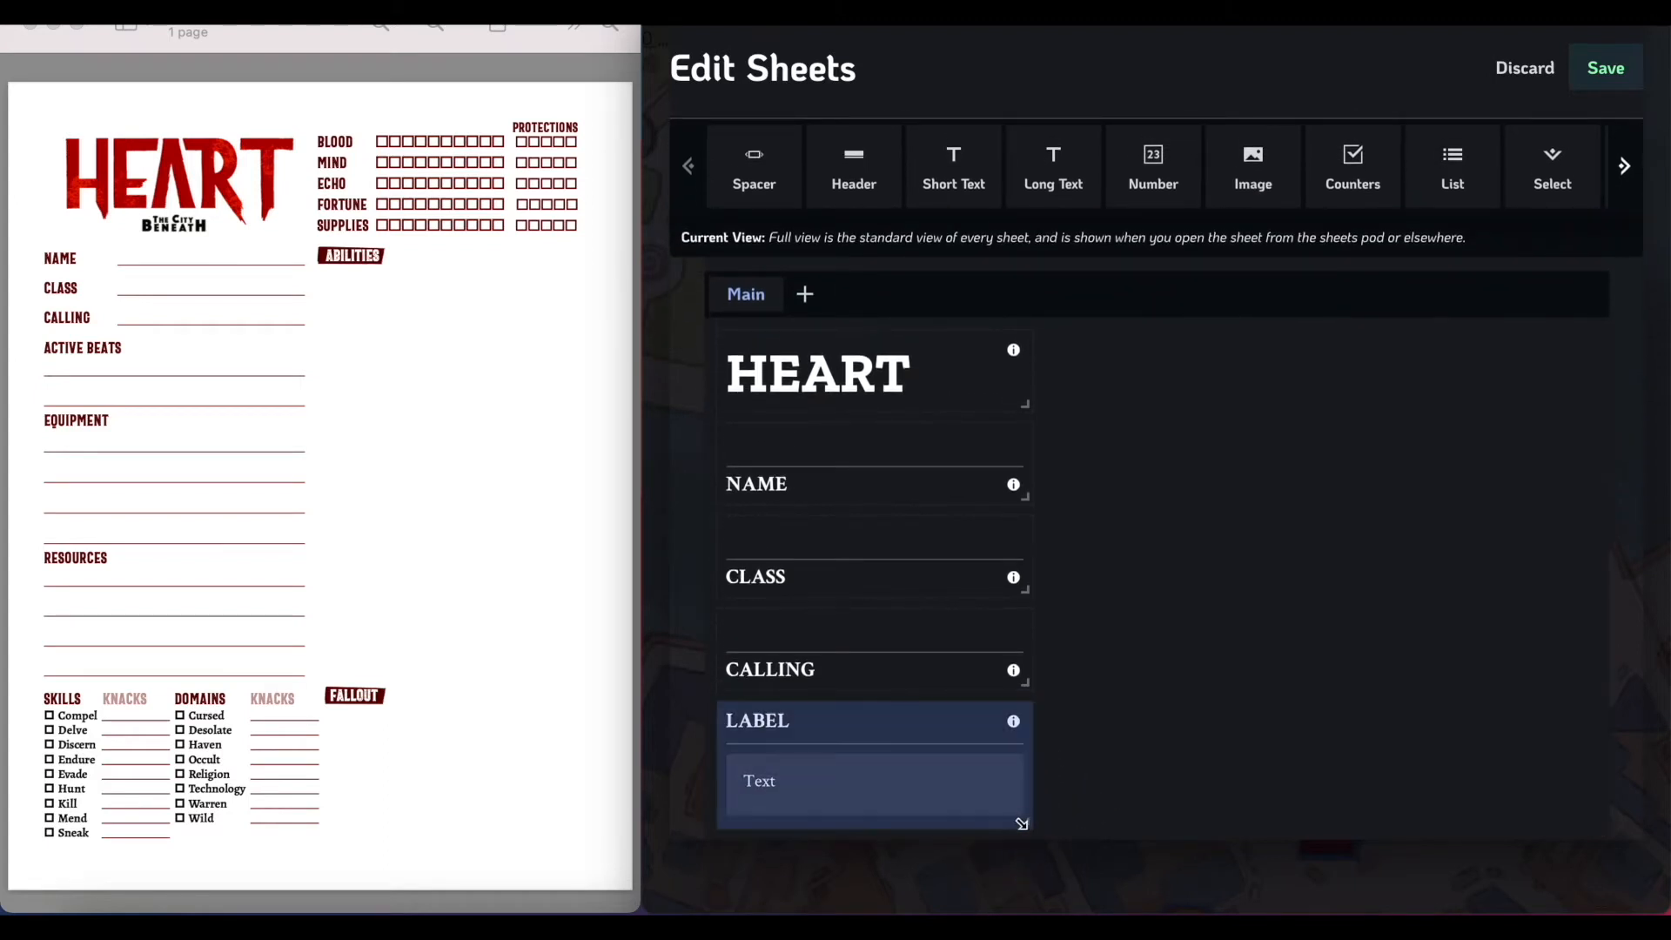
mouse_move(1028, 822)
mouse_down()
mouse_move(1034, 868)
mouse_move(1018, 818)
mouse_up()
scroll(1095, 849, down, 1)
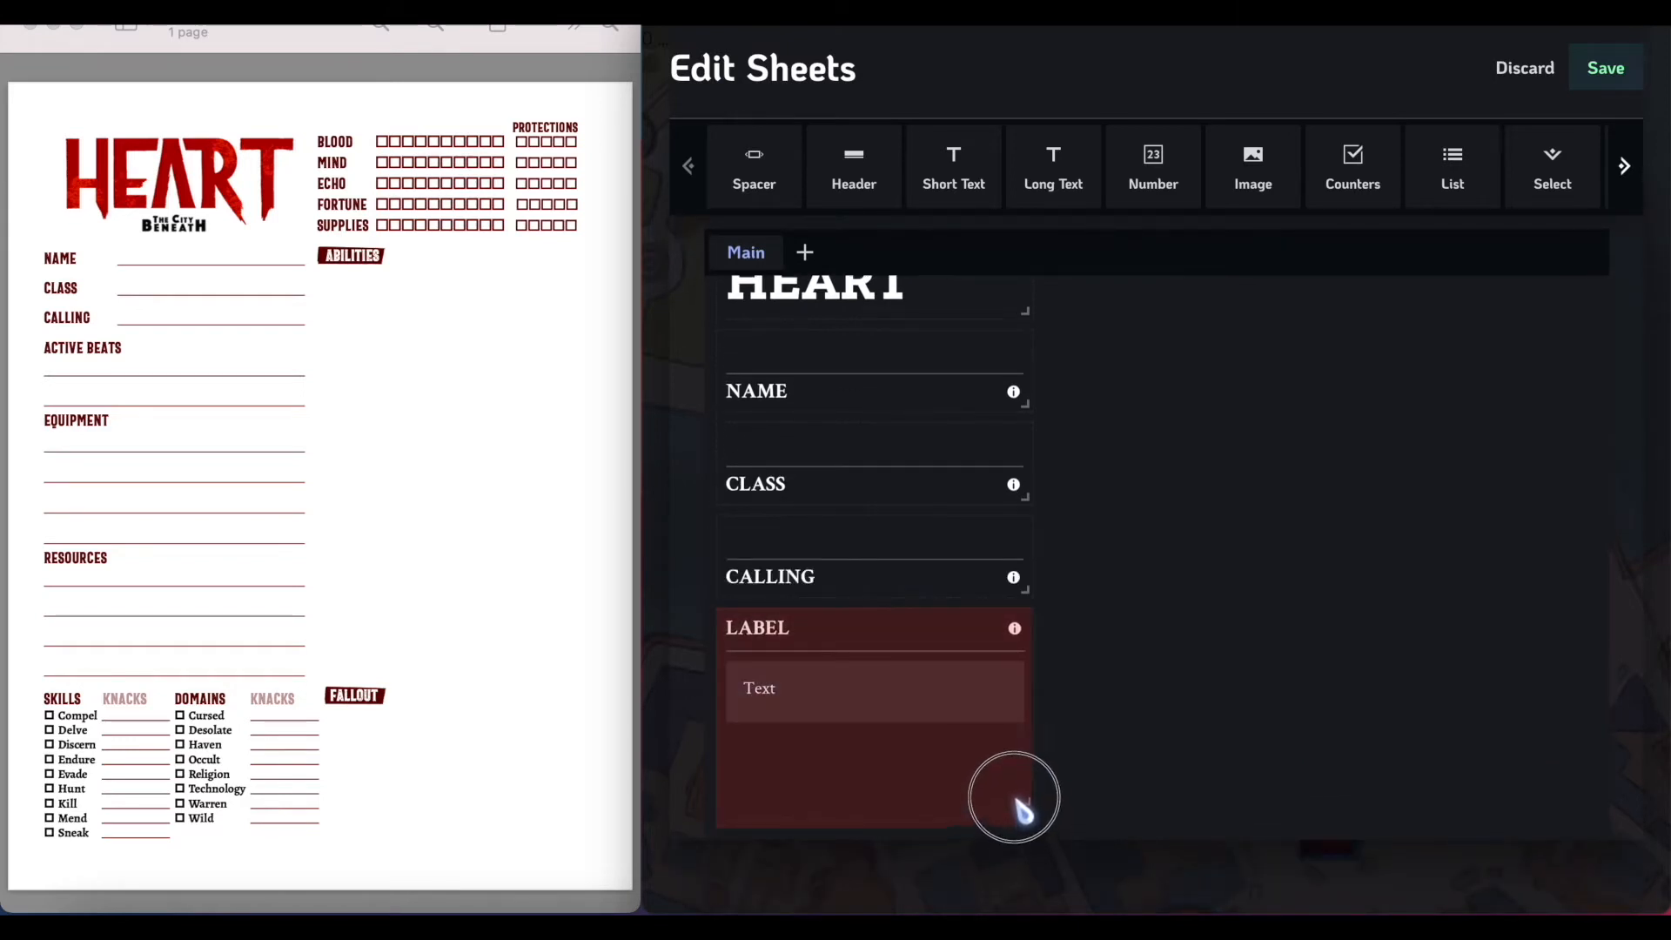
drag(1023, 811, 1027, 798)
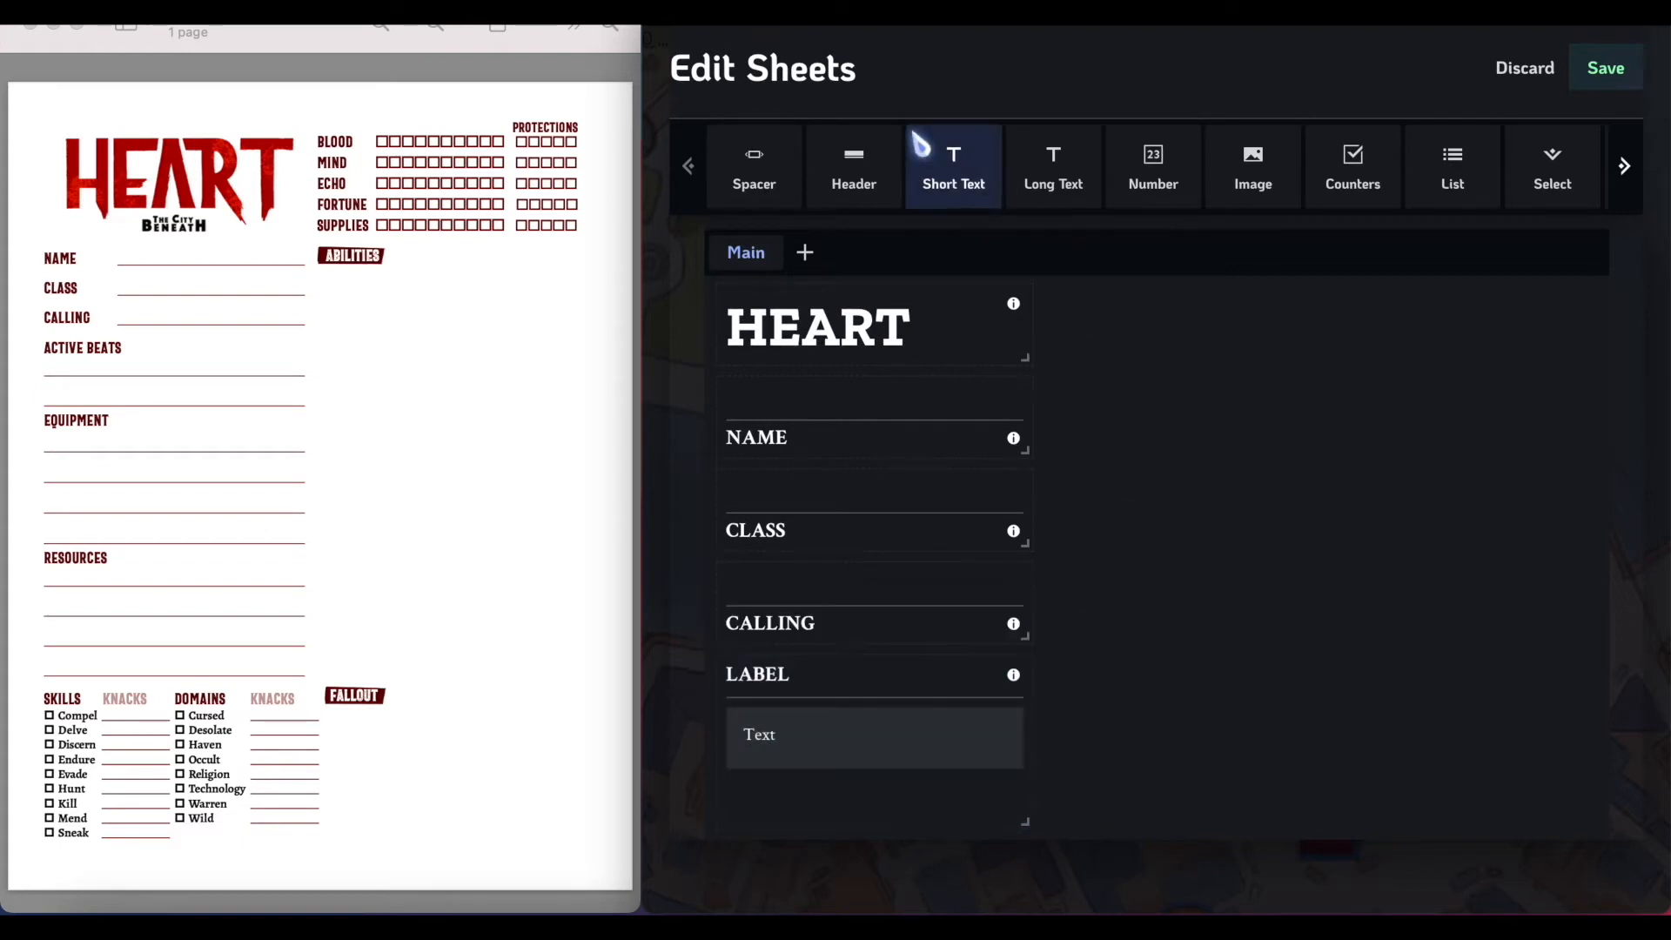
mouse_move(1017, 824)
mouse_down()
mouse_move(1007, 862)
mouse_move(1033, 869)
mouse_move(1014, 876)
mouse_move(1029, 798)
mouse_move(1049, 838)
mouse_move(1037, 878)
mouse_move(1015, 772)
mouse_move(1038, 875)
mouse_move(1022, 798)
mouse_move(1021, 854)
mouse_move(1040, 827)
mouse_up()
Add a Spacer block beneath the Long Text block and stretch it across the full sheet width.
drag(755, 161, 720, 868)
drag(839, 876, 1573, 905)
scroll(1393, 779, down, 2)
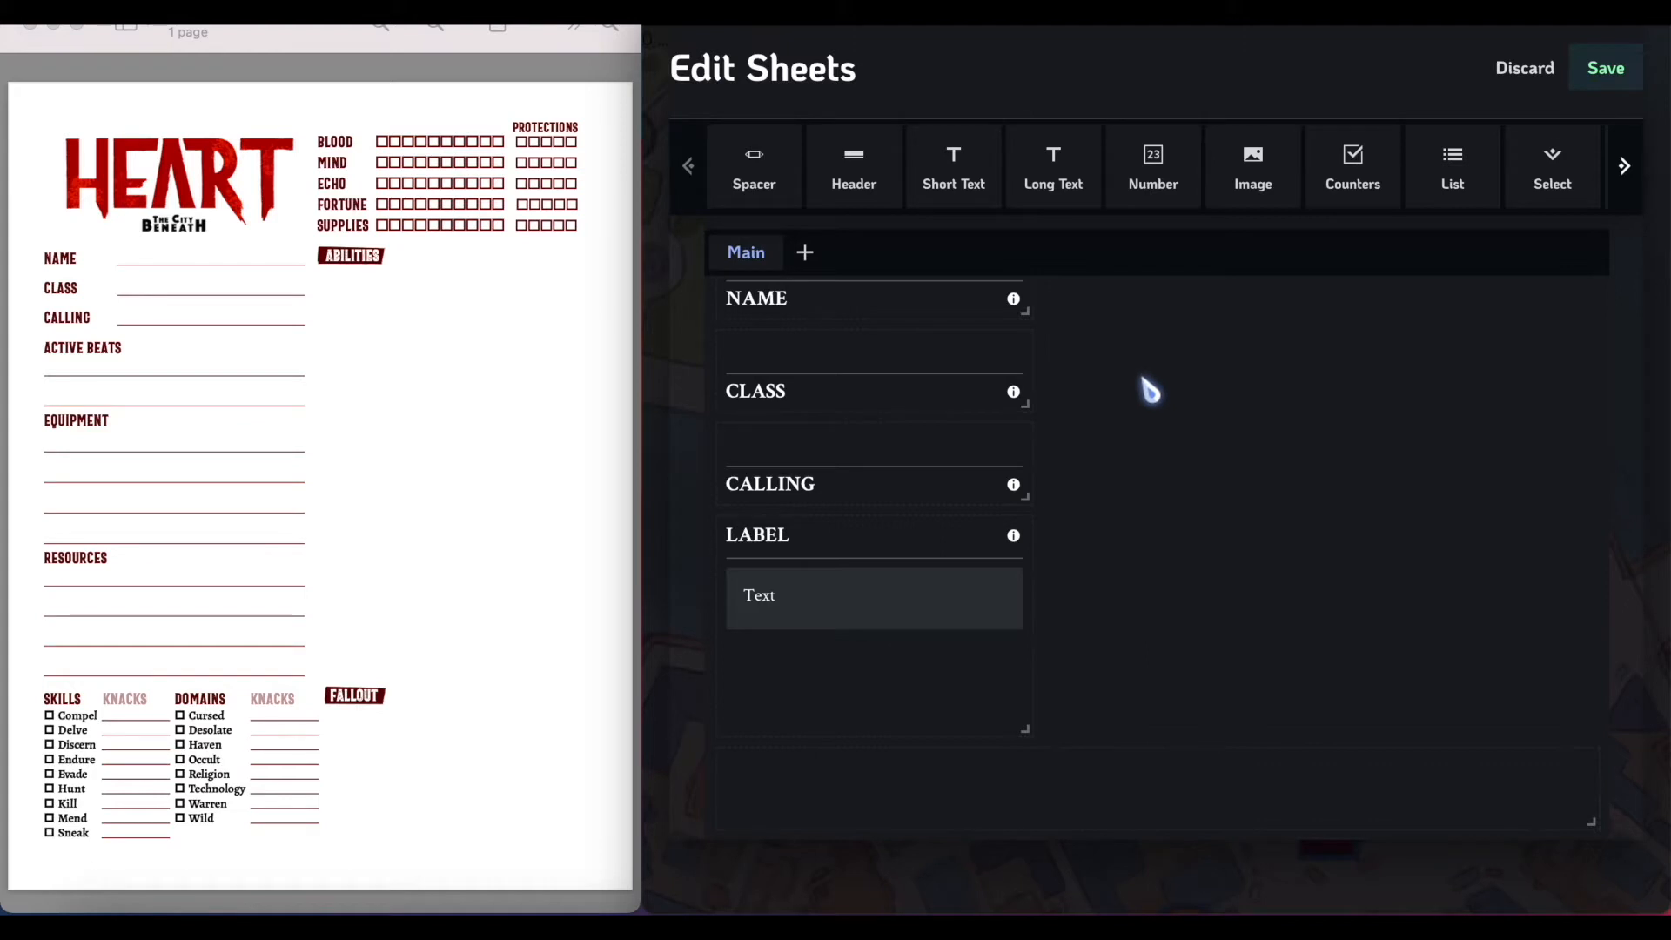
Open the Long Text block's settings and examine its content and style options.
mouse_move(956, 522)
click(991, 484)
click(1270, 543)
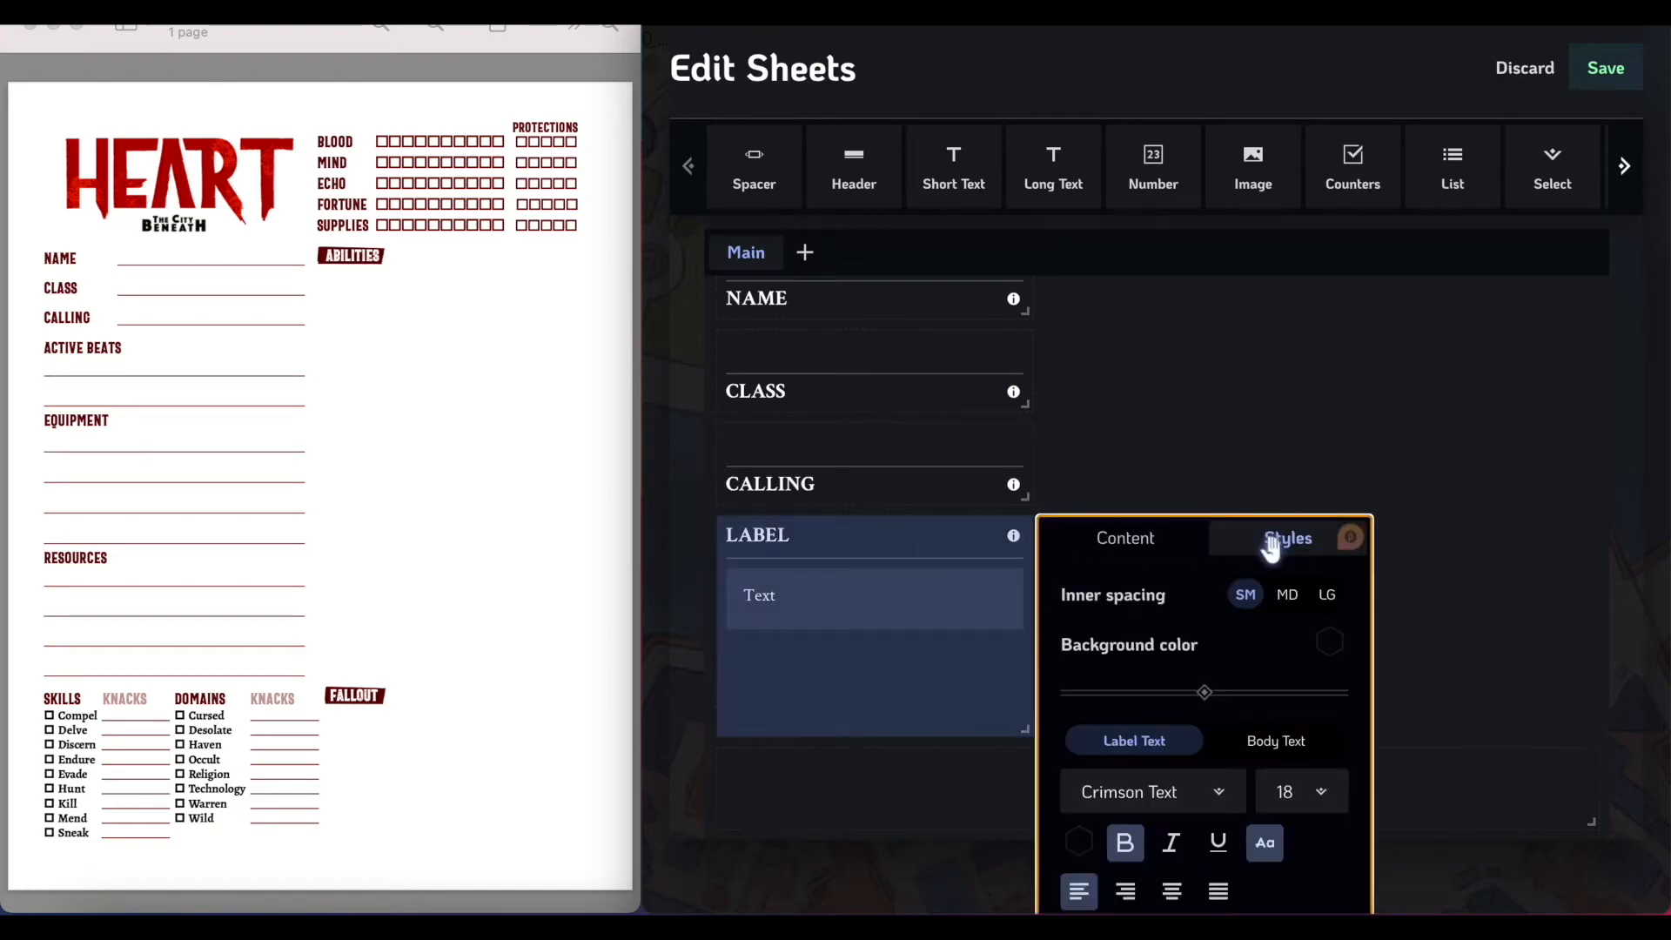
click(1119, 259)
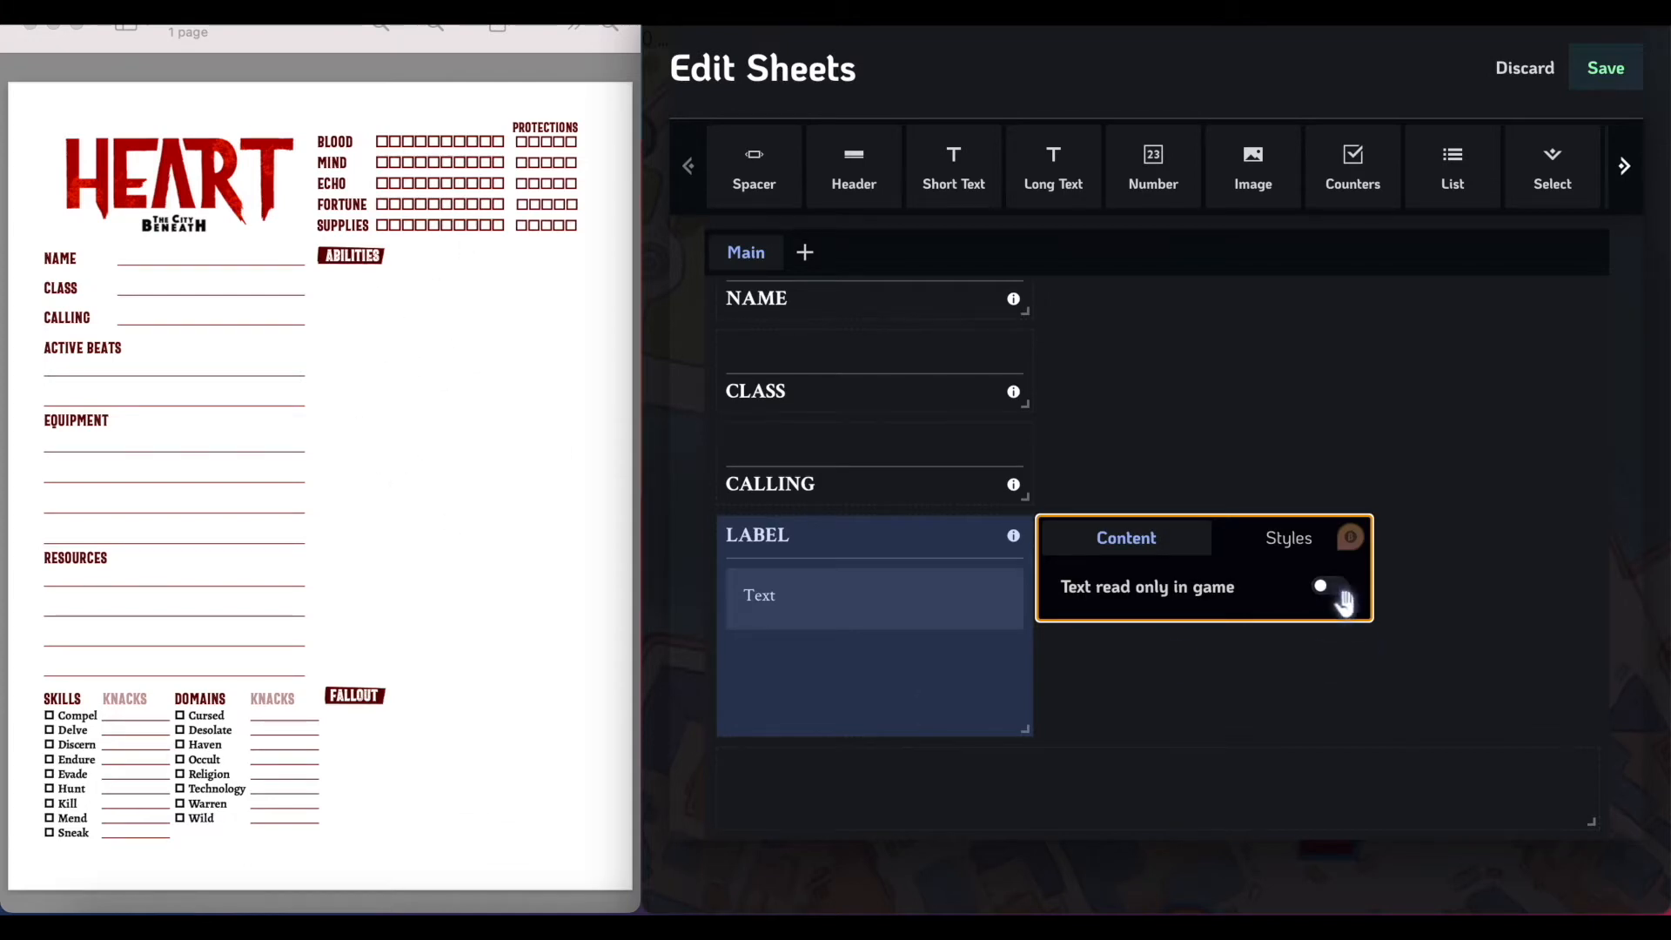
mouse_move(877, 584)
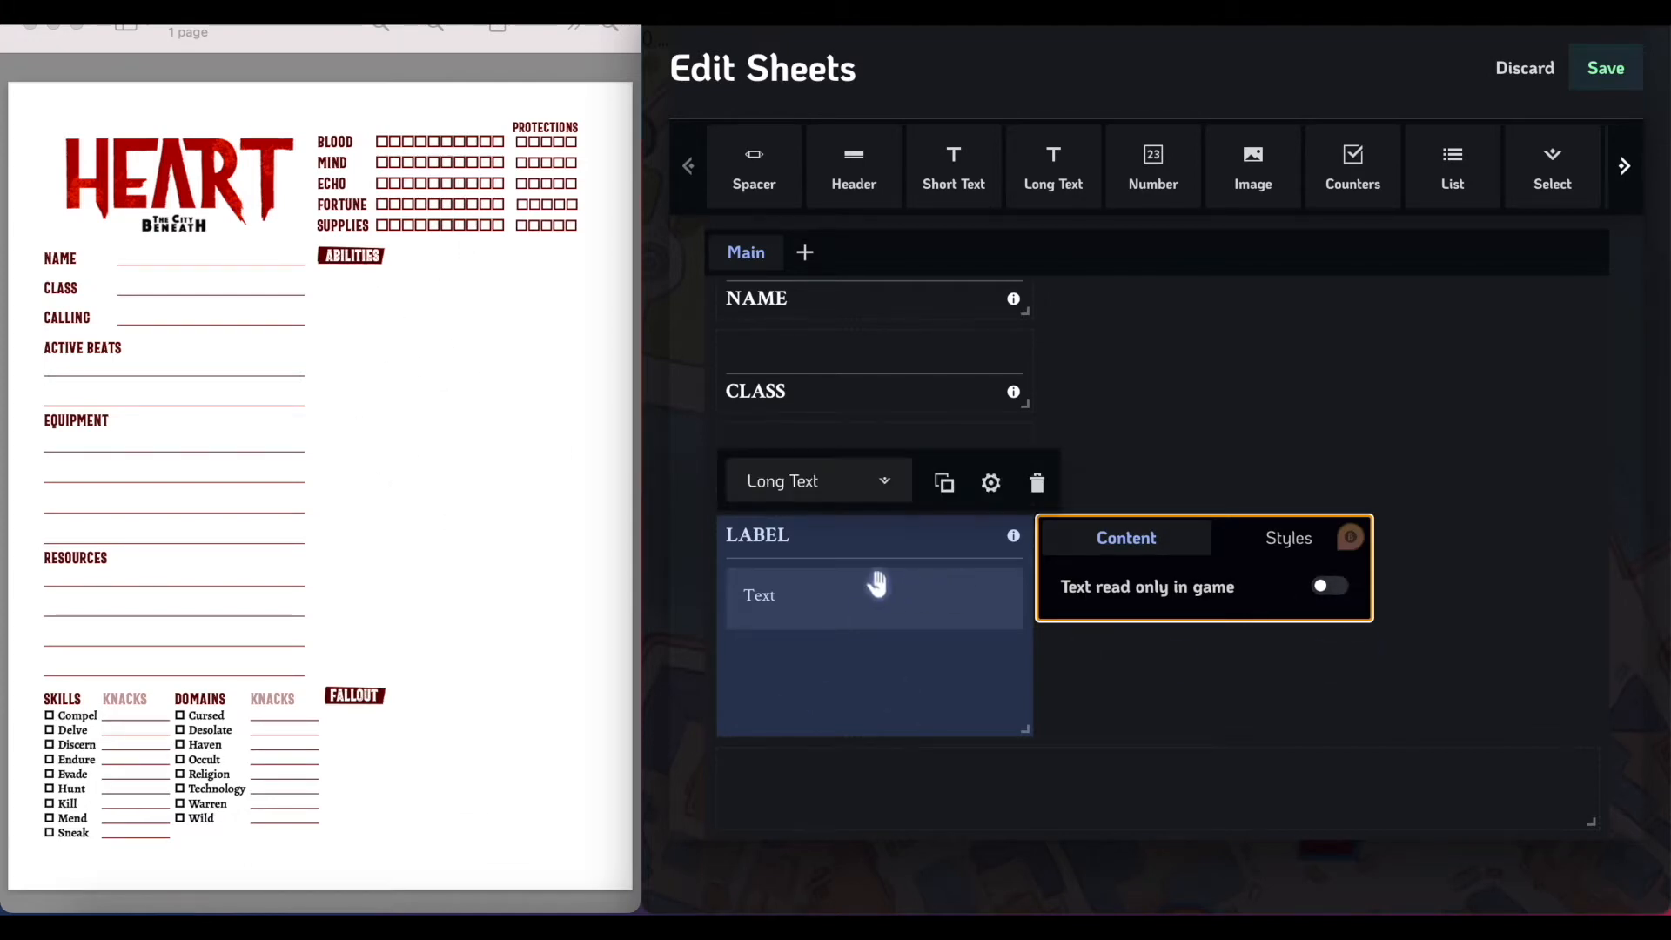
click(1264, 541)
mouse_move(942, 595)
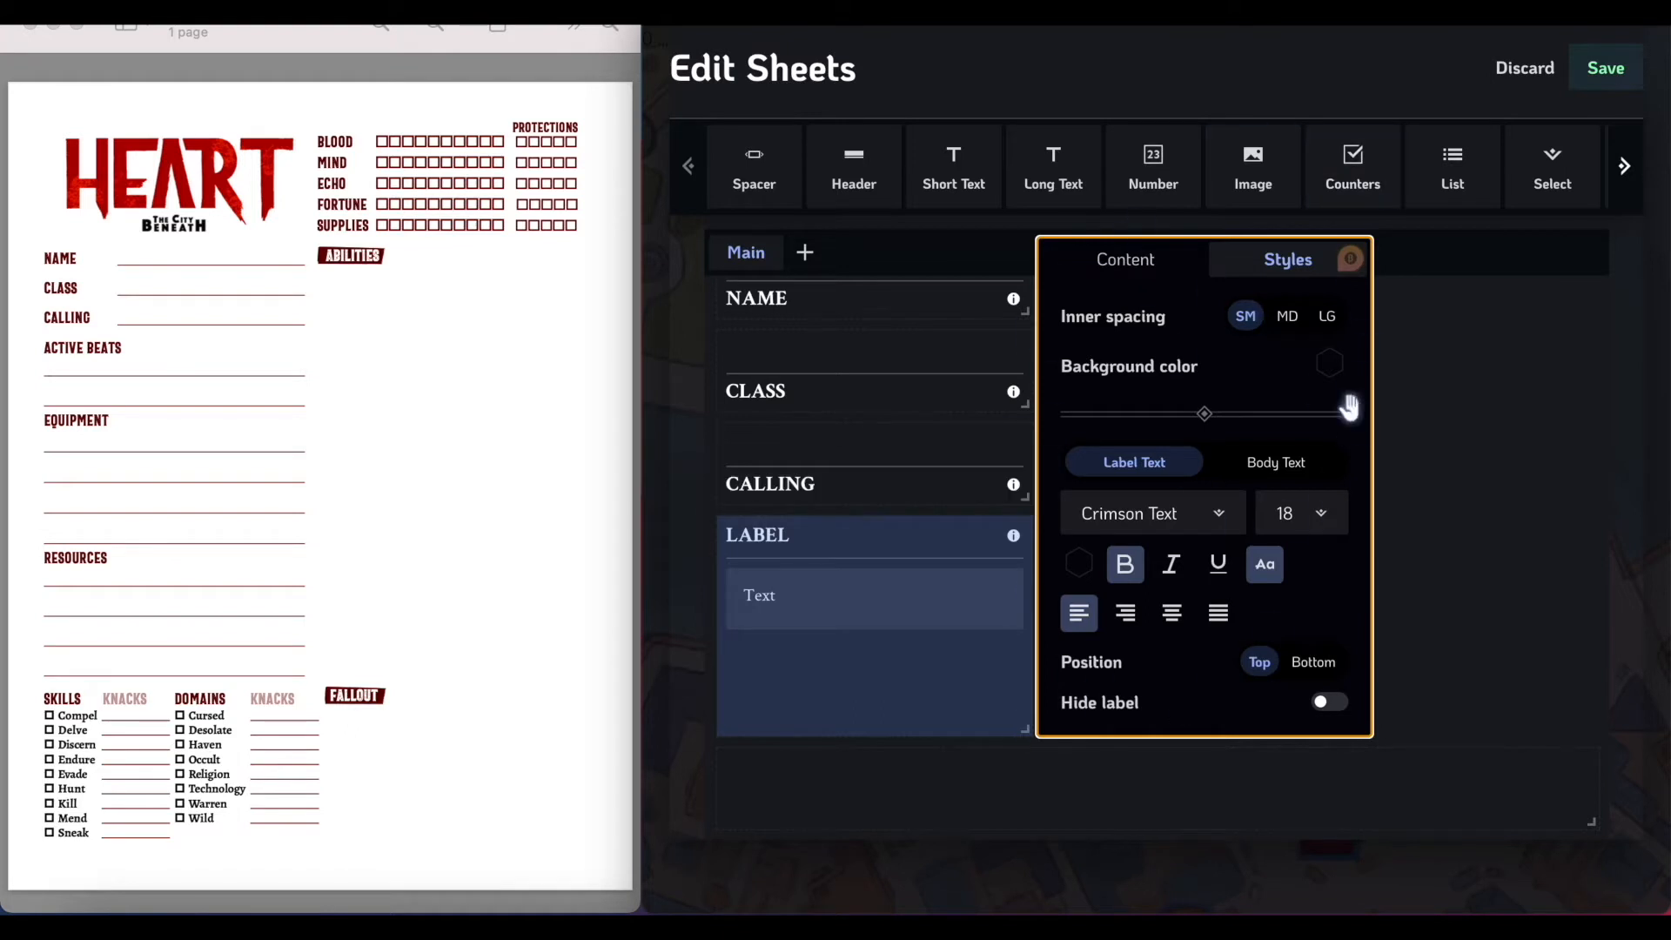
Try the medium and large inner spacing on the Long Text block and return it to small.
click(1290, 320)
click(1326, 317)
click(1246, 317)
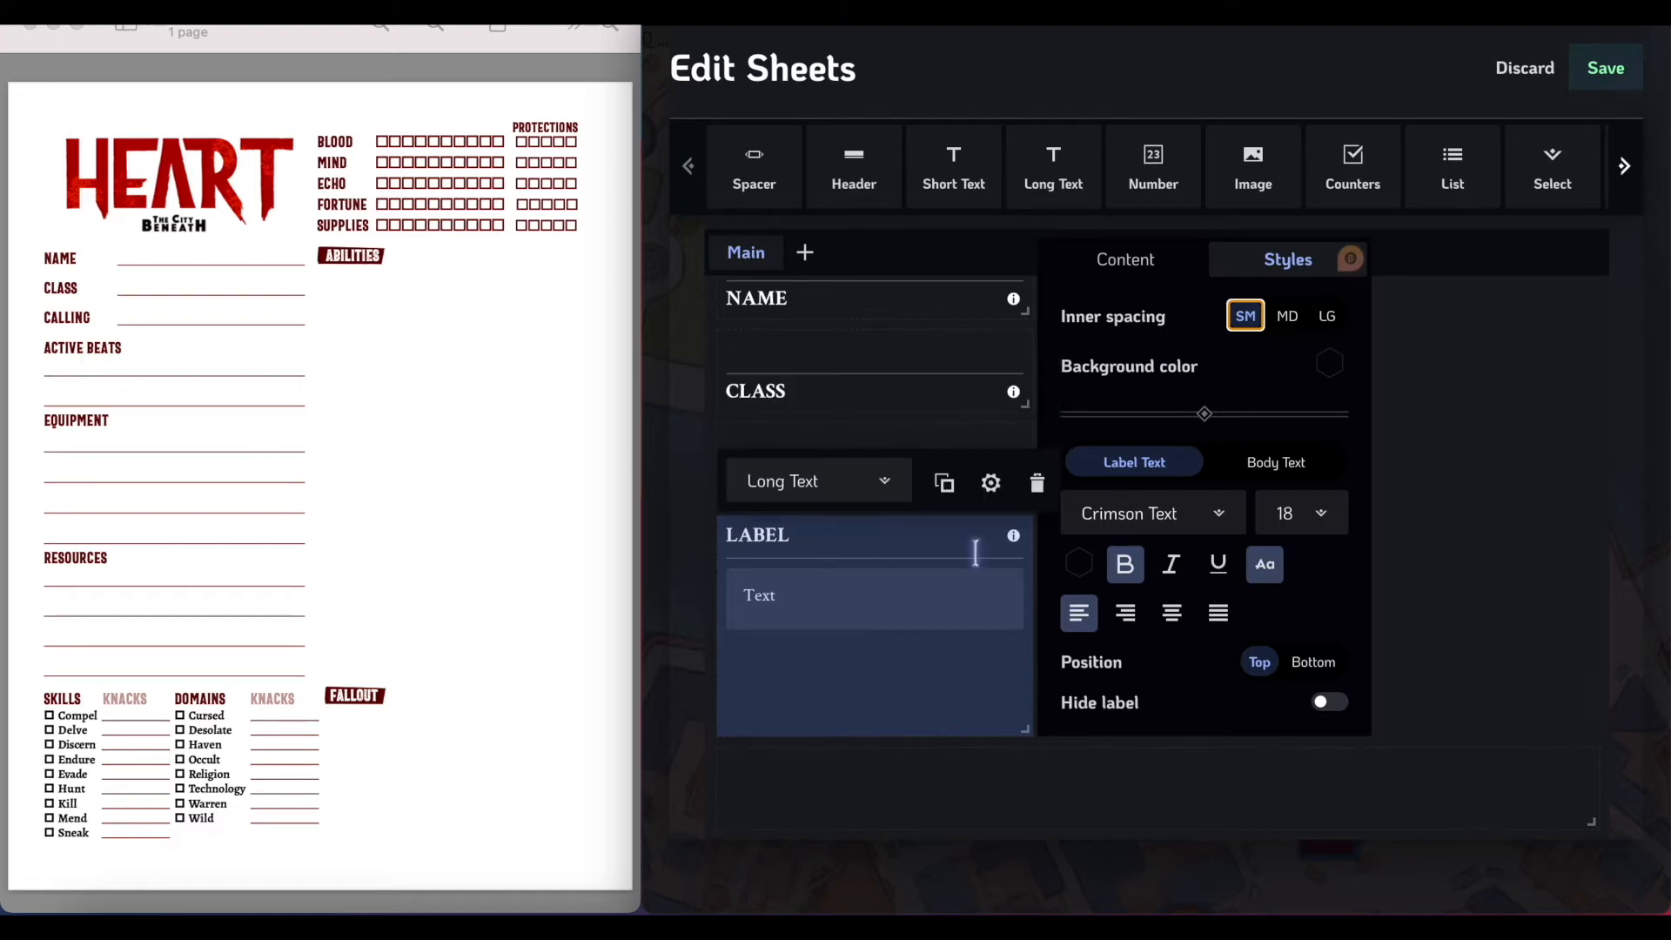
Label the Long Text block beneath CALLING as ACTIVE BEATS.
click(832, 535)
double_click(832, 535)
text(ACTIVE)
mouse_move(933, 540)
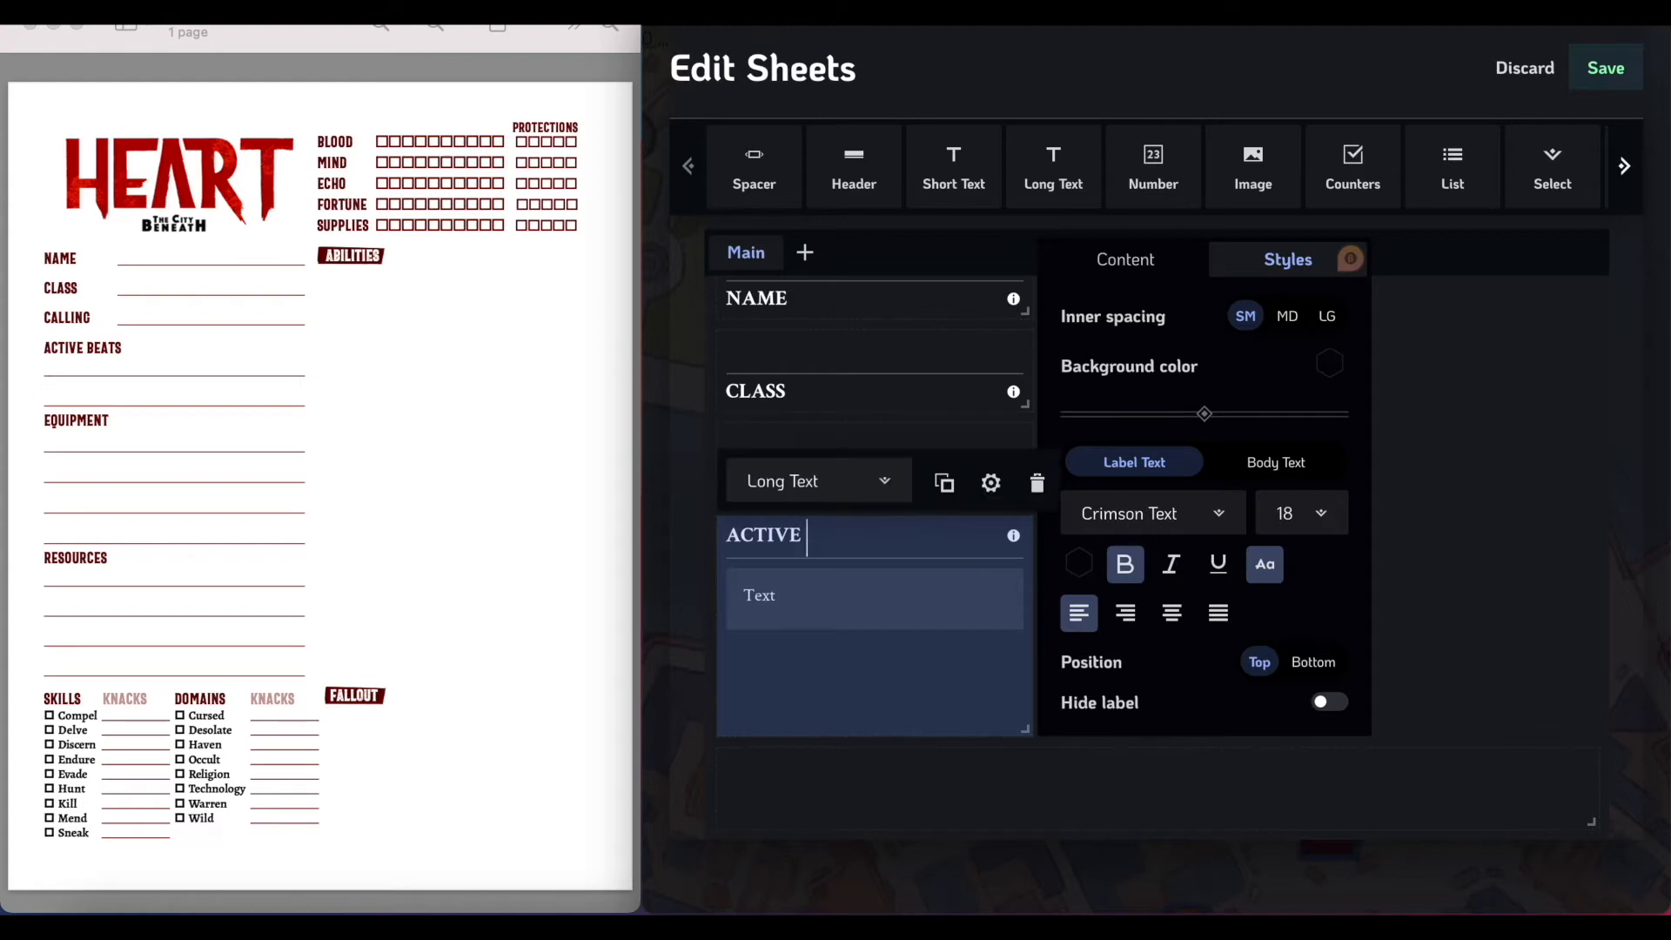
Try the bottom label position and the hidden label on the ACTIVE BEATS block, restoring the visible top label.
click(1313, 662)
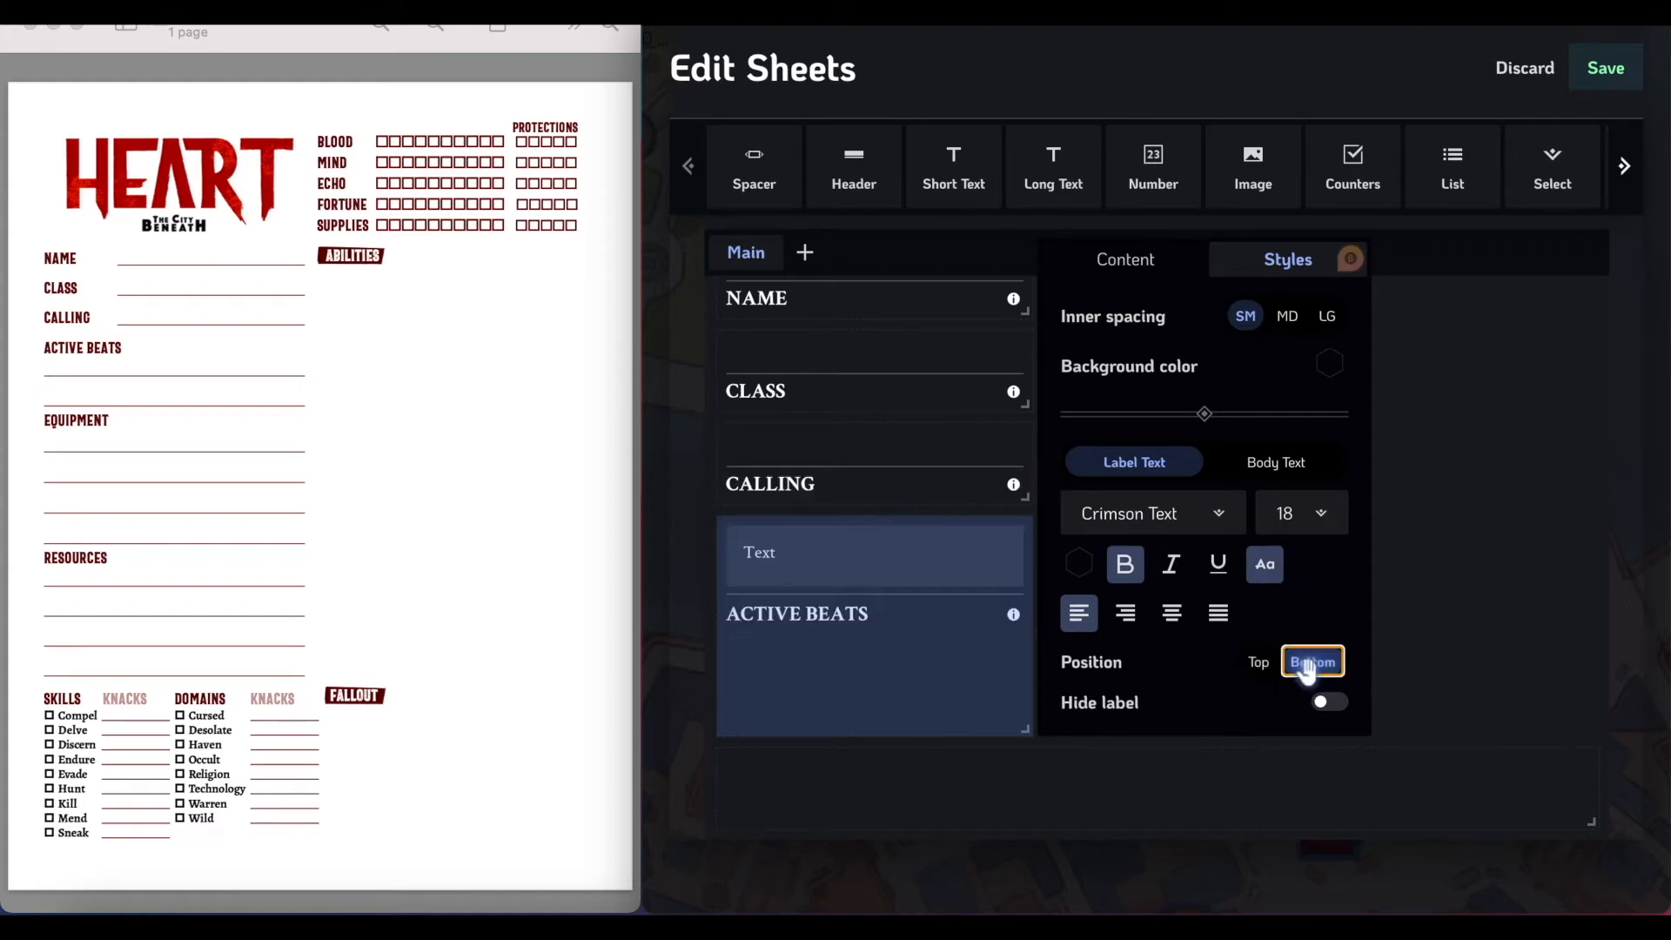
click(1253, 664)
click(1330, 701)
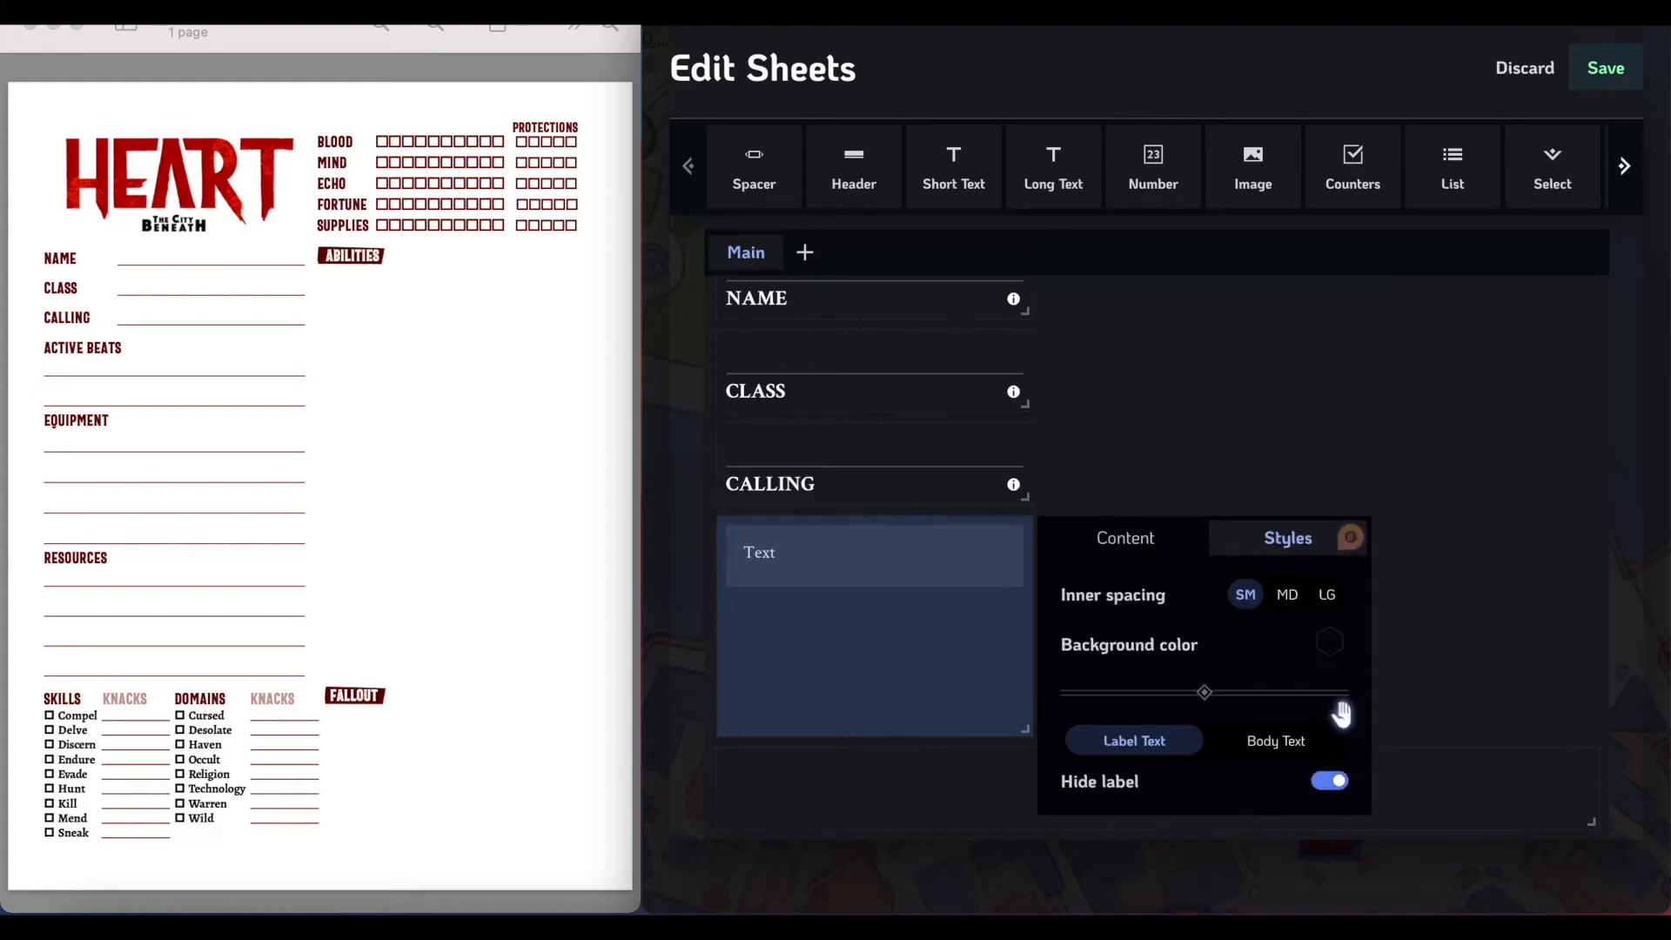
click(1328, 782)
Try the right, center and justified label alignments on the ACTIVE BEATS block, return to left alignment and close its settings.
click(1126, 613)
click(1172, 613)
click(1218, 613)
click(1083, 616)
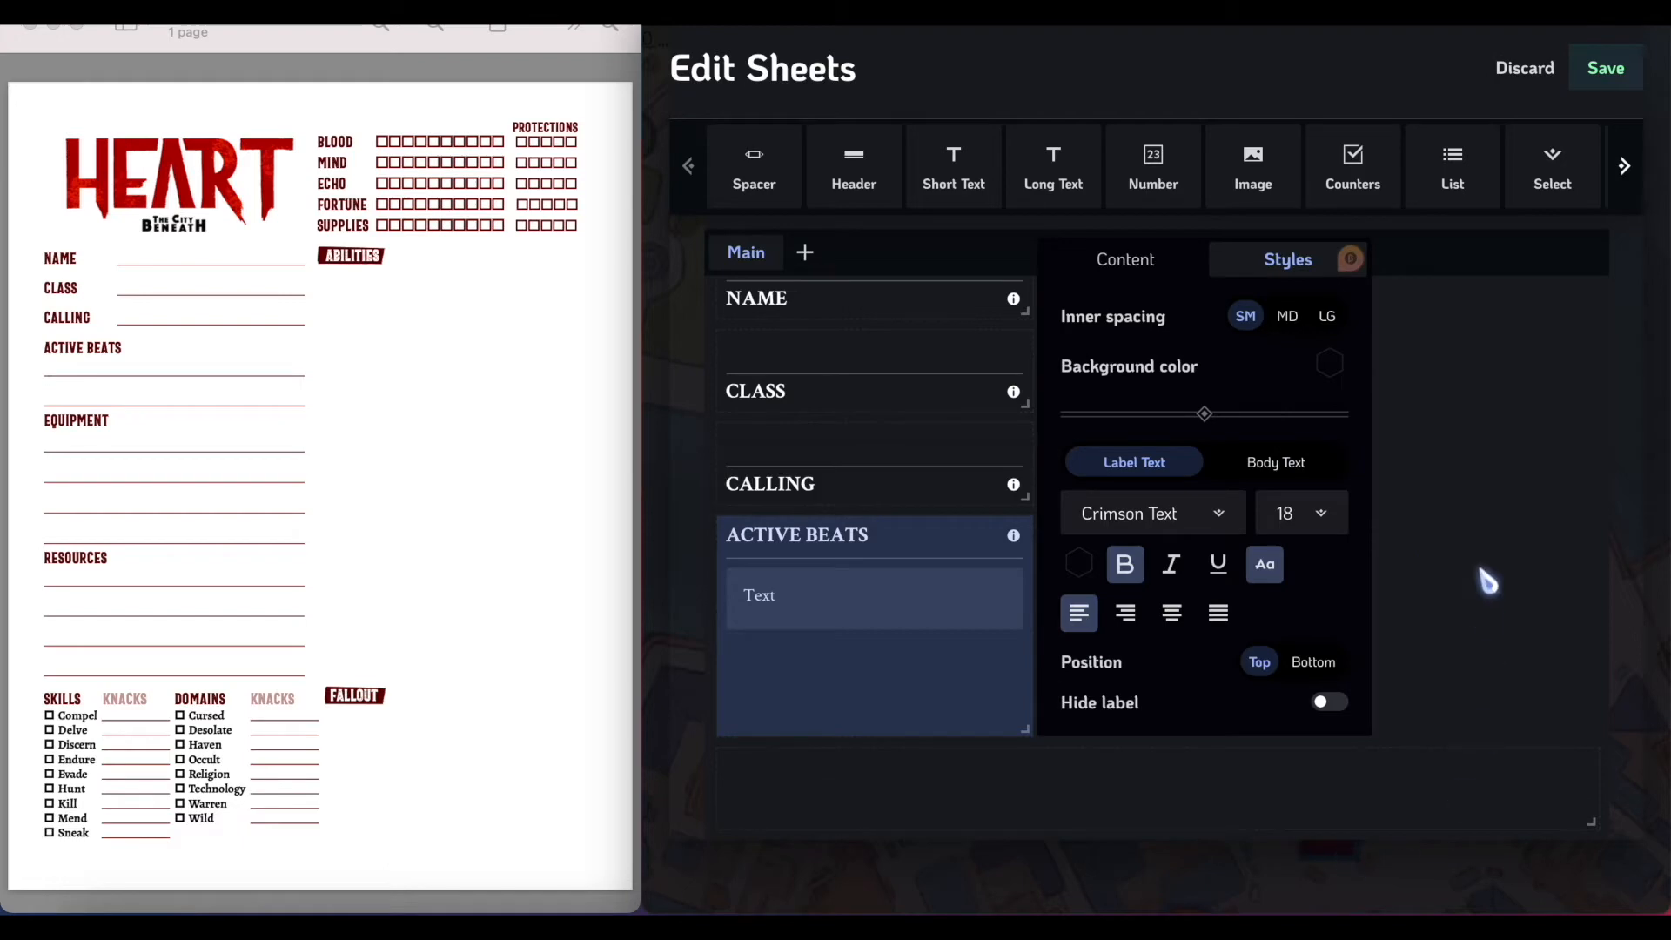
click(1447, 523)
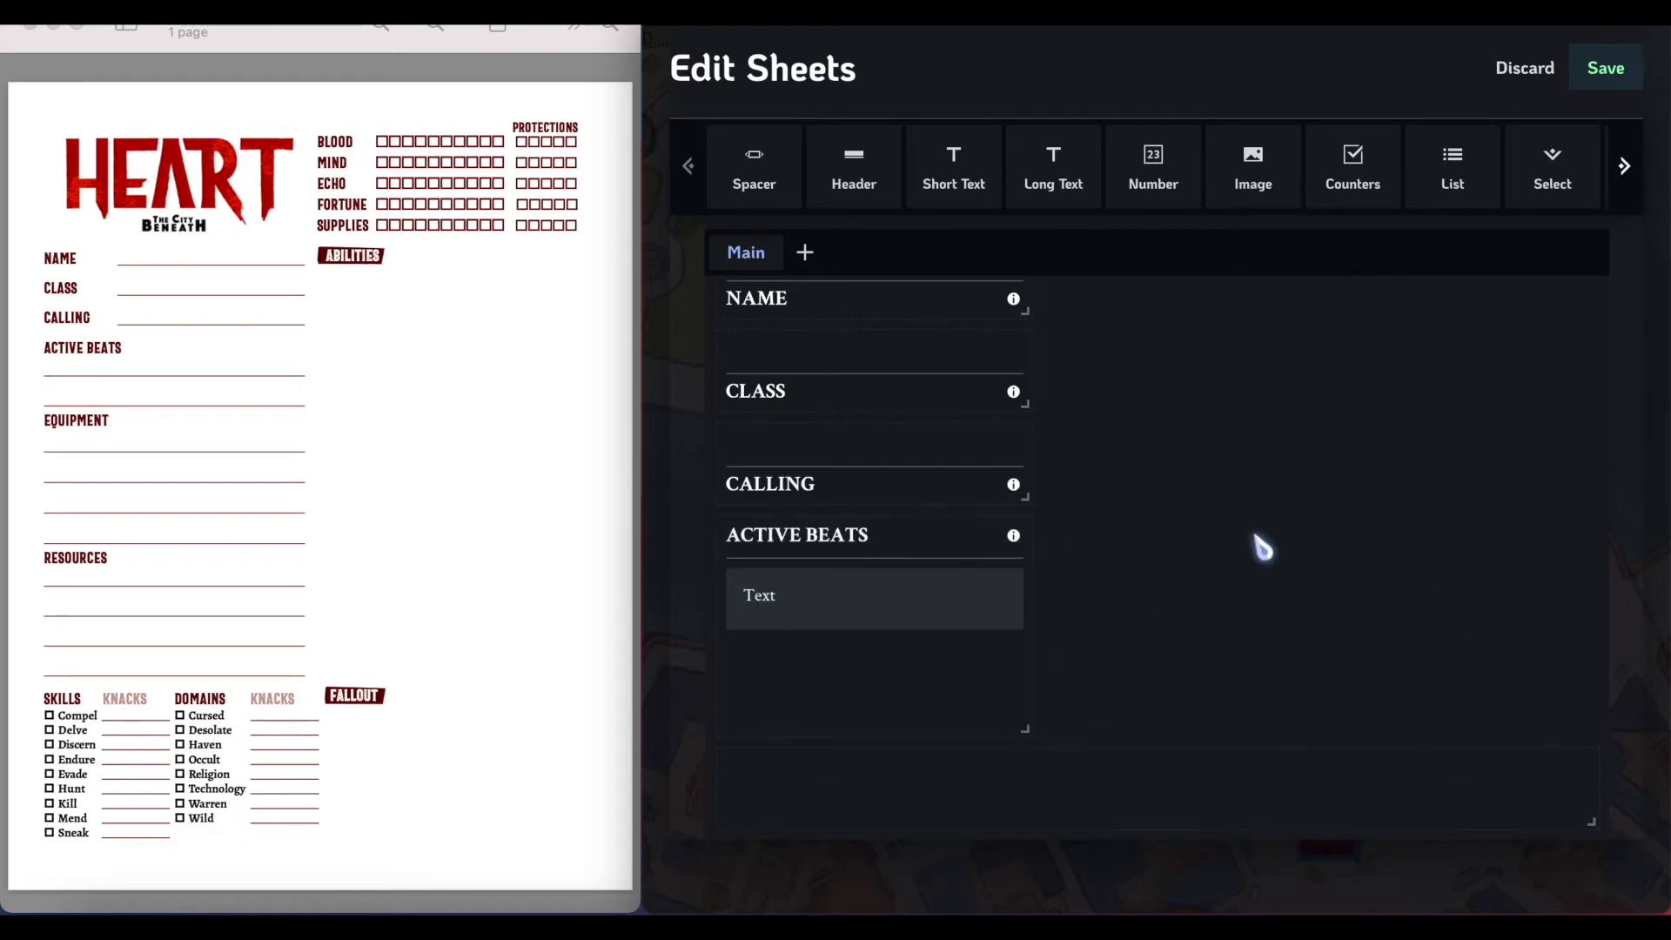
Duplicate the ACTIVE BEATS block and label the copy EQUIPMENT.
click(948, 481)
scroll(1116, 766, down, 1)
click(865, 675)
triple_click(865, 676)
text(EQUIPMENT)
click(1100, 667)
Duplicate the EQUIPMENT block and label the copy RESOURCES.
scroll(1101, 667, down, 1)
click(944, 519)
scroll(962, 682, down, 1)
triple_click(866, 679)
text(RE)
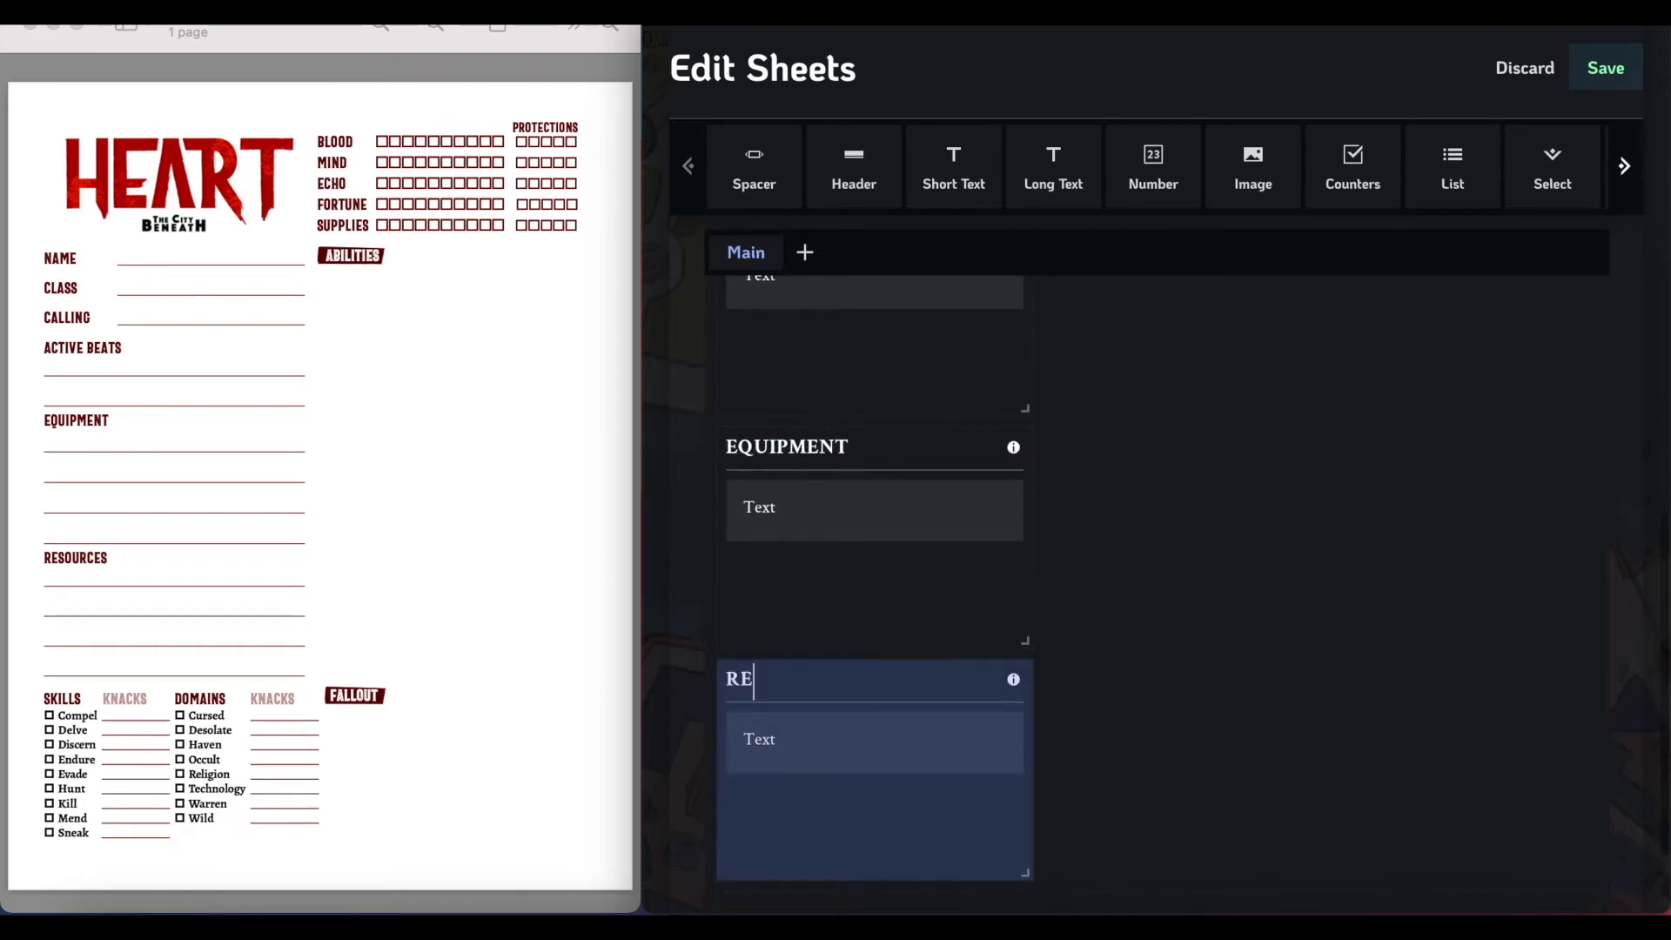
click(1095, 709)
scroll(1131, 716, down, 1)
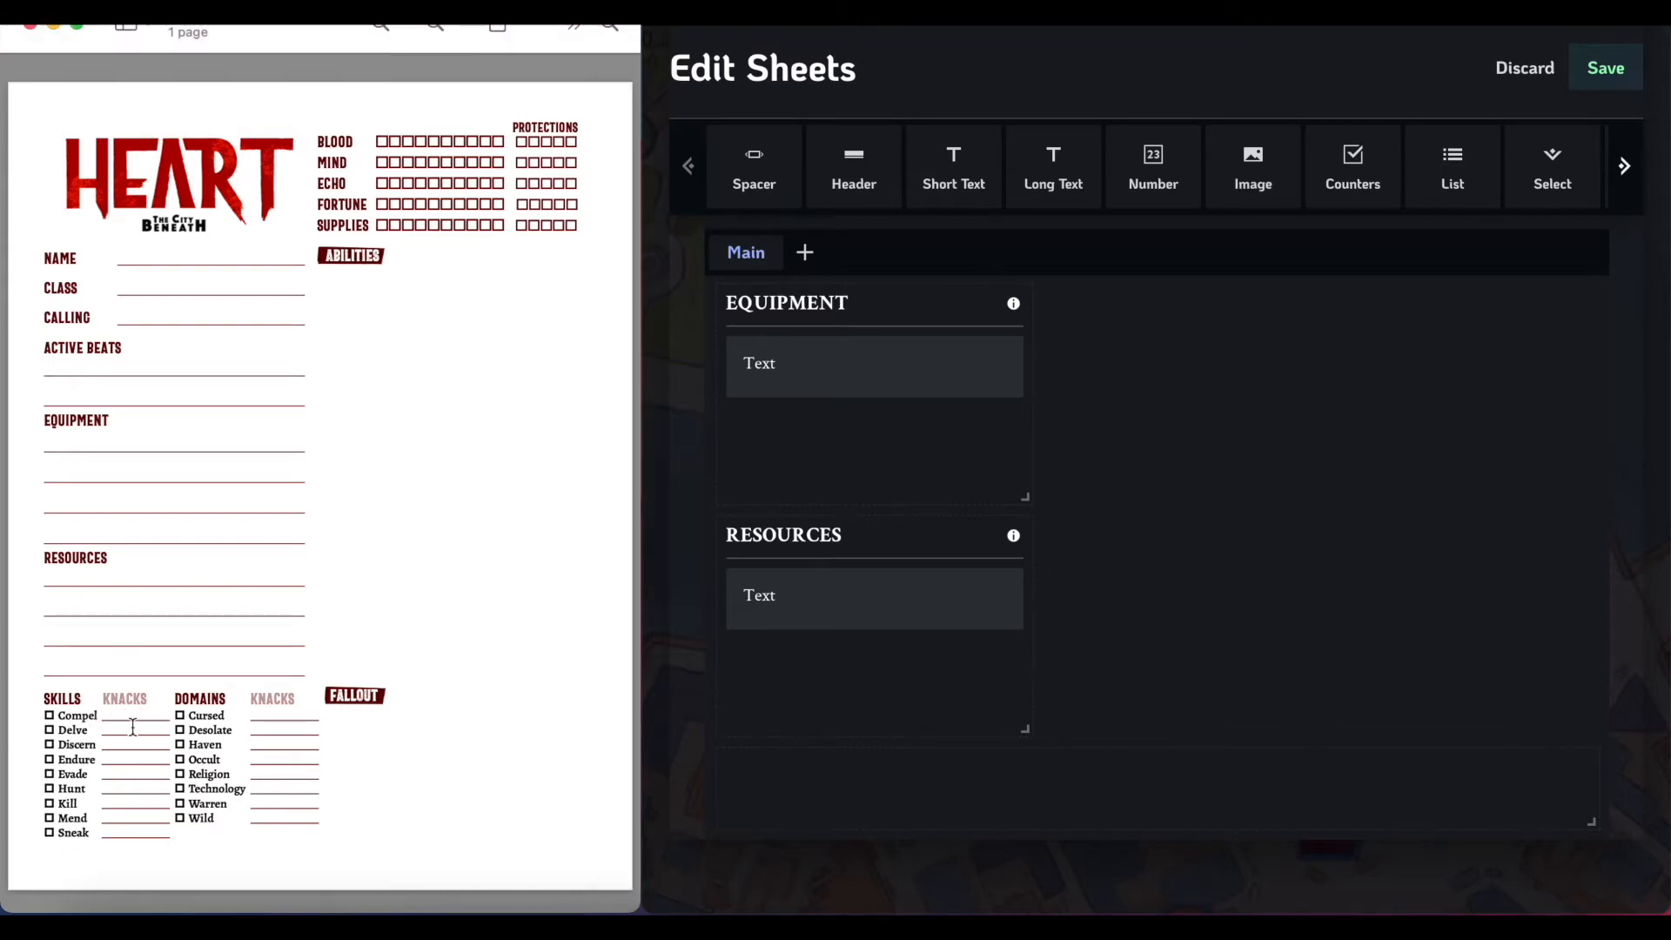
Bring the reference PDF's skills section into close view, add a List block beneath RESOURCES and make it taller.
scroll(132, 725, up, 3)
scroll(132, 724, up, 5)
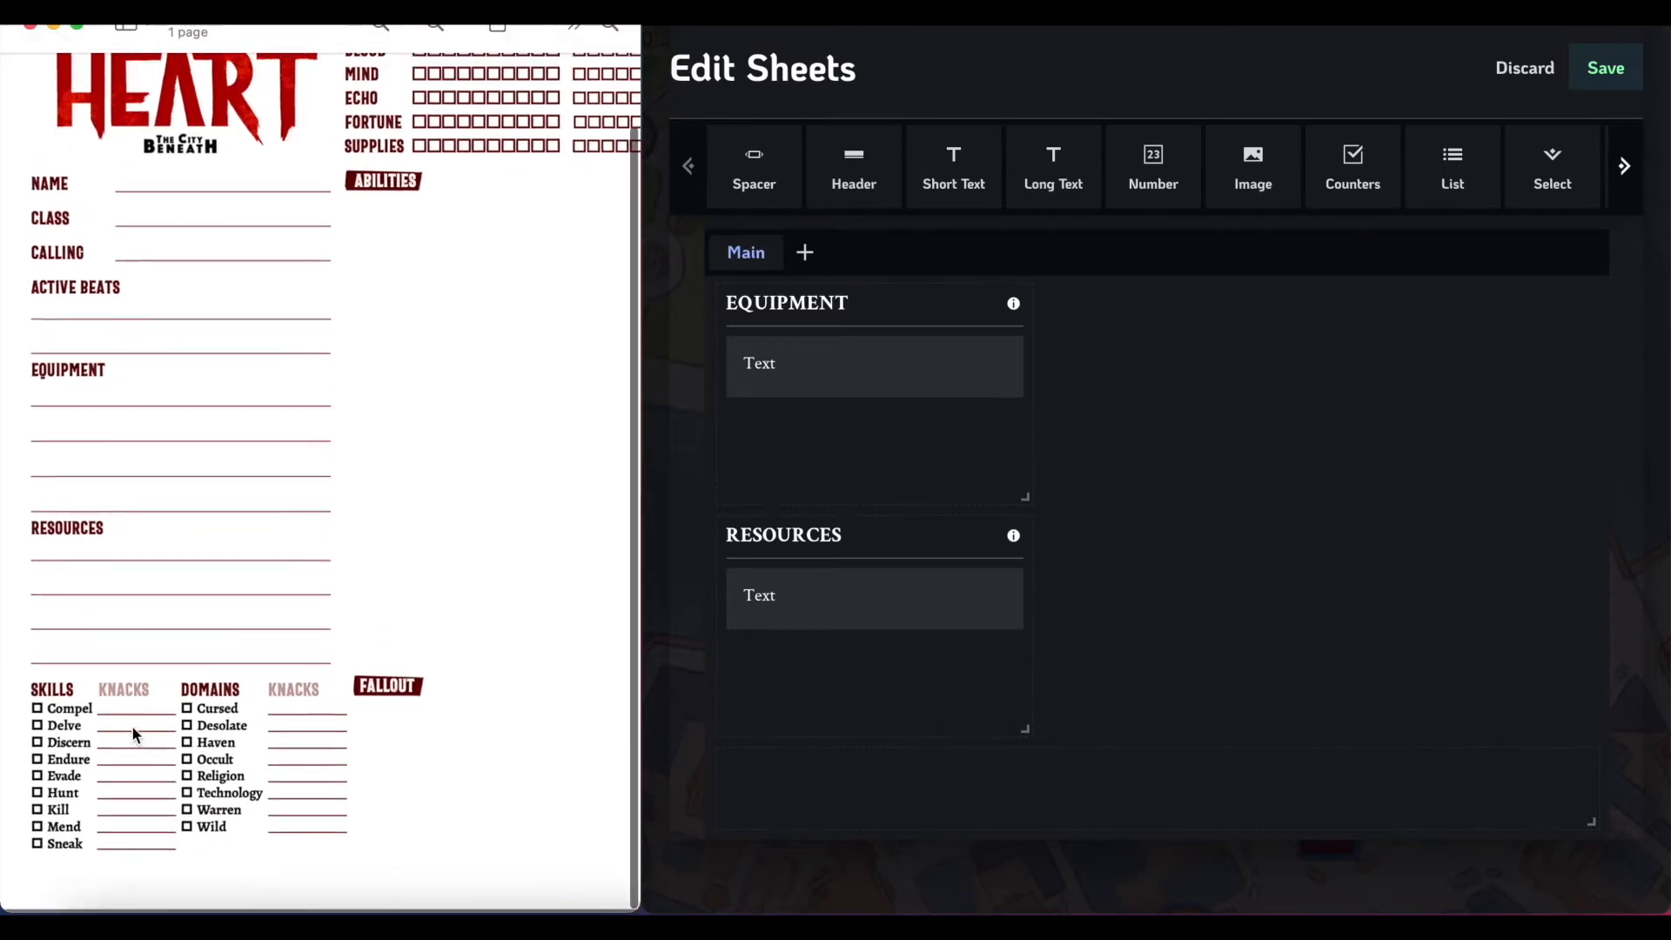
scroll(153, 740, down, 5)
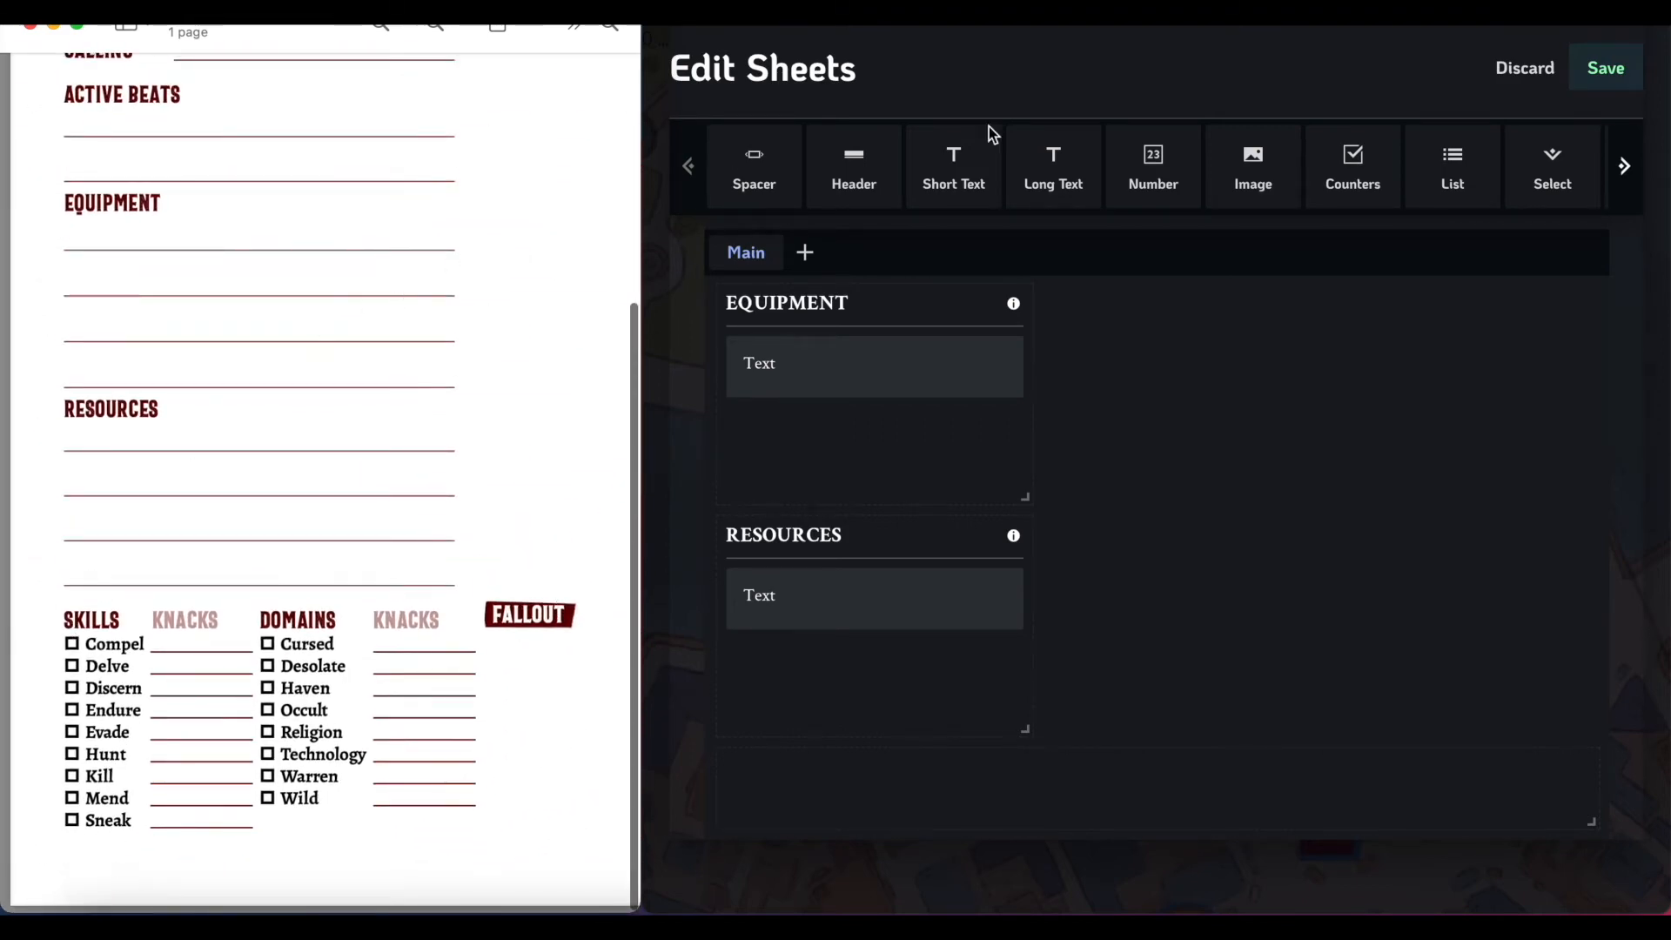
scroll(1419, 160, right, 1)
drag(1388, 159, 731, 766)
scroll(1015, 783, down, 2)
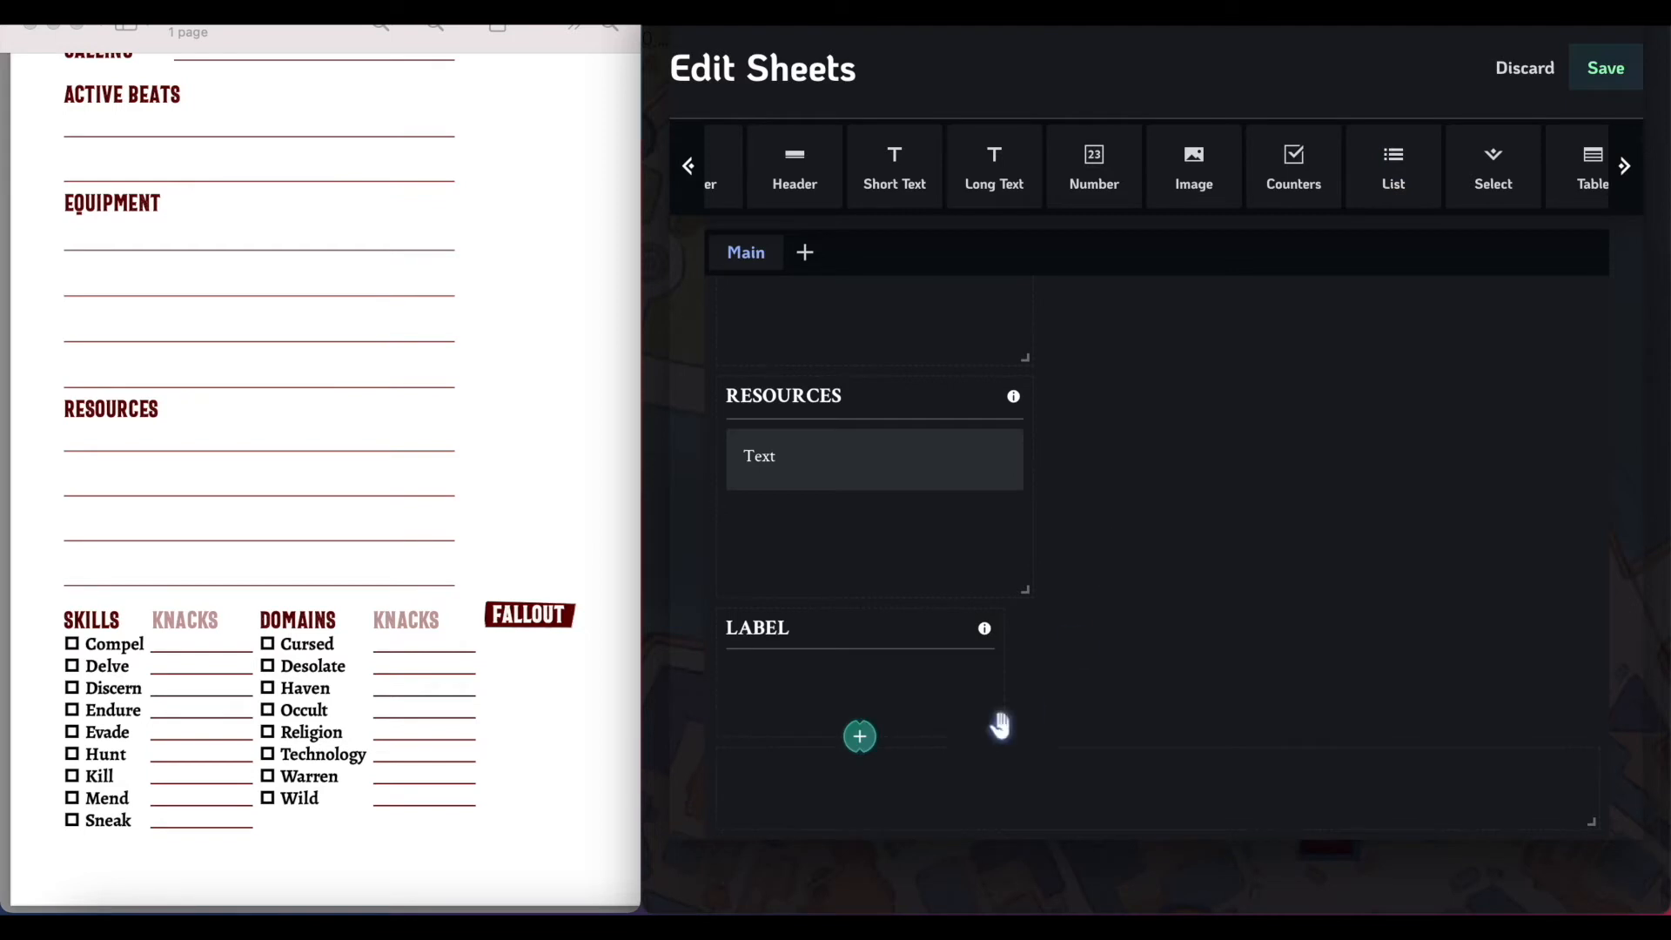
drag(992, 724, 994, 821)
Add six checkbox items to the new List block.
click(860, 829)
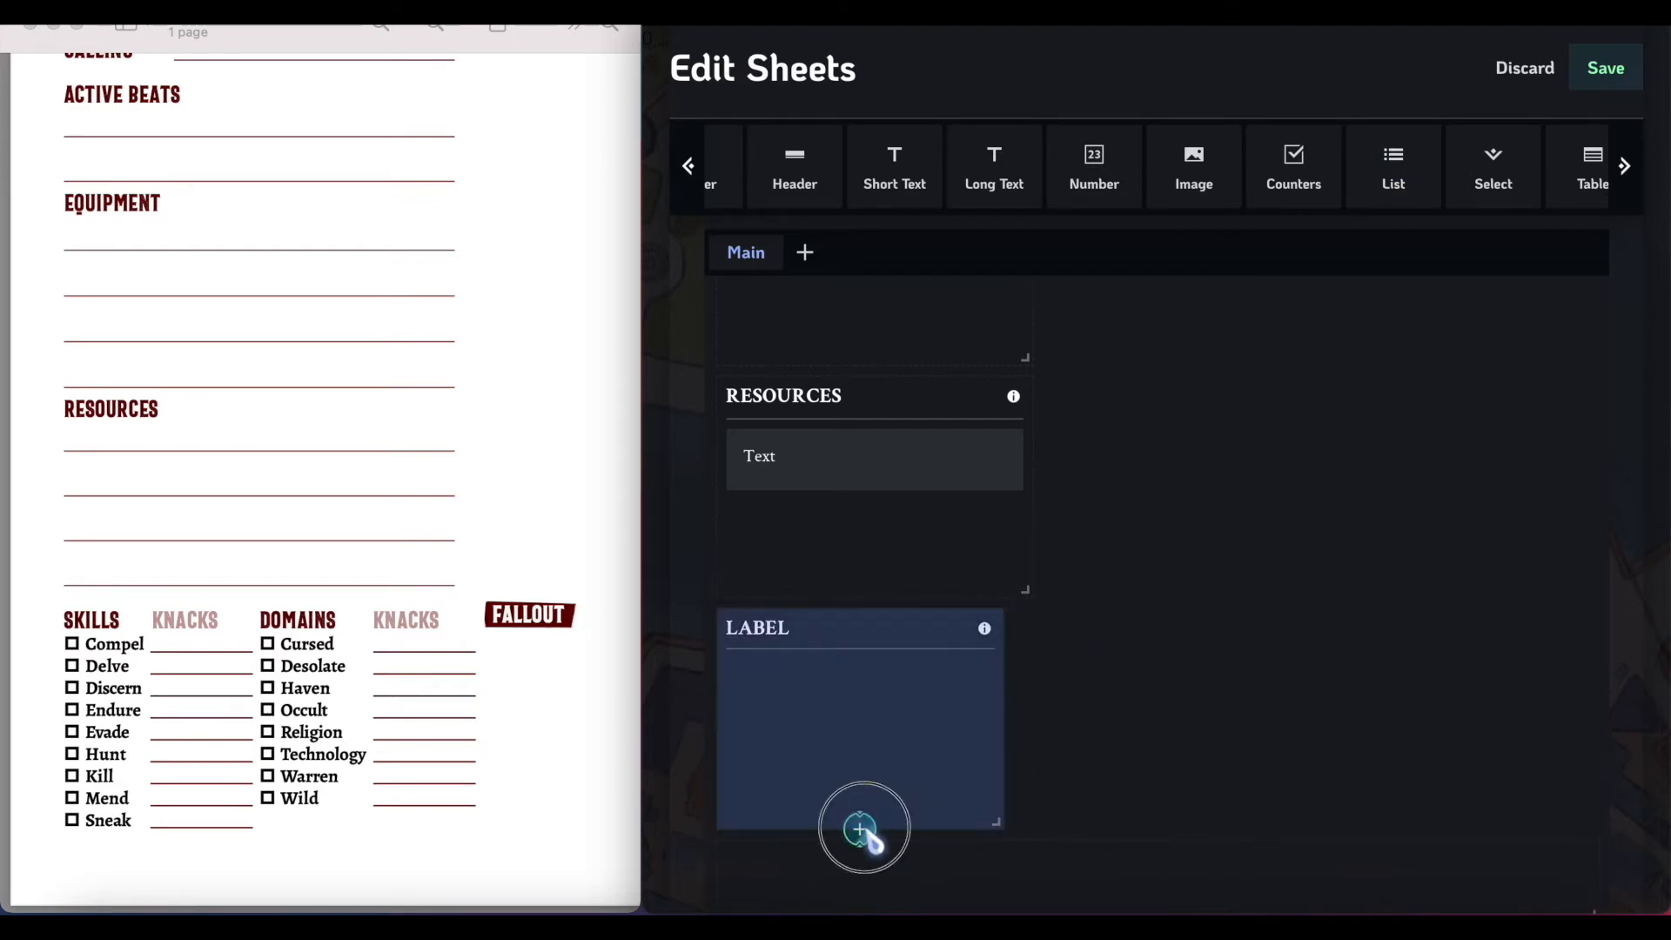
click(859, 828)
scroll(1126, 750, down, 1)
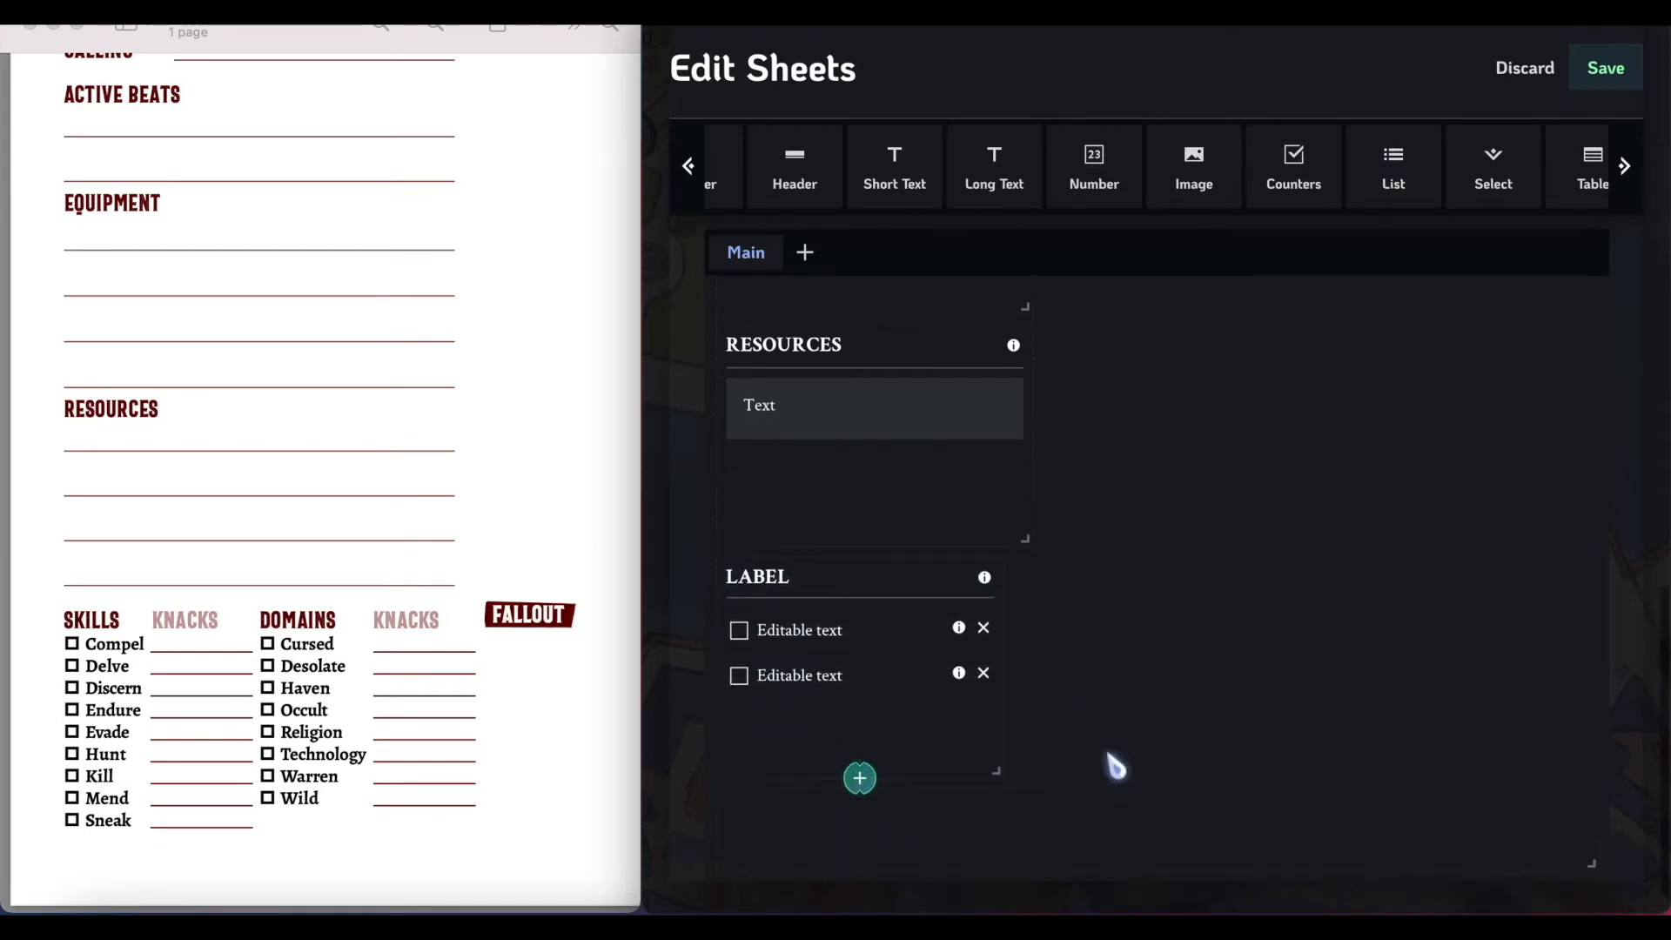
scroll(1088, 683, down, 1)
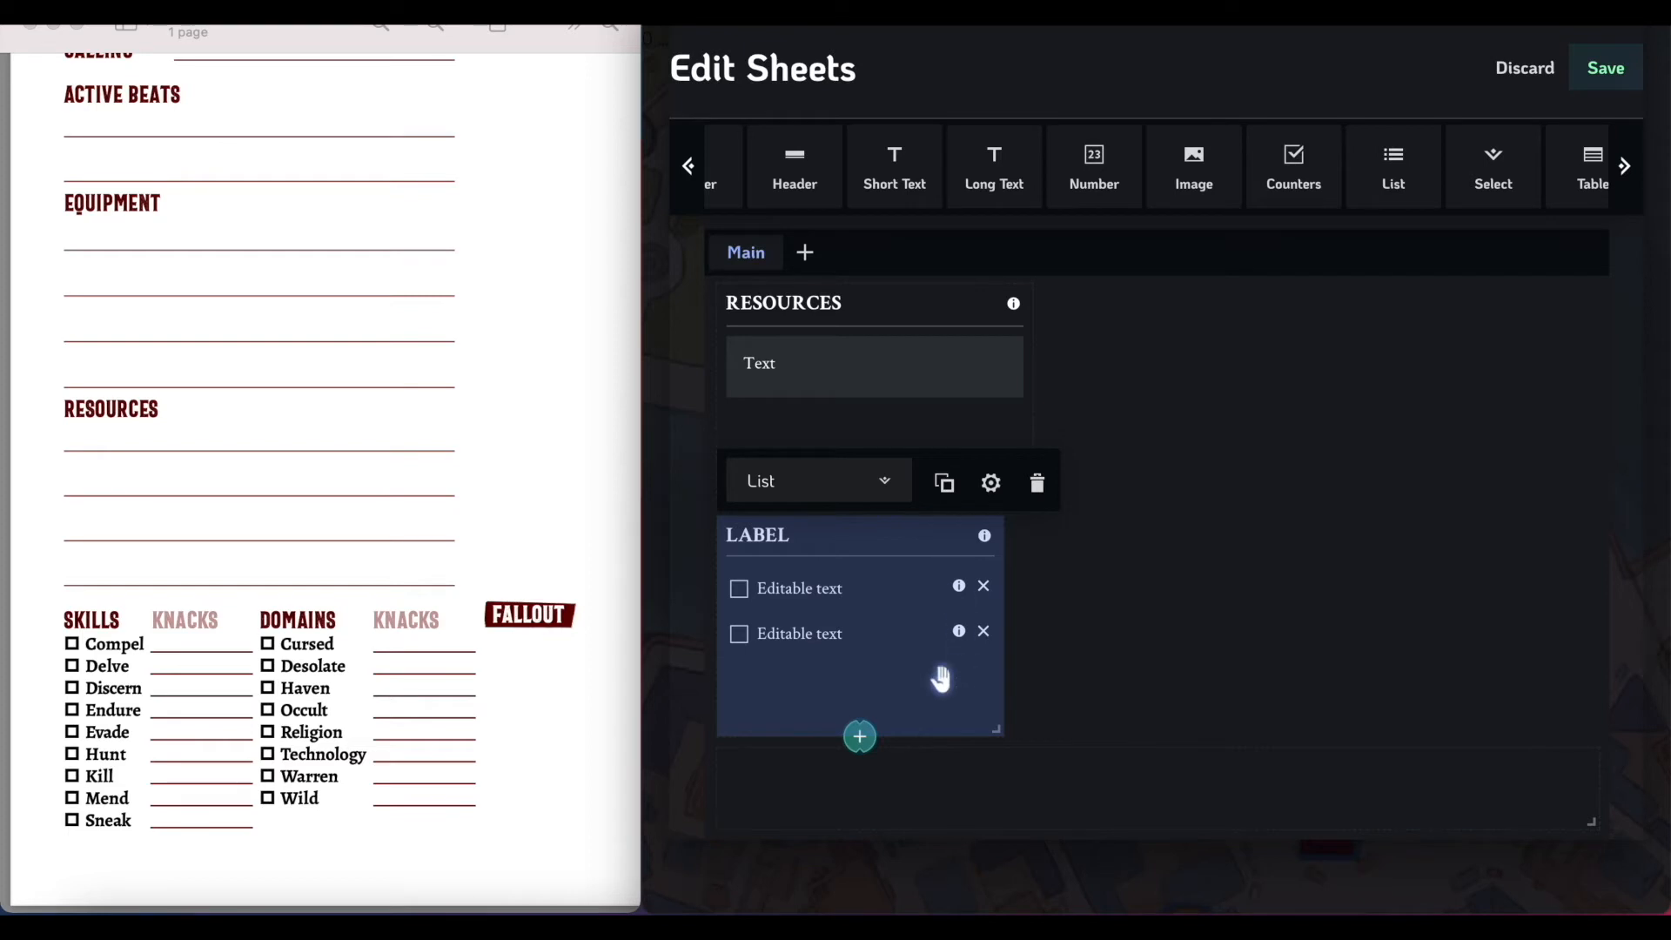
click(859, 737)
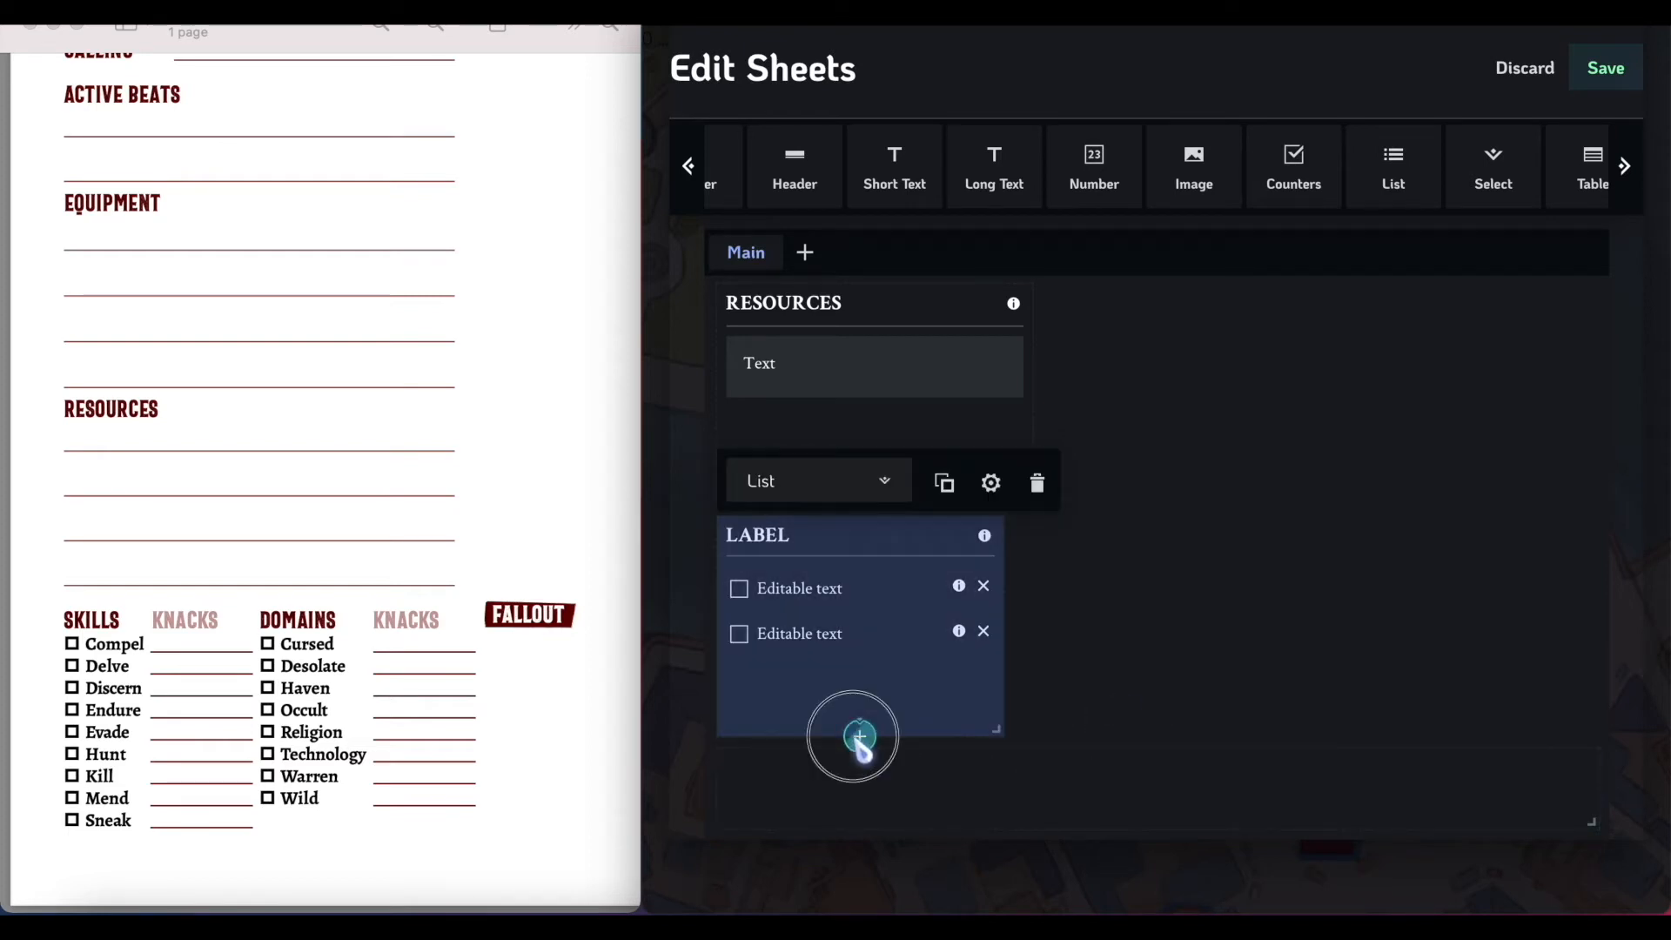
click(859, 737)
click(860, 737)
click(860, 738)
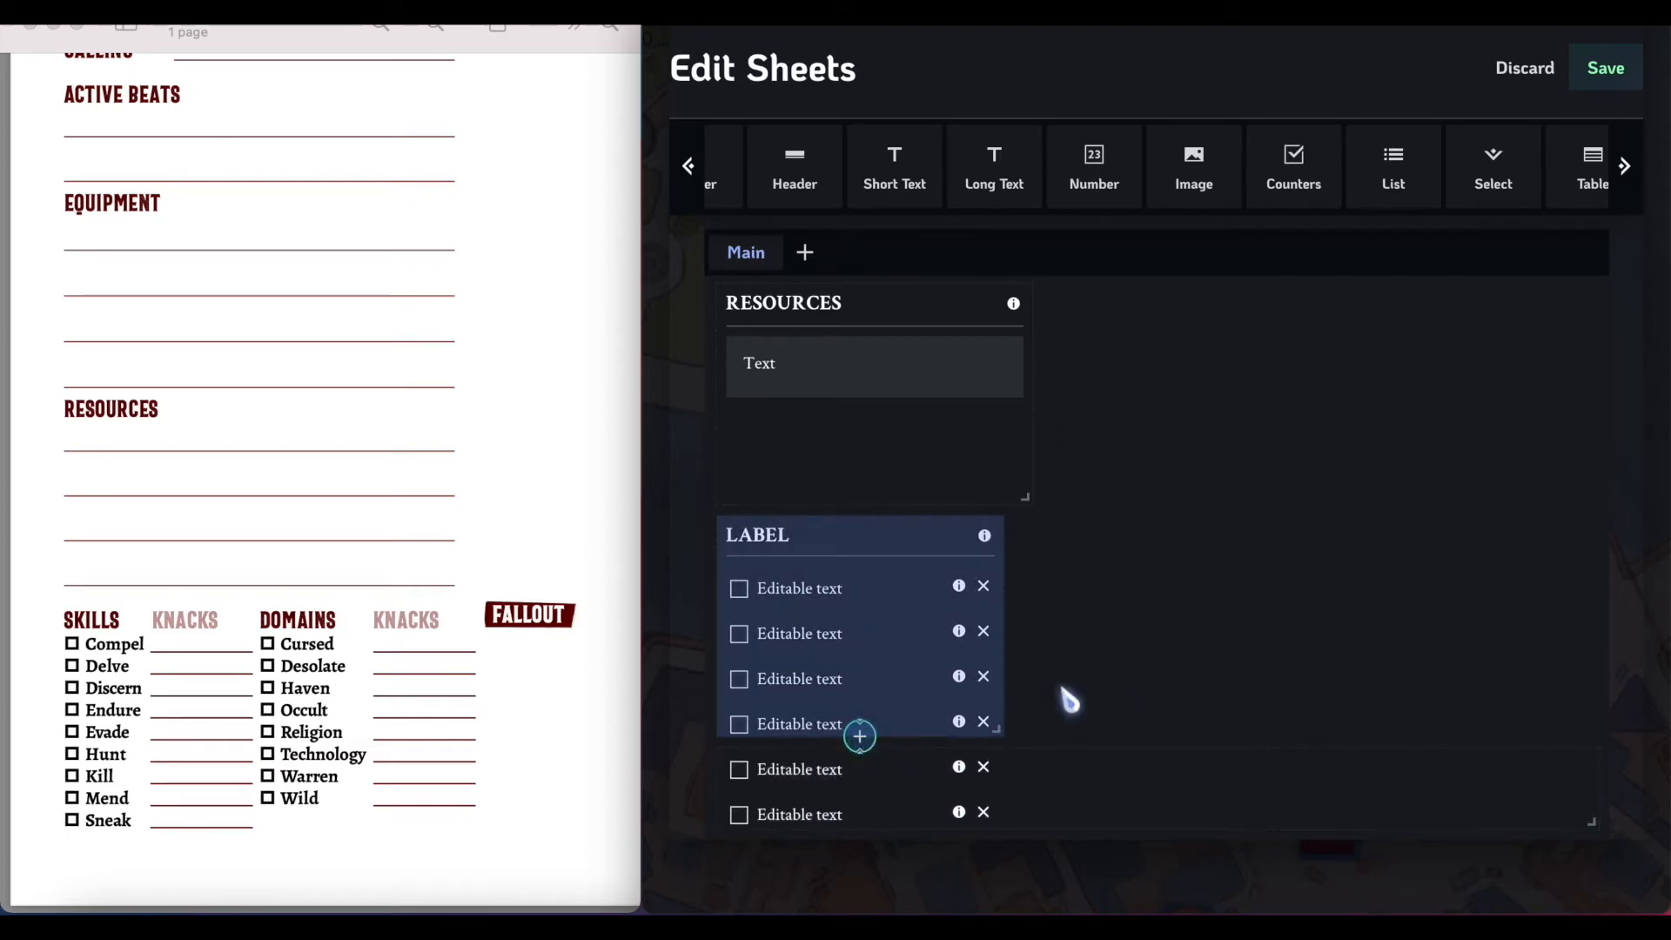
Stretch the List block downward until it encloses all six items.
click(936, 672)
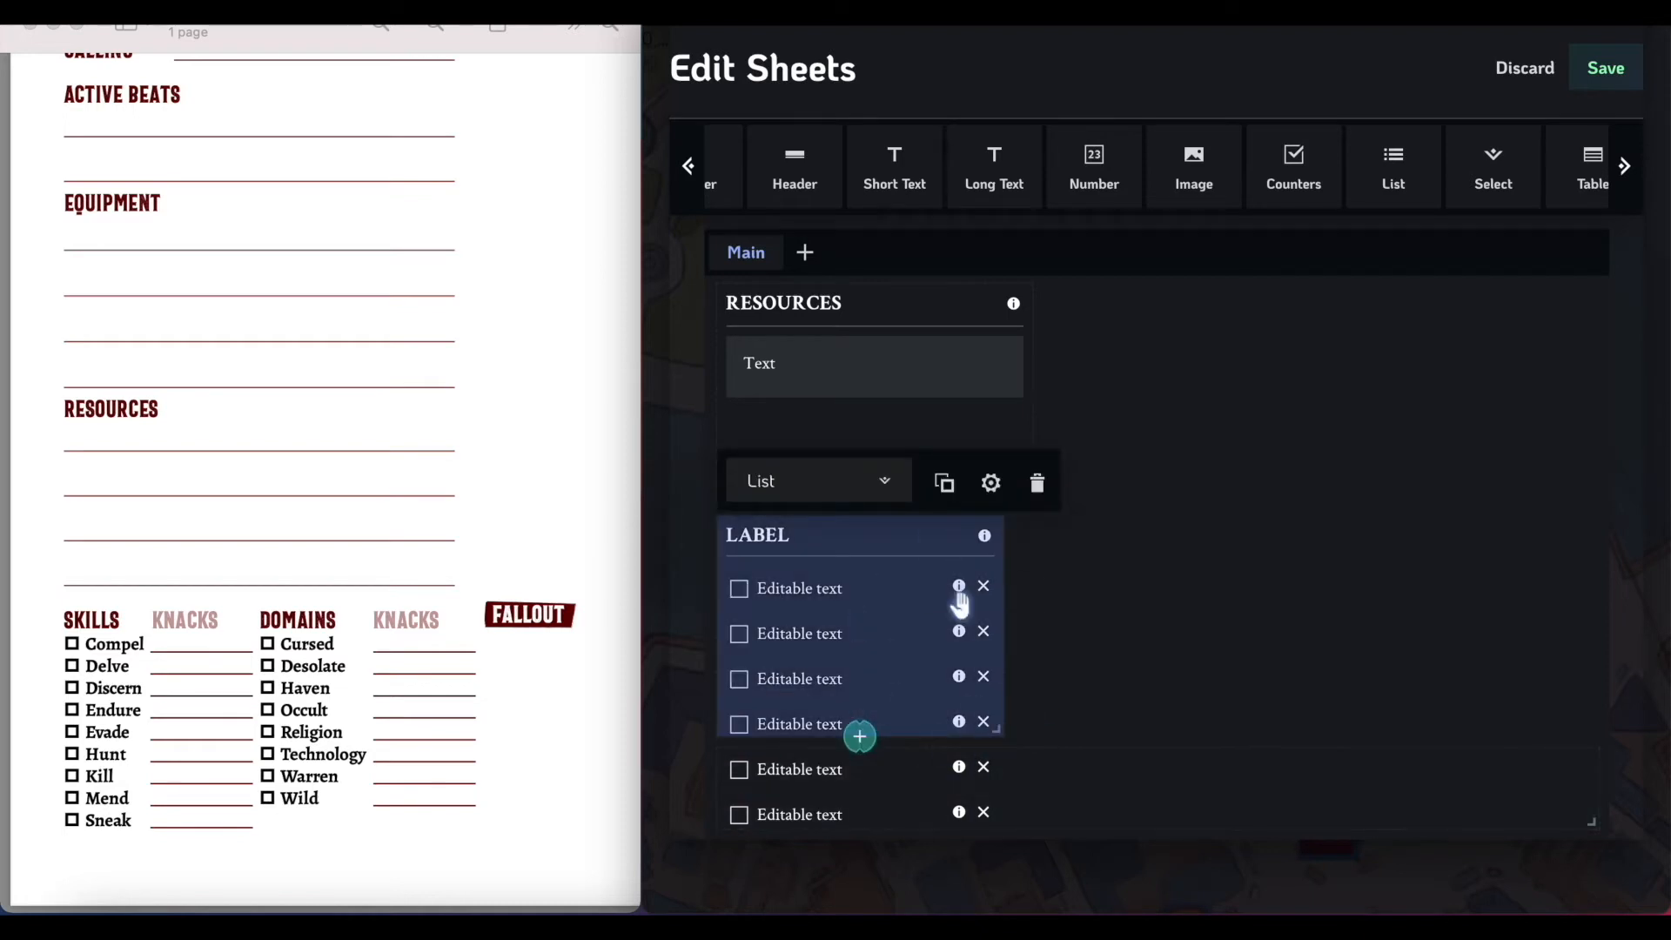
drag(997, 728, 998, 829)
scroll(1025, 761, down, 1)
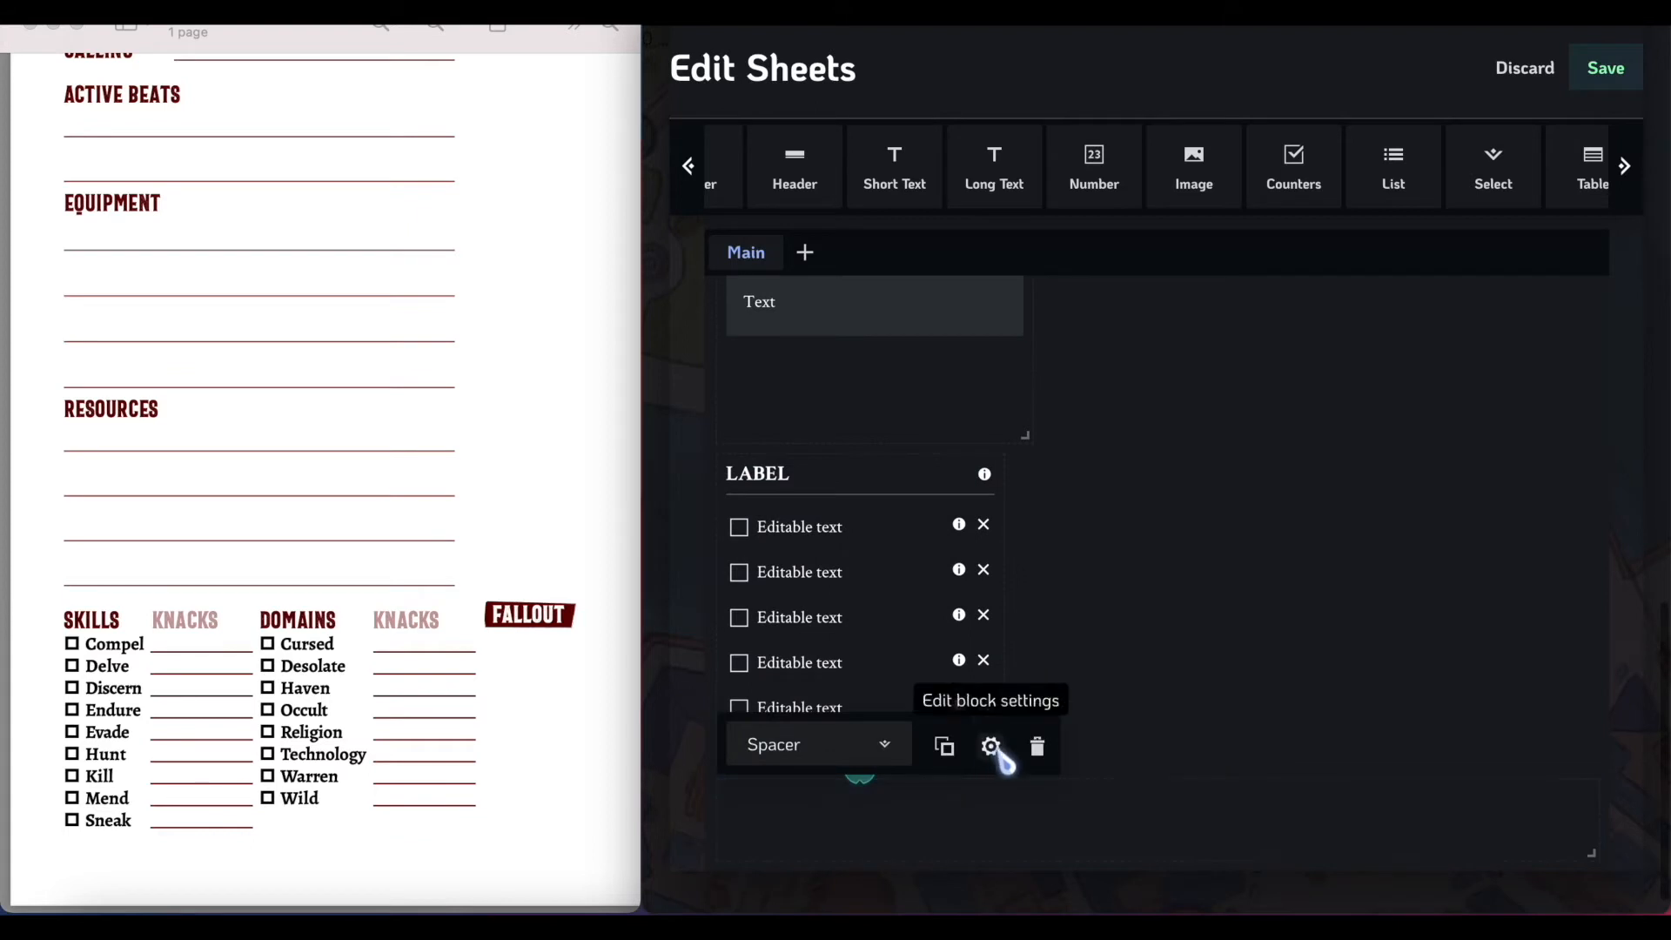
mouse_move(998, 760)
mouse_down()
mouse_move(1007, 697)
mouse_move(1009, 768)
mouse_up()
scroll(1133, 637, down, 1)
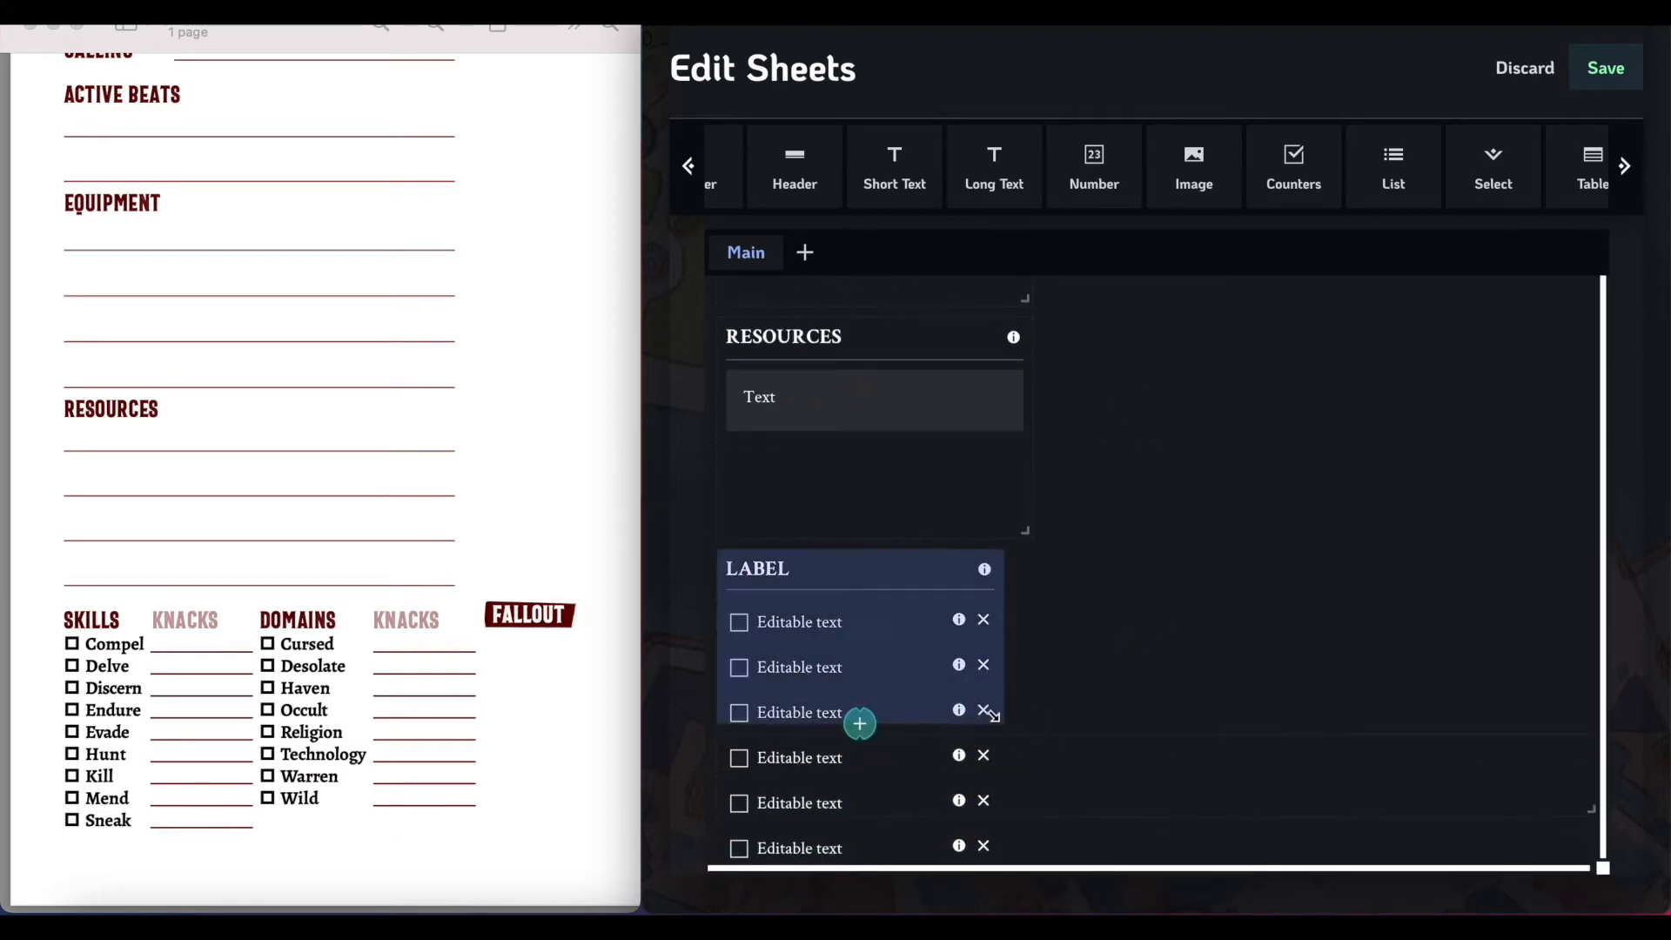
drag(995, 714, 1001, 882)
scroll(1025, 857, down, 2)
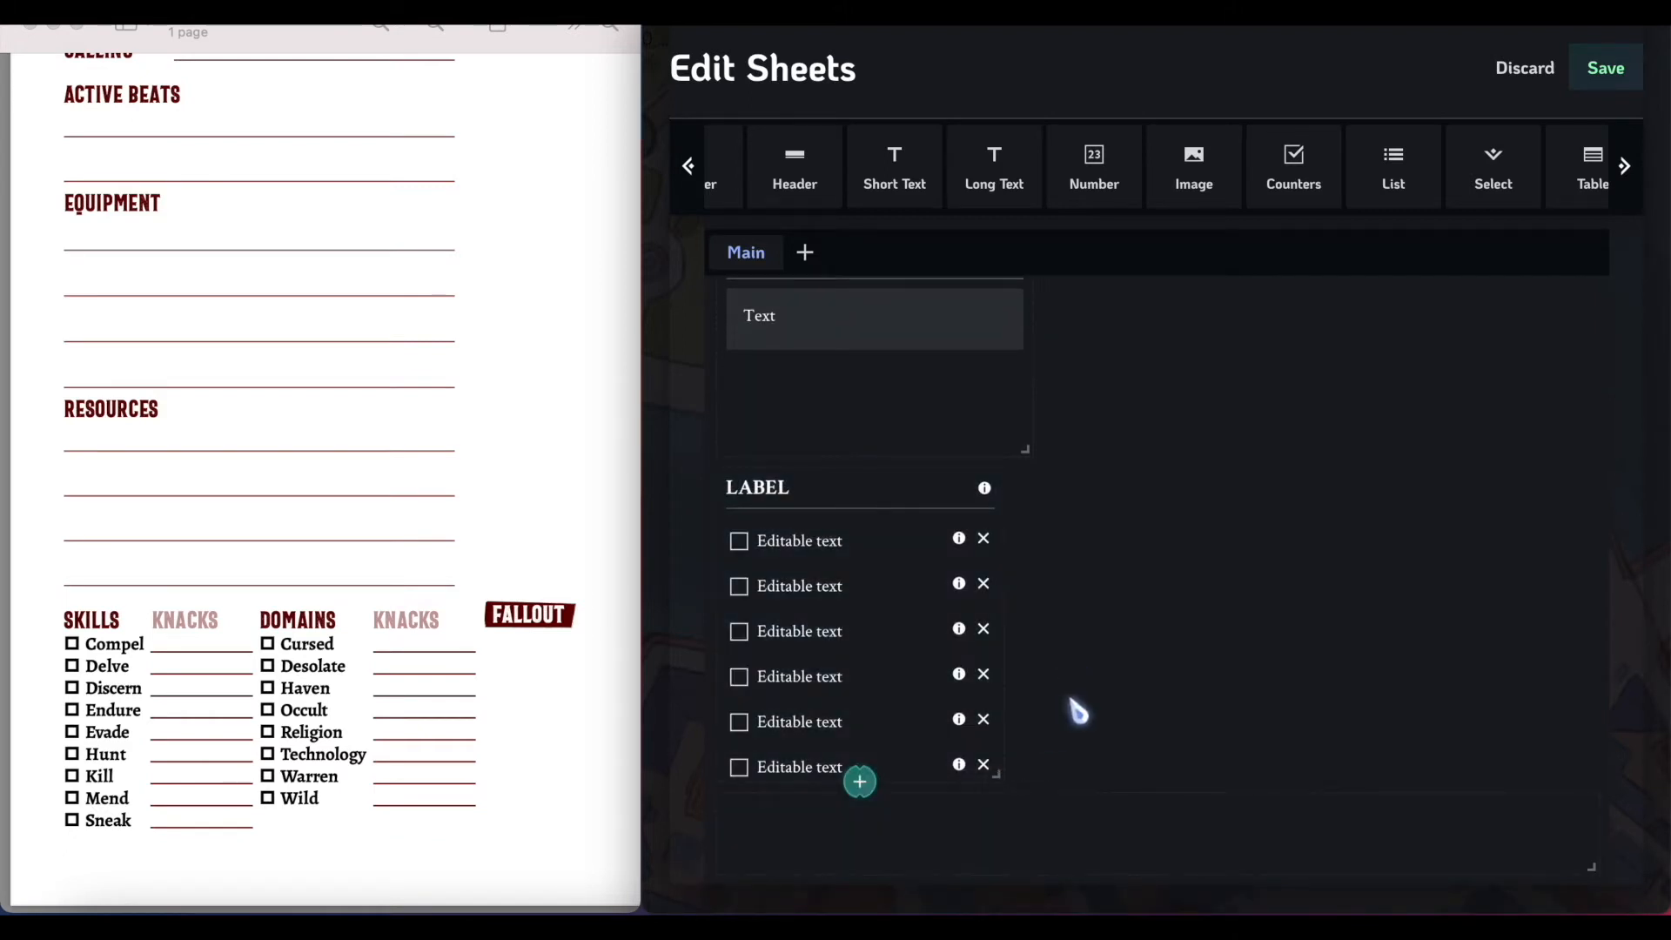
Name the first three list items Compel, Delve and Discern.
scroll(1077, 710, down, 1)
triple_click(826, 496)
text(Compel)
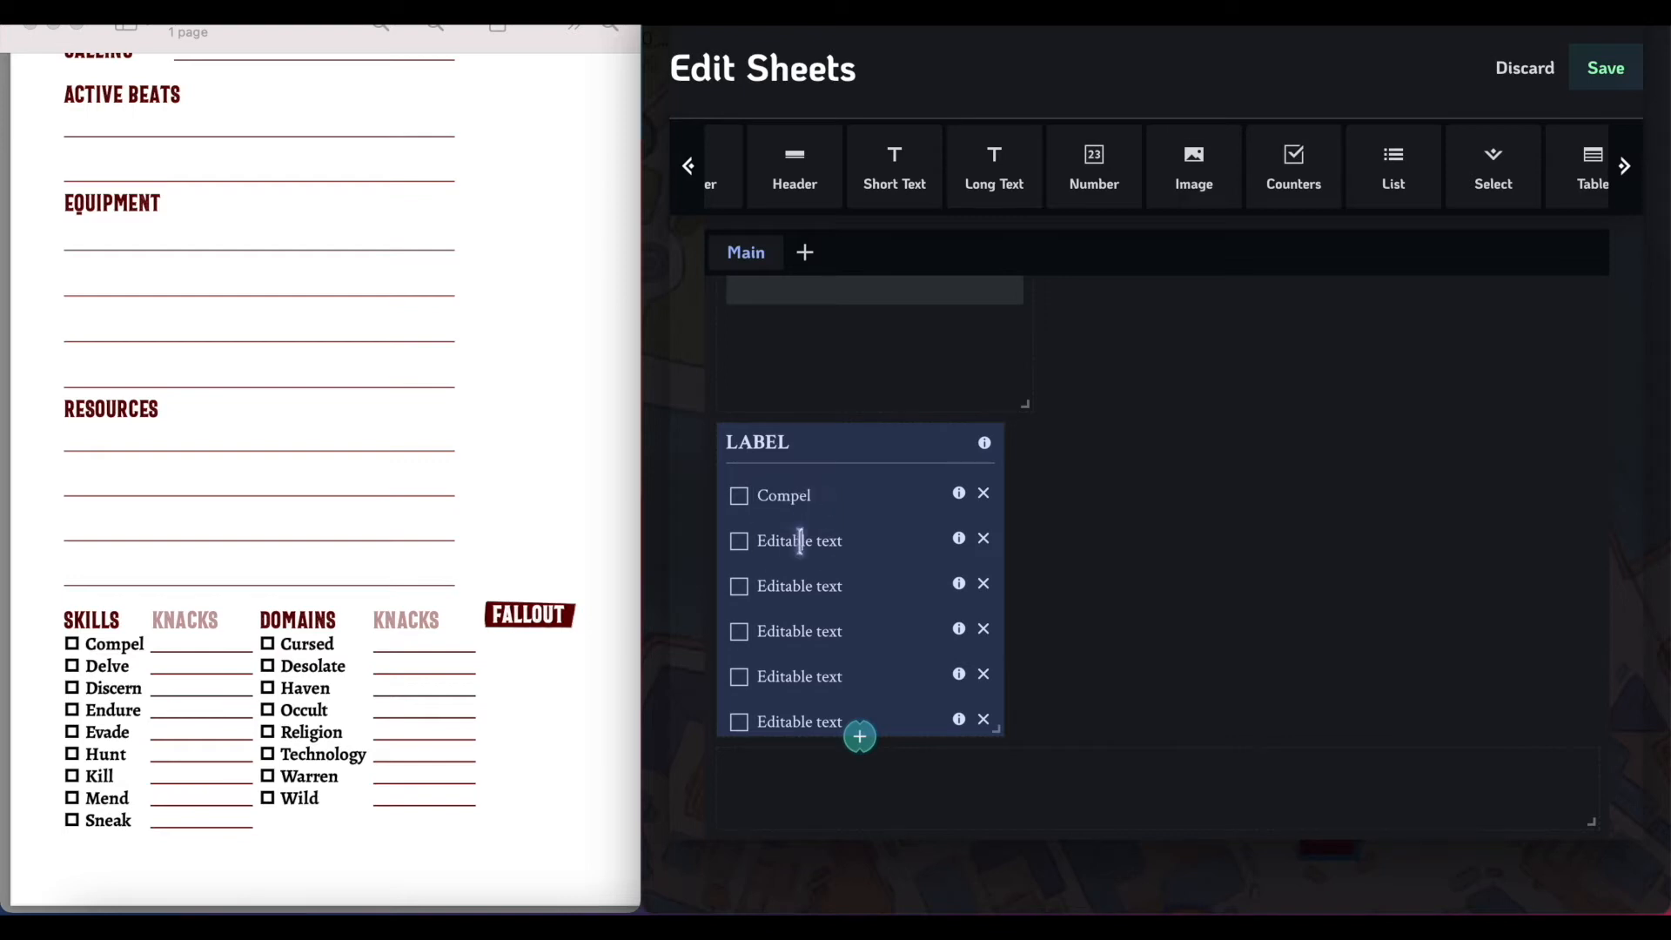
triple_click(800, 541)
text(Delve)
triple_click(801, 578)
text(Discern)
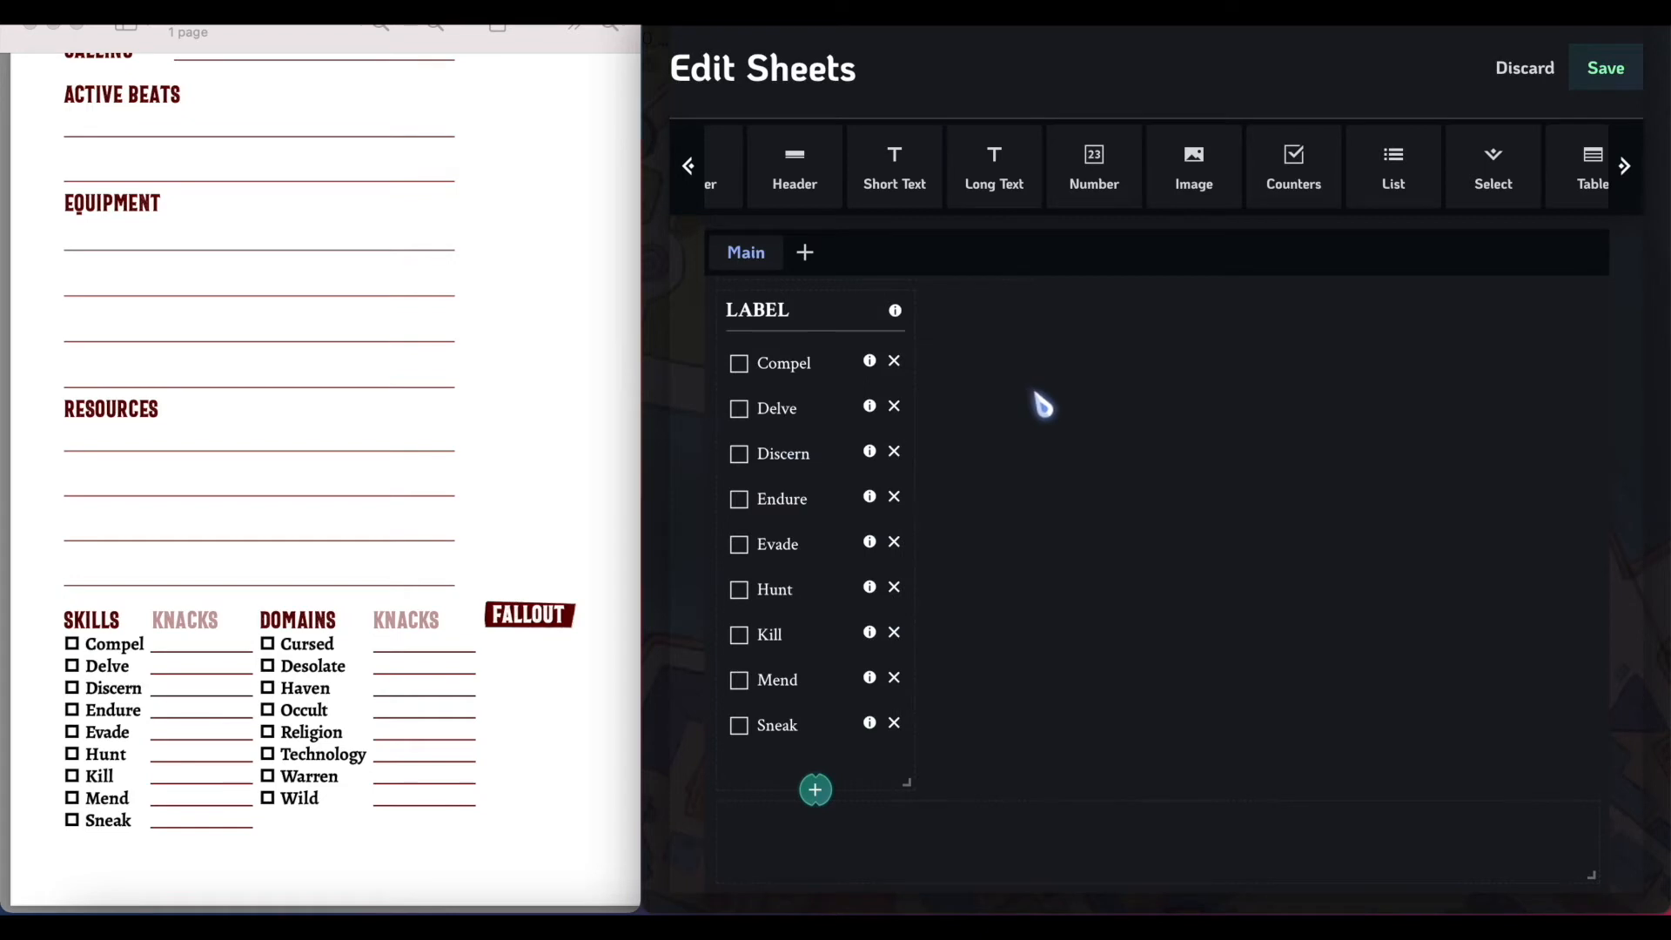
Close the settings of the Short Text block beside the skills list and delete that block.
scroll(1267, 209, right, 3)
scroll(1266, 203, right, 1)
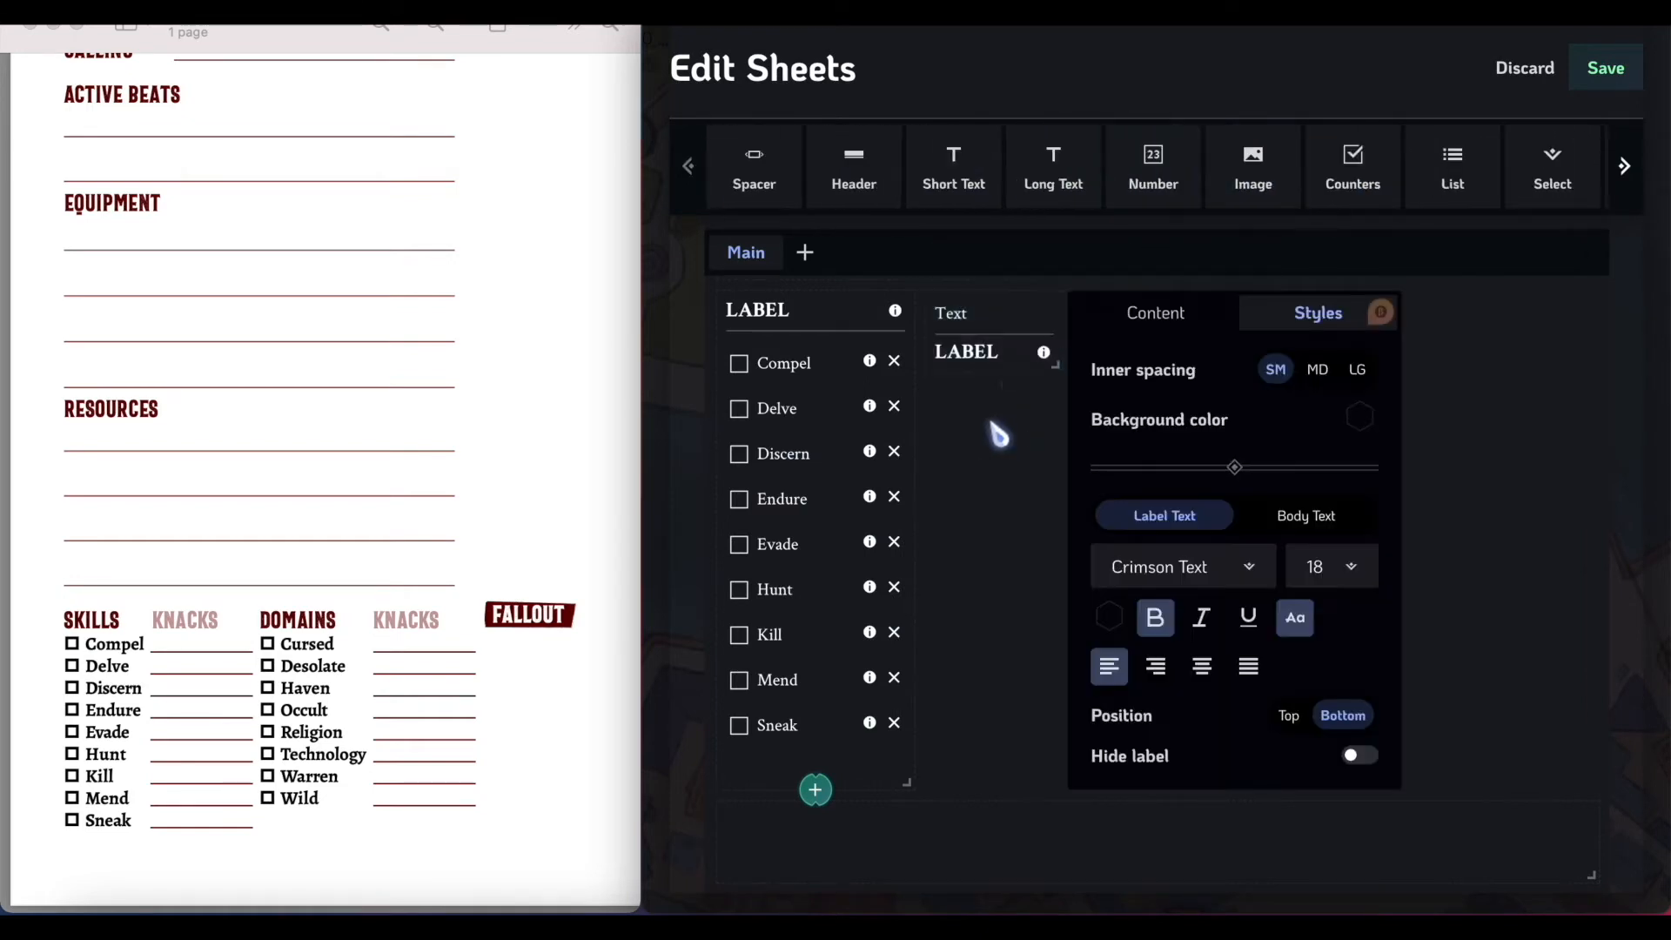
click(991, 421)
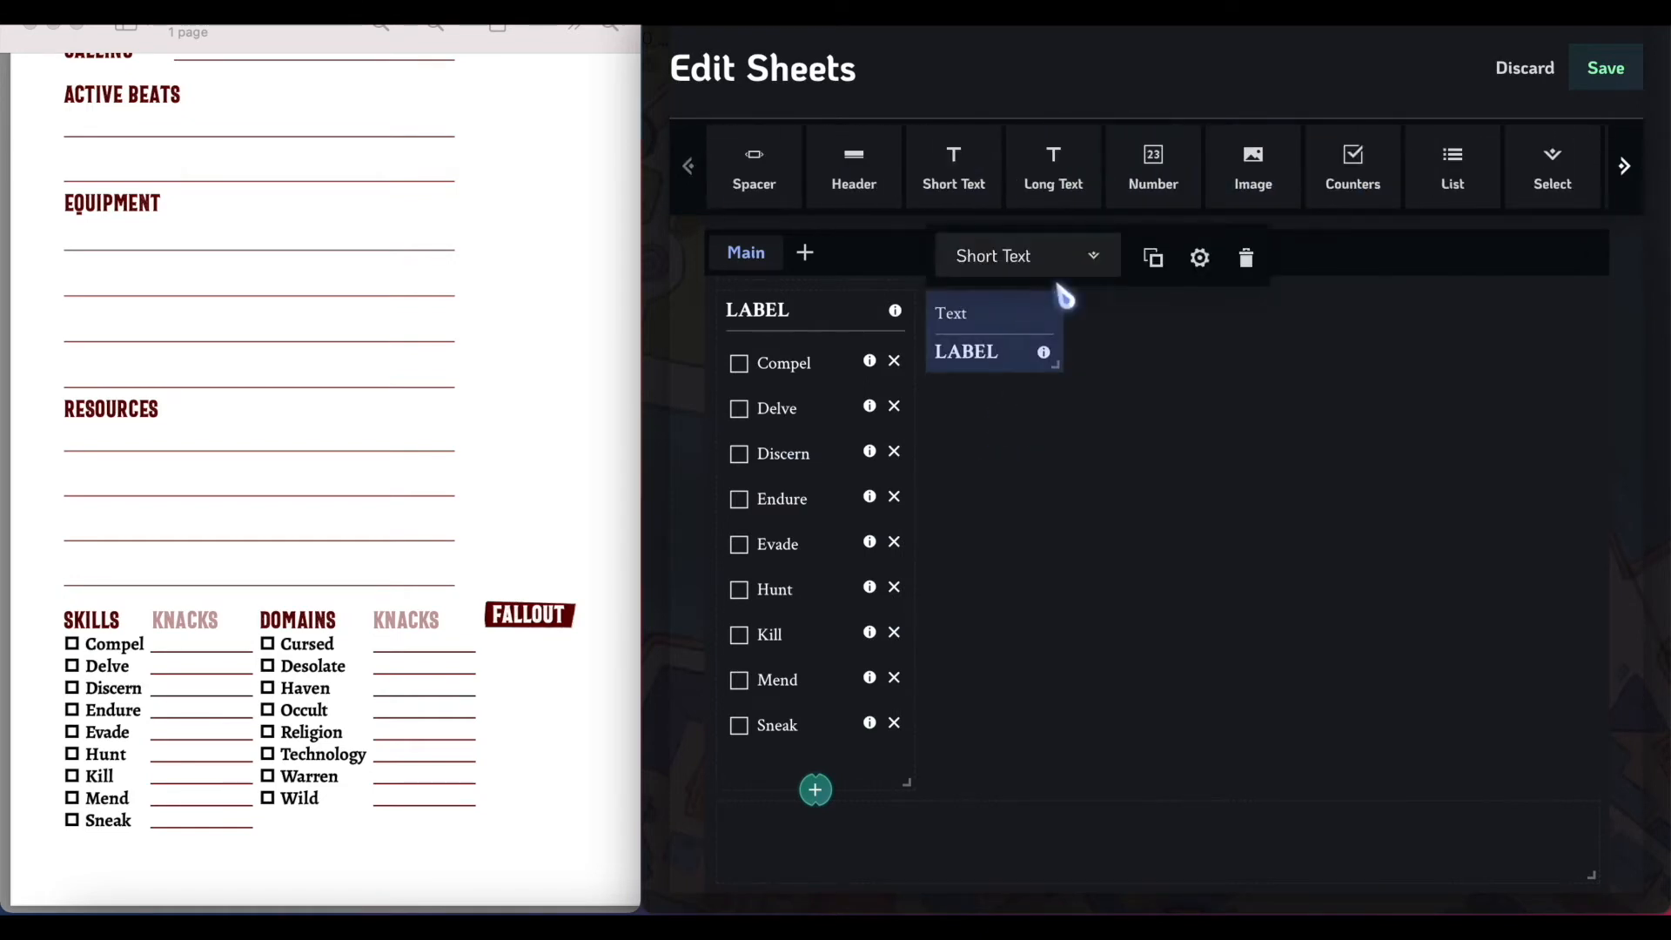
click(1245, 258)
scroll(779, 484, down, 1)
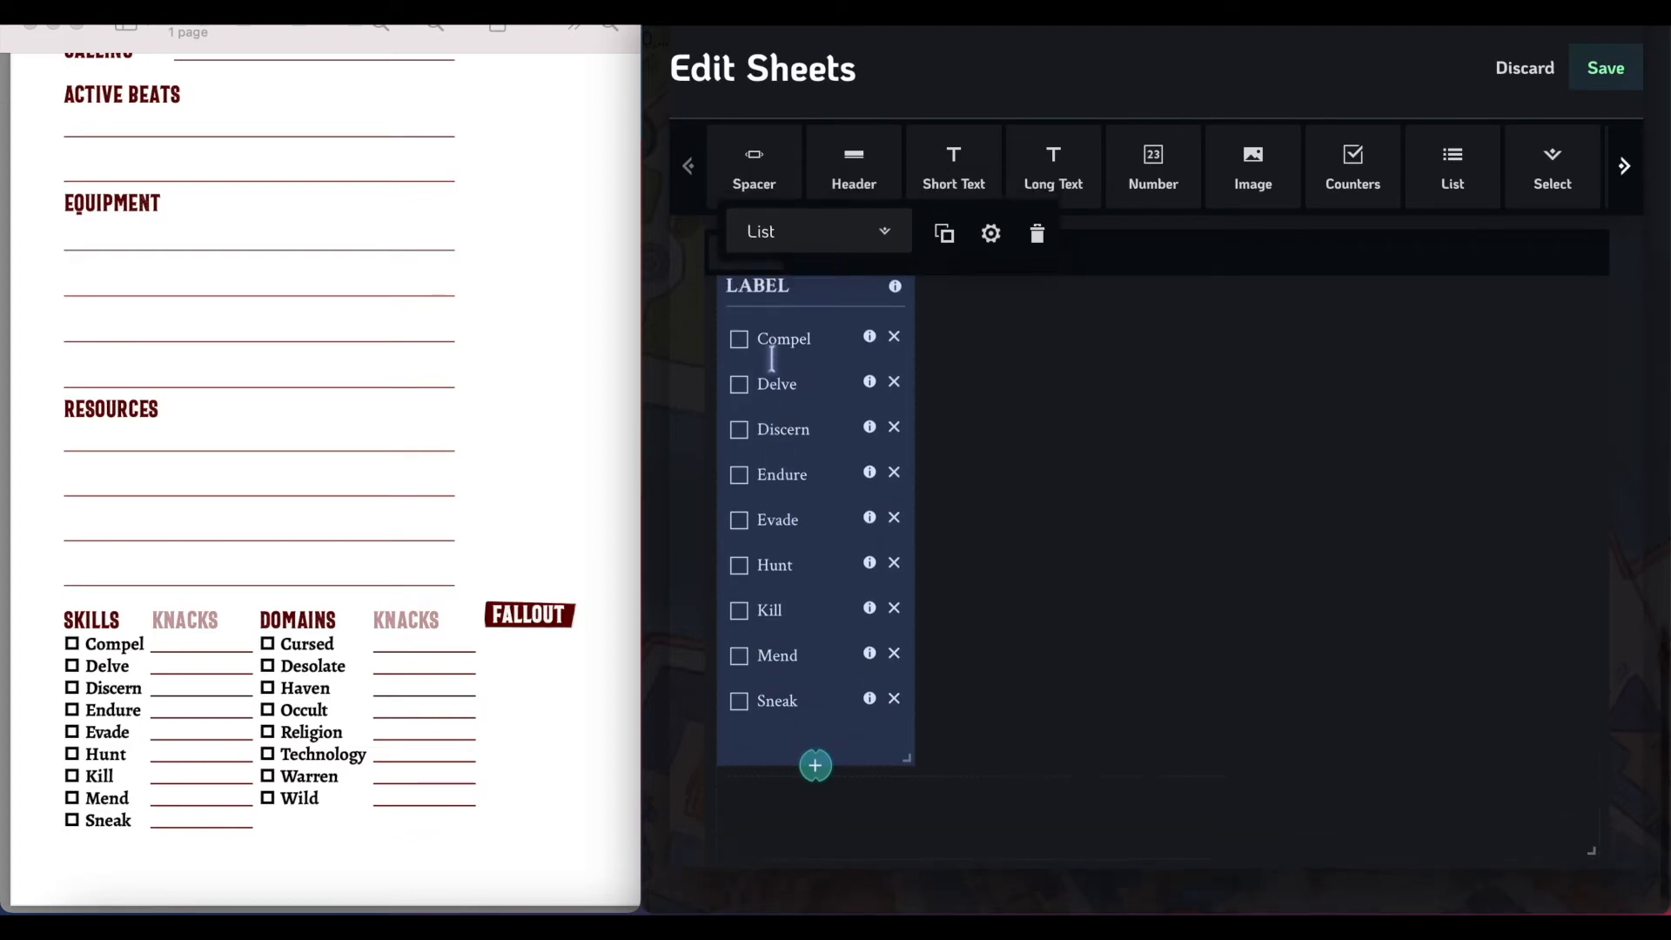
Add a Short Text block beside the skills list and set its label position to Top.
scroll(771, 358, up, 1)
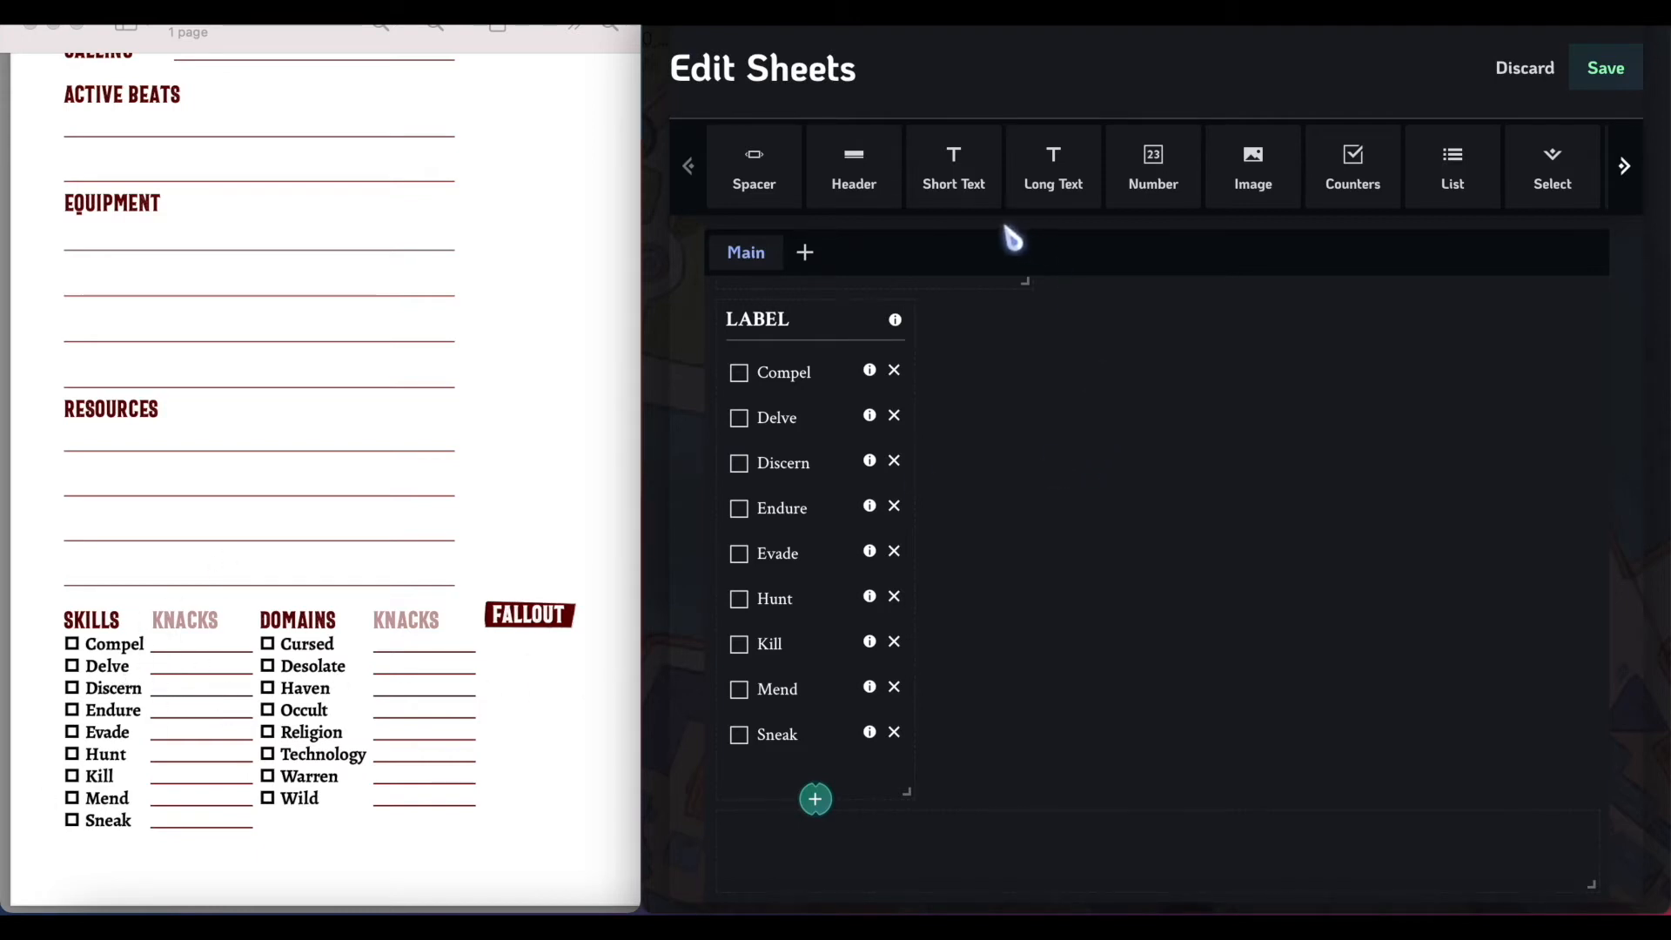
drag(981, 175, 1000, 355)
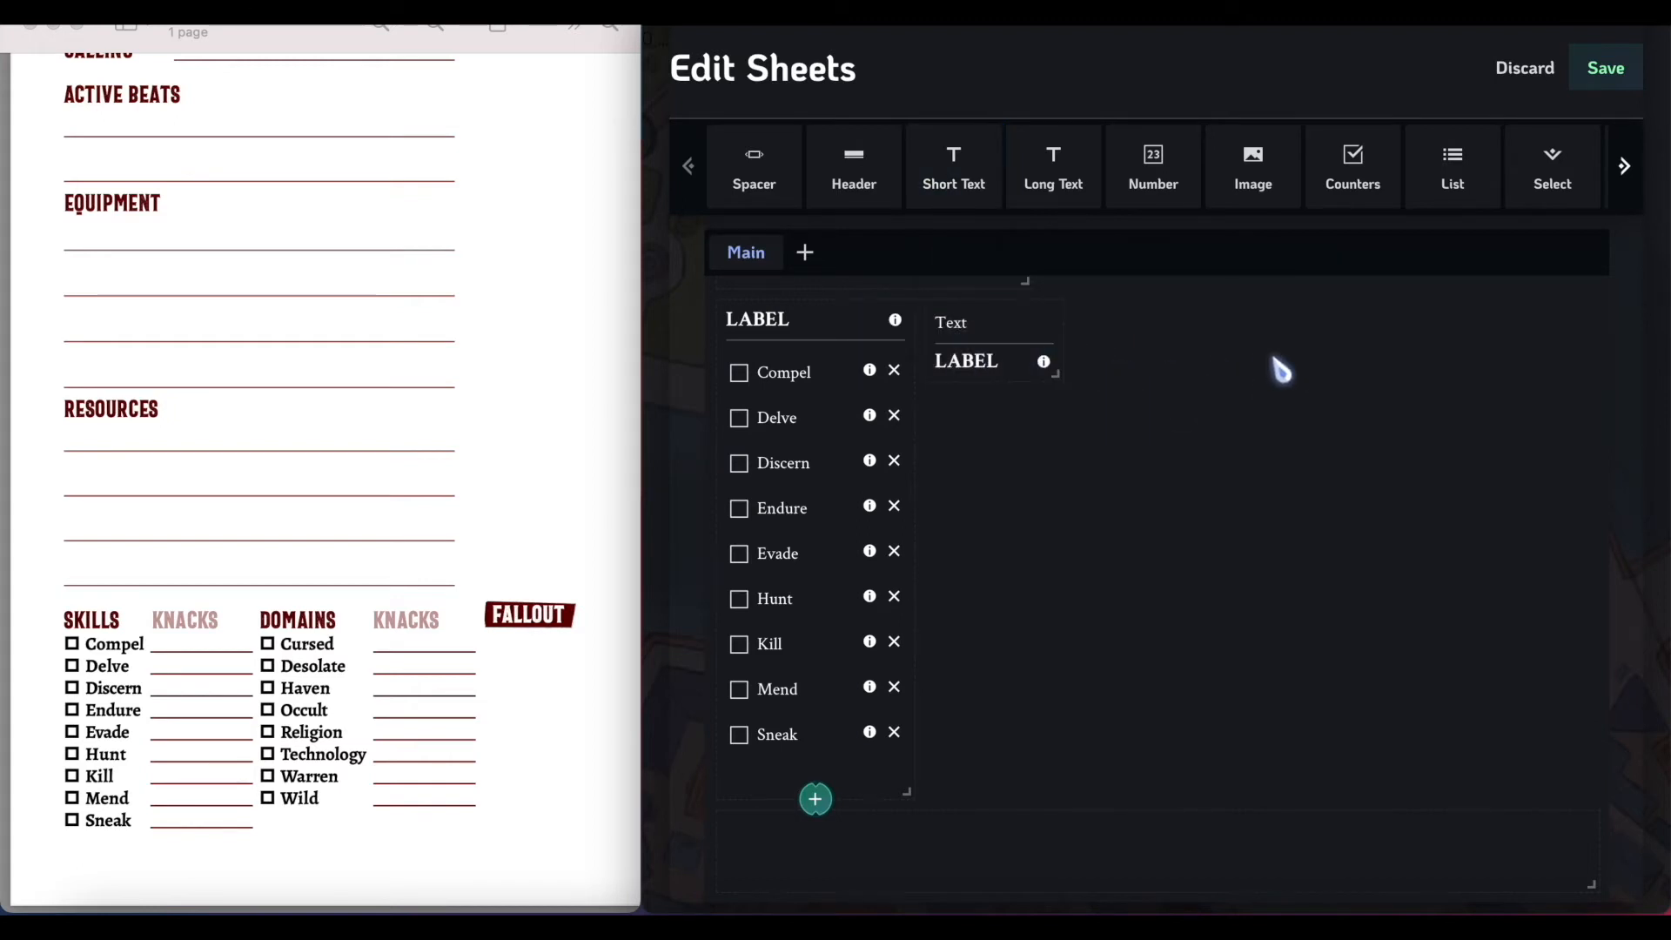
mouse_move(949, 337)
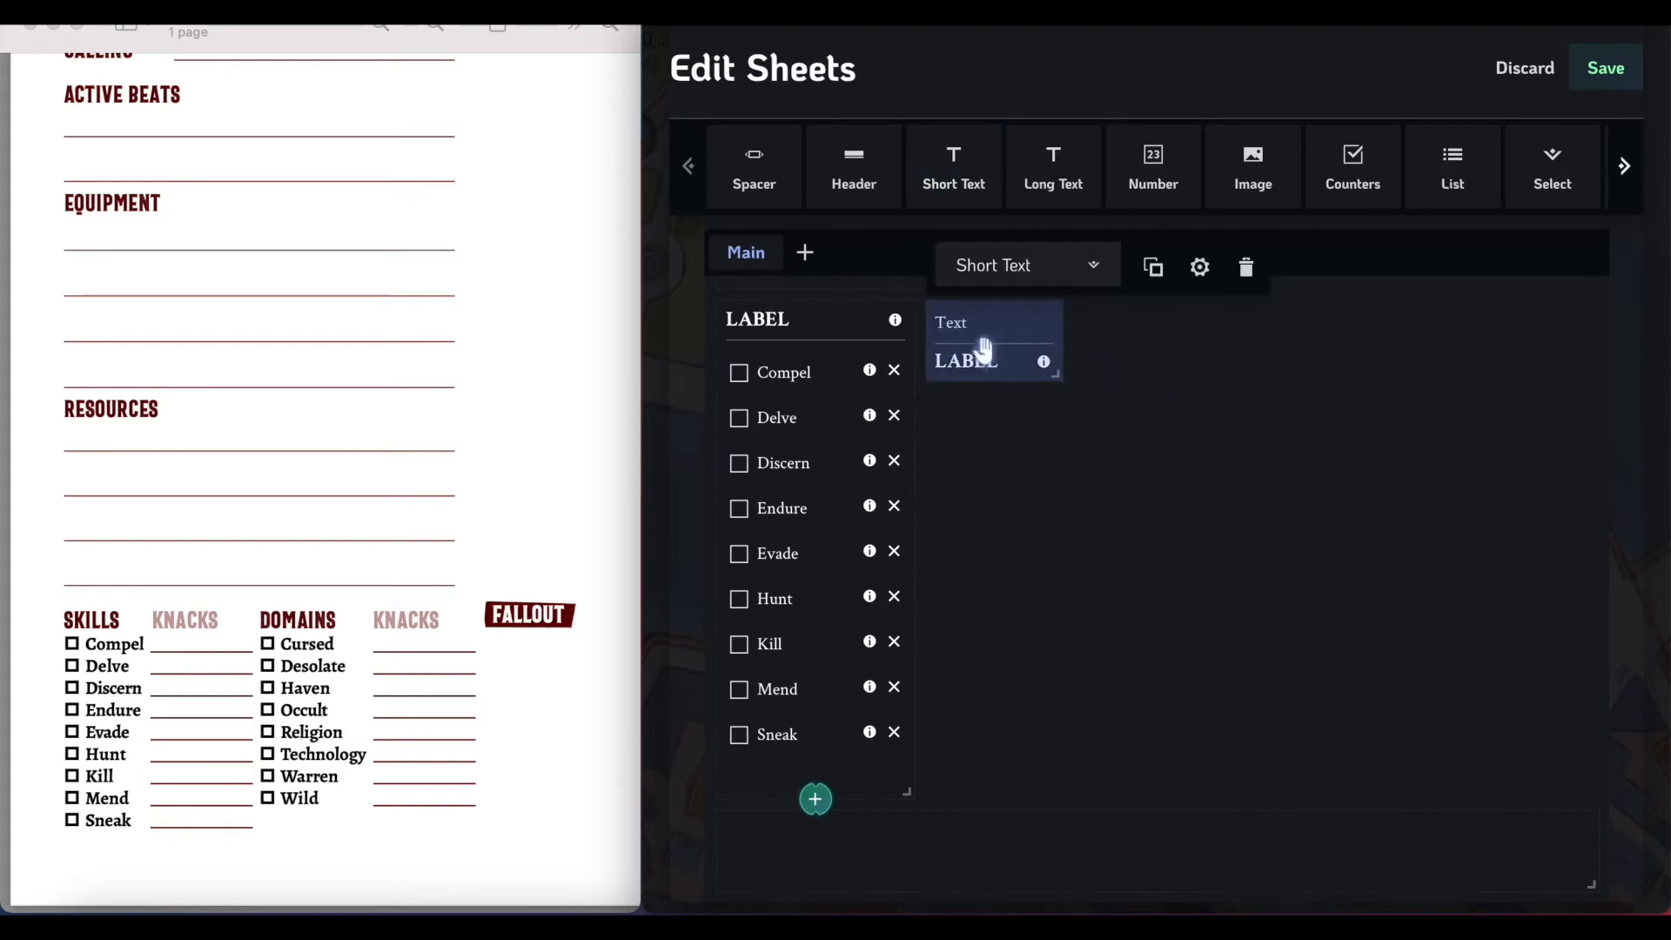
click(1199, 267)
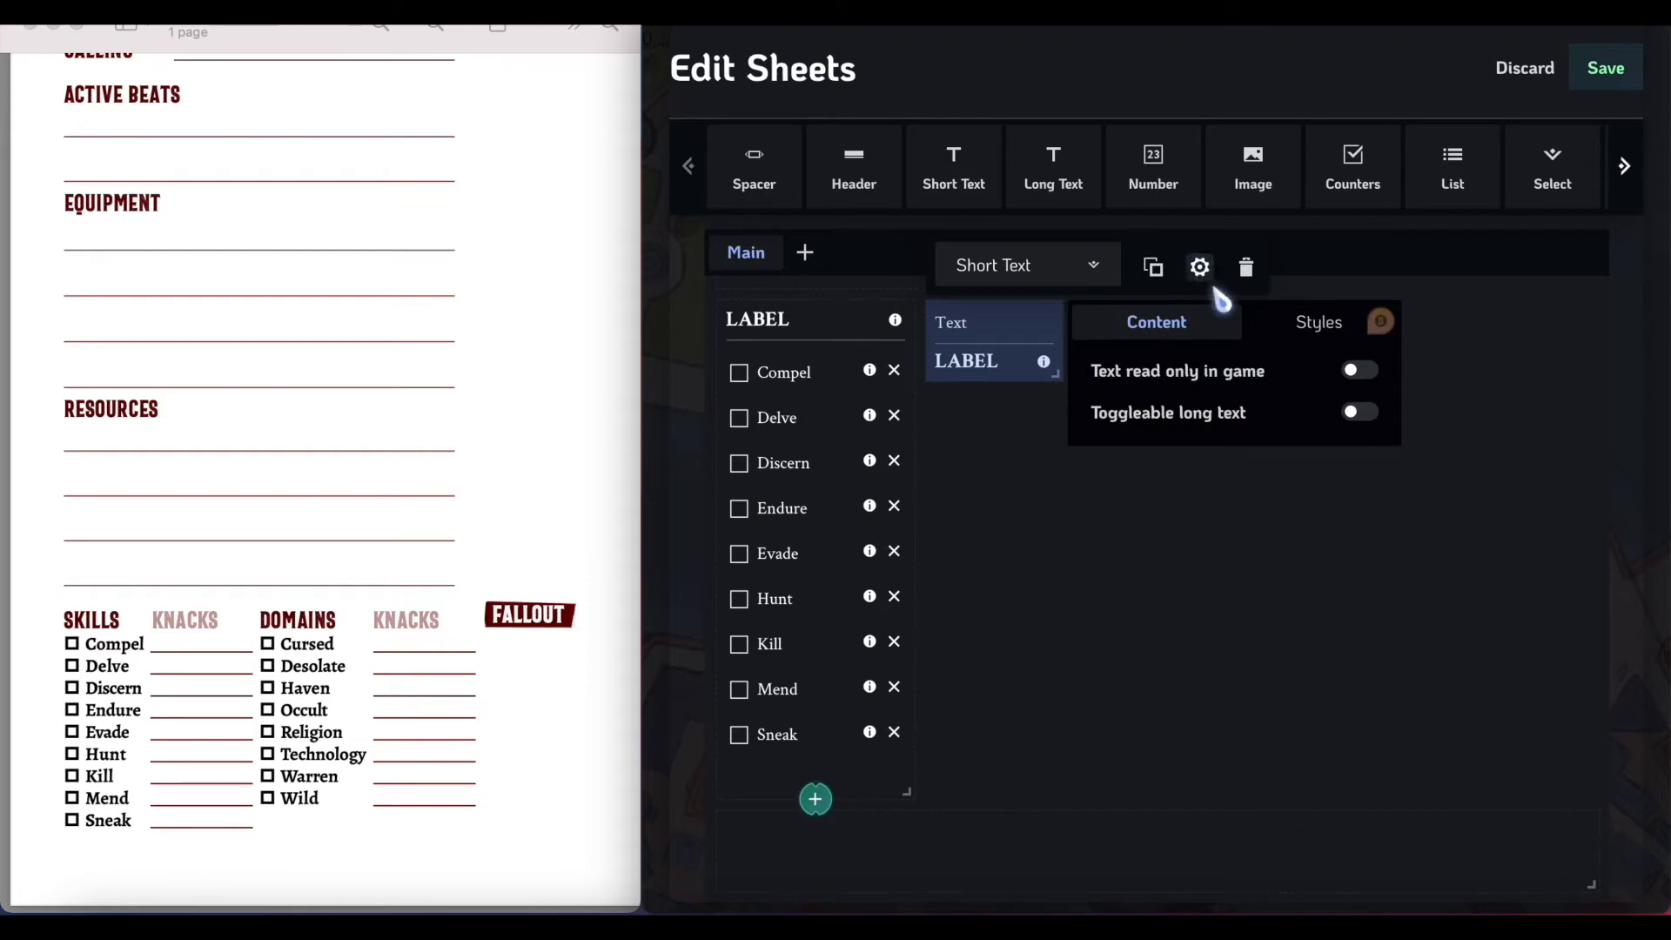
click(1299, 326)
click(1288, 725)
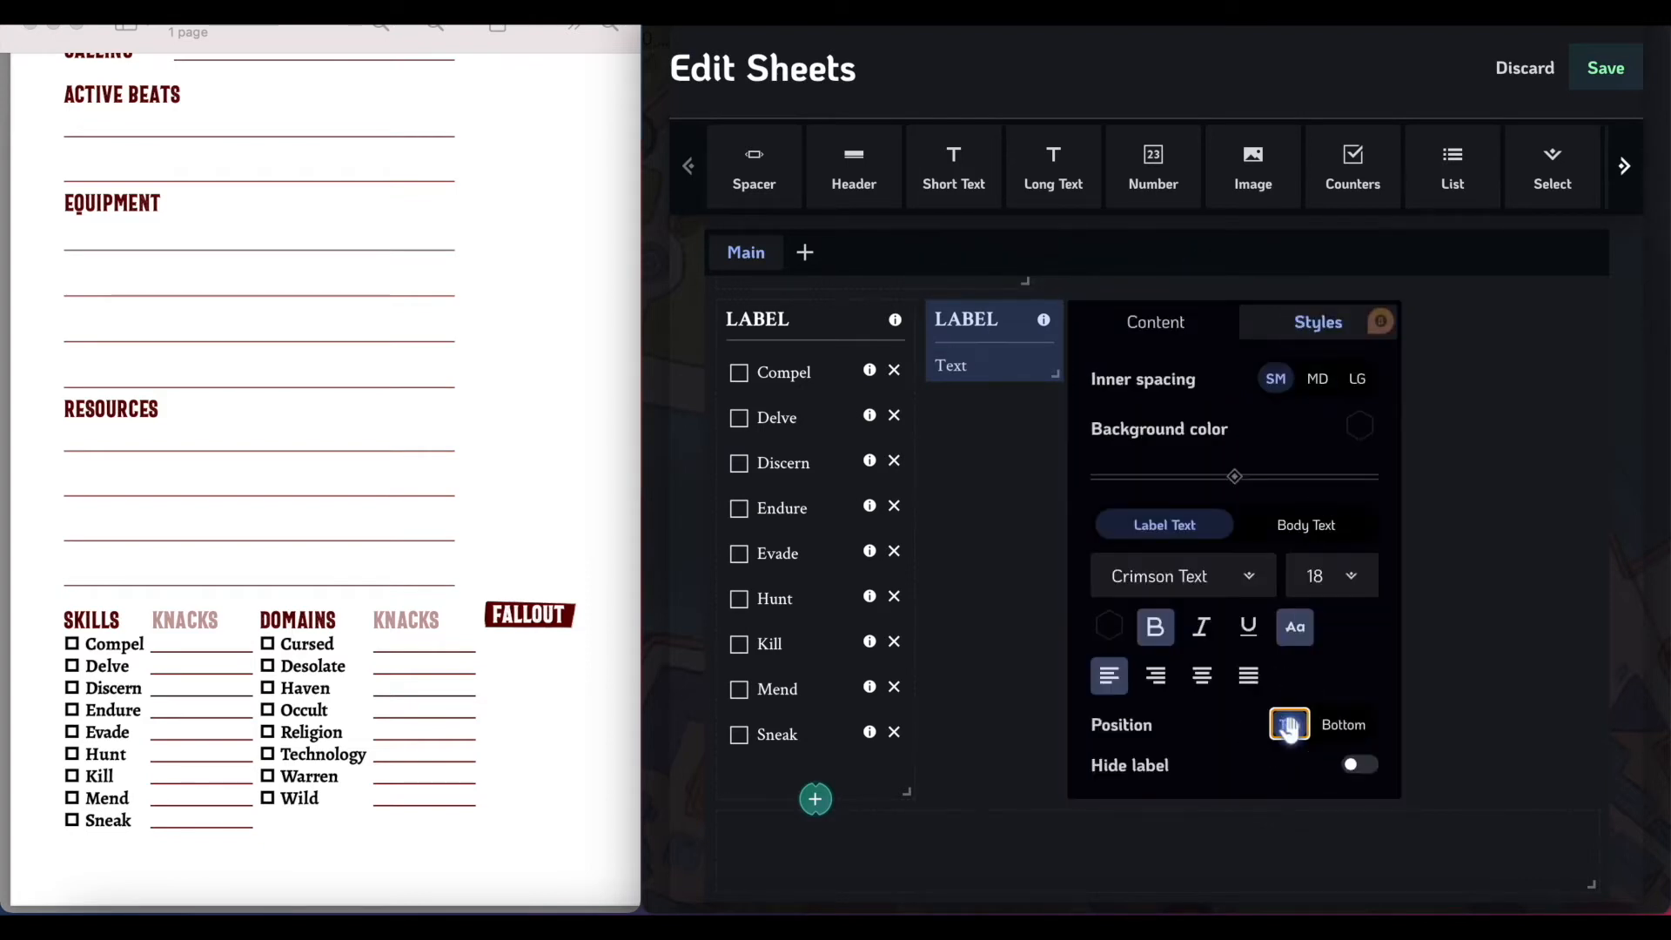
Label the Short Text block beside the skills list as KNACKS and close its settings.
double_click(977, 319)
text(KNACKS)
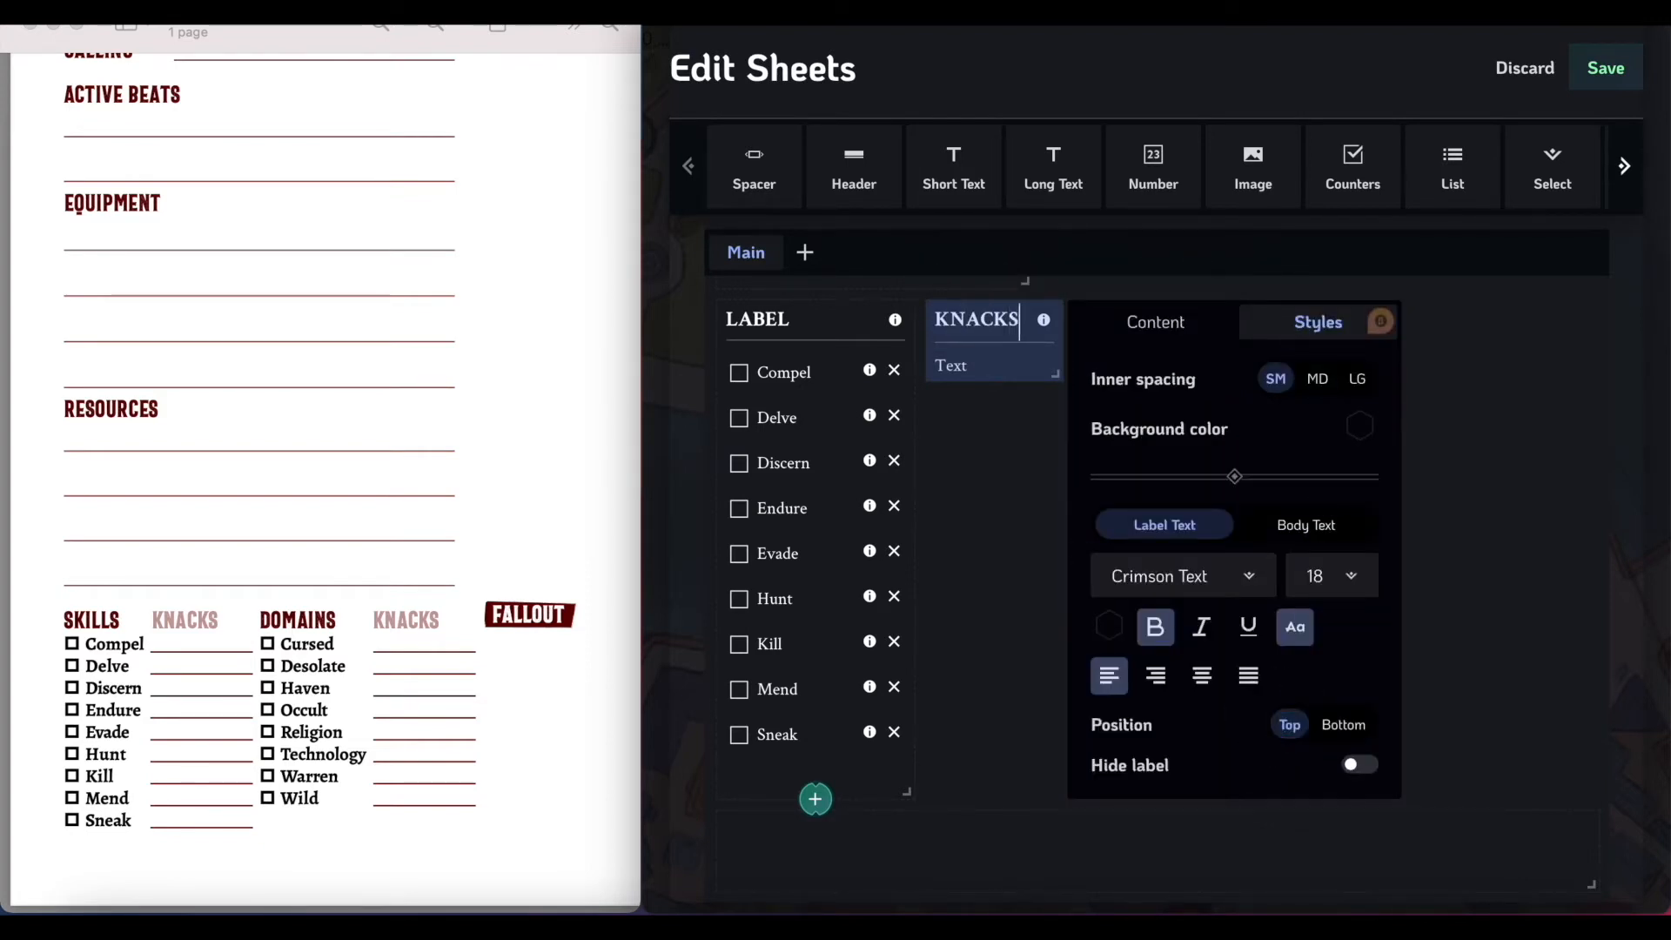
click(996, 429)
mouse_move(1051, 381)
mouse_down()
mouse_move(1037, 615)
mouse_move(1071, 328)
mouse_move(1055, 393)
mouse_up()
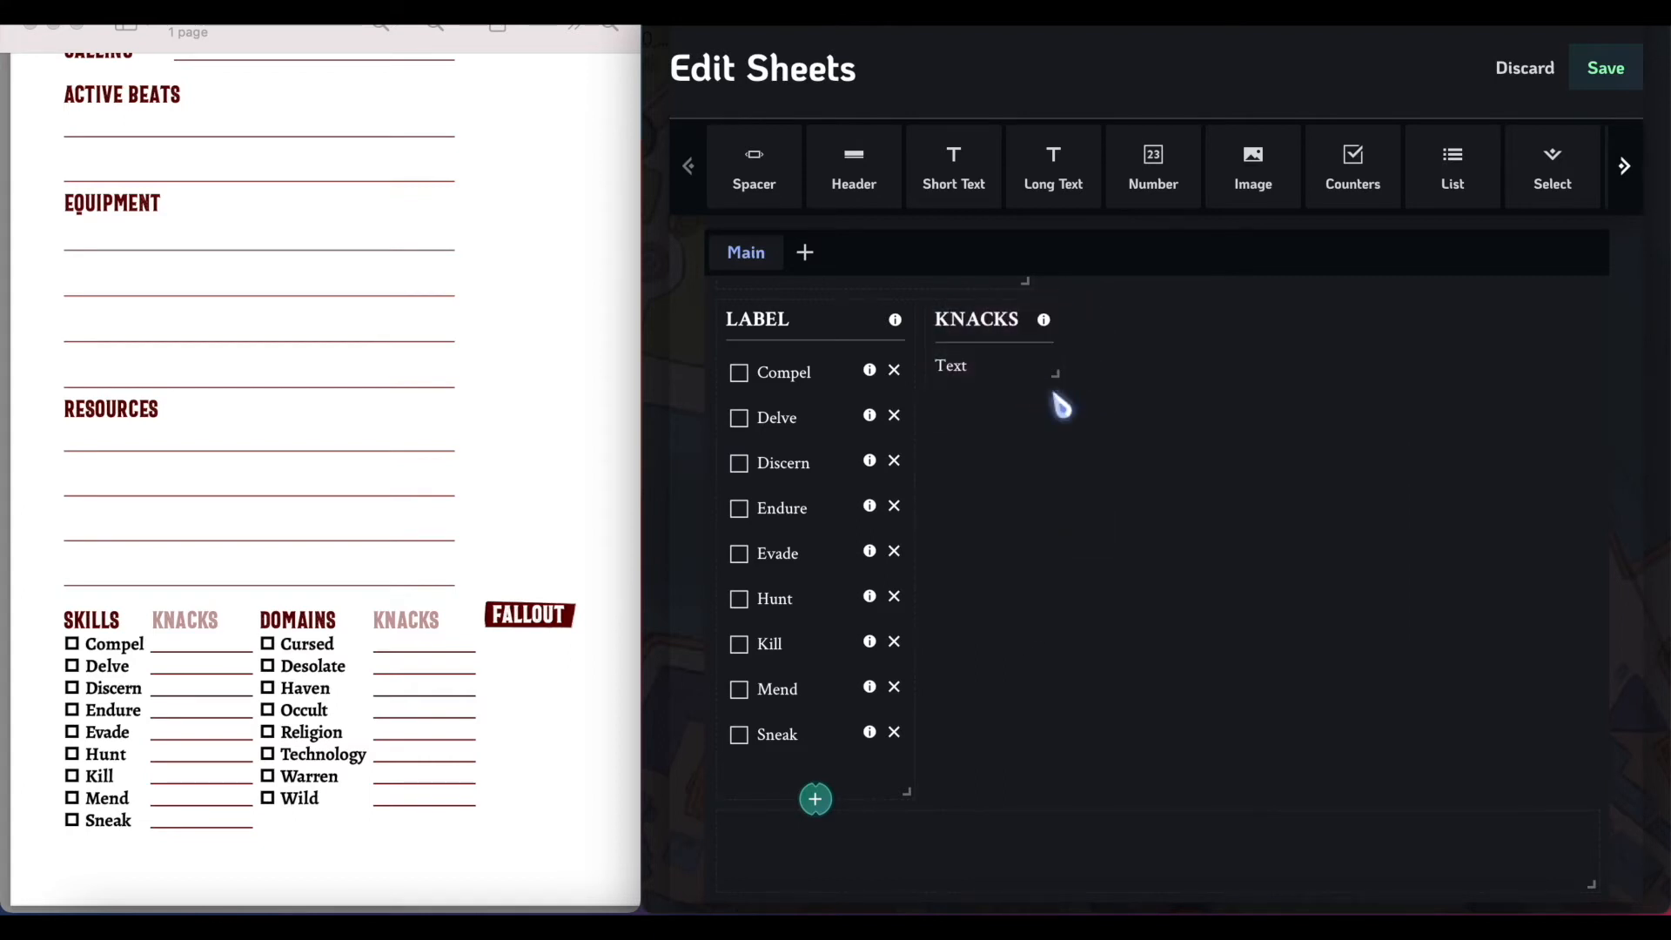
Add a second Short Text block beneath KNACKS and hide its label.
drag(953, 165, 986, 442)
click(1199, 359)
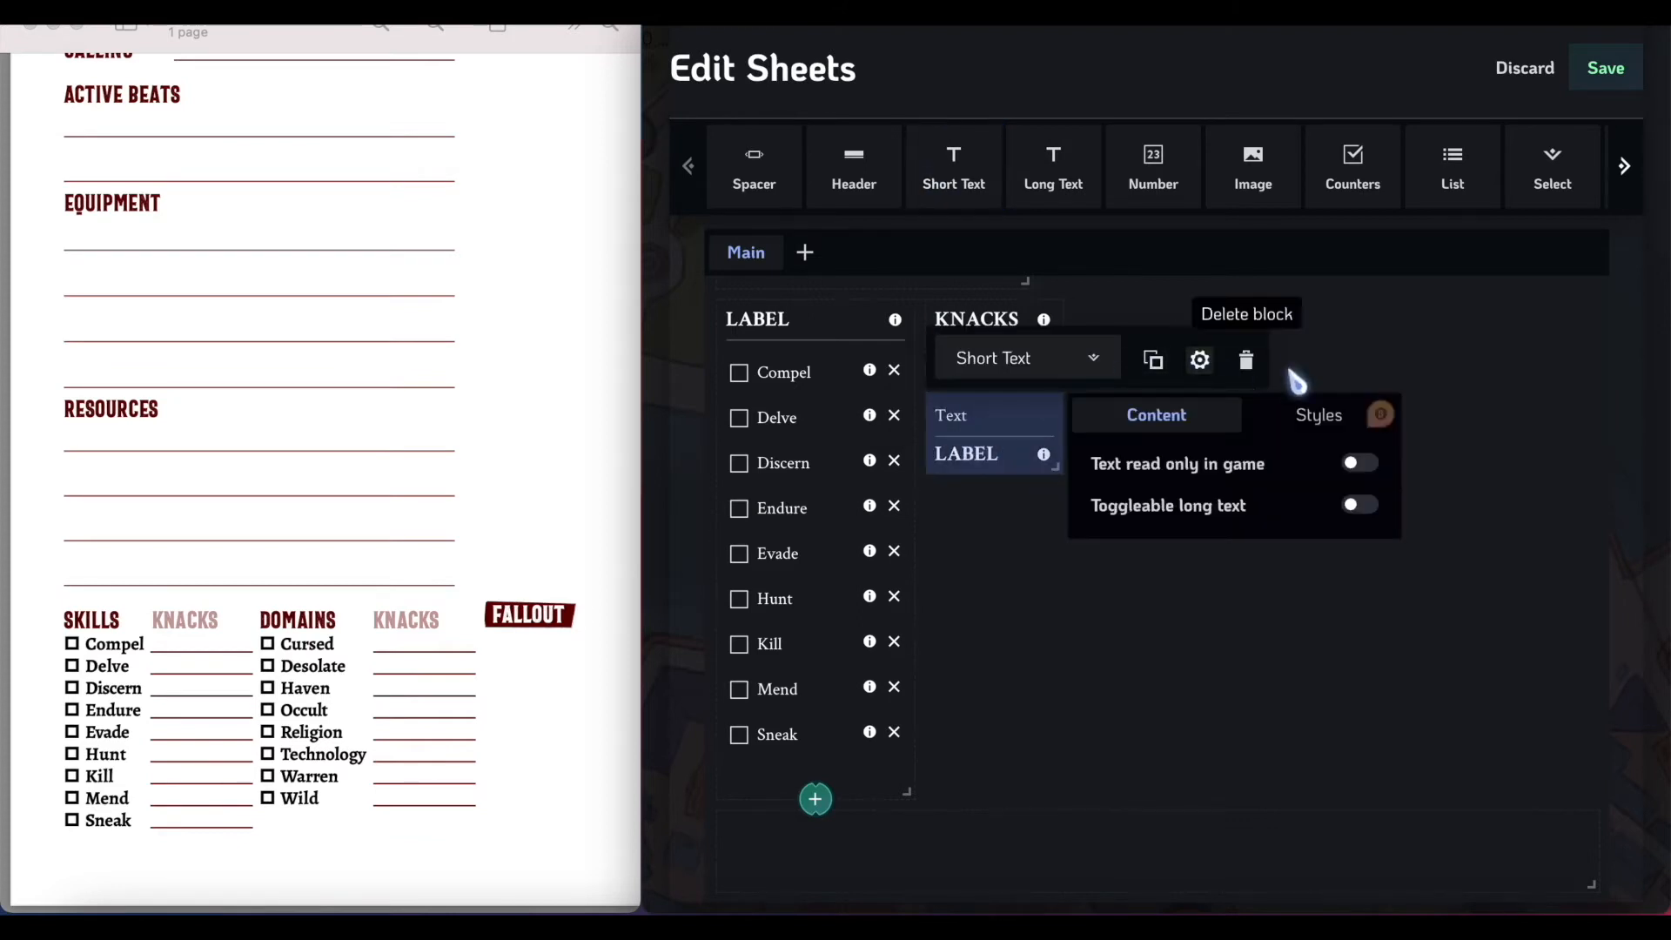
click(1319, 418)
click(1363, 857)
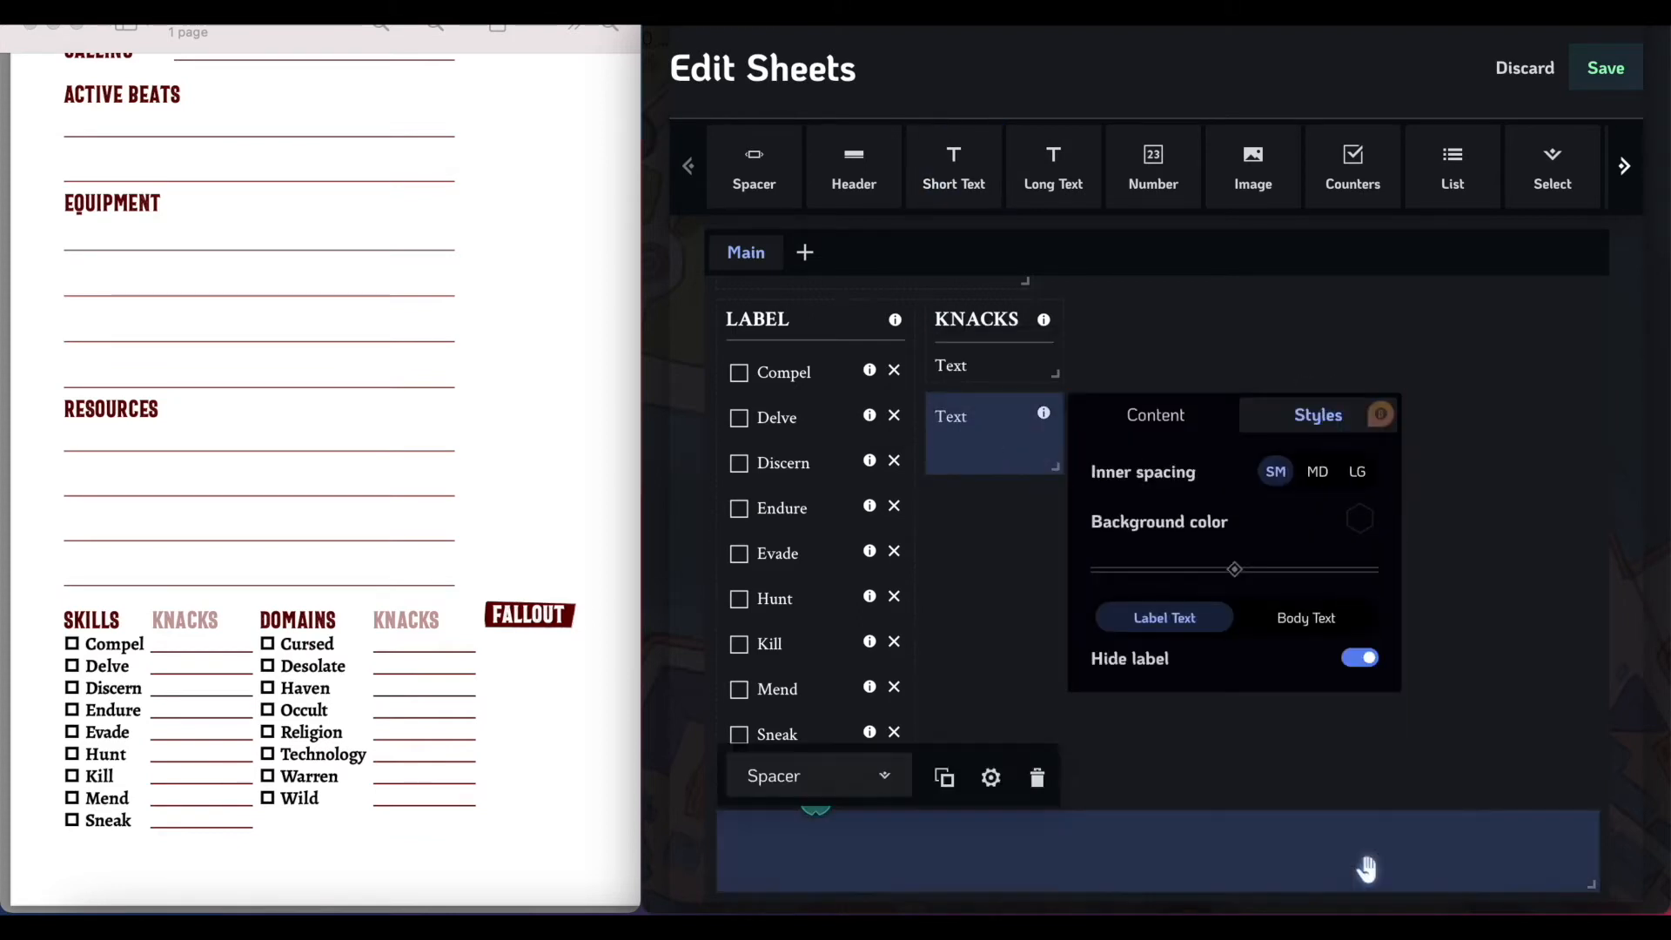
click(1040, 634)
Shrink the unlabeled Short Text block beneath KNACKS to a single row and duplicate it seven times down to the Sneak row.
drag(1052, 463, 1056, 435)
click(1000, 414)
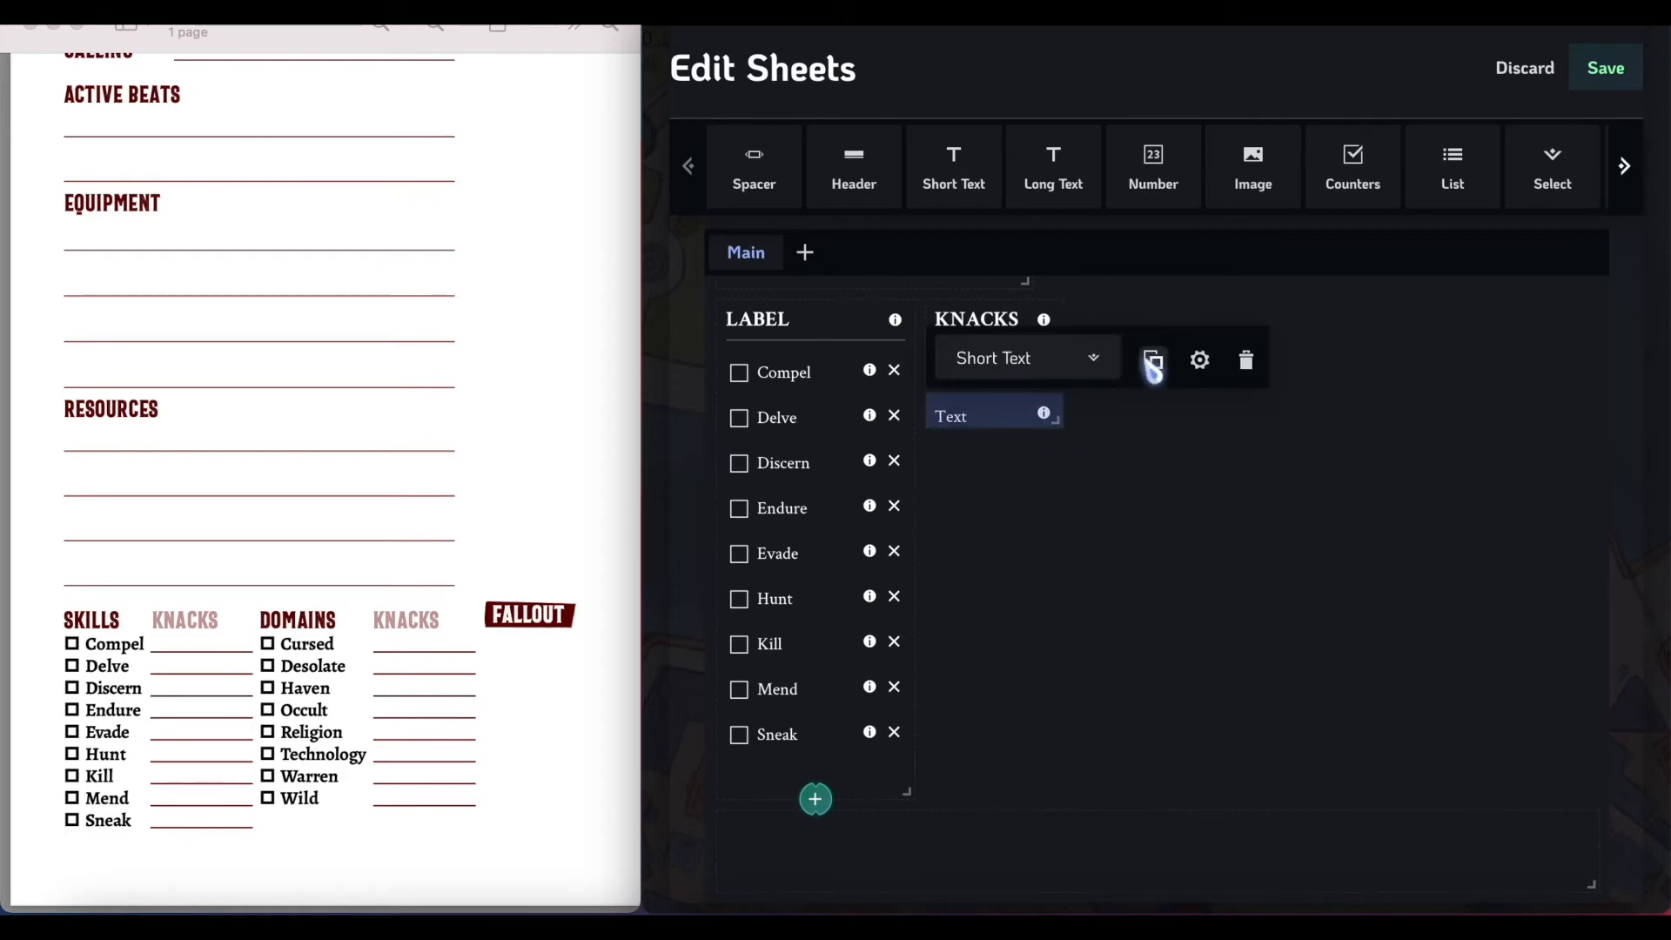
click(1153, 364)
click(1154, 407)
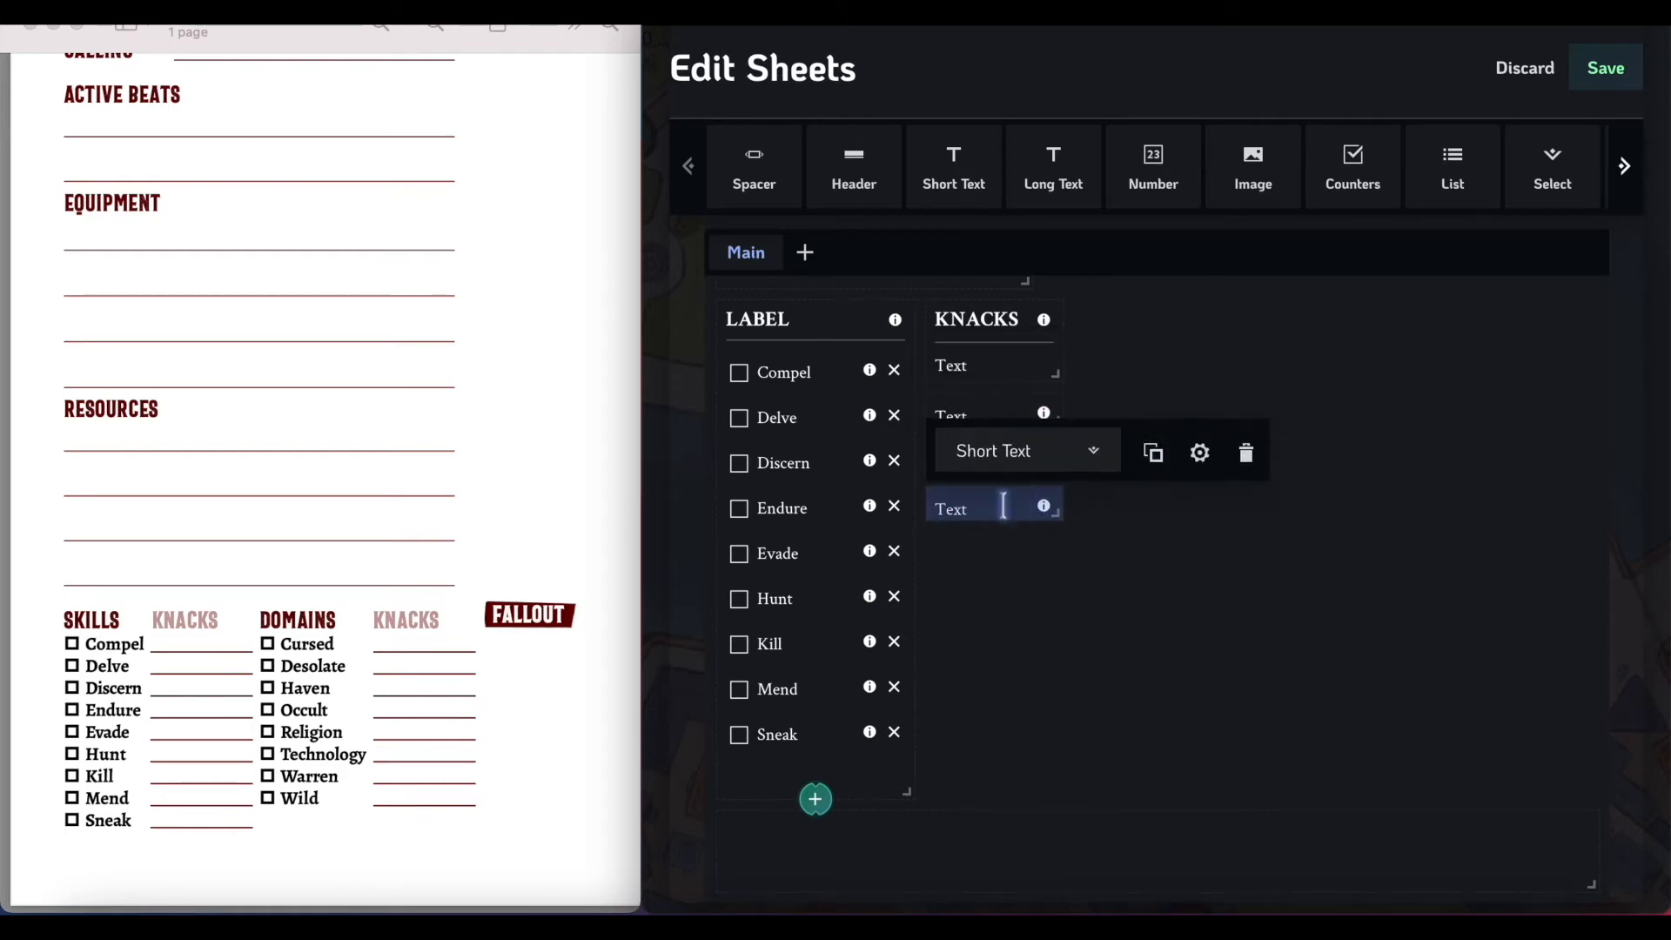
click(1153, 452)
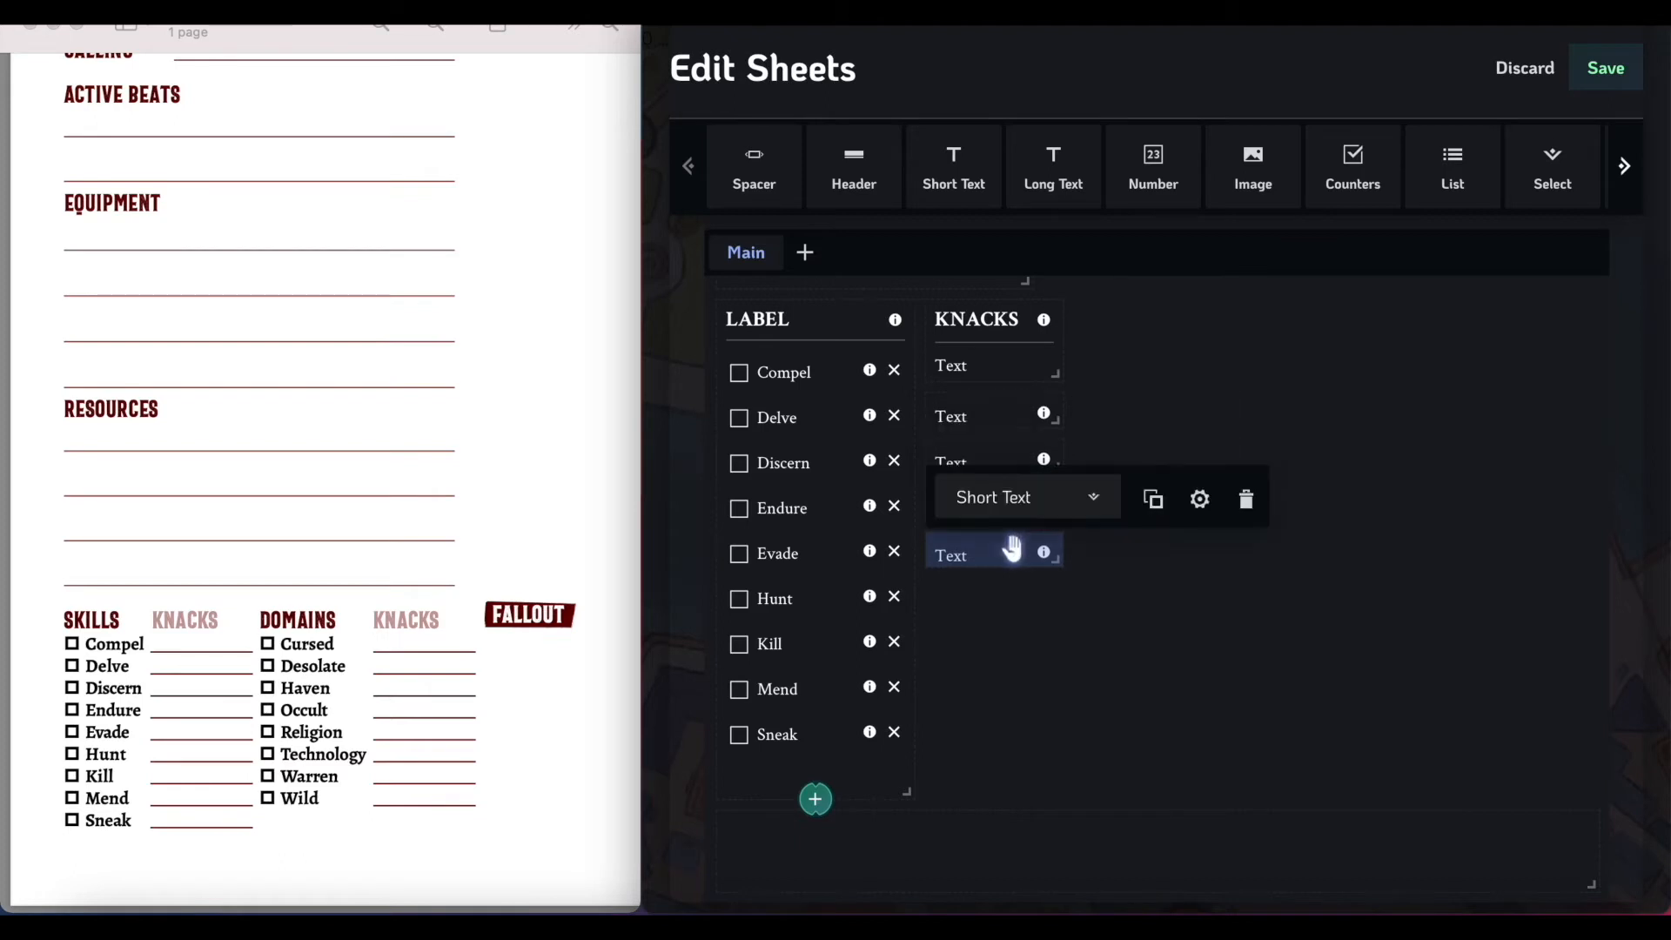
click(1153, 498)
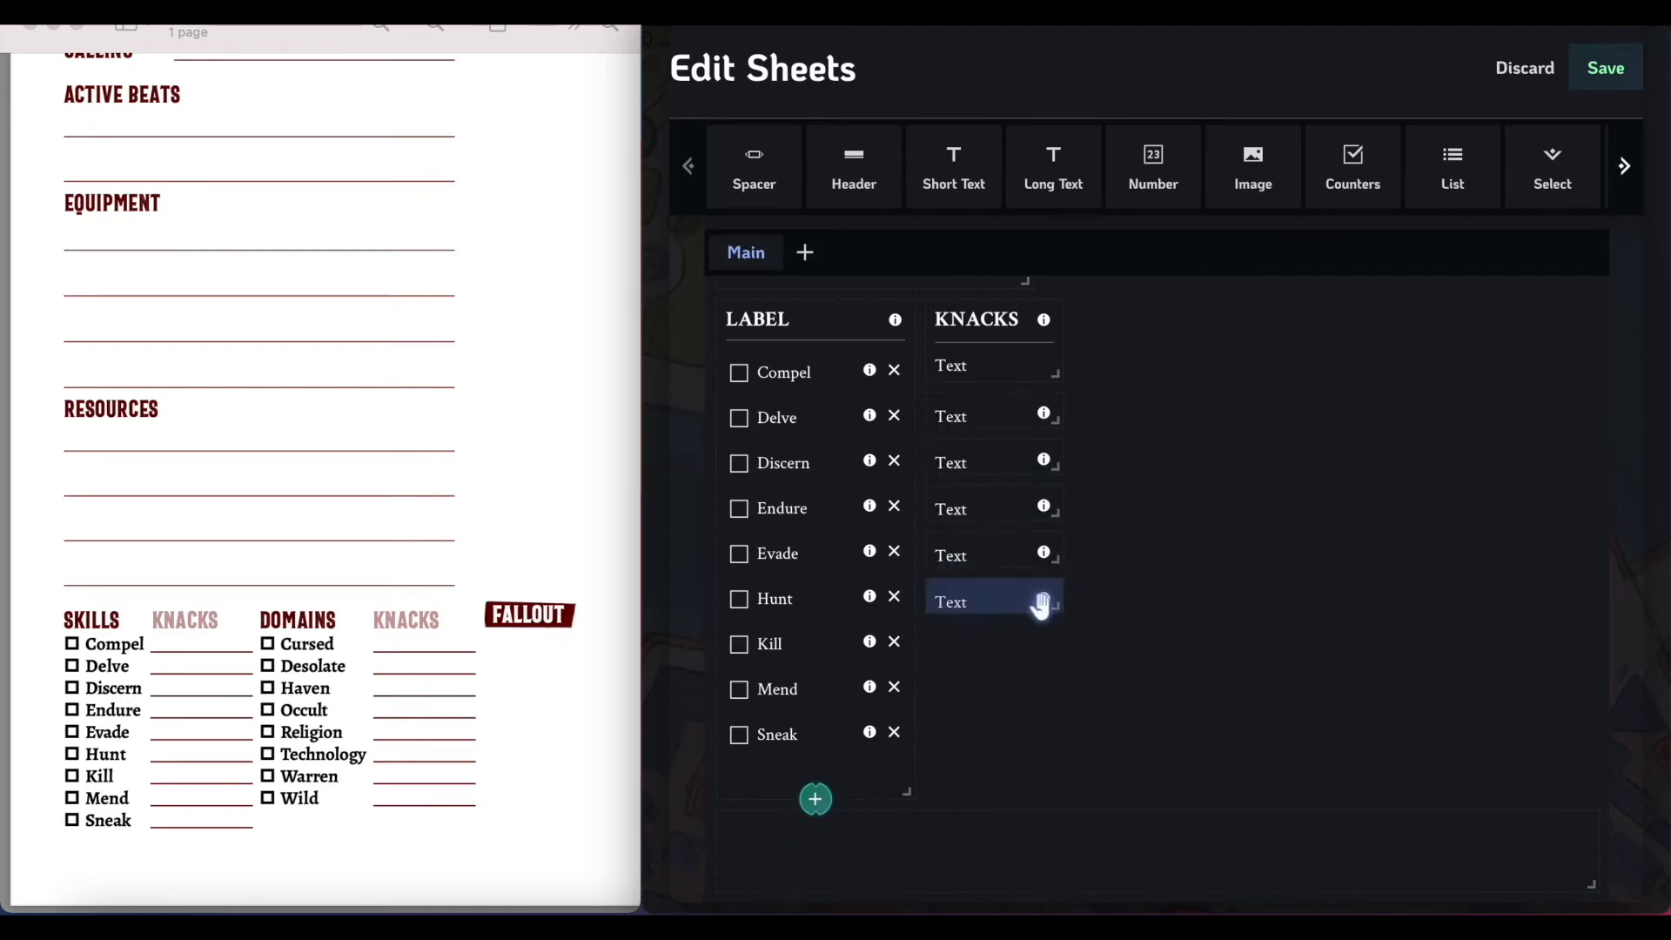
click(1152, 545)
click(1156, 591)
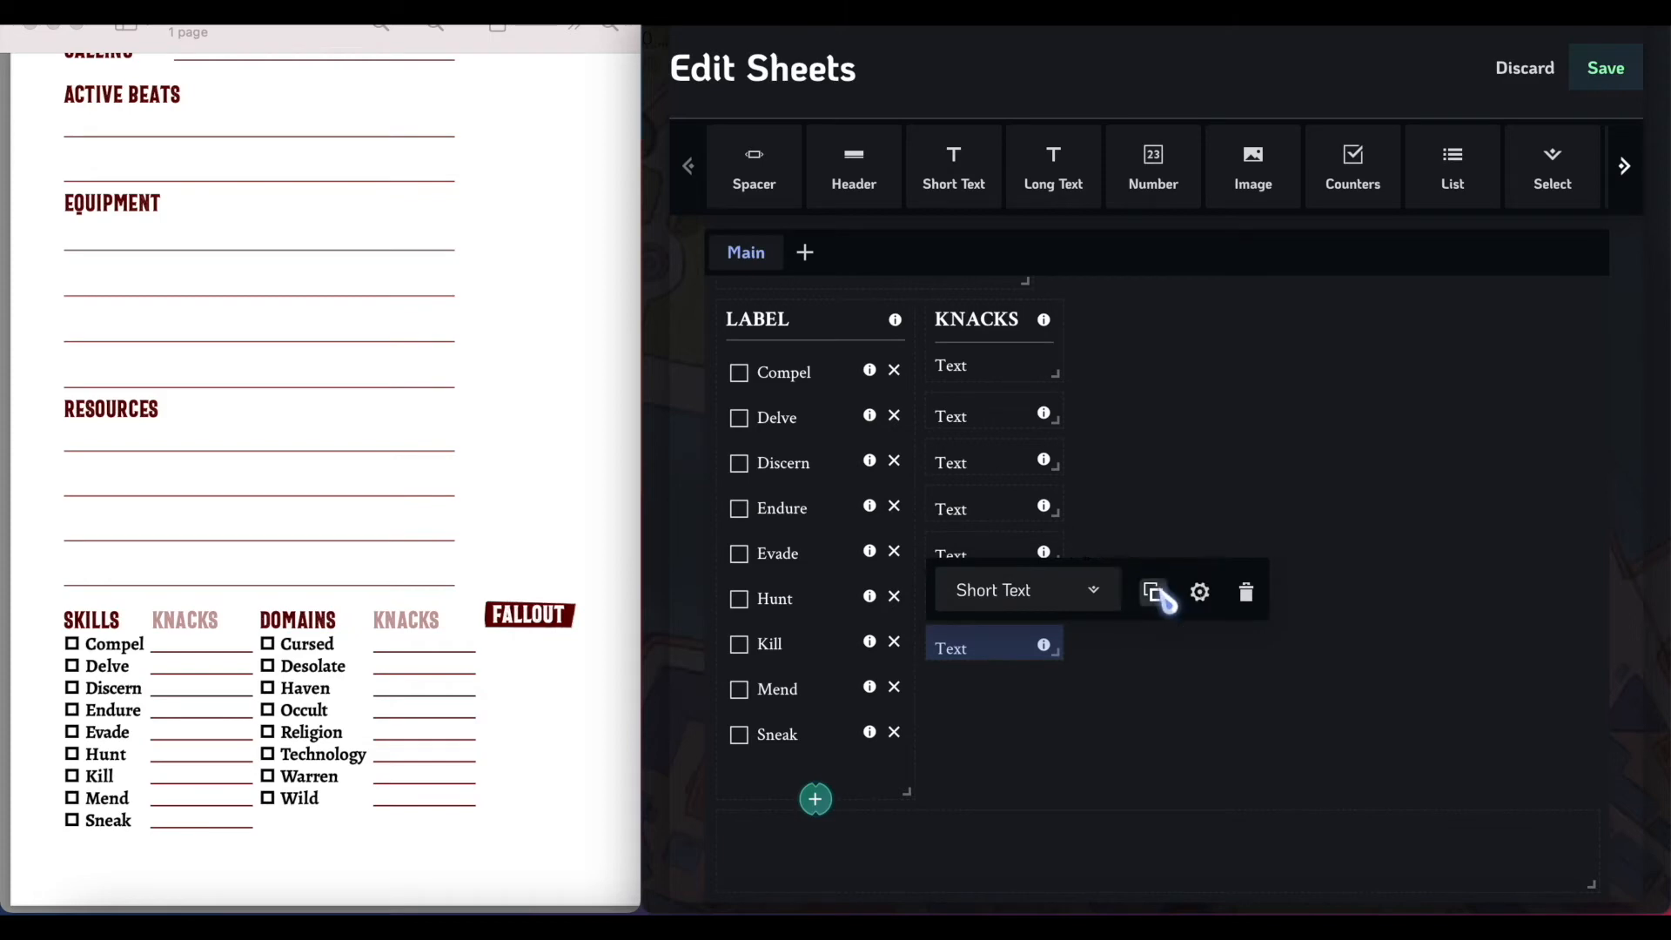
click(1153, 638)
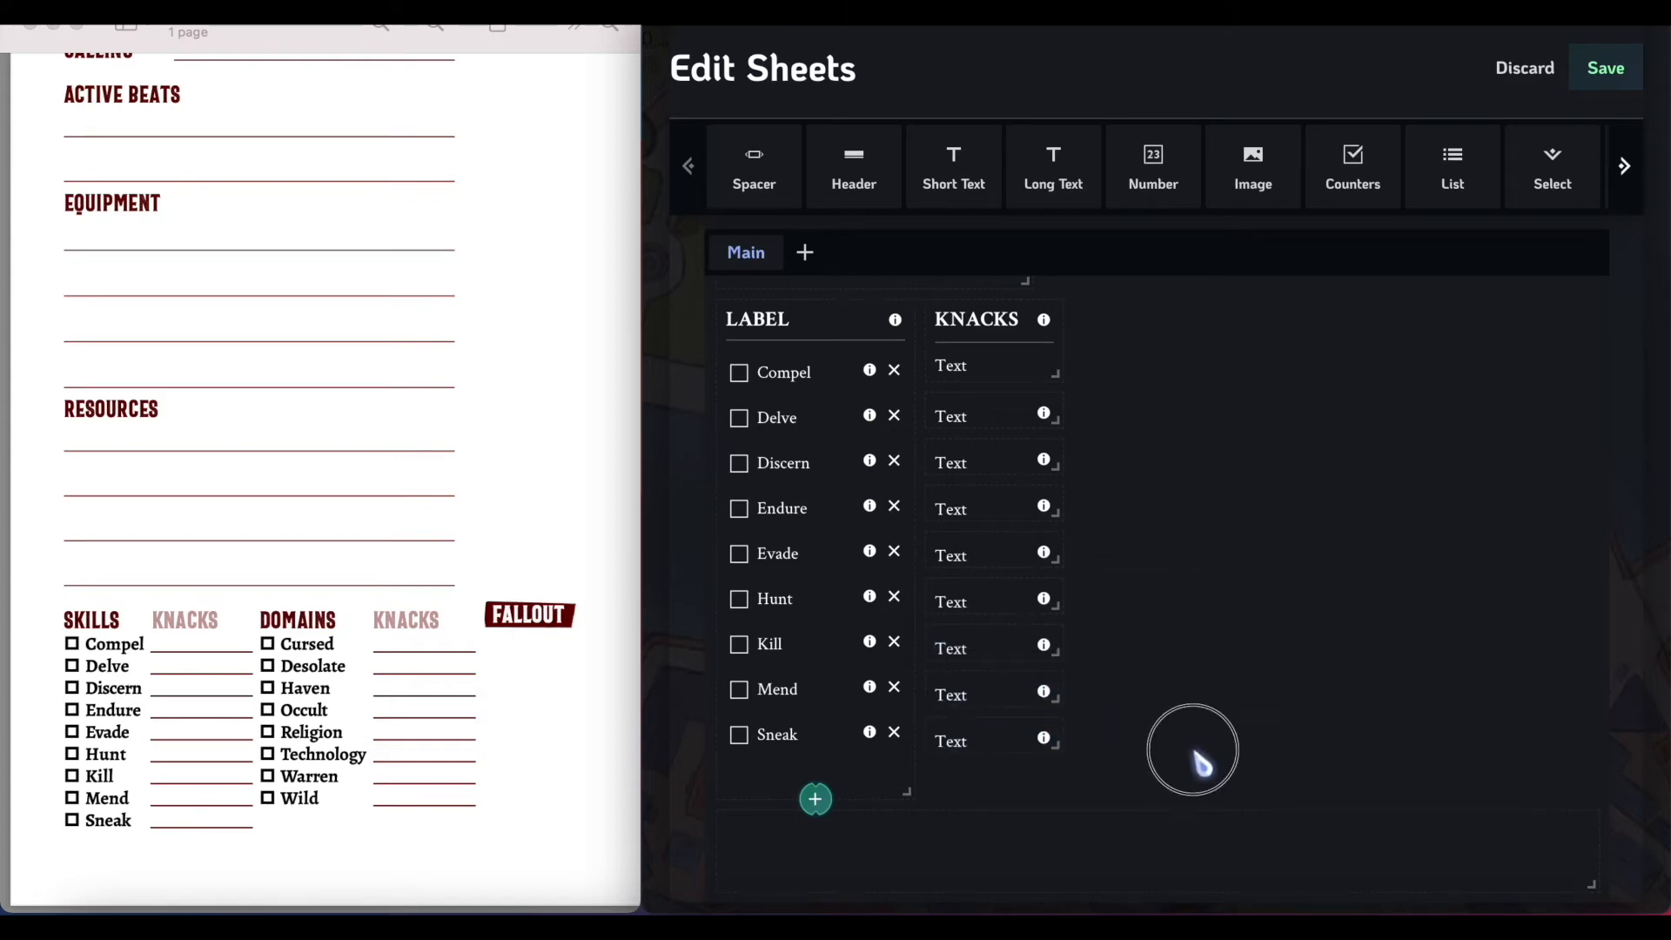
Switch the sheet to preview mode and return to the skills and KNACKS section.
scroll(1280, 512, up, 6)
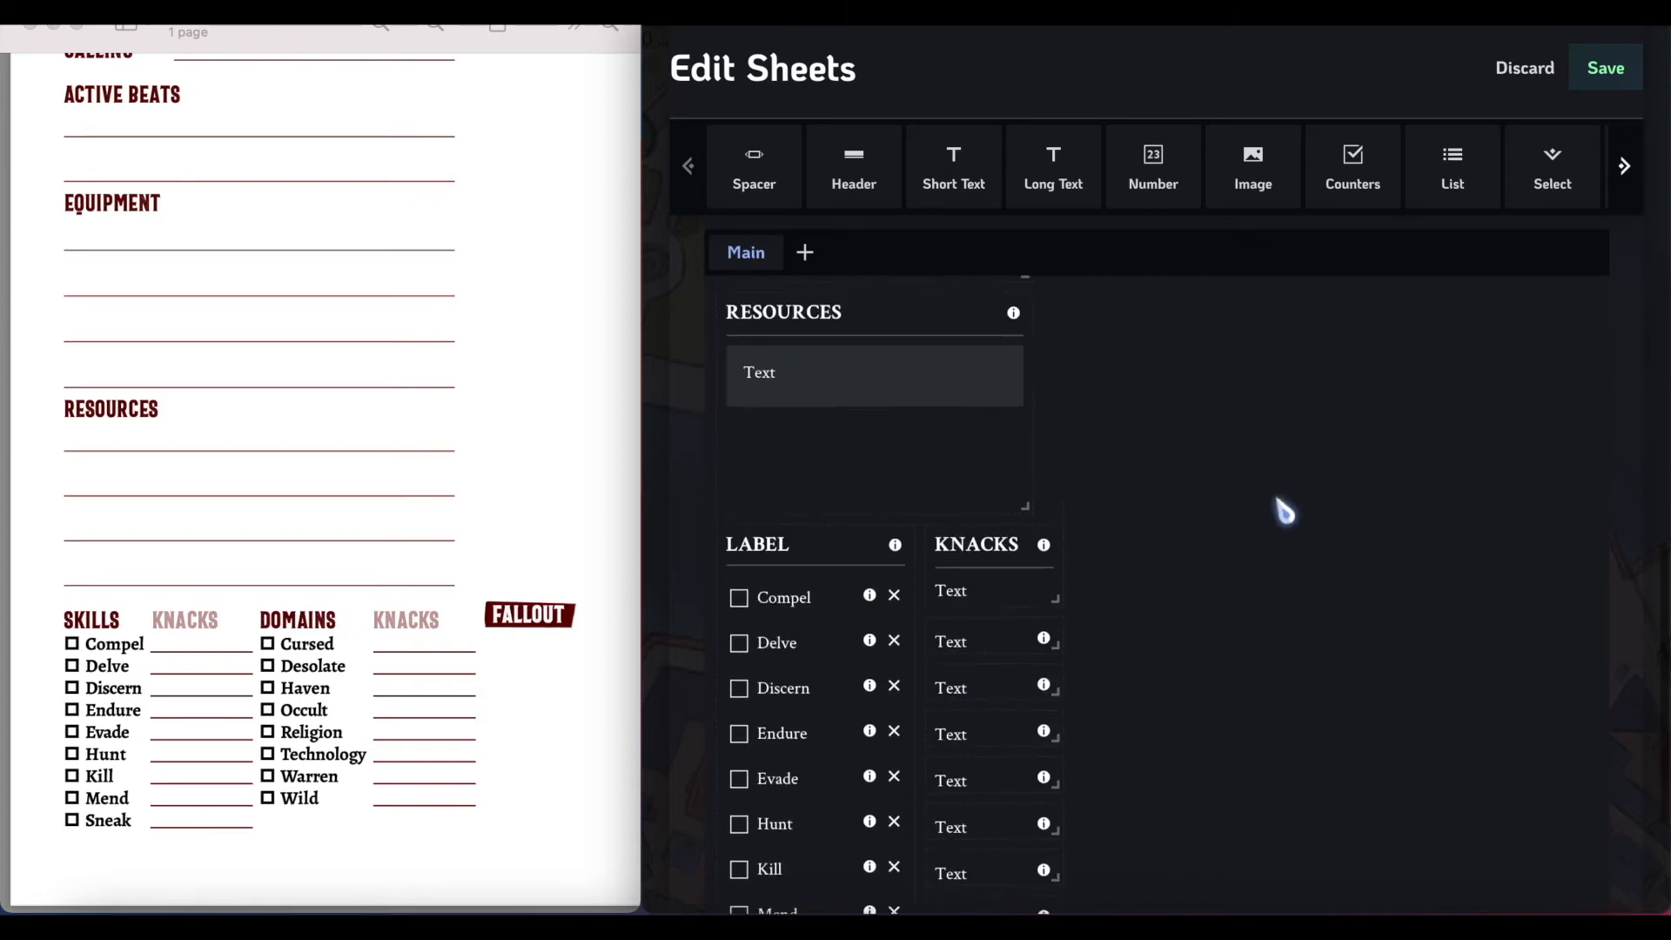
scroll(1349, 403, up, 15)
scroll(1355, 404, down, 1)
click(1548, 624)
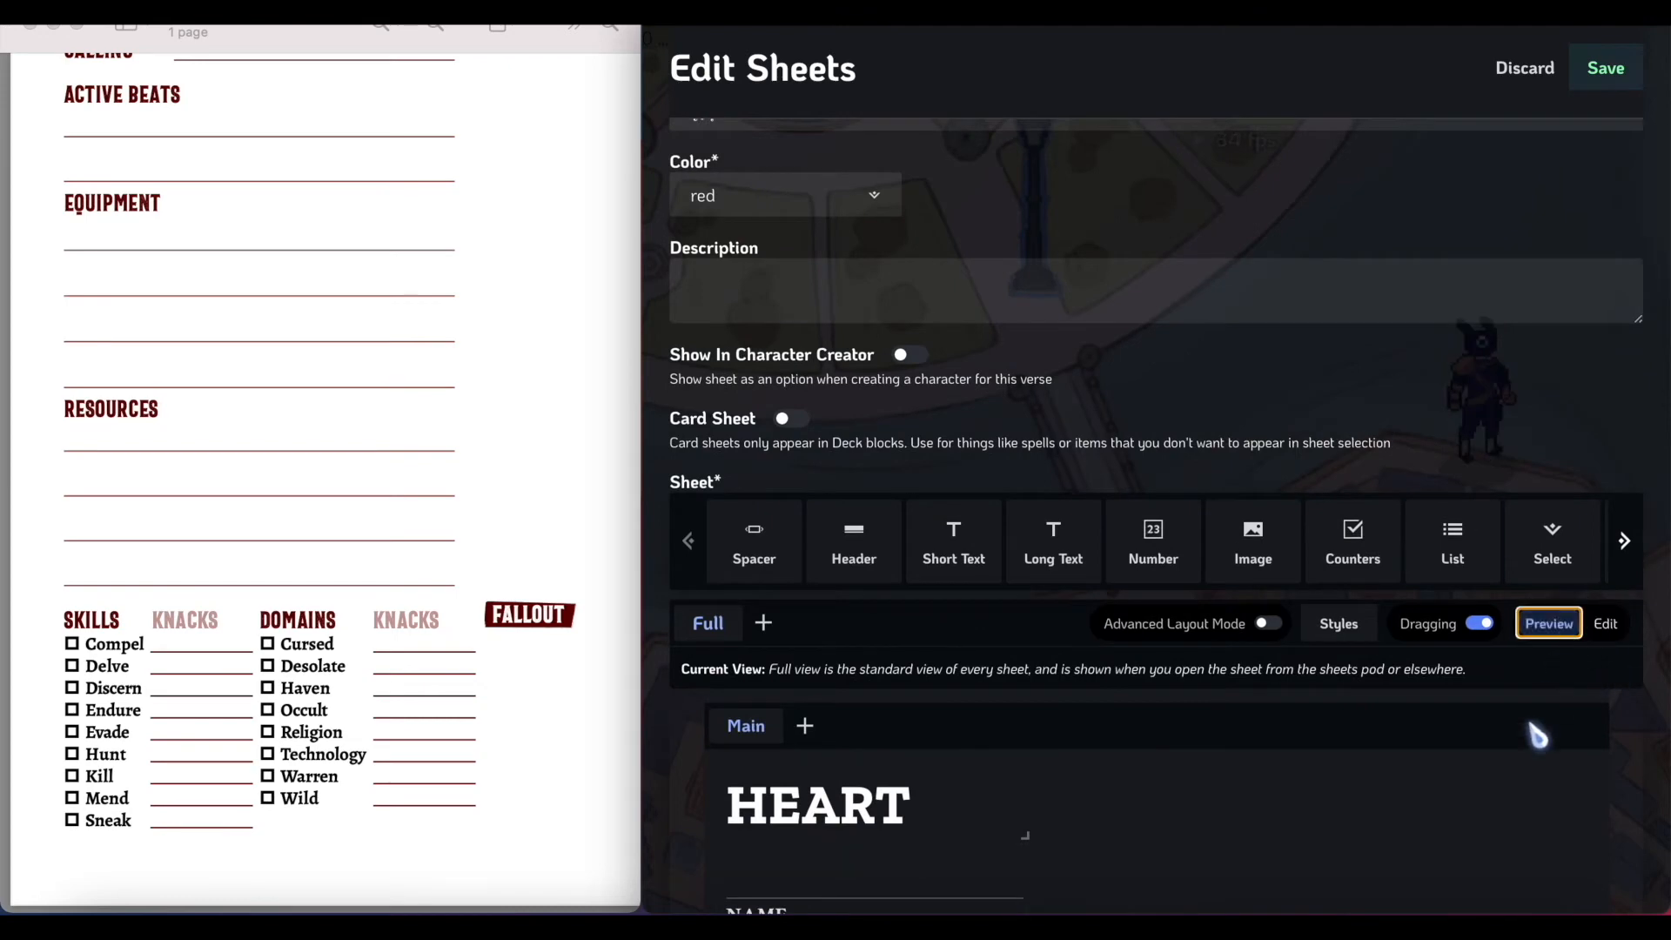
scroll(1532, 714, down, 14)
scroll(1532, 749, down, 6)
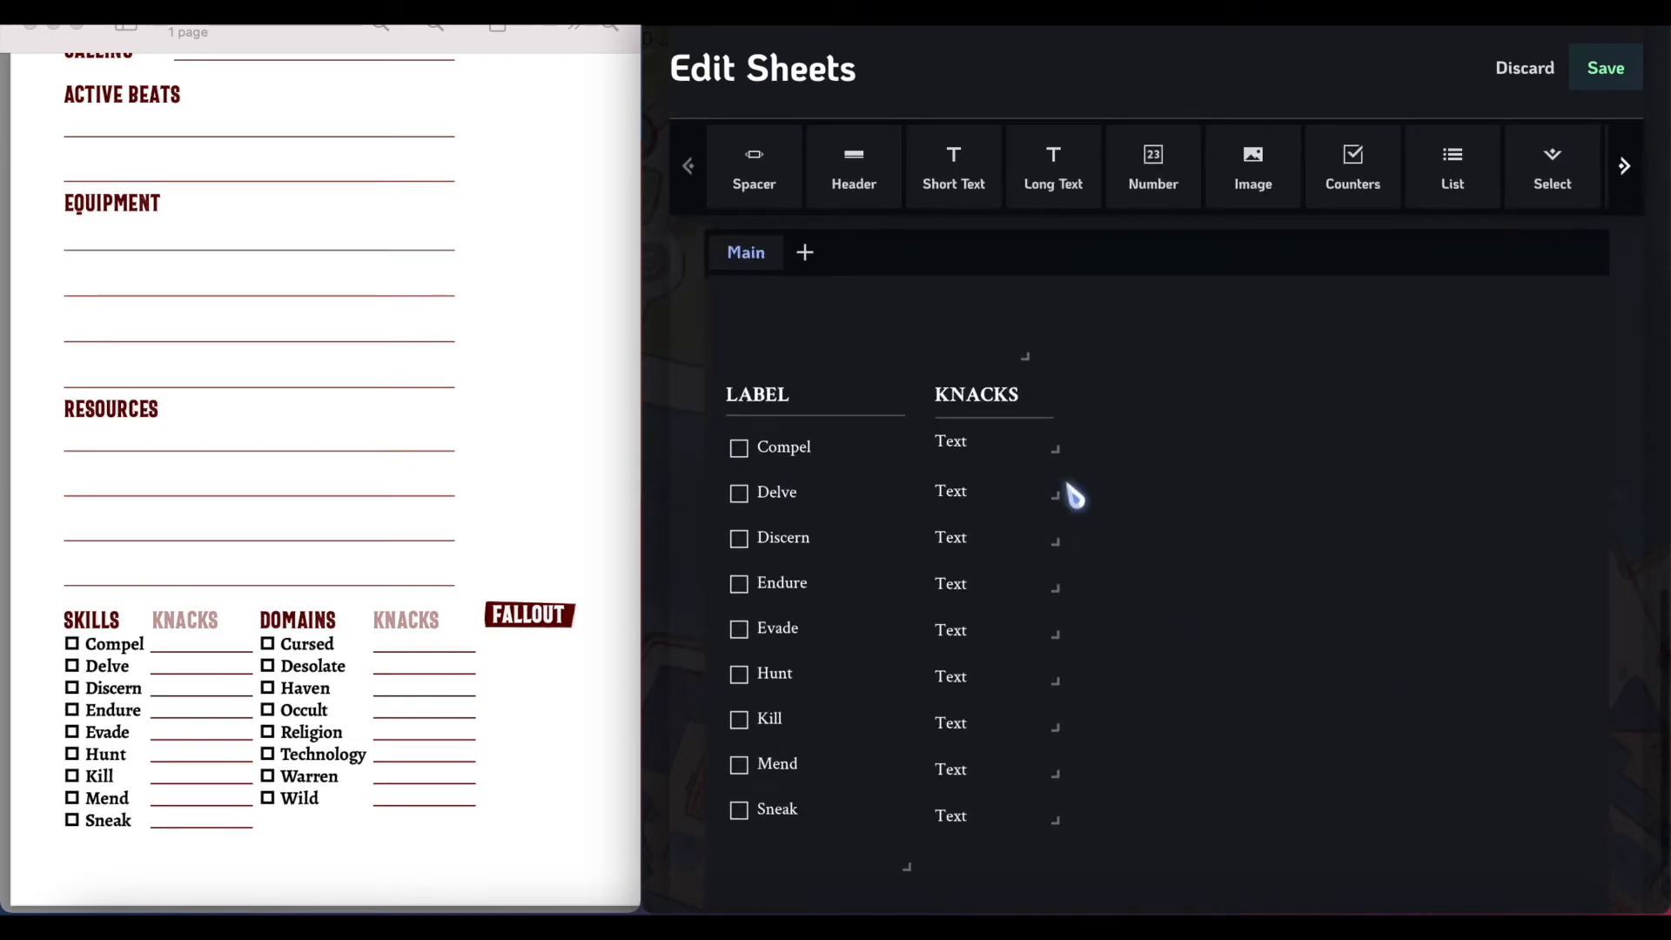
Clear the placeholder text from all nine Short Text fields in the KNACKS column.
double_click(966, 441)
key(Tab)
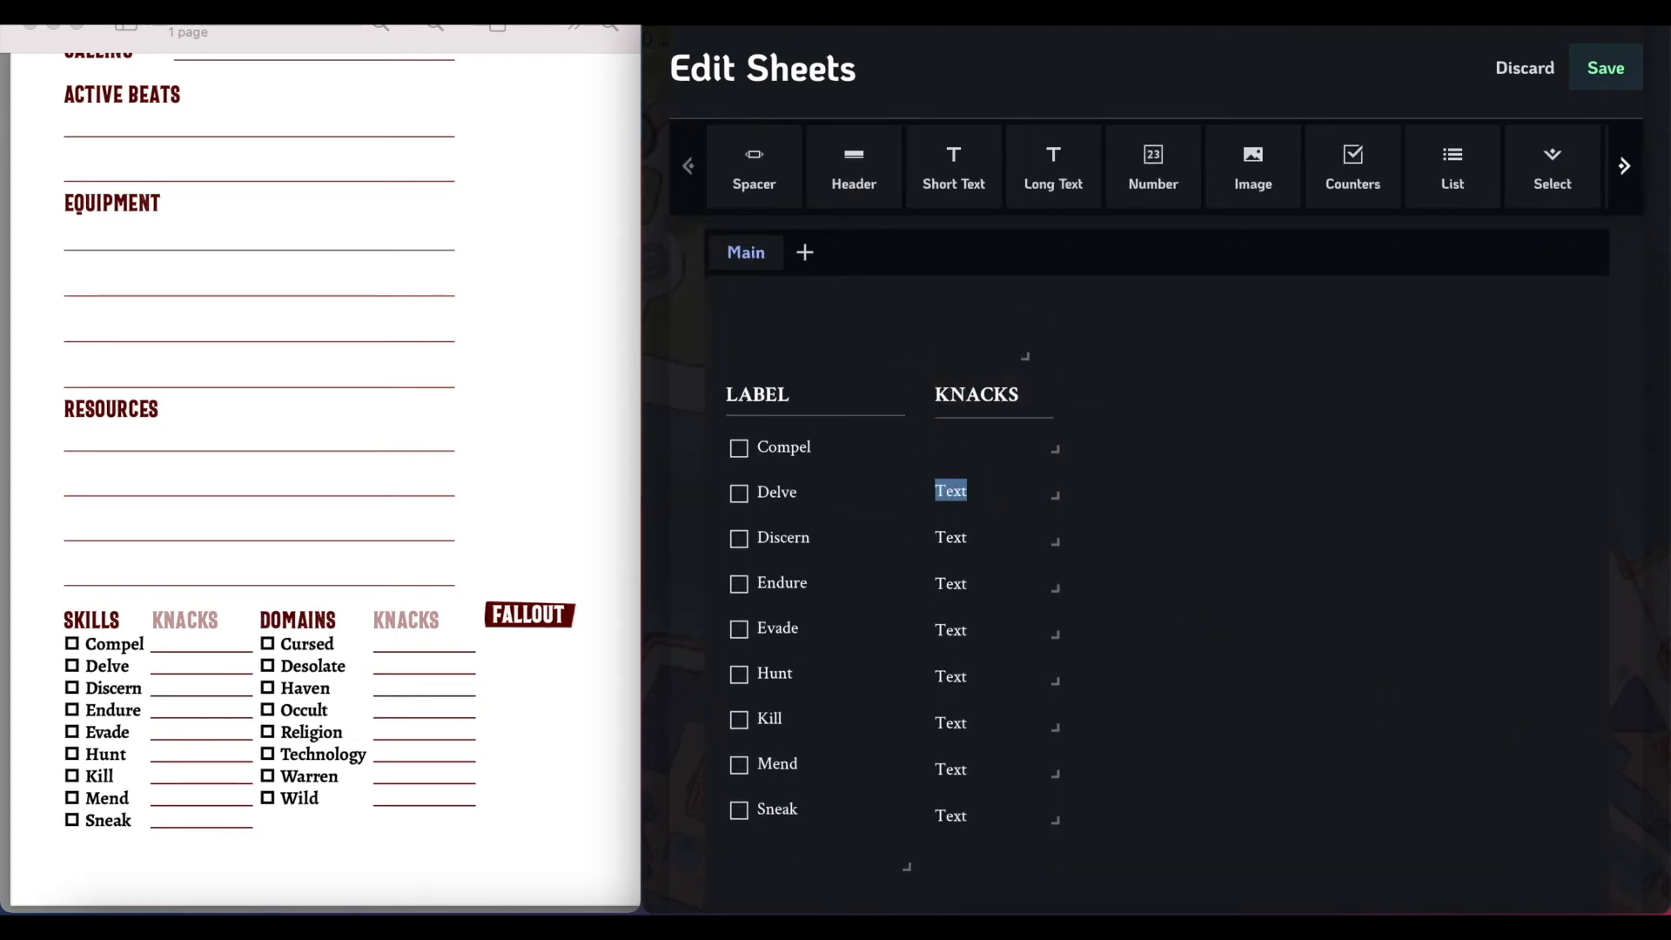
double_click(972, 583)
key(BackSpace)
double_click(966, 632)
key(BackSpace)
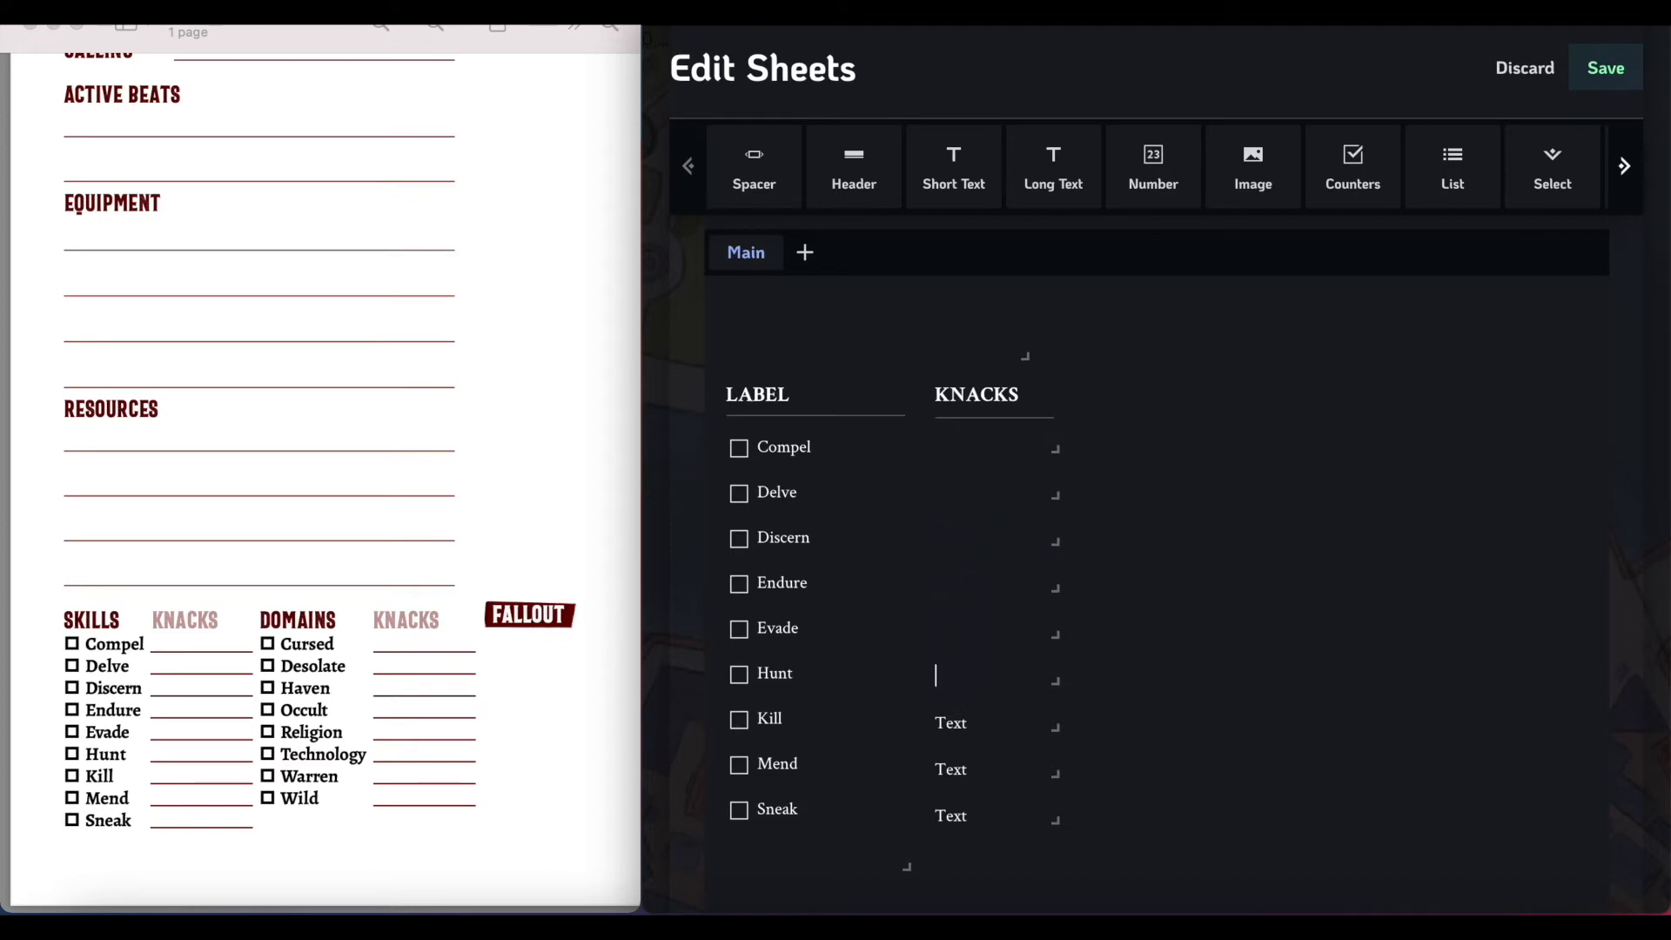
double_click(987, 769)
key(BackSpace)
key(BackSpace)
click(1212, 690)
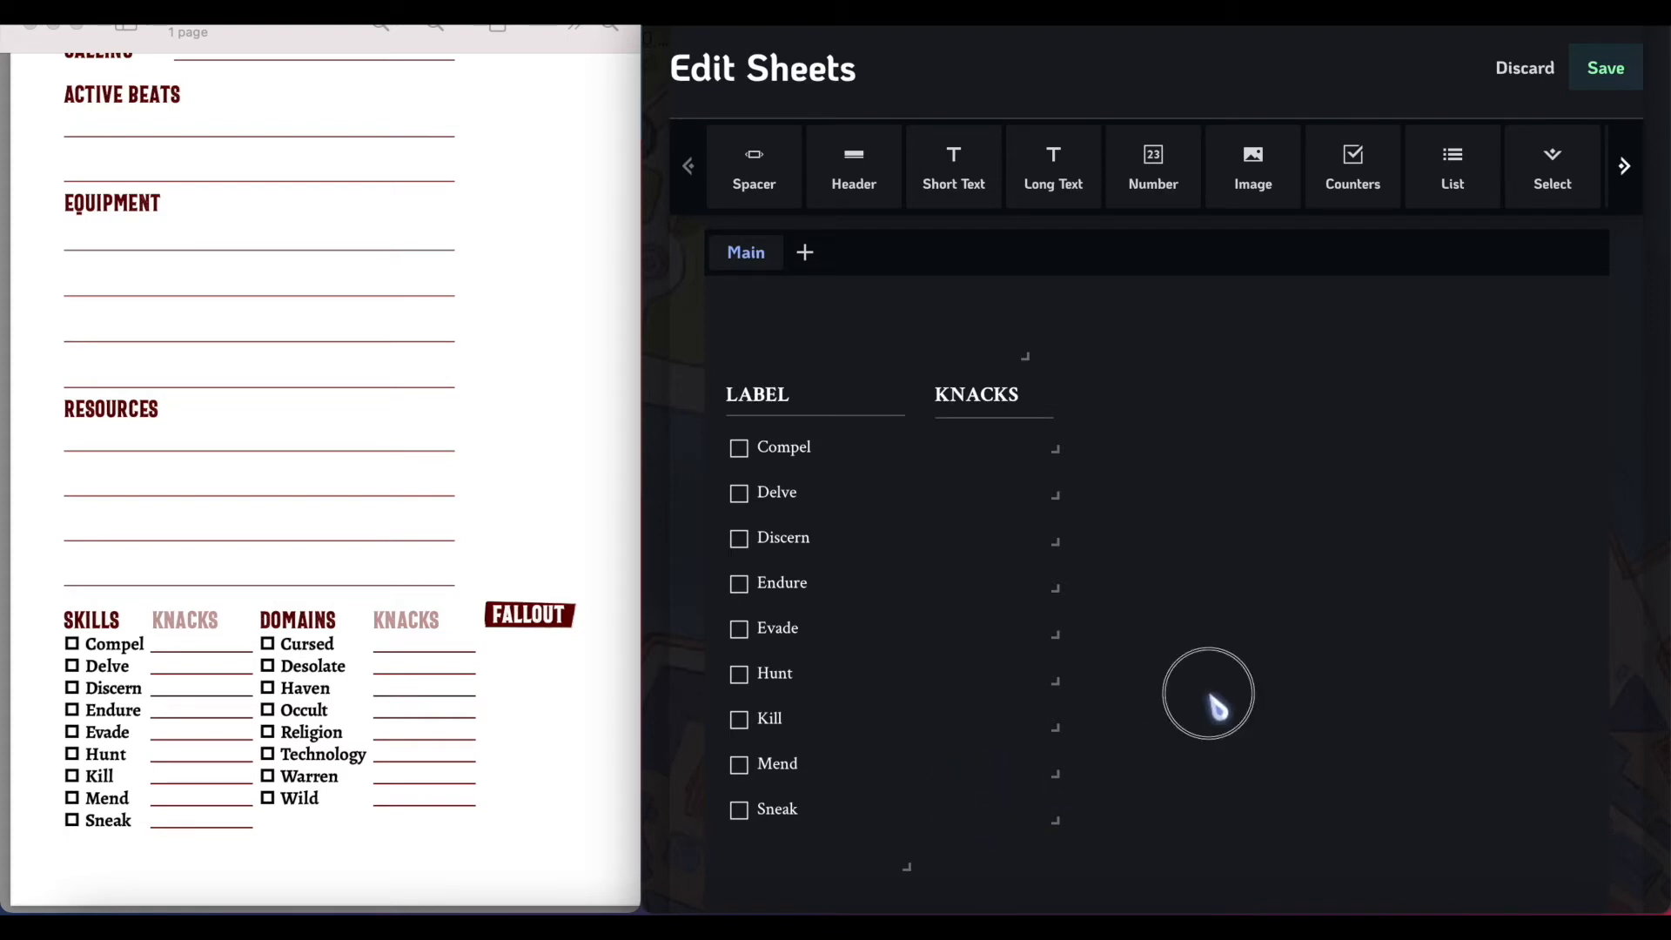
Return the sheet to edit mode and narrow the skills list, bringing the KNACKS block directly beside it.
click(159, 659)
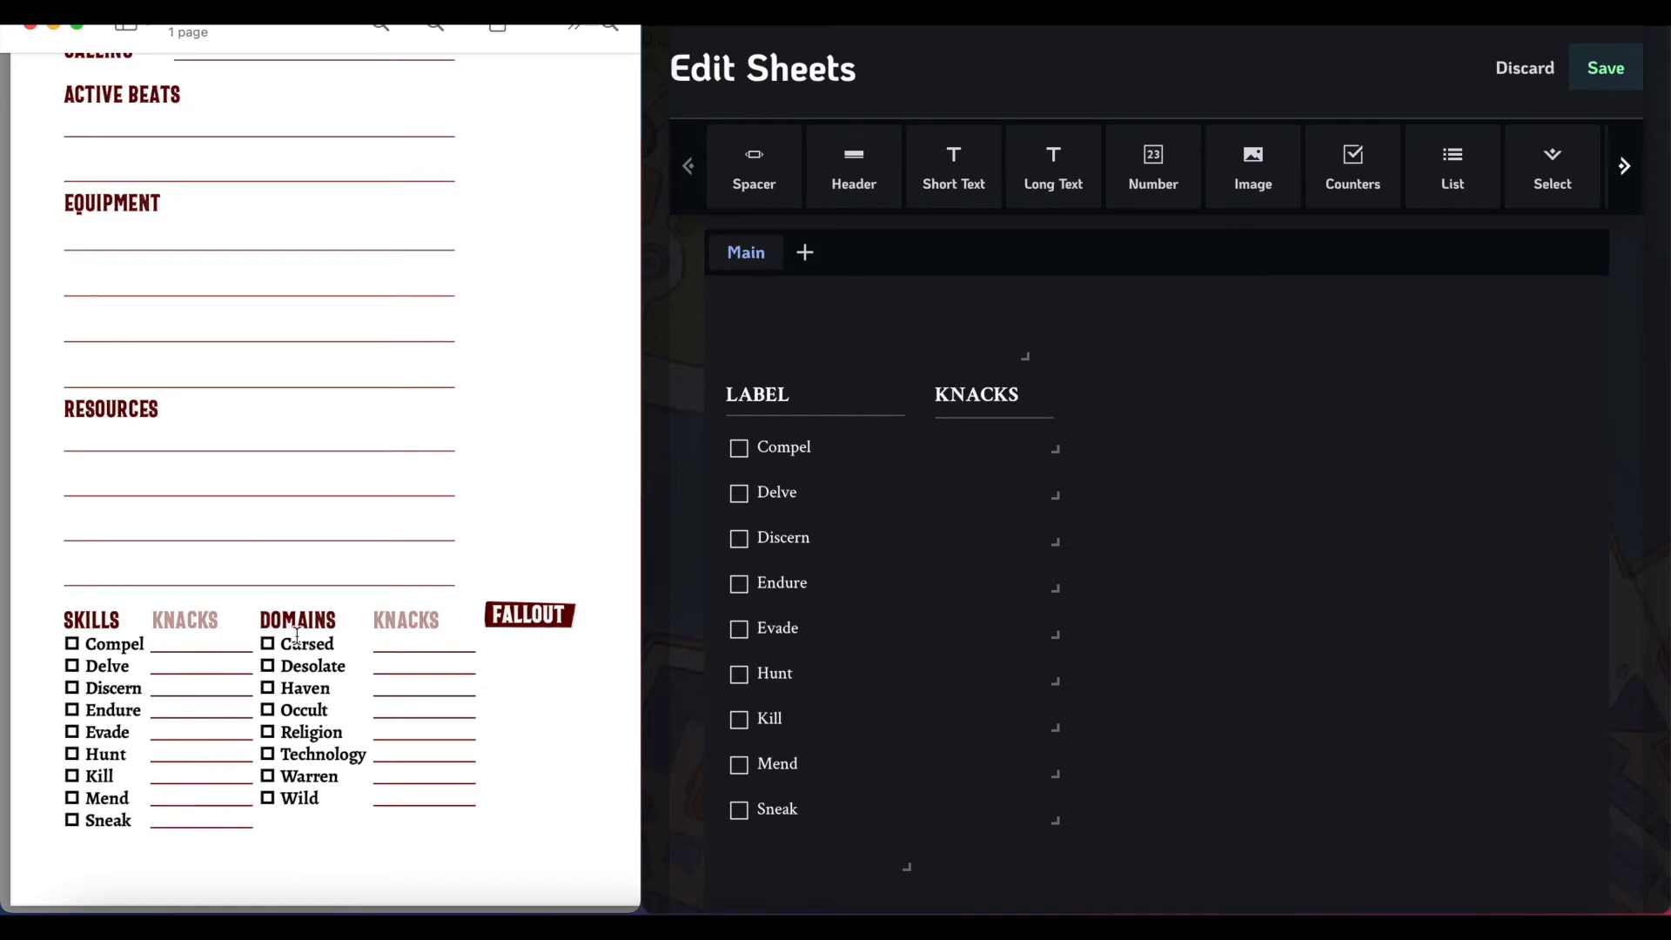
click(1153, 488)
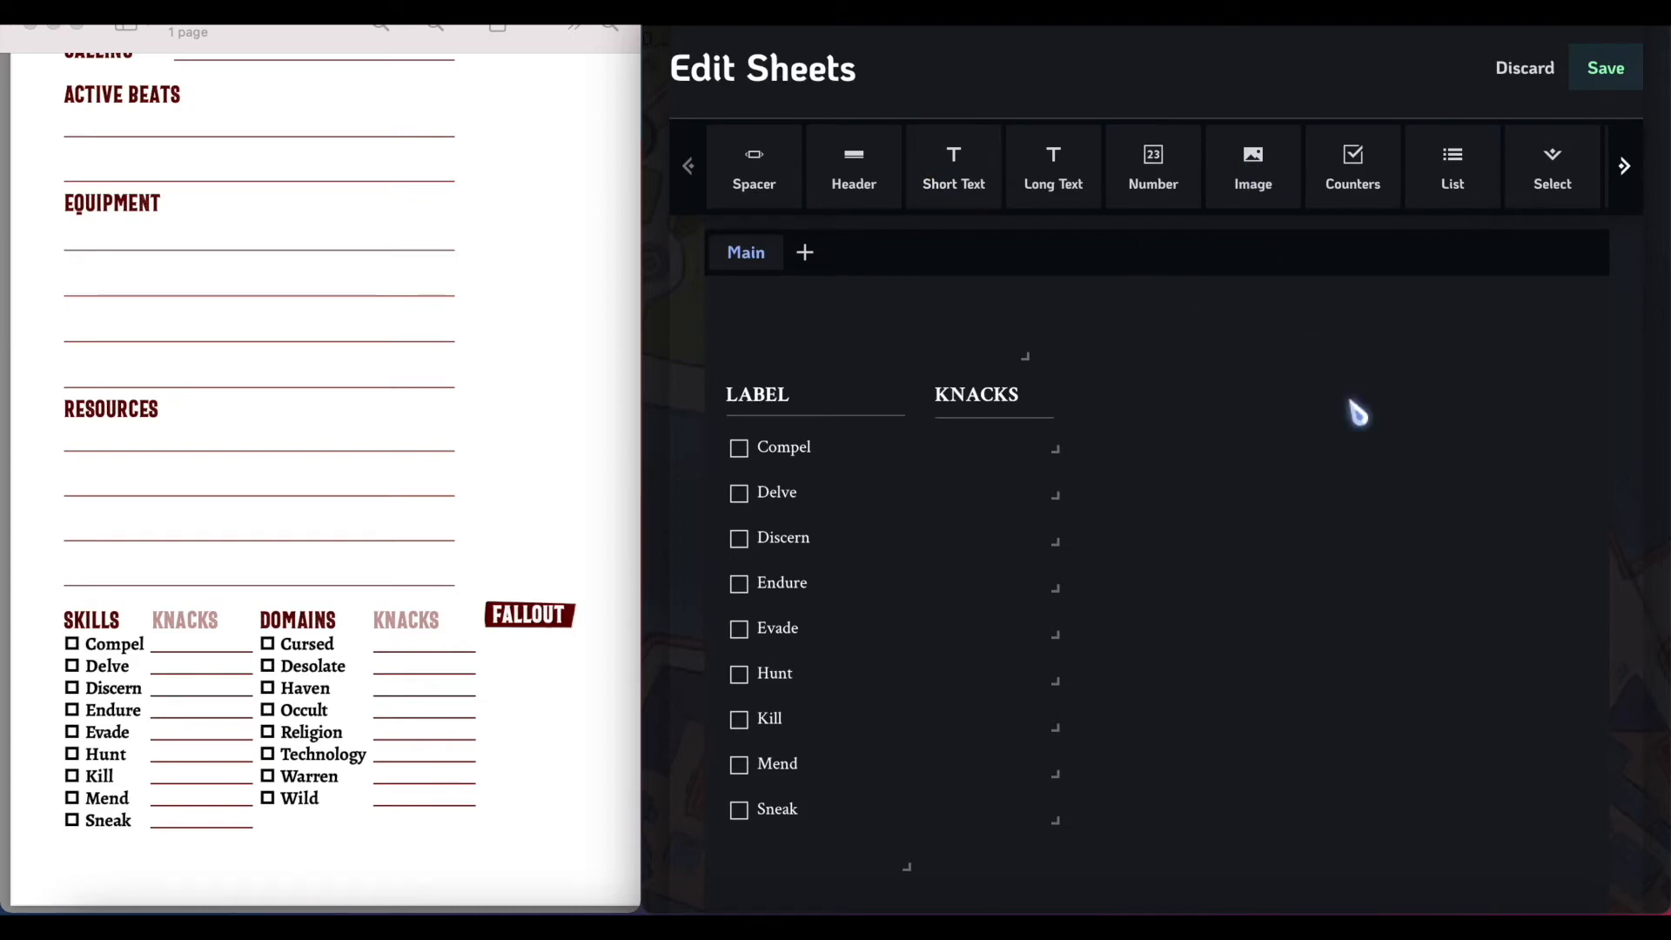
scroll(1103, 452, up, 8)
scroll(1103, 453, up, 3)
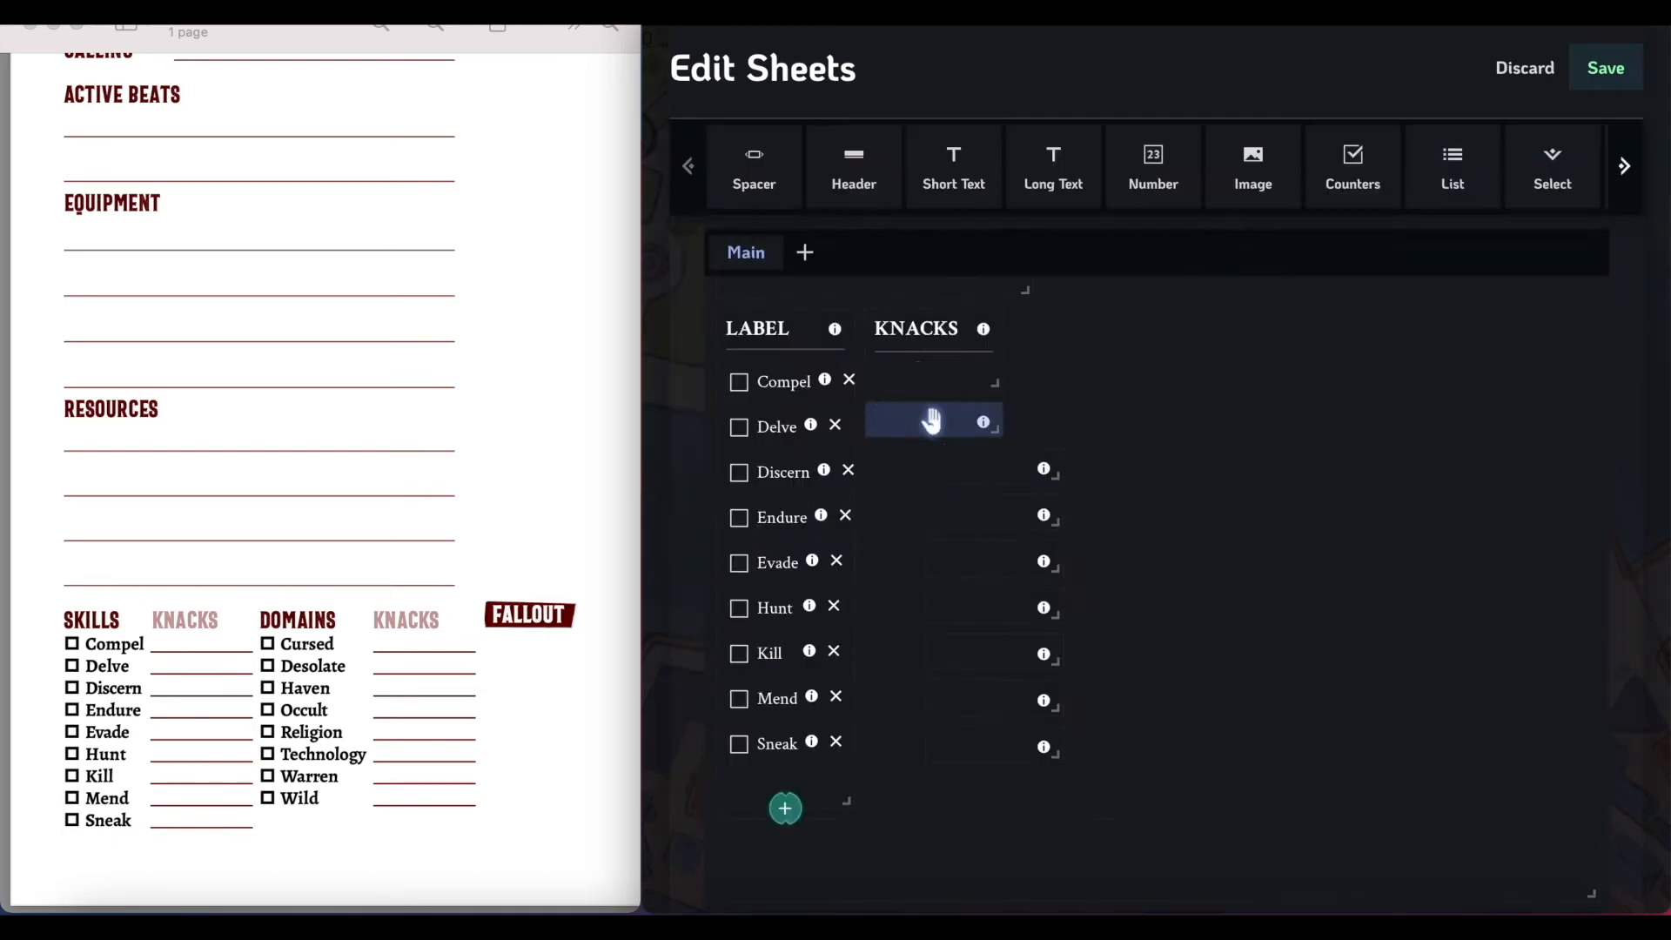
Move the unlabeled Short Text blocks into line beneath the KNACKS block, beside the narrowed skills list.
drag(923, 408, 934, 407)
drag(989, 467, 922, 605)
click(985, 554)
drag(1000, 642, 922, 696)
drag(985, 748, 932, 740)
click(1175, 735)
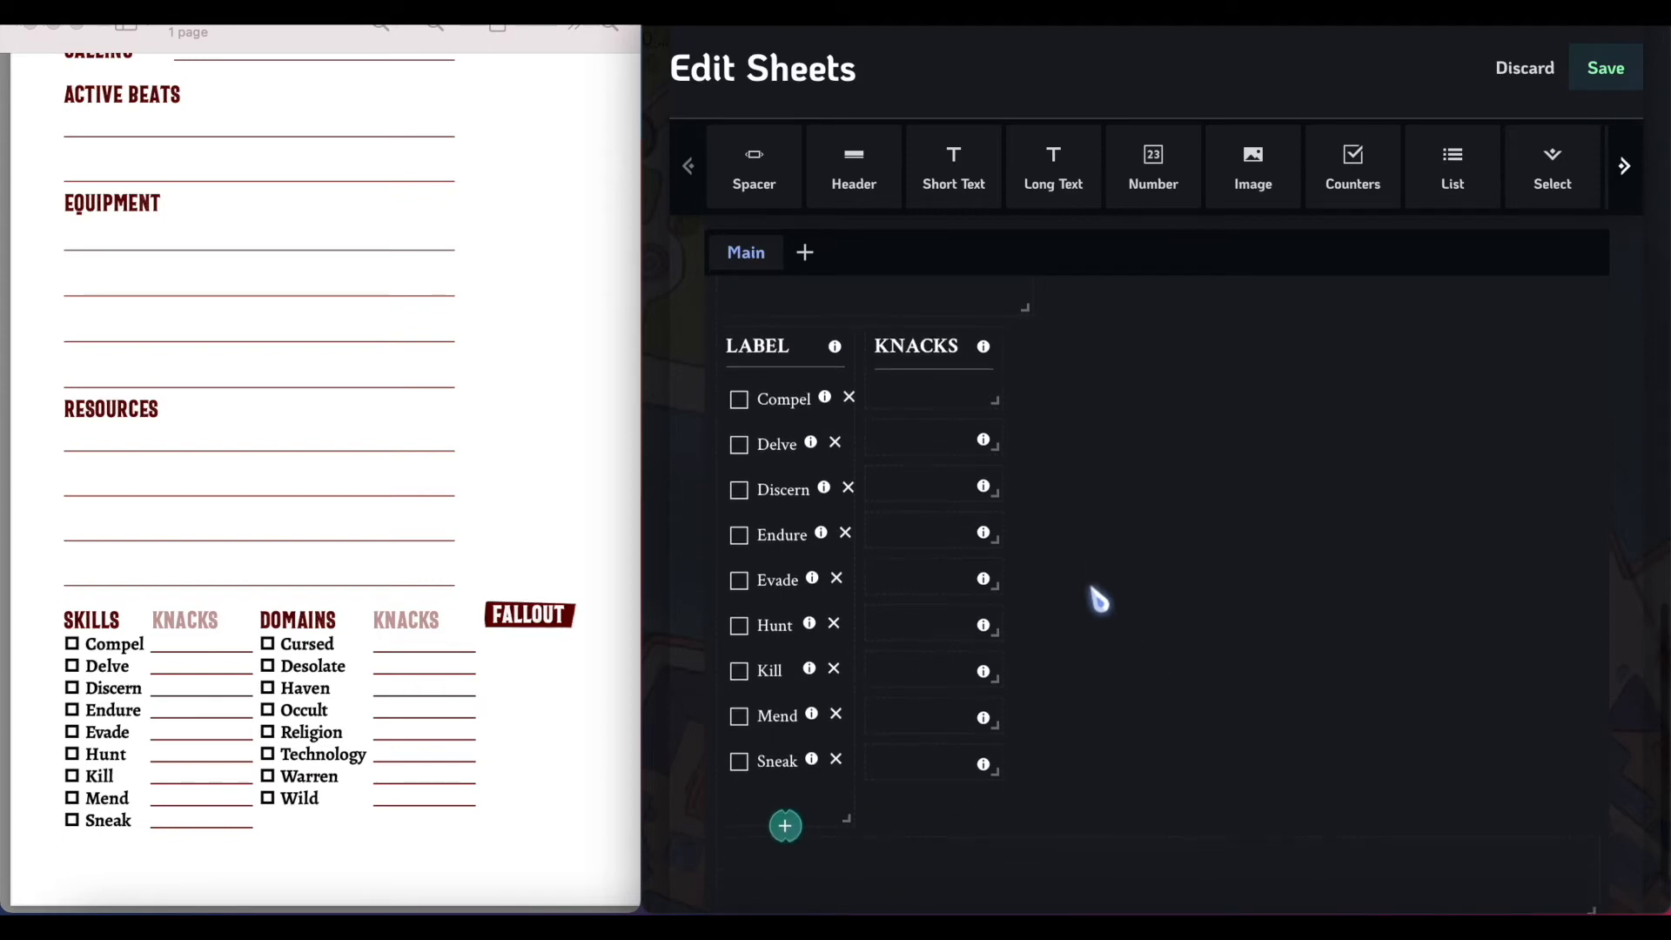
Look through the block types available for the sheet, from Spacer to Deck.
scroll(1201, 209, right, 5)
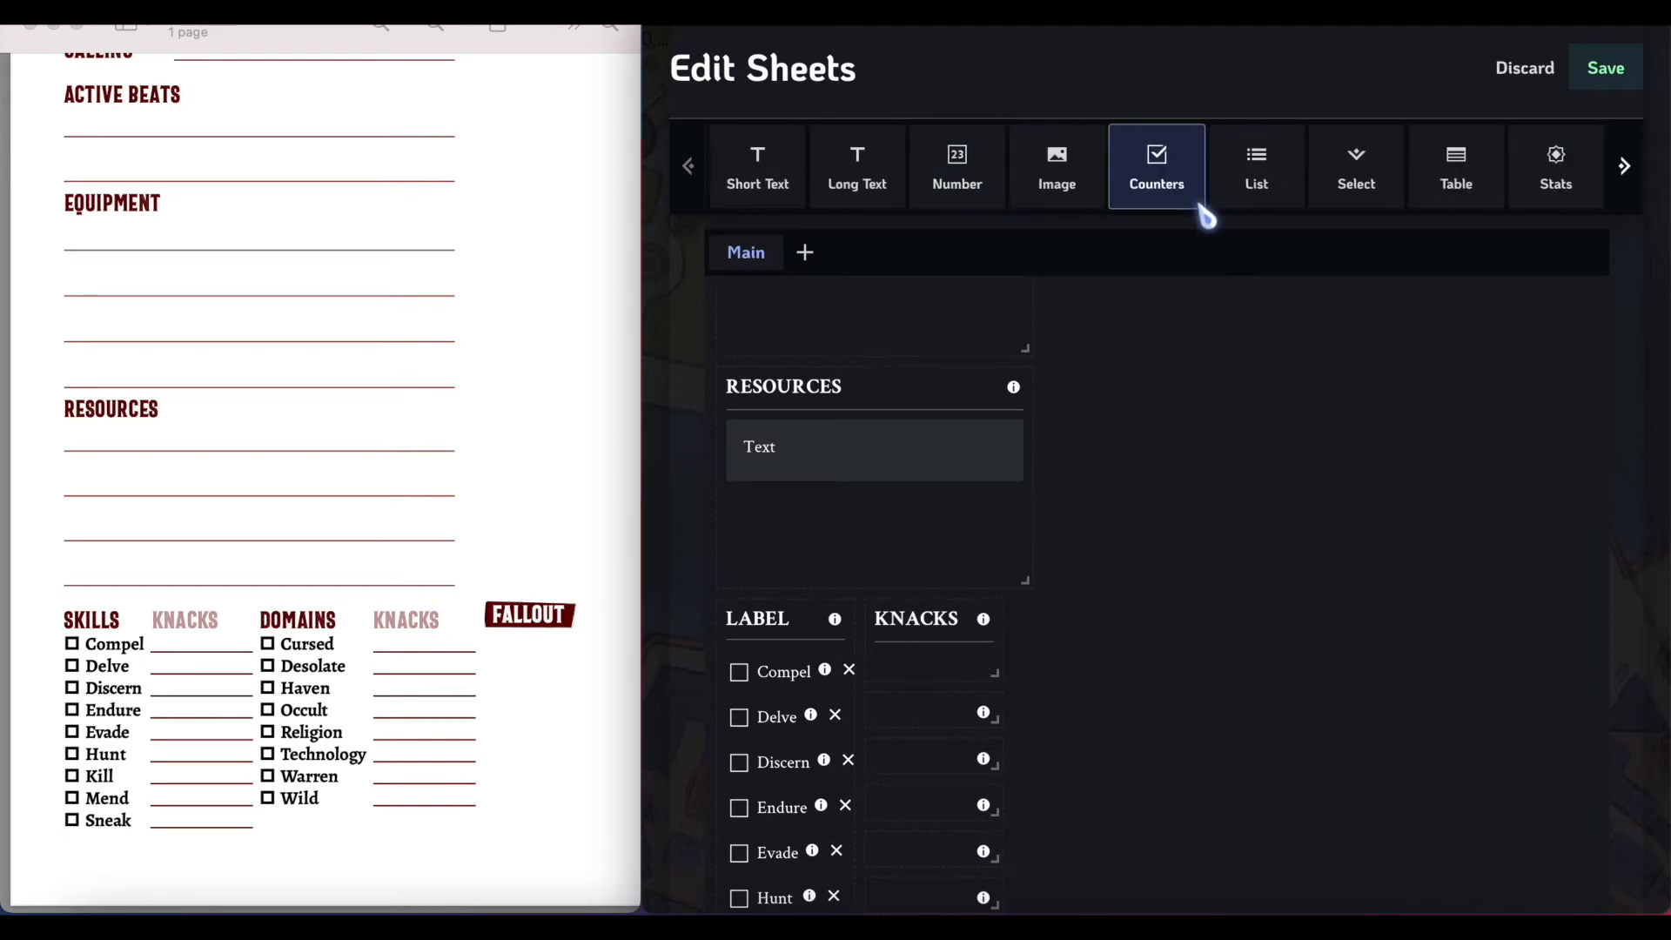
scroll(1235, 214, right, 4)
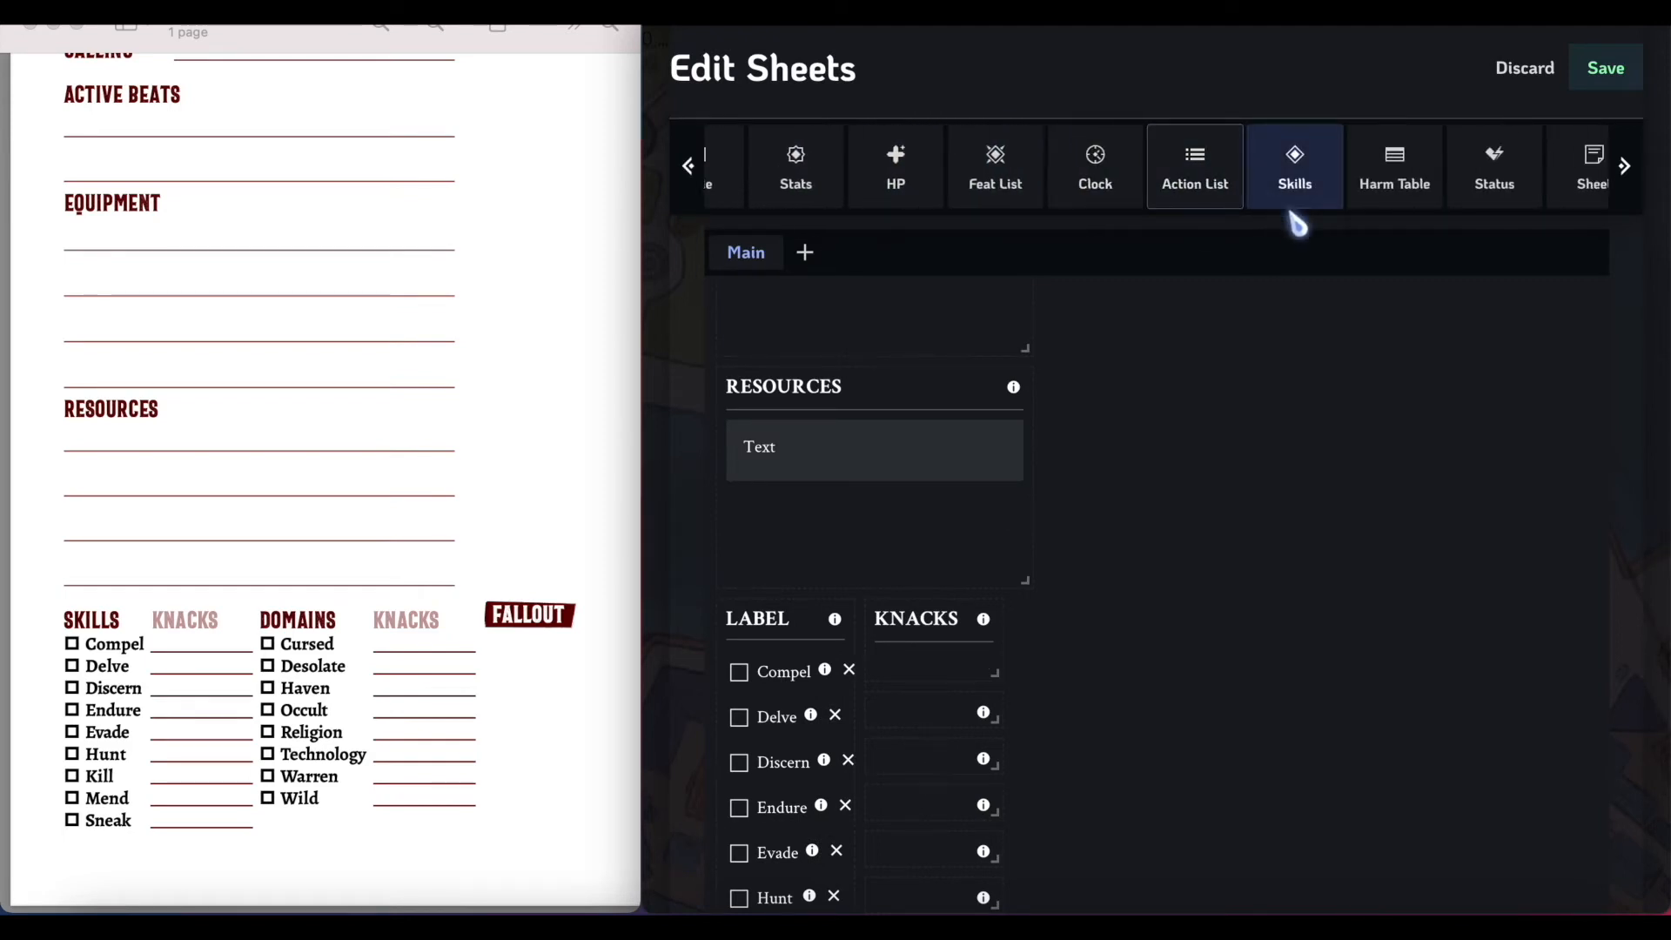
scroll(1291, 221, right, 2)
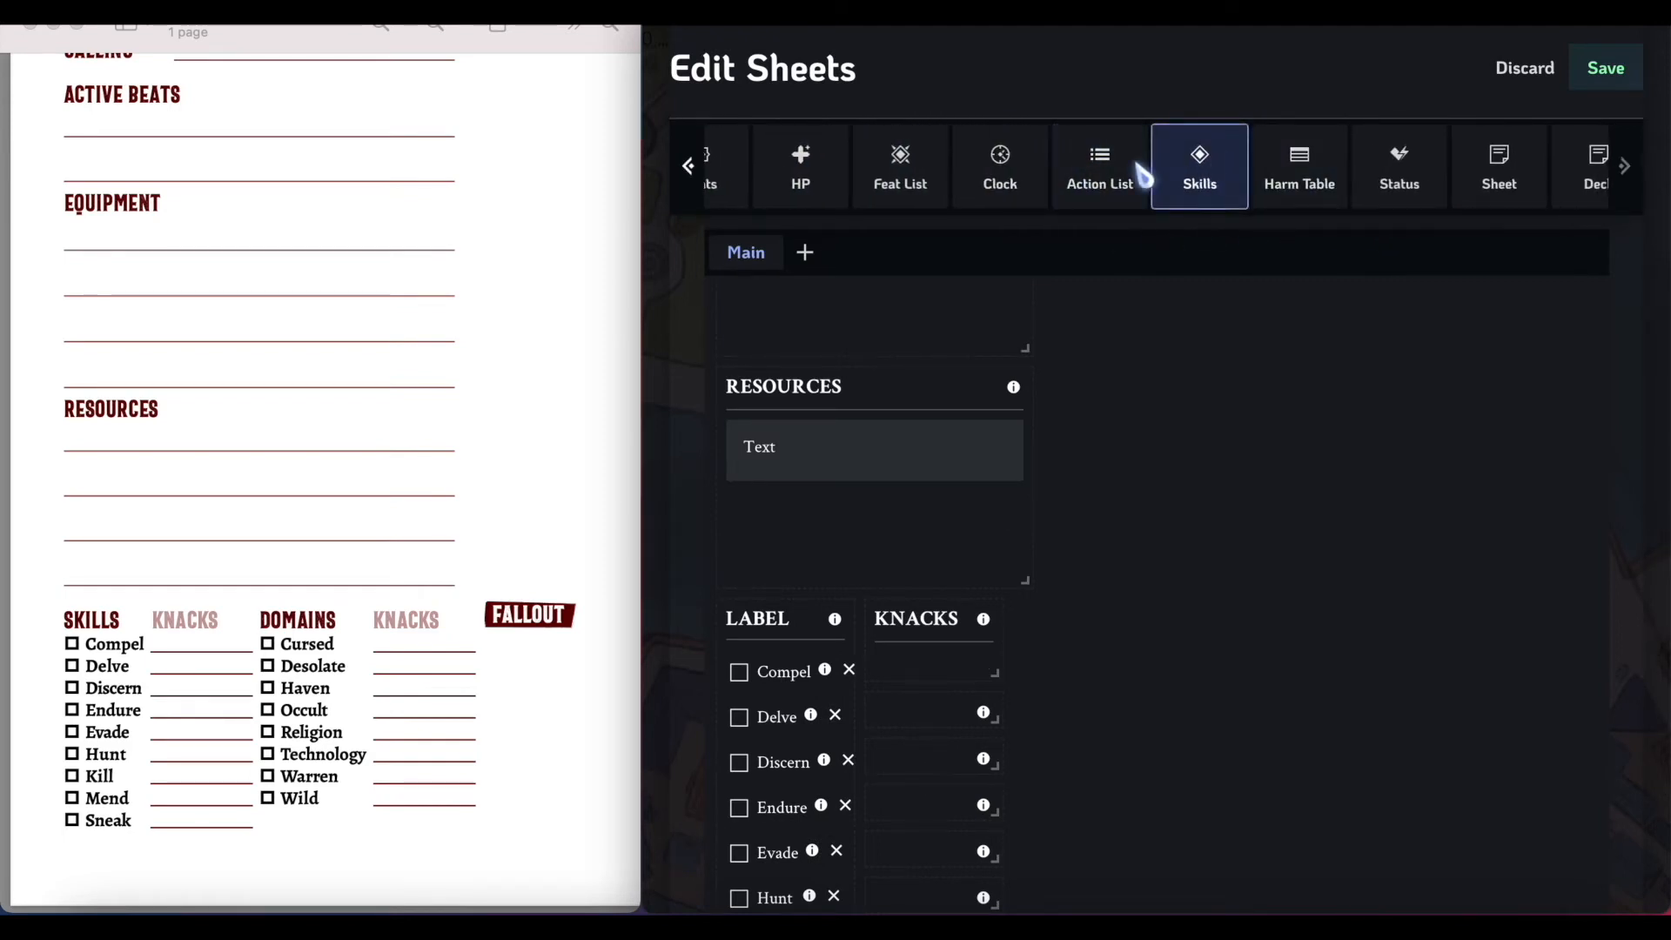
scroll(1171, 187, right, 2)
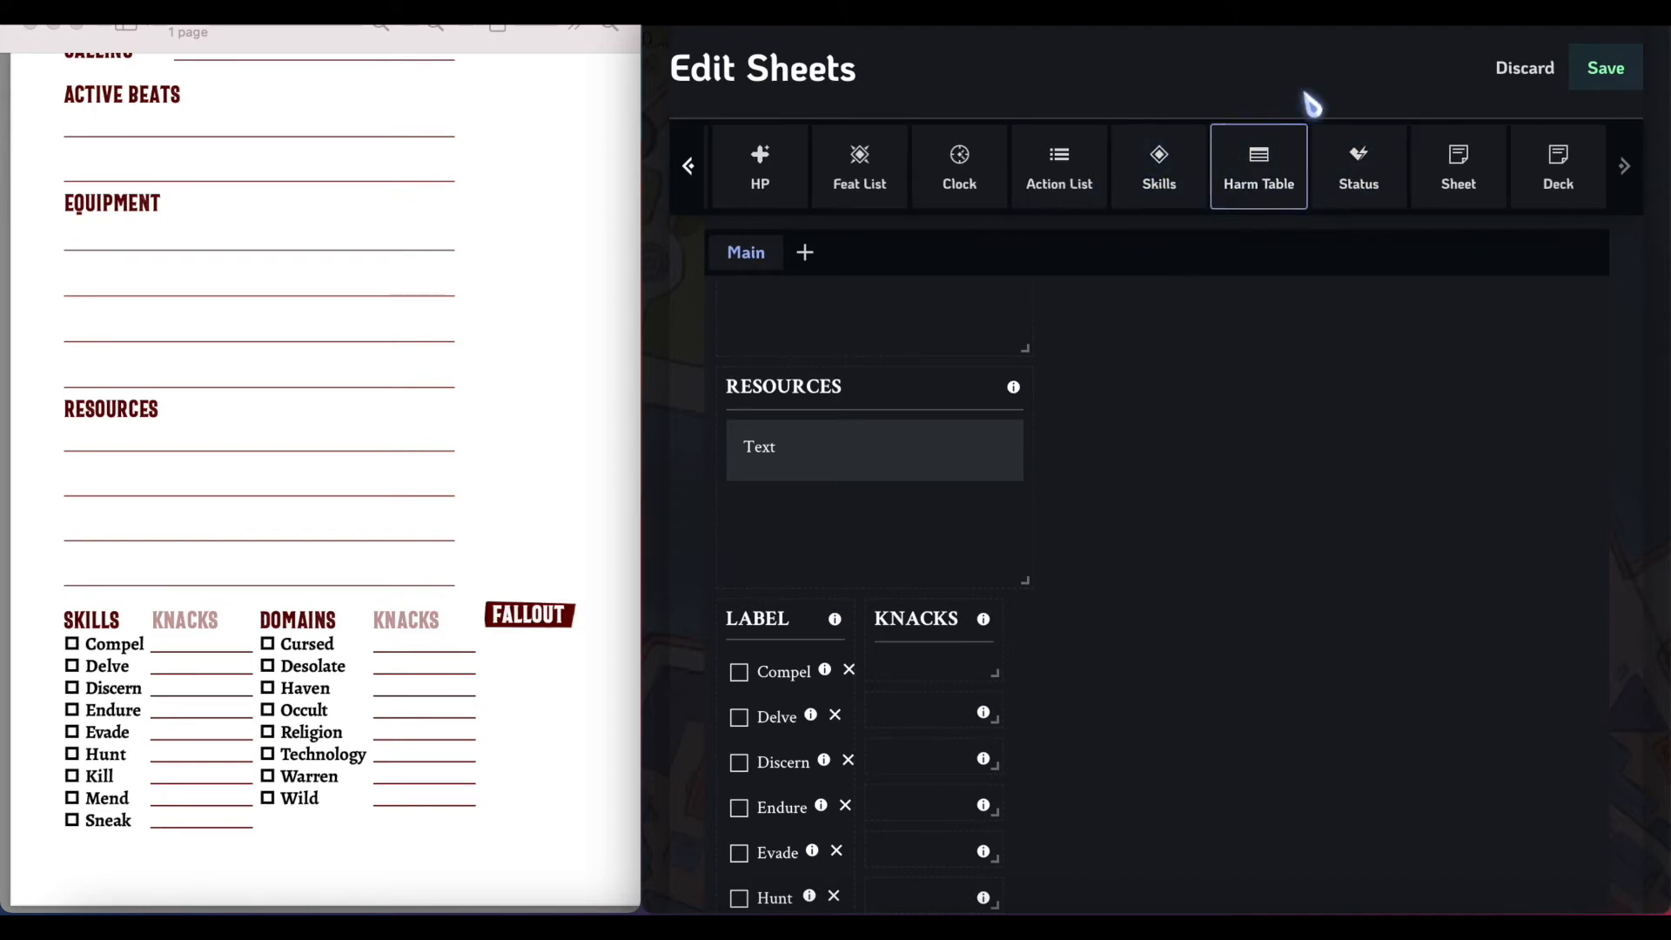
scroll(1266, 167, right, 1)
scroll(1273, 174, left, 10)
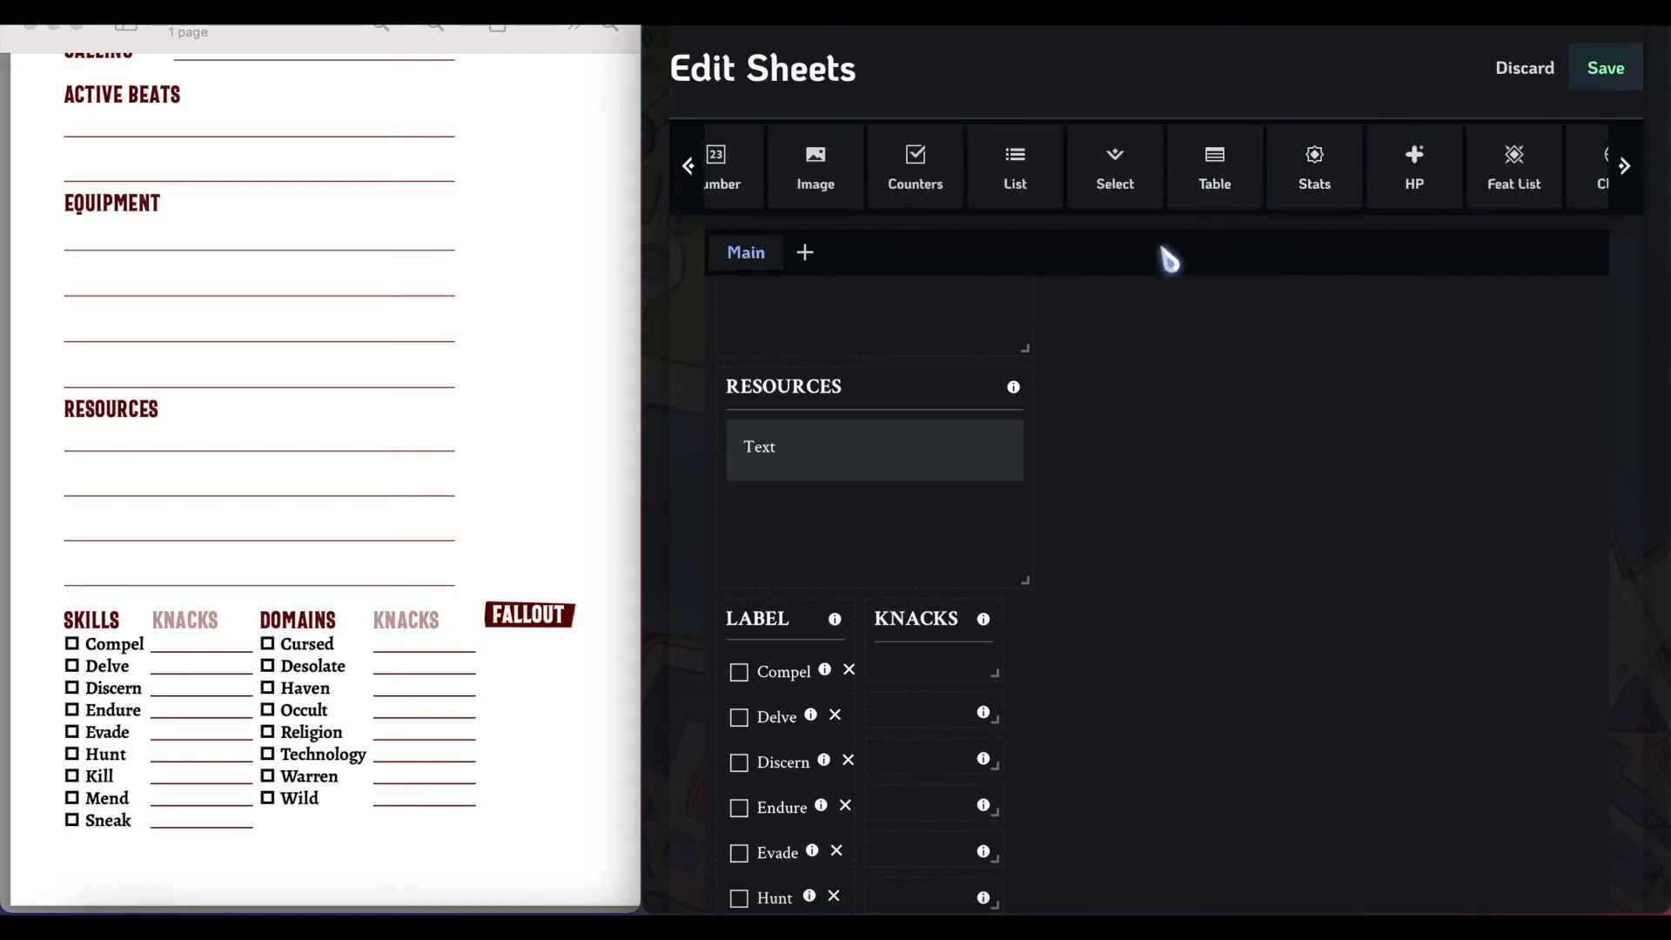
scroll(1220, 175, left, 7)
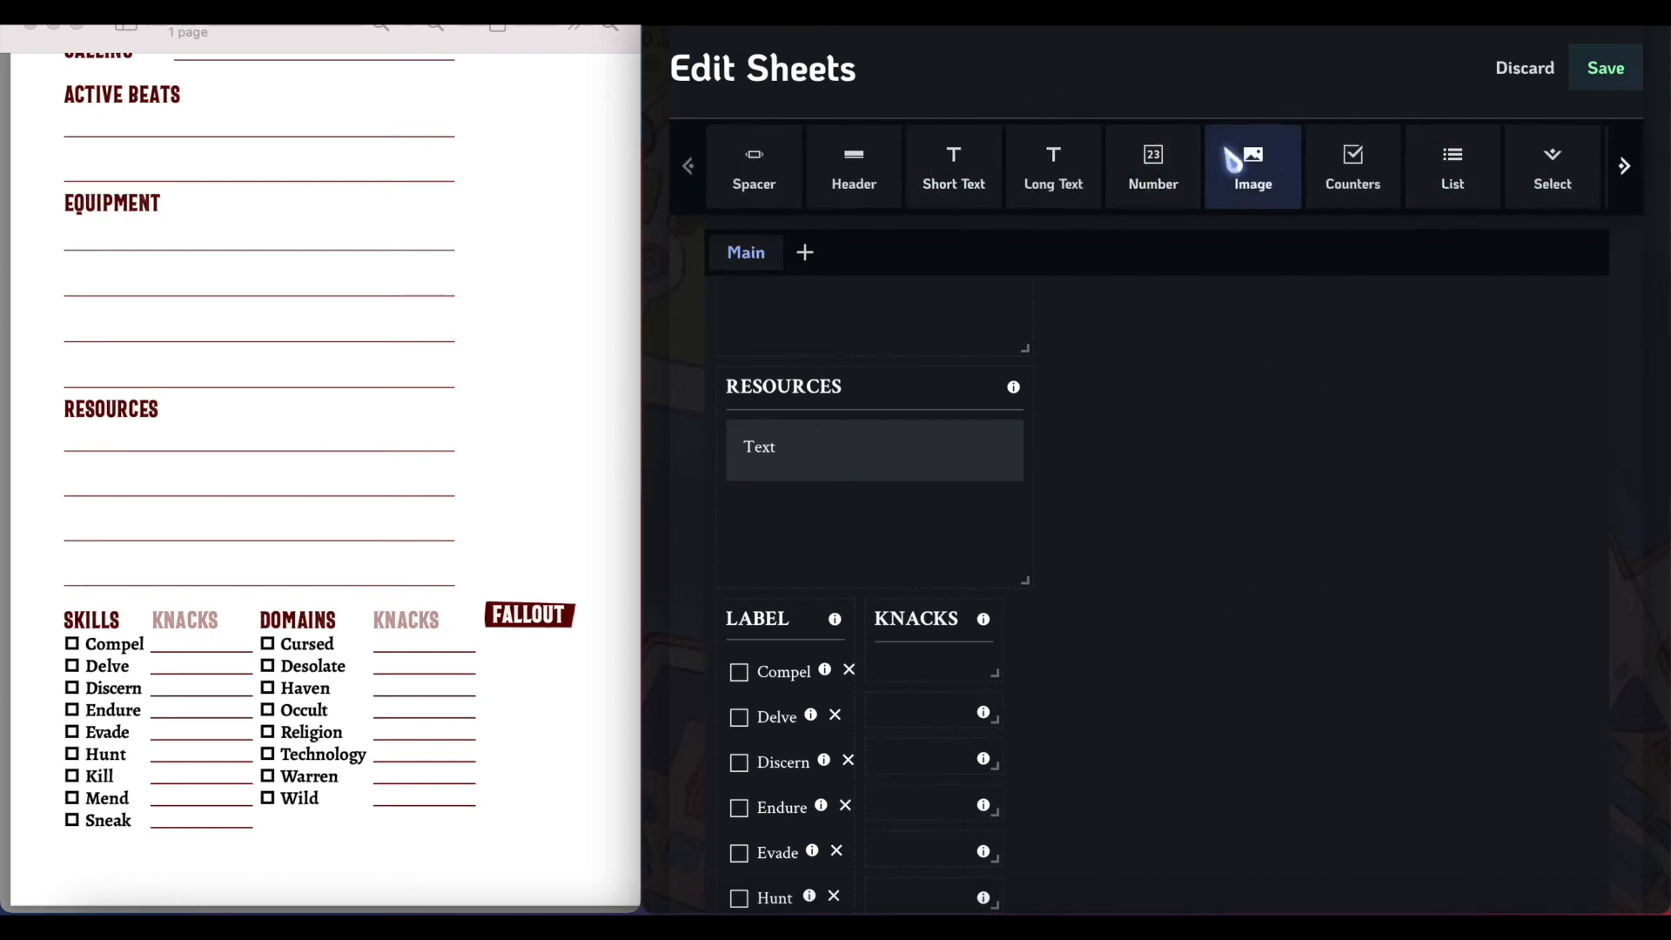
Label the skills list SKILLS and duplicate it beside KNACKS as a DOMAINS list with Cursed, Desolate, Haven, Occult, Religion, Technology, Warren and Wild.
scroll(1062, 383, down, 3)
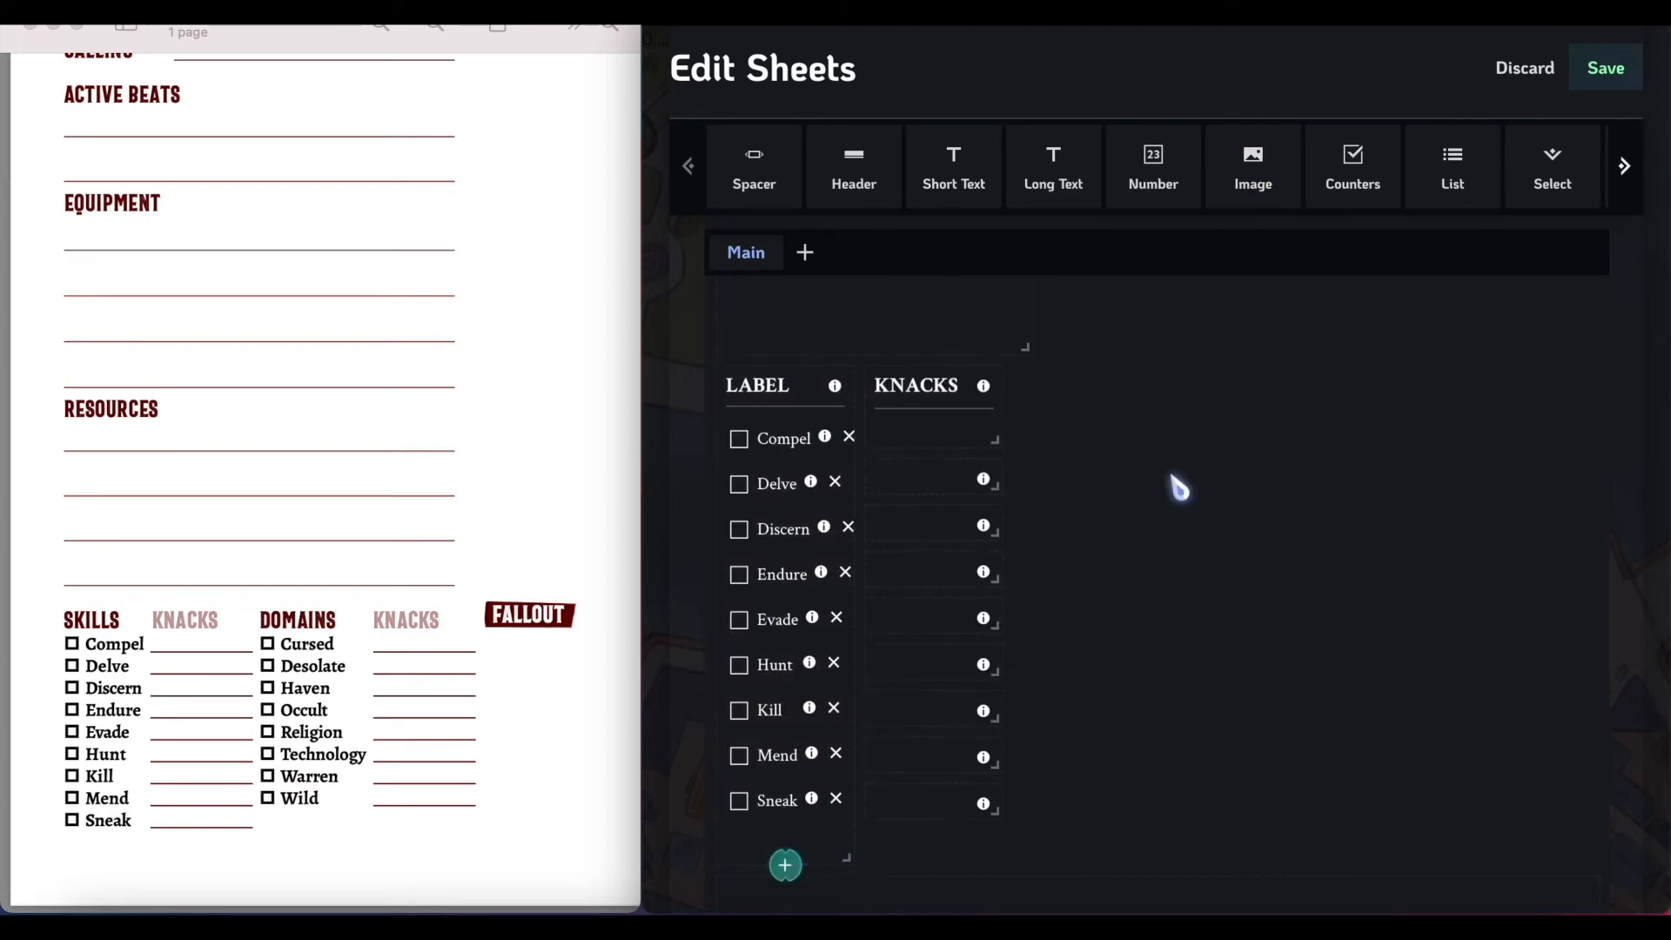
scroll(1212, 765, down, 1)
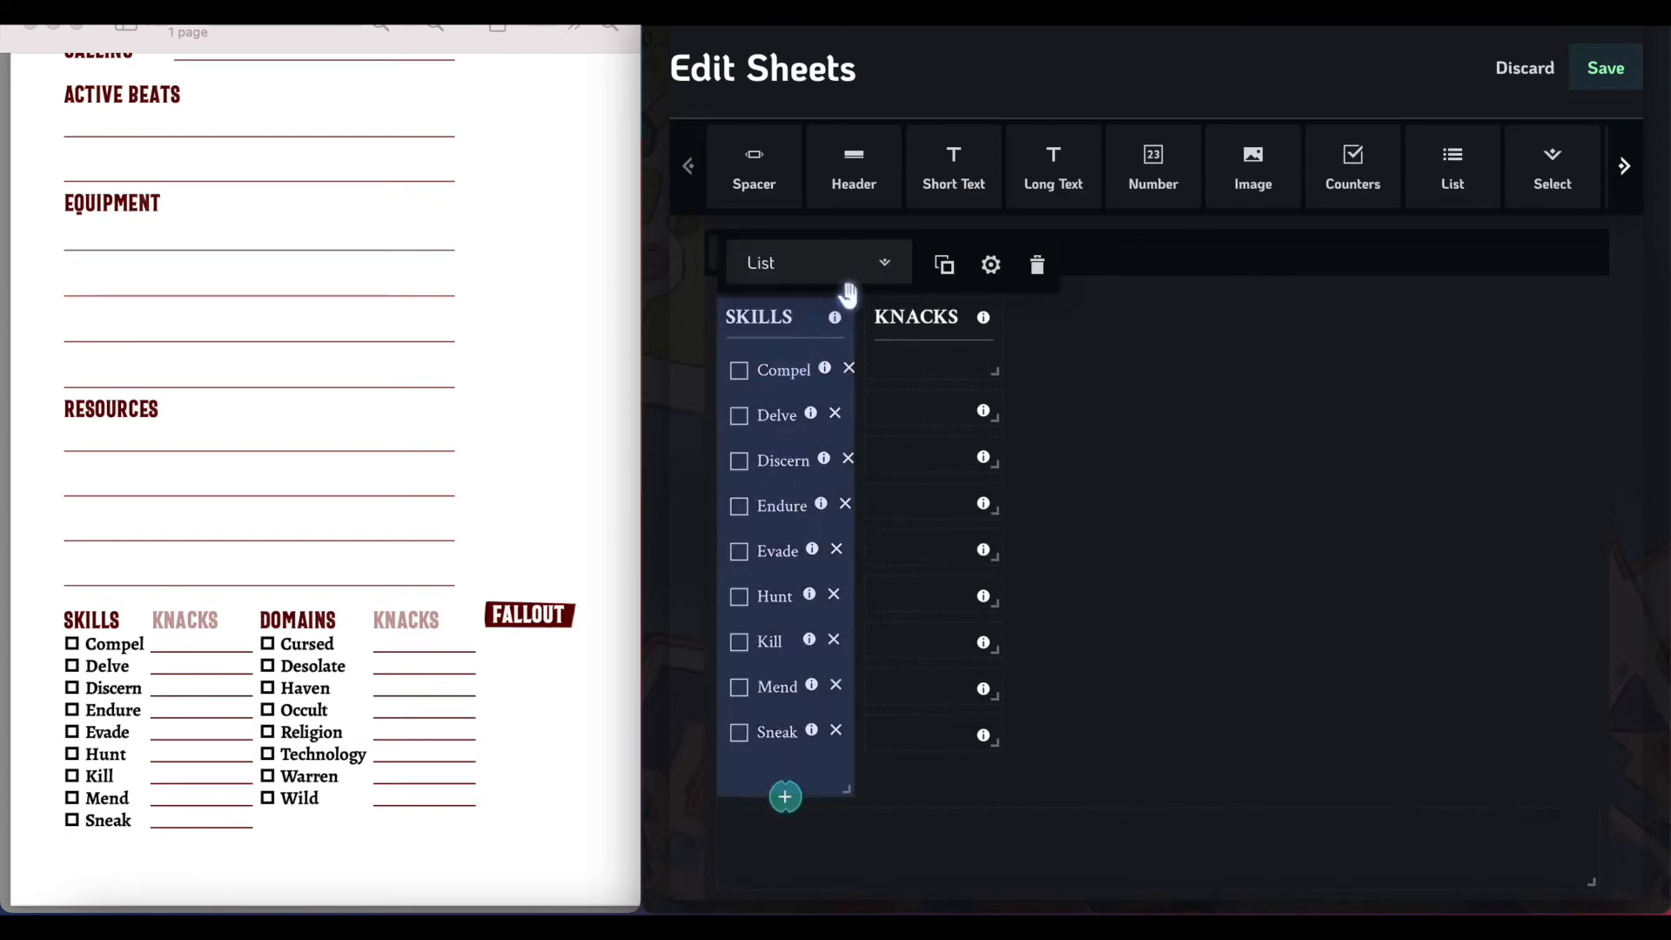
click(944, 264)
drag(801, 862, 1116, 357)
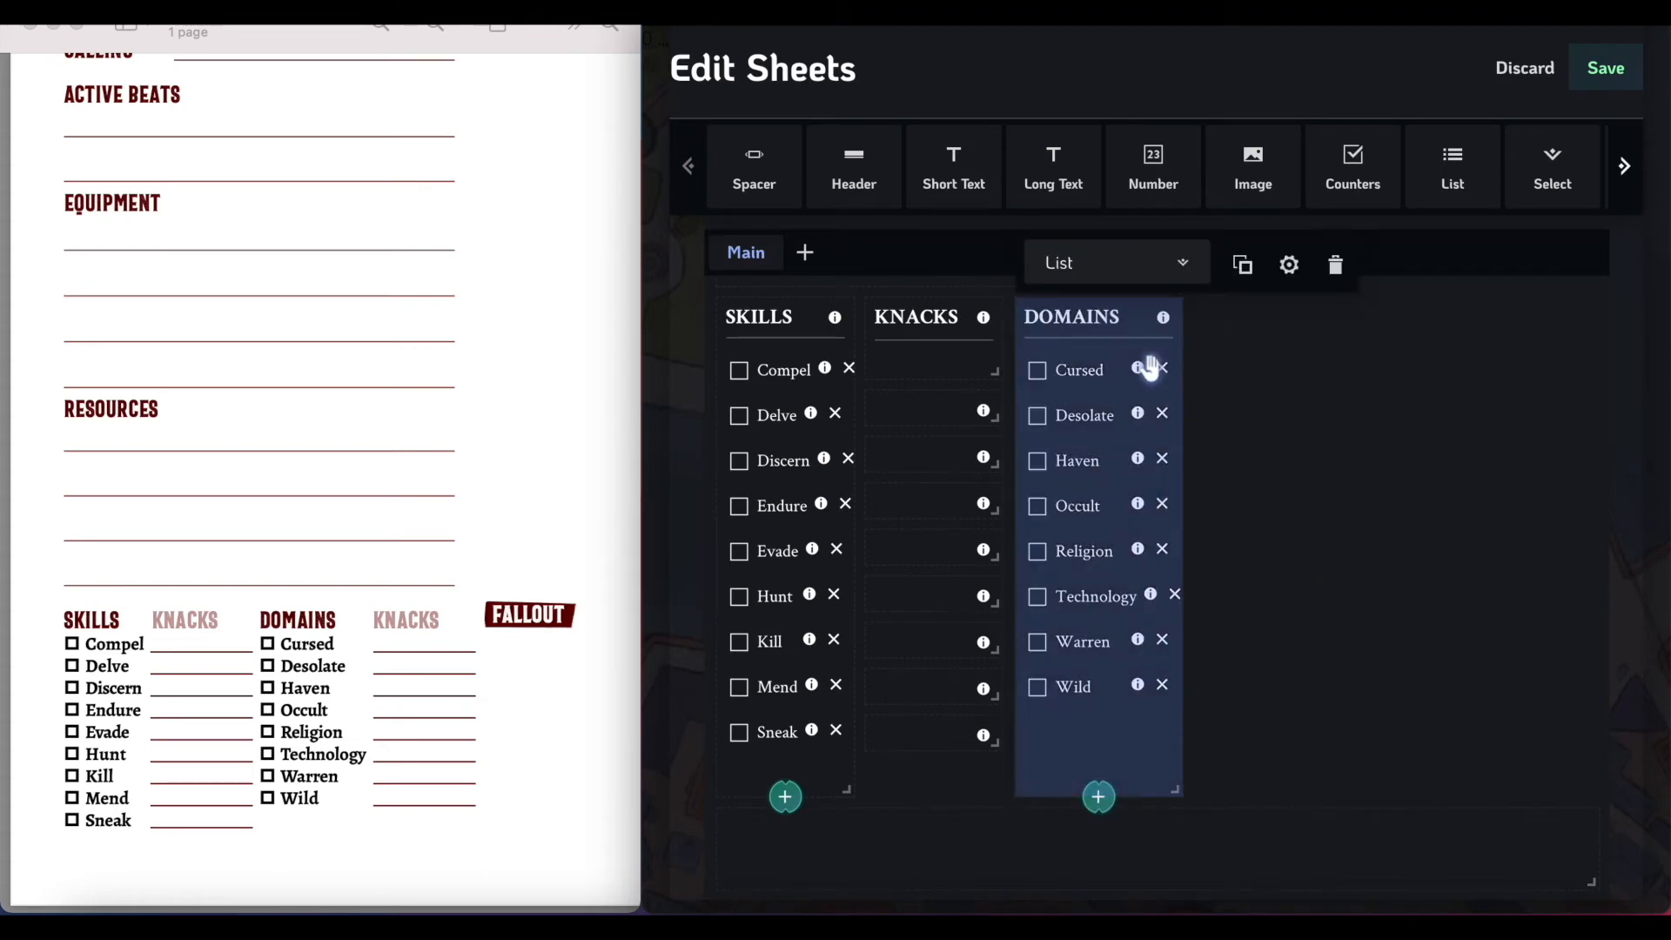
Open the hover text field of the Cursed domain and close it without entering anything.
click(1139, 370)
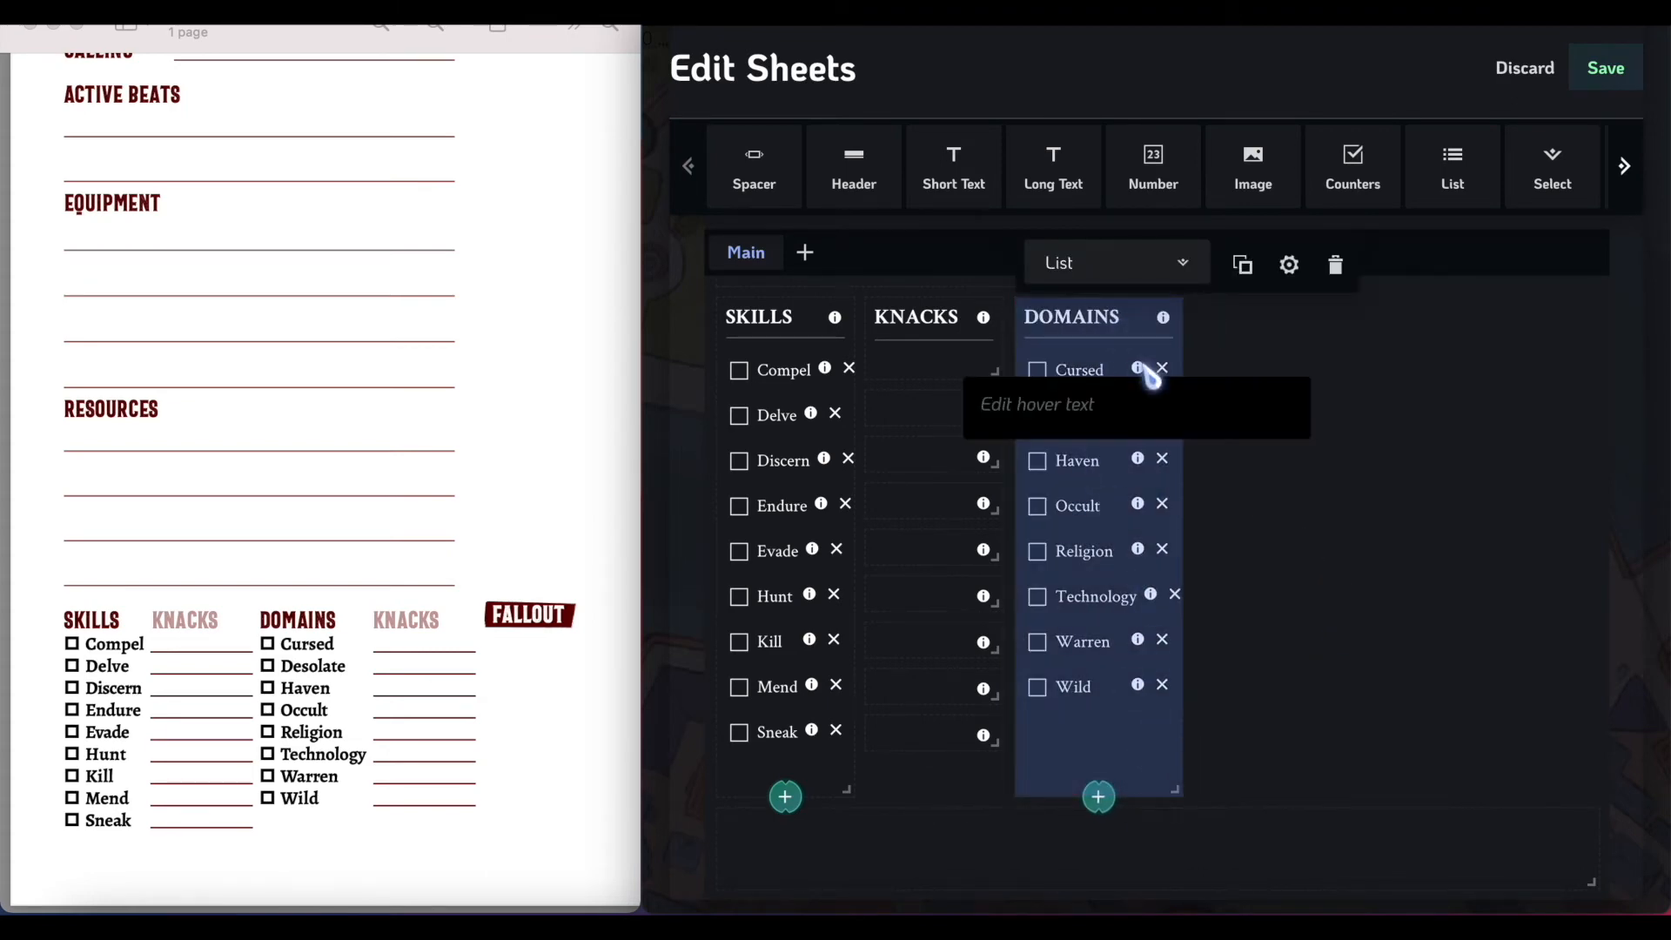
click(1489, 325)
scroll(1401, 411, up, 1)
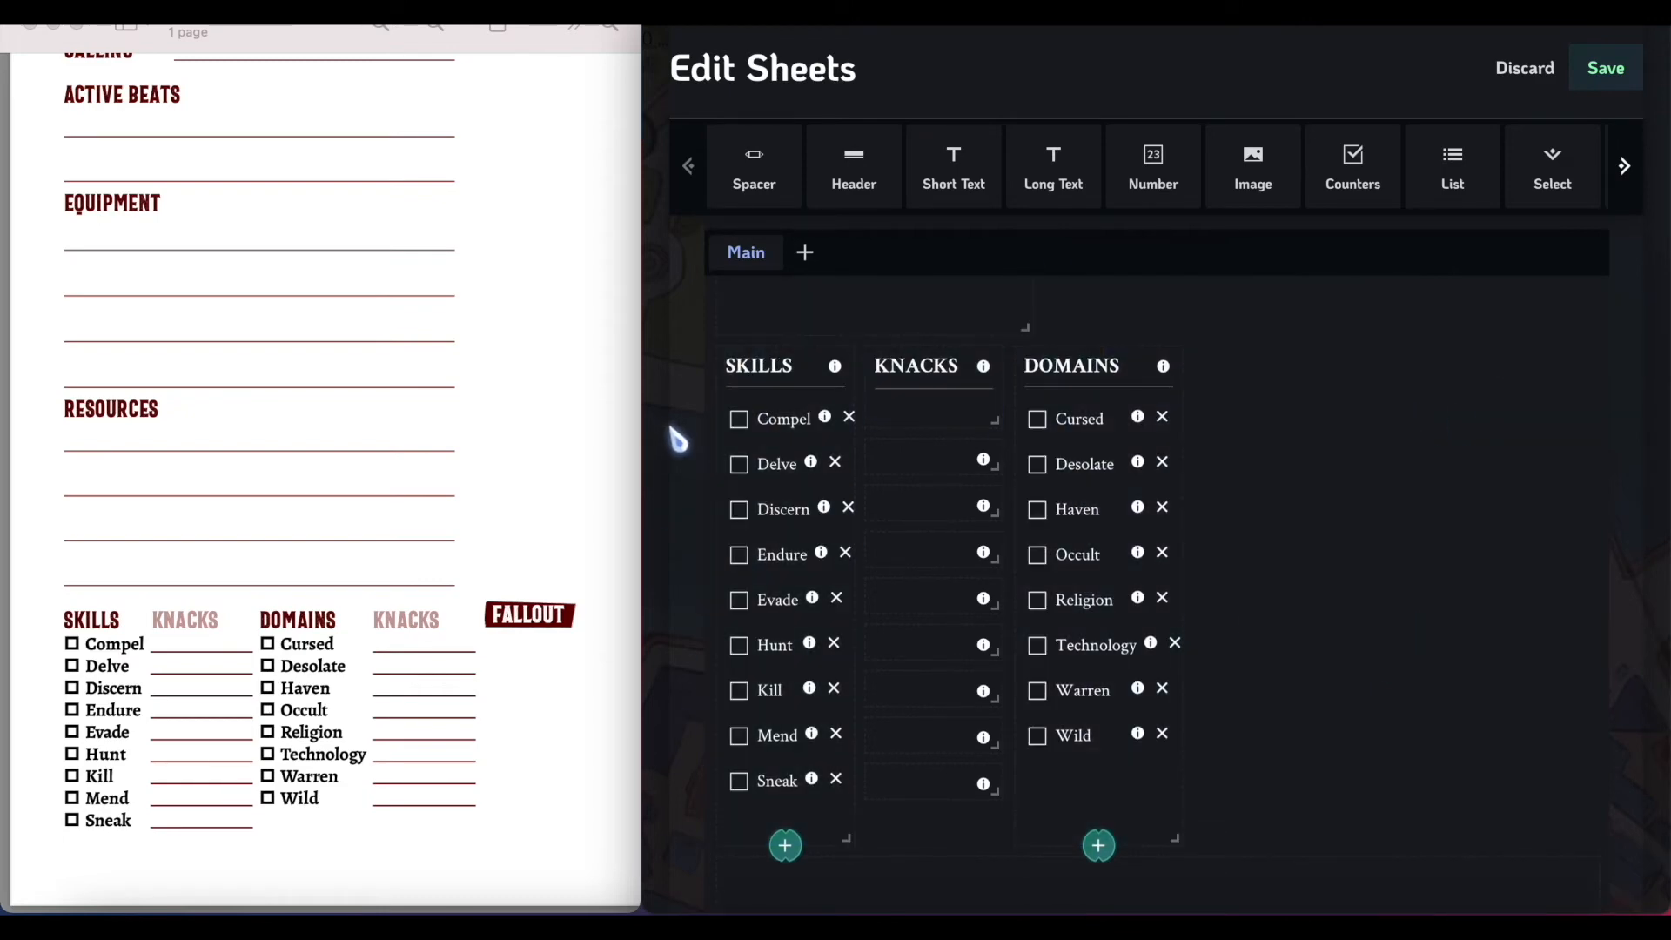
scroll(1271, 429, down, 1)
scroll(1272, 429, up, 1)
scroll(1271, 429, down, 1)
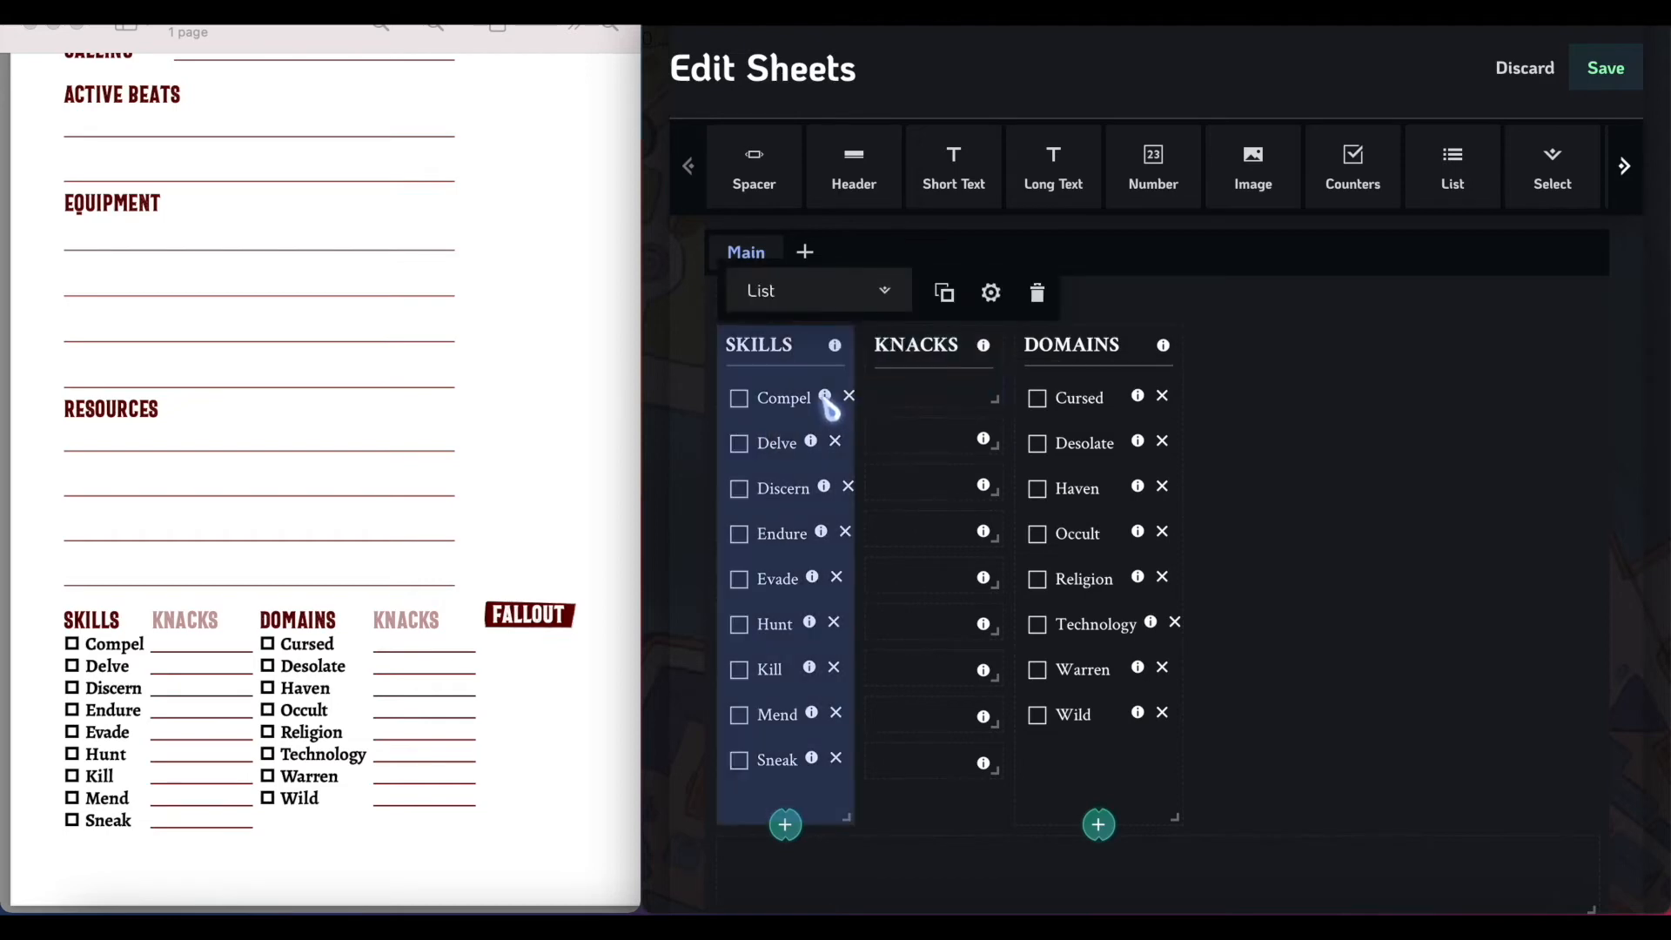
Set the hover text of the Compel skill to "Charm or persuade another character".
mouse_move(833, 399)
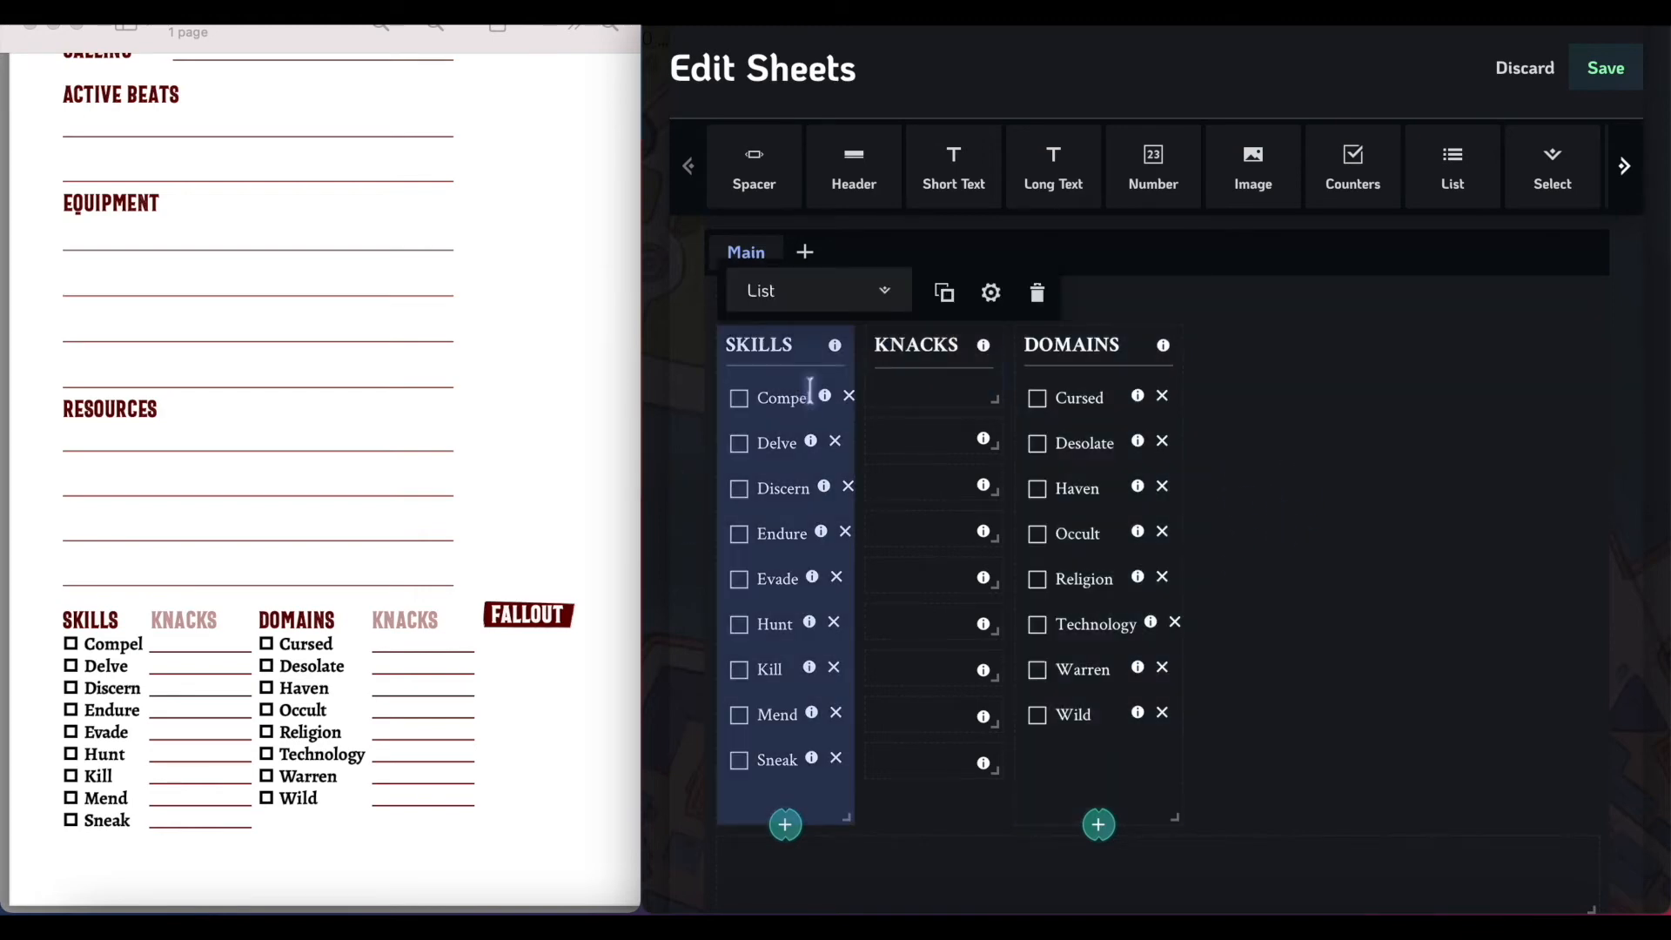
scroll(1243, 415, up, 10)
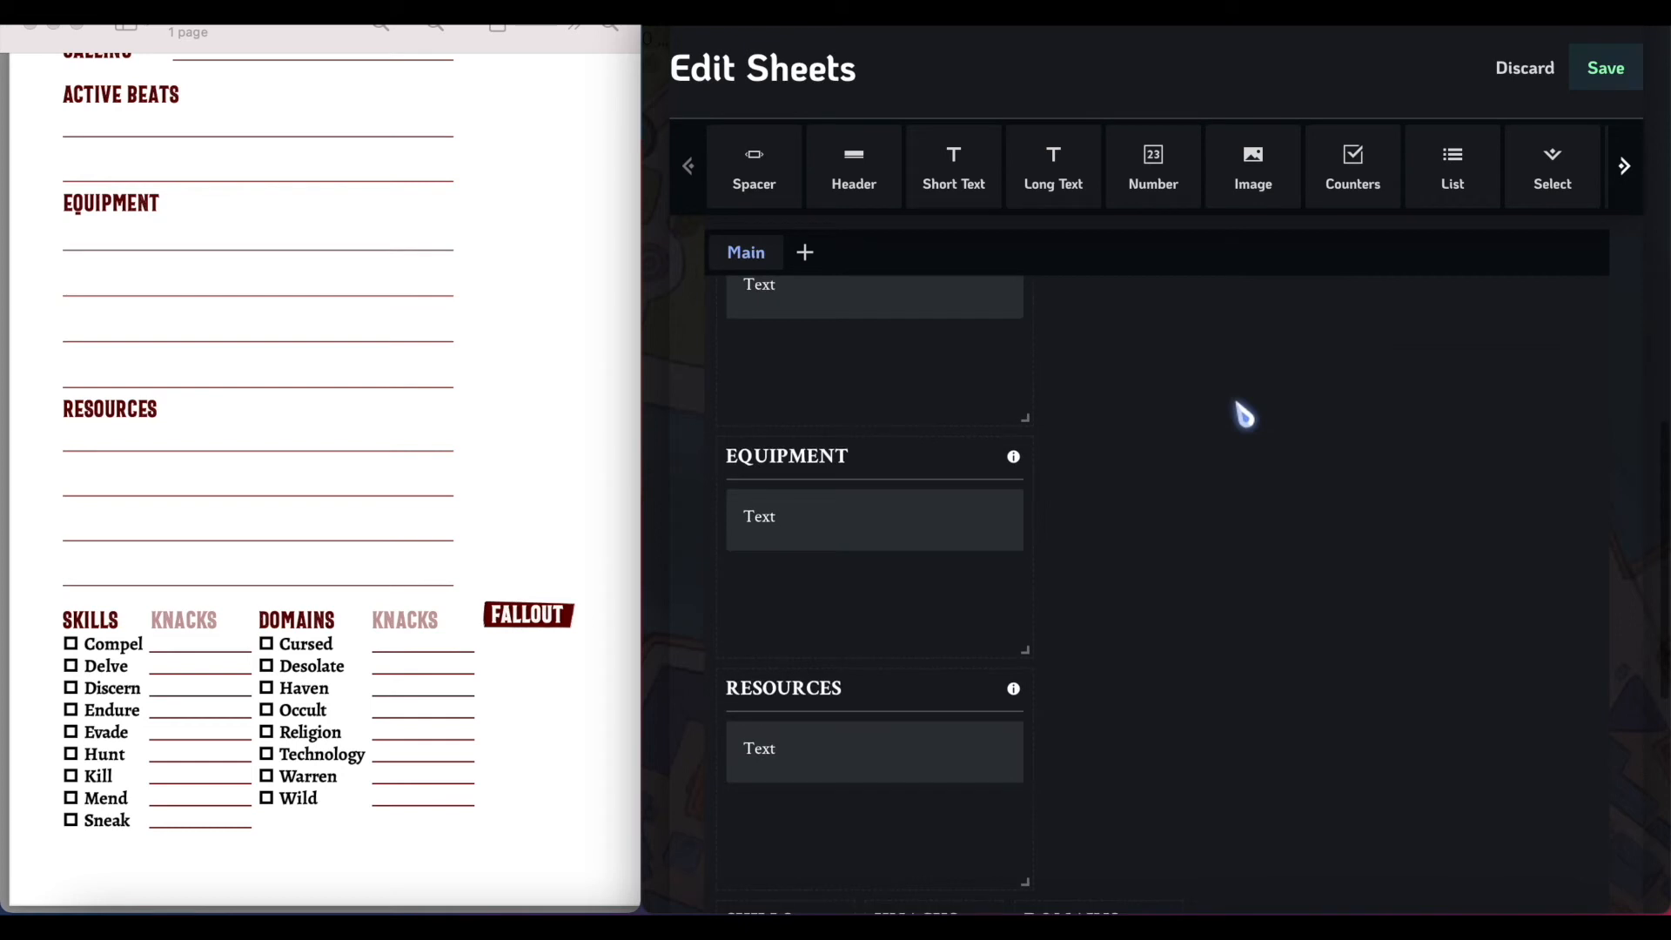
scroll(1157, 619, down, 2)
scroll(1157, 619, down, 6)
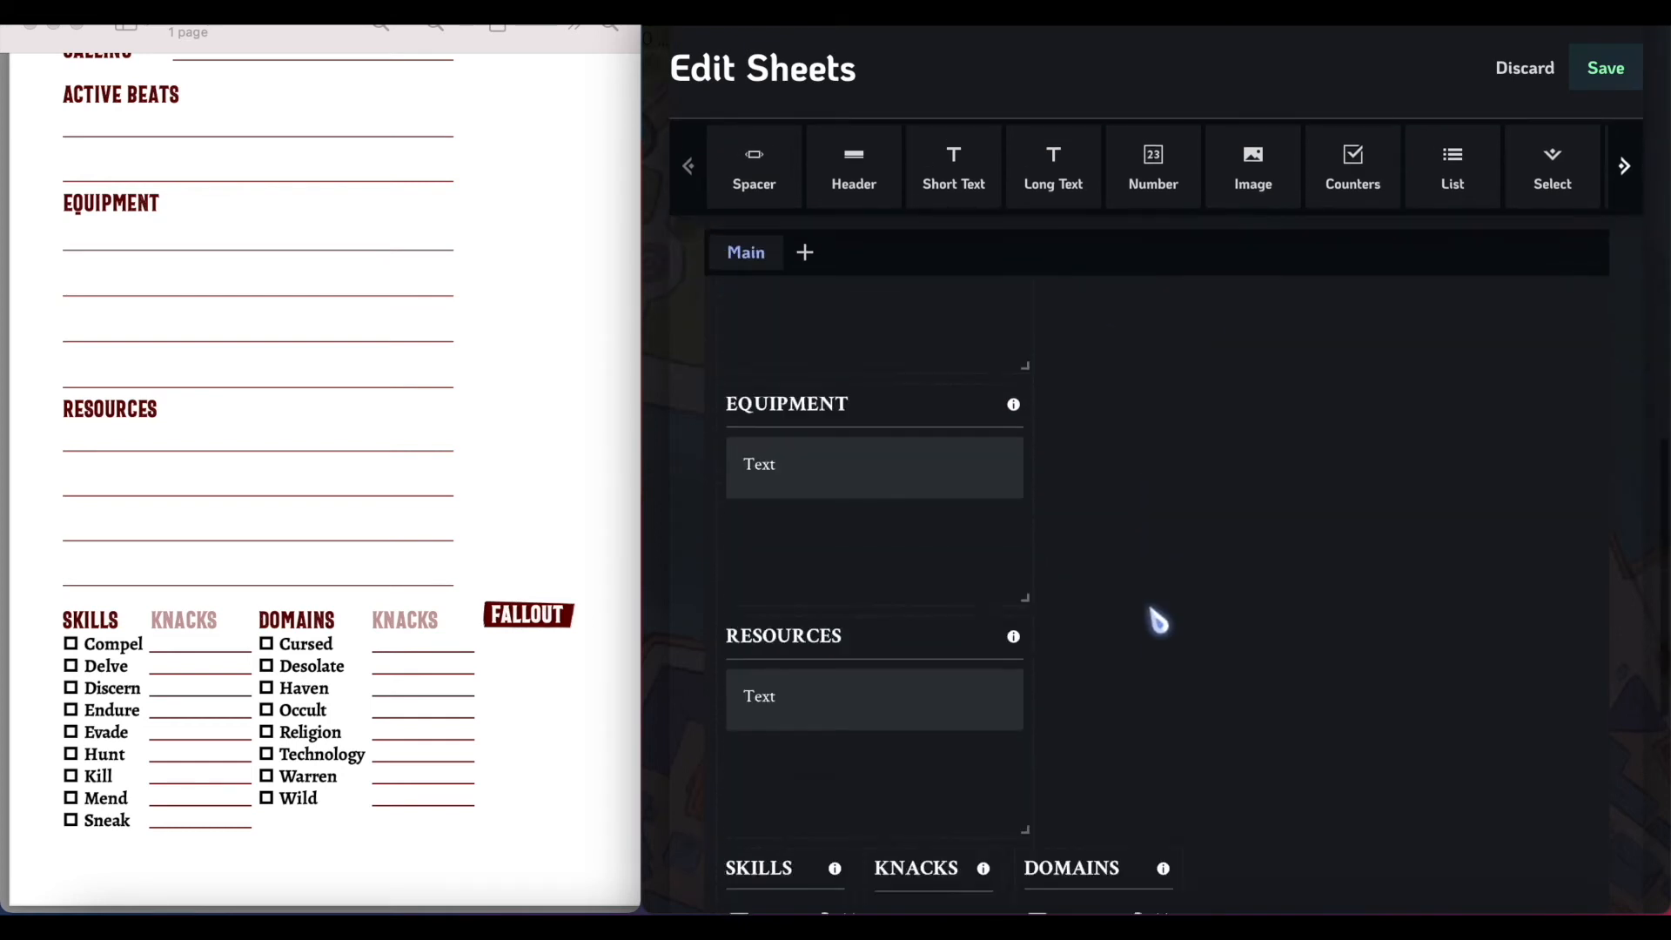
scroll(1297, 570, down, 2)
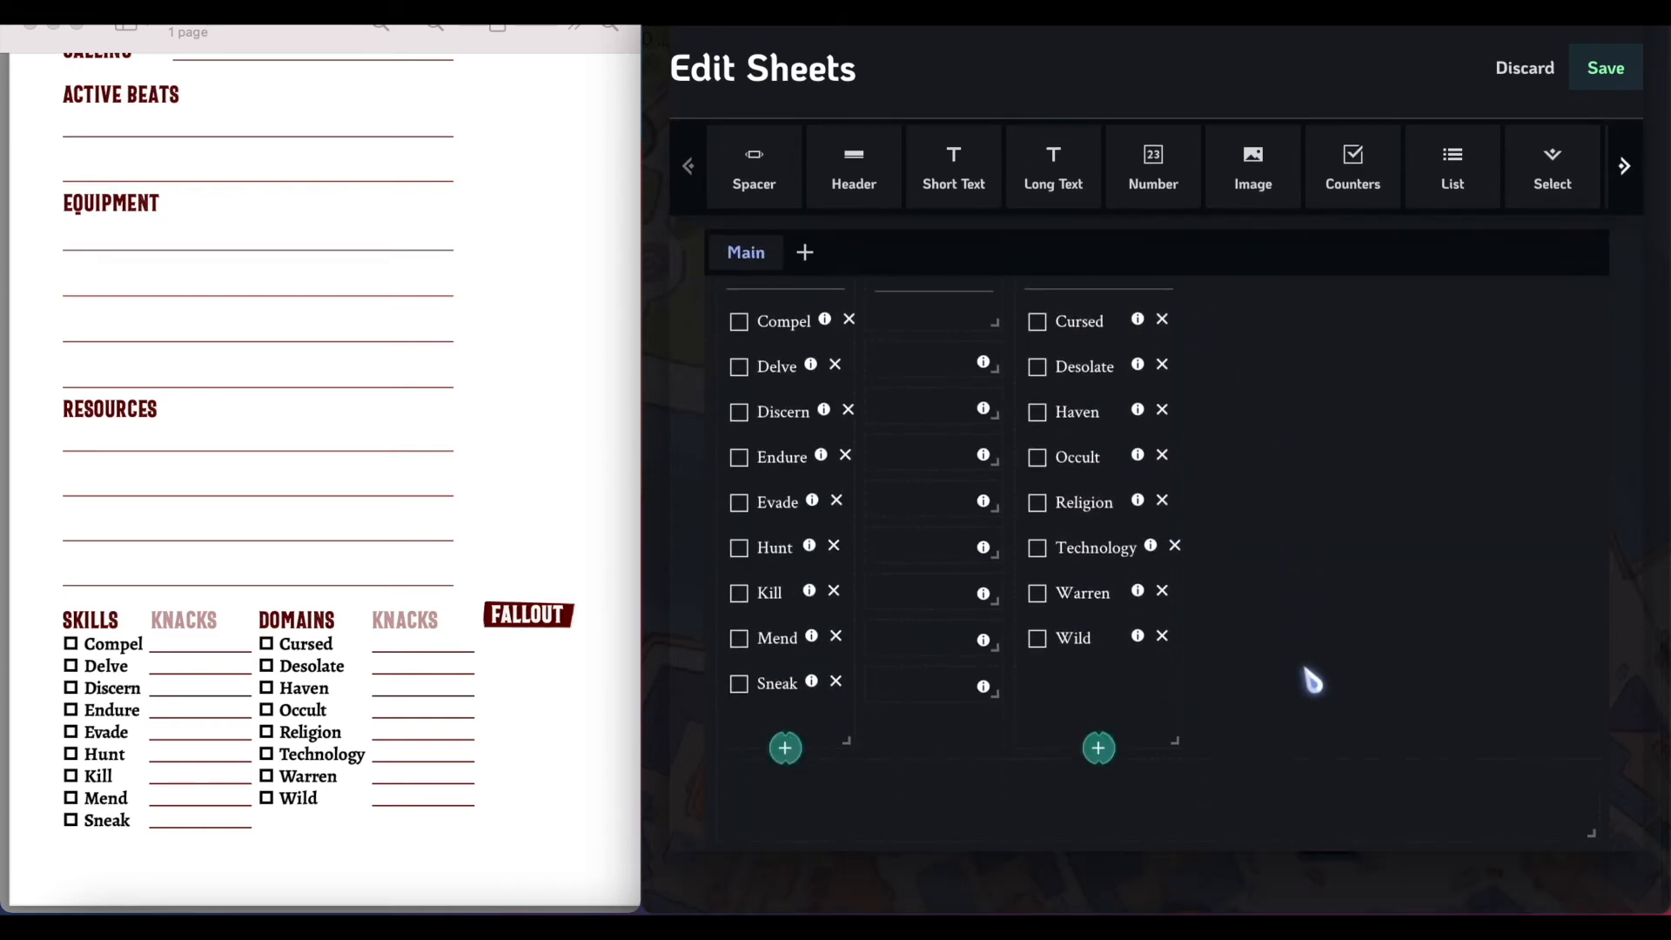
scroll(1312, 679, up, 2)
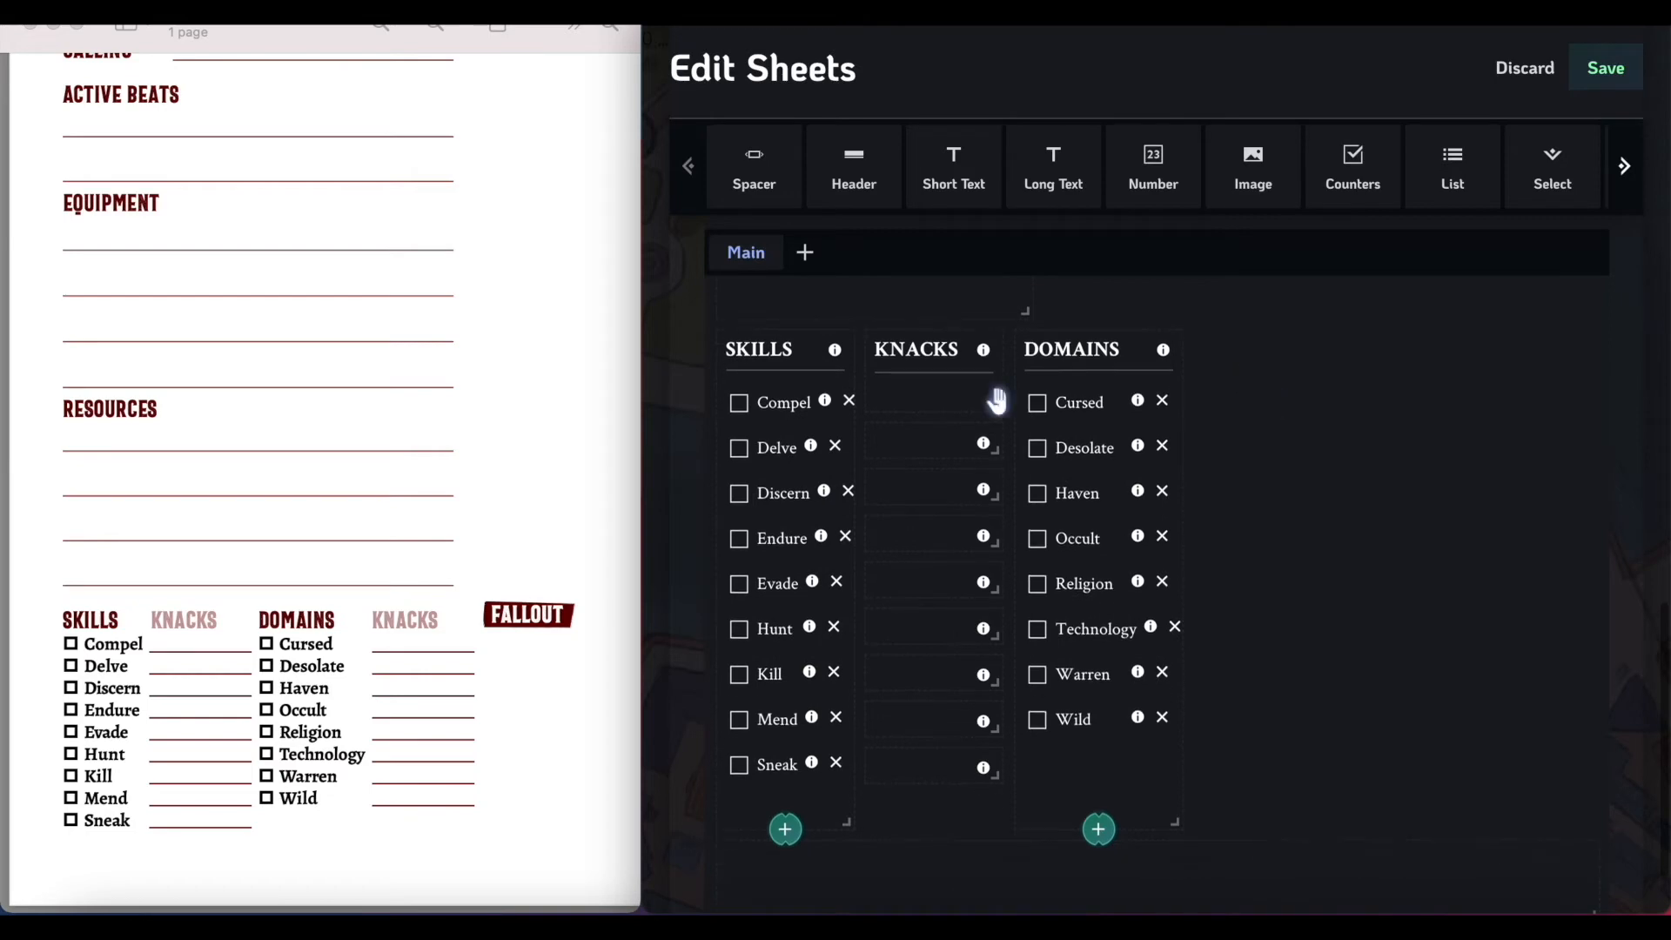
click(825, 402)
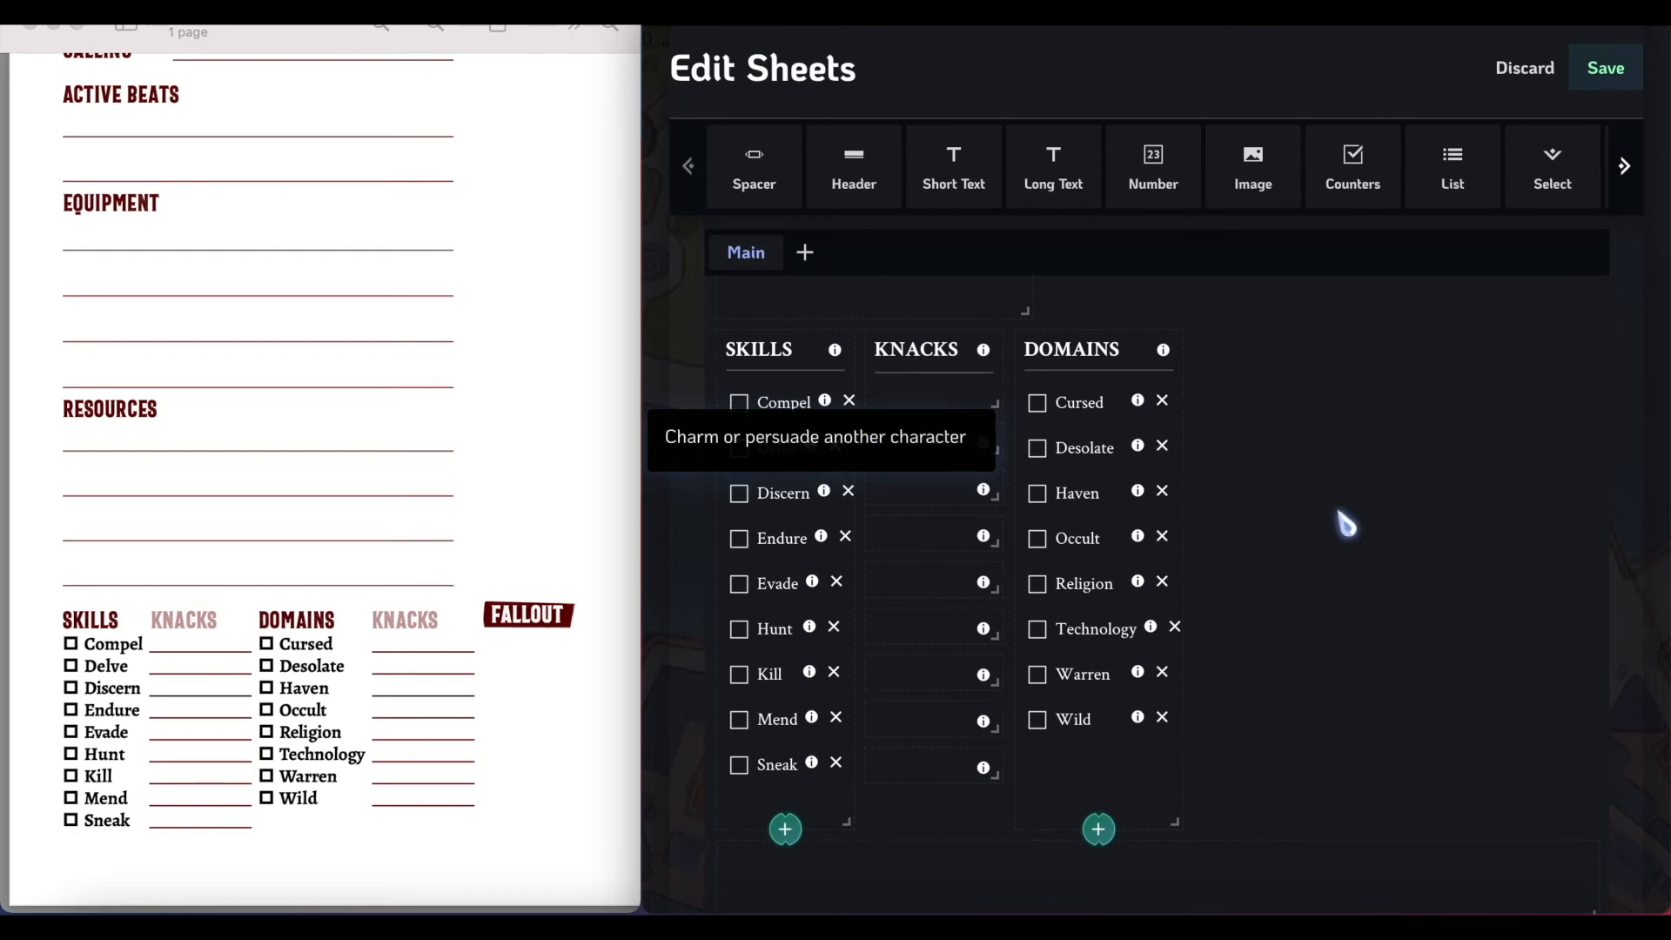
scroll(1495, 389, up, 15)
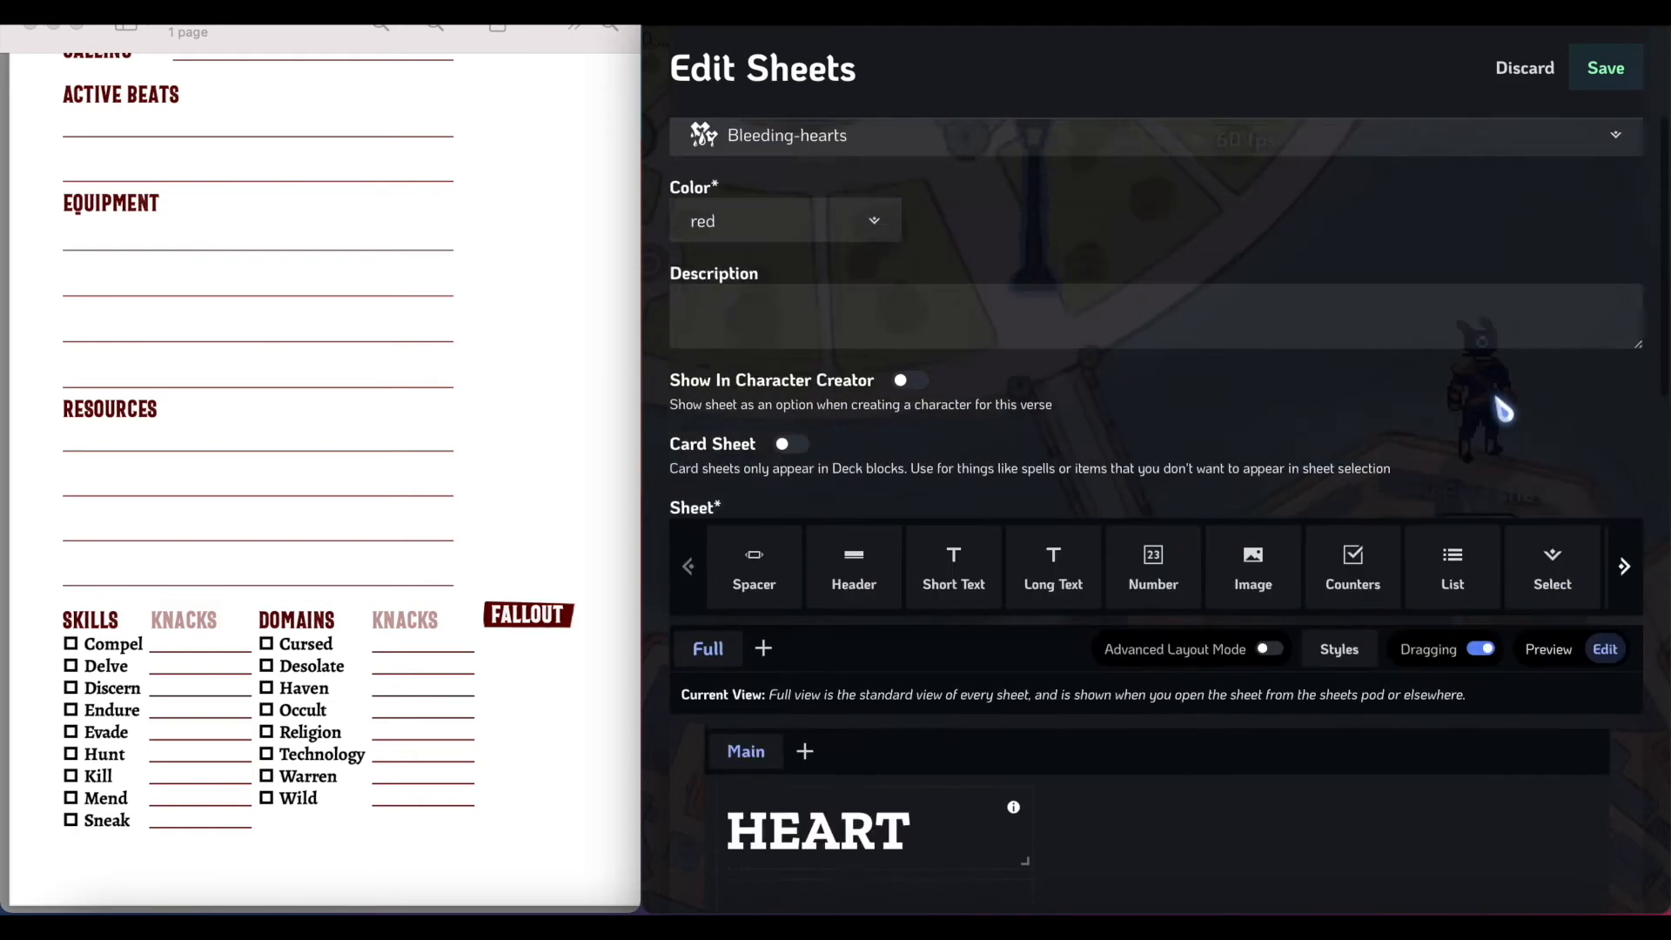
Preview the sheet, check the hover text on the Compel skill beside the other lists, and return to editing.
scroll(1522, 768, down, 15)
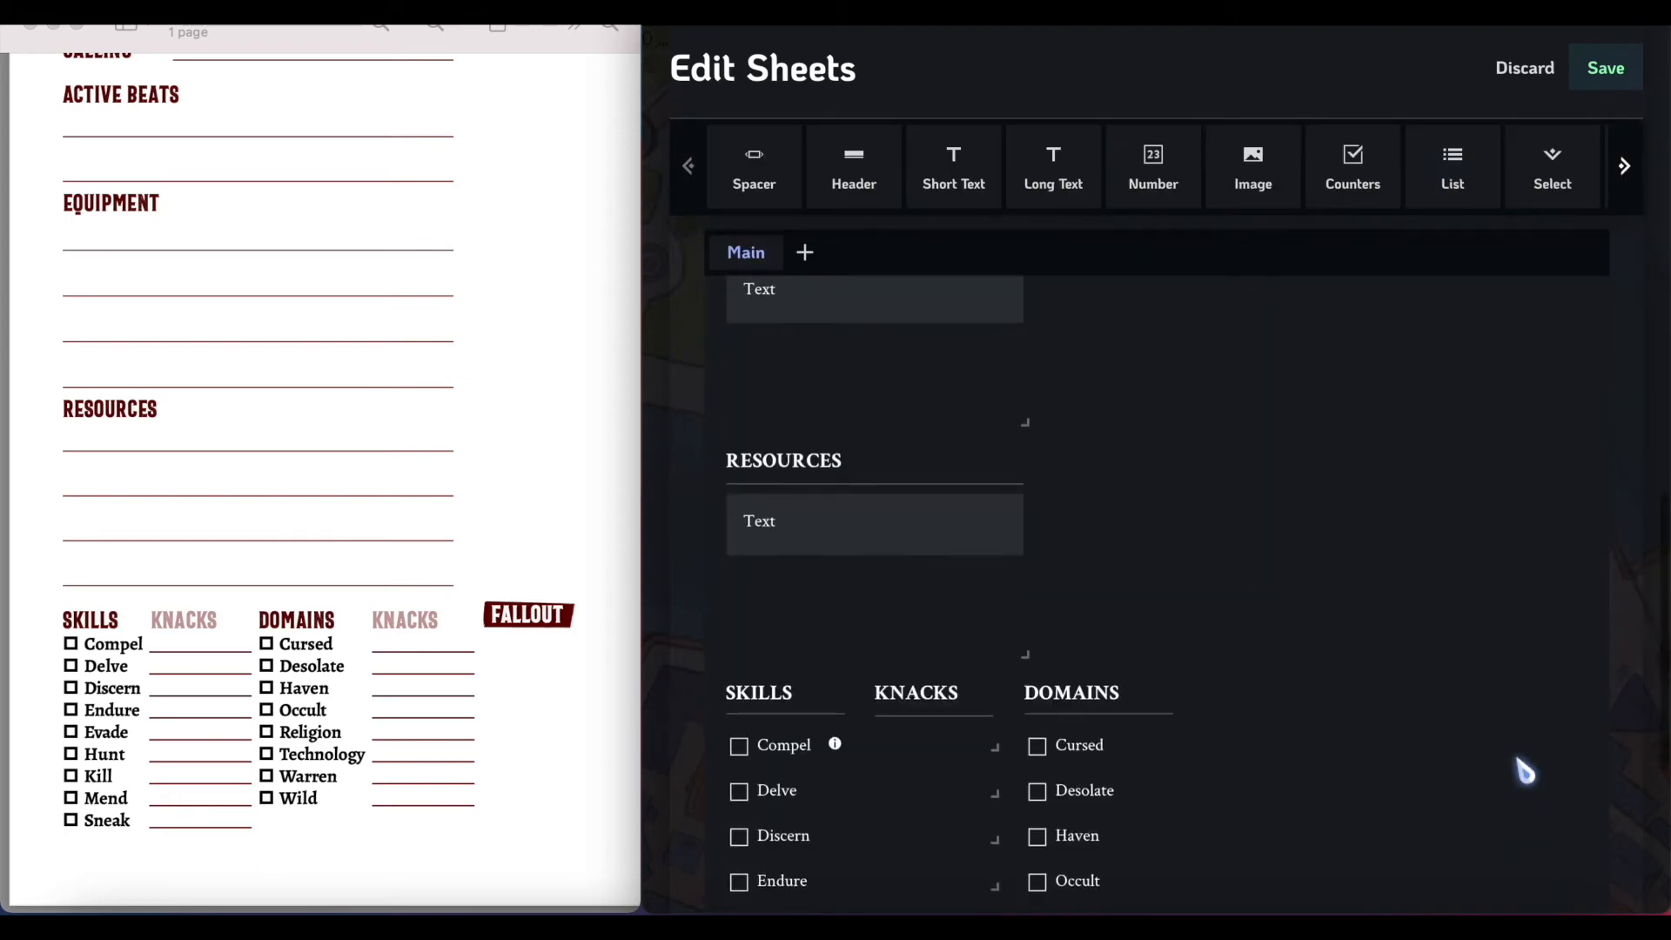
mouse_move(837, 538)
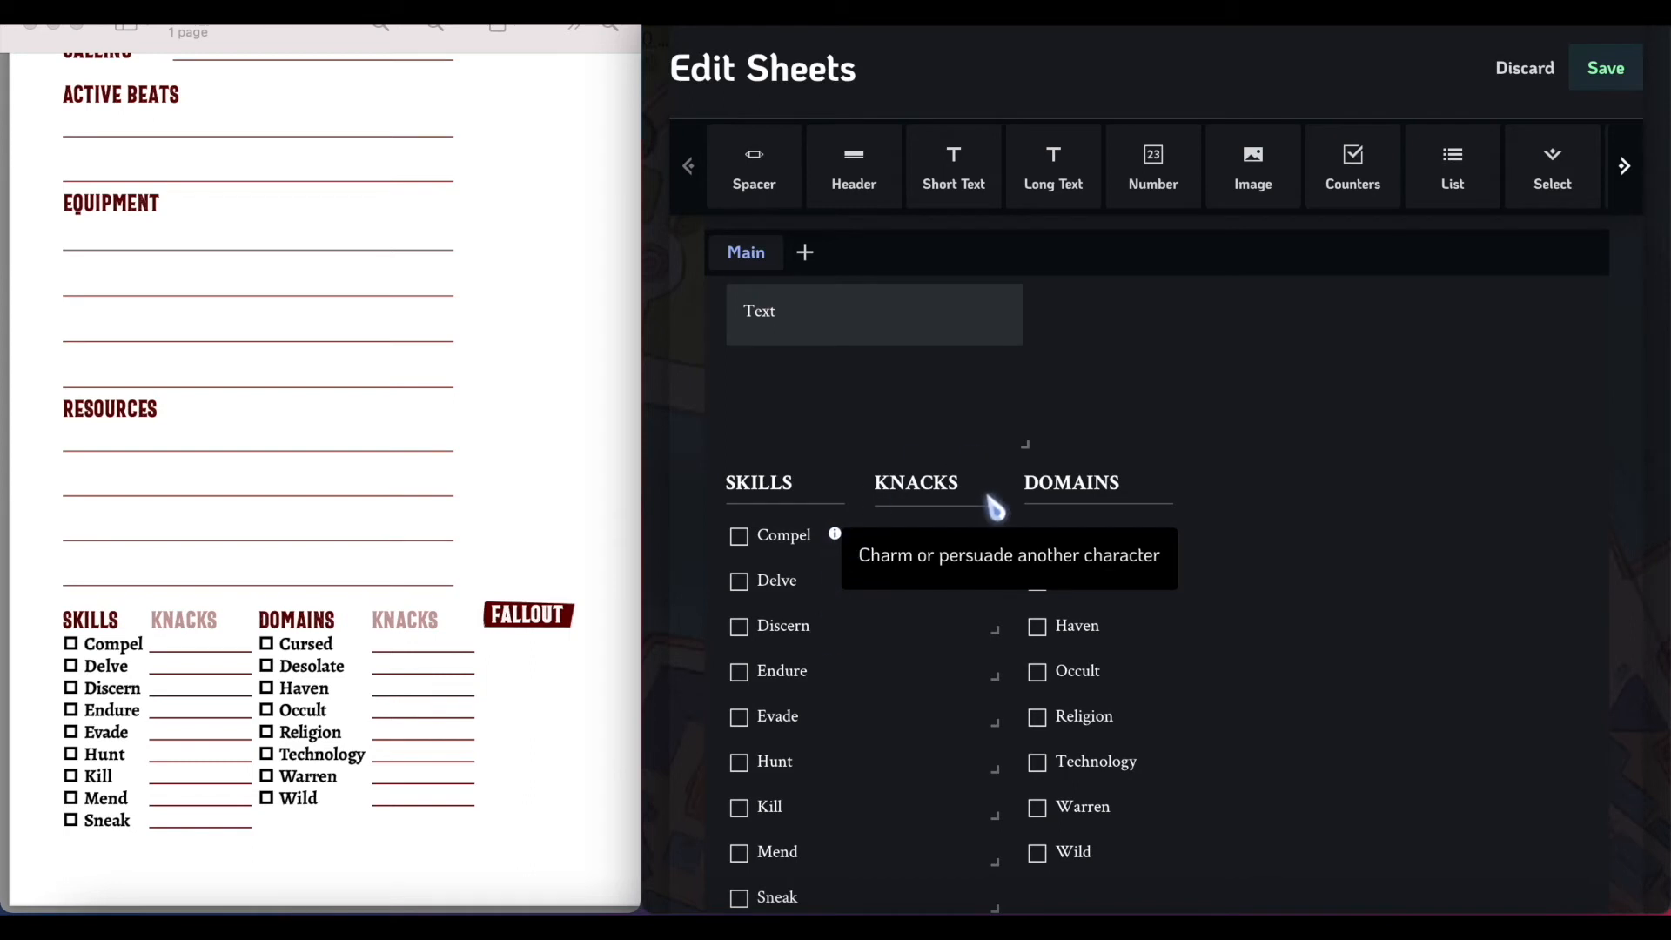
scroll(879, 594, down, 2)
scroll(1151, 502, up, 7)
scroll(1152, 496, down, 5)
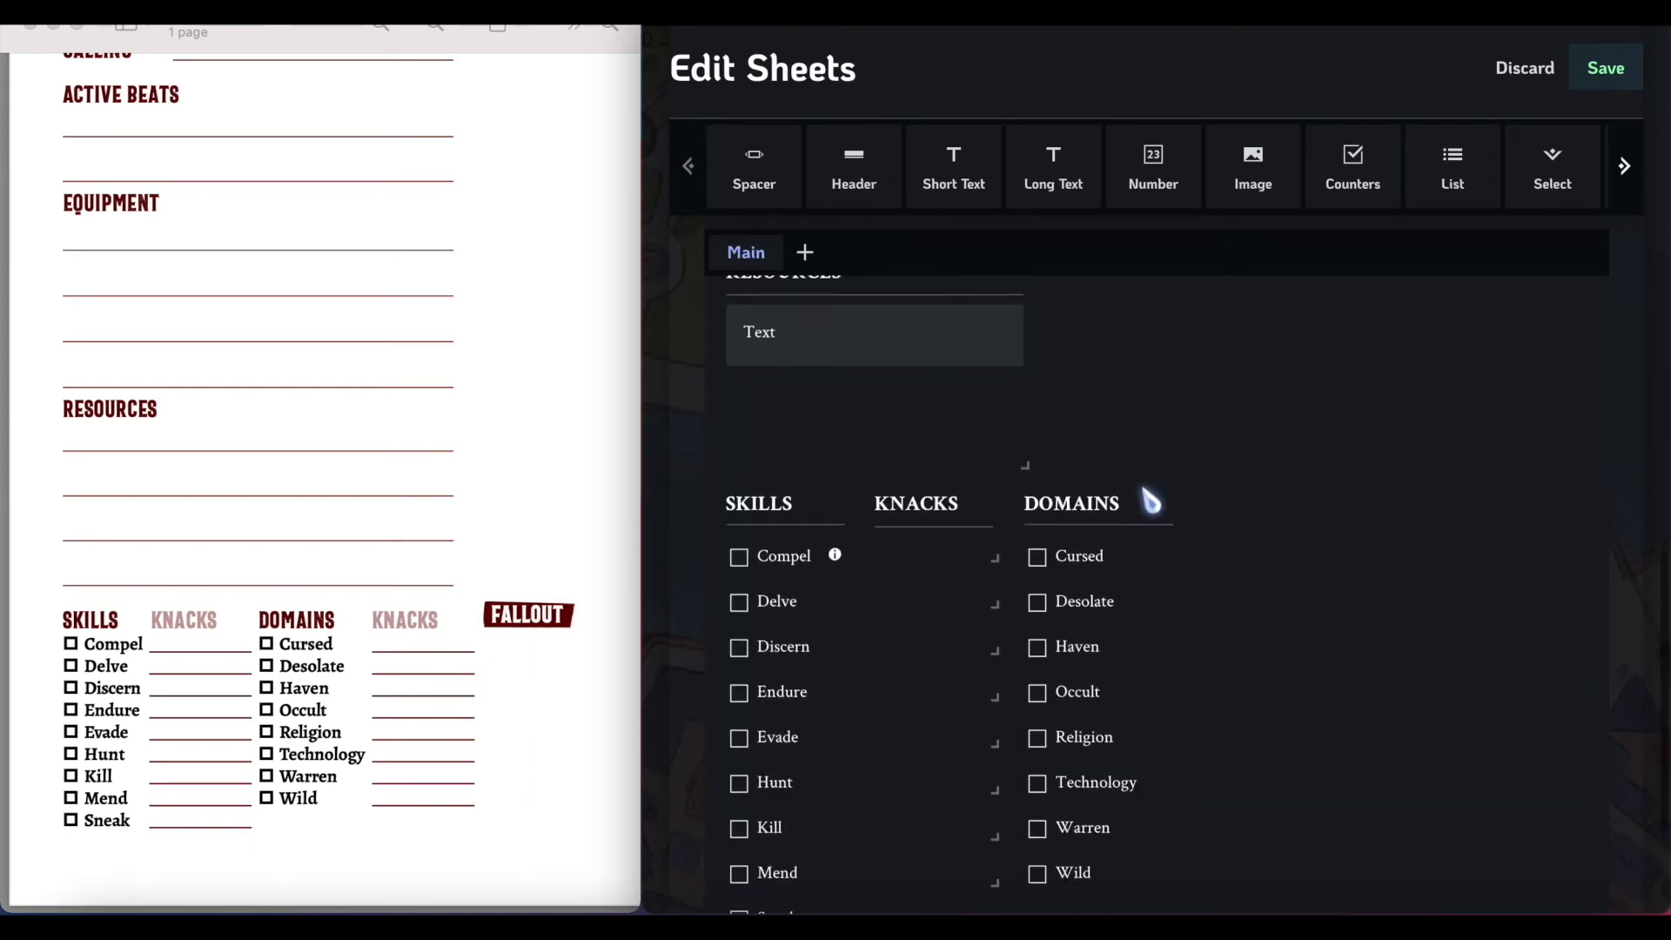
scroll(879, 615, up, 3)
scroll(877, 510, down, 2)
scroll(877, 614, down, 1)
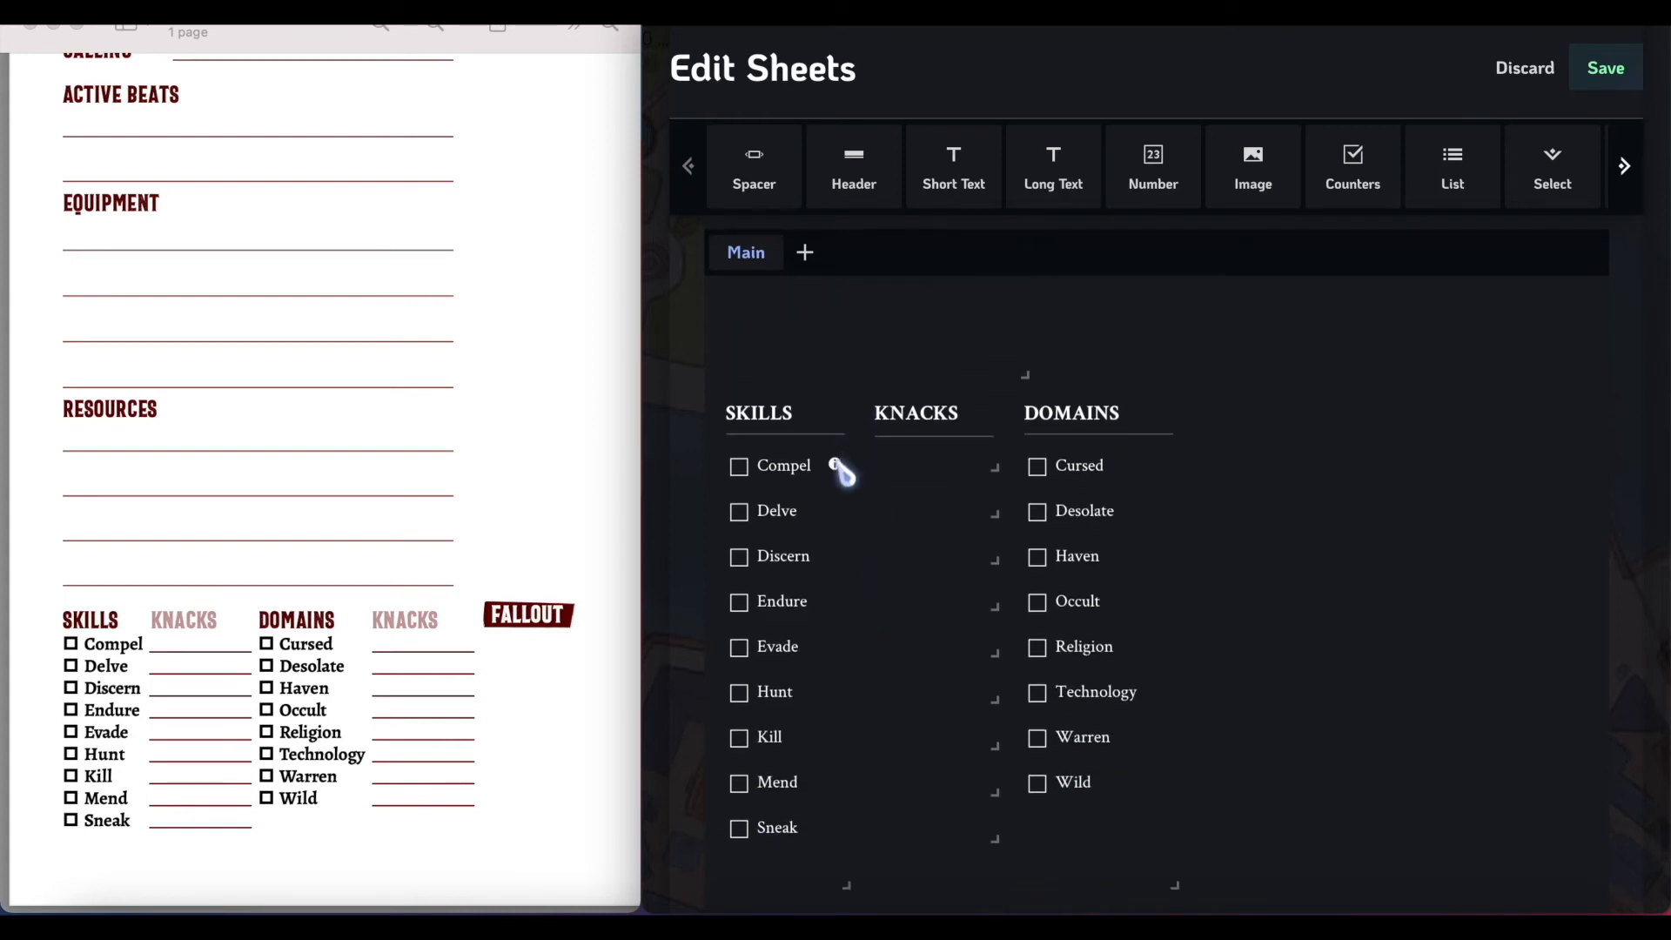
mouse_move(836, 467)
scroll(855, 509, up, 10)
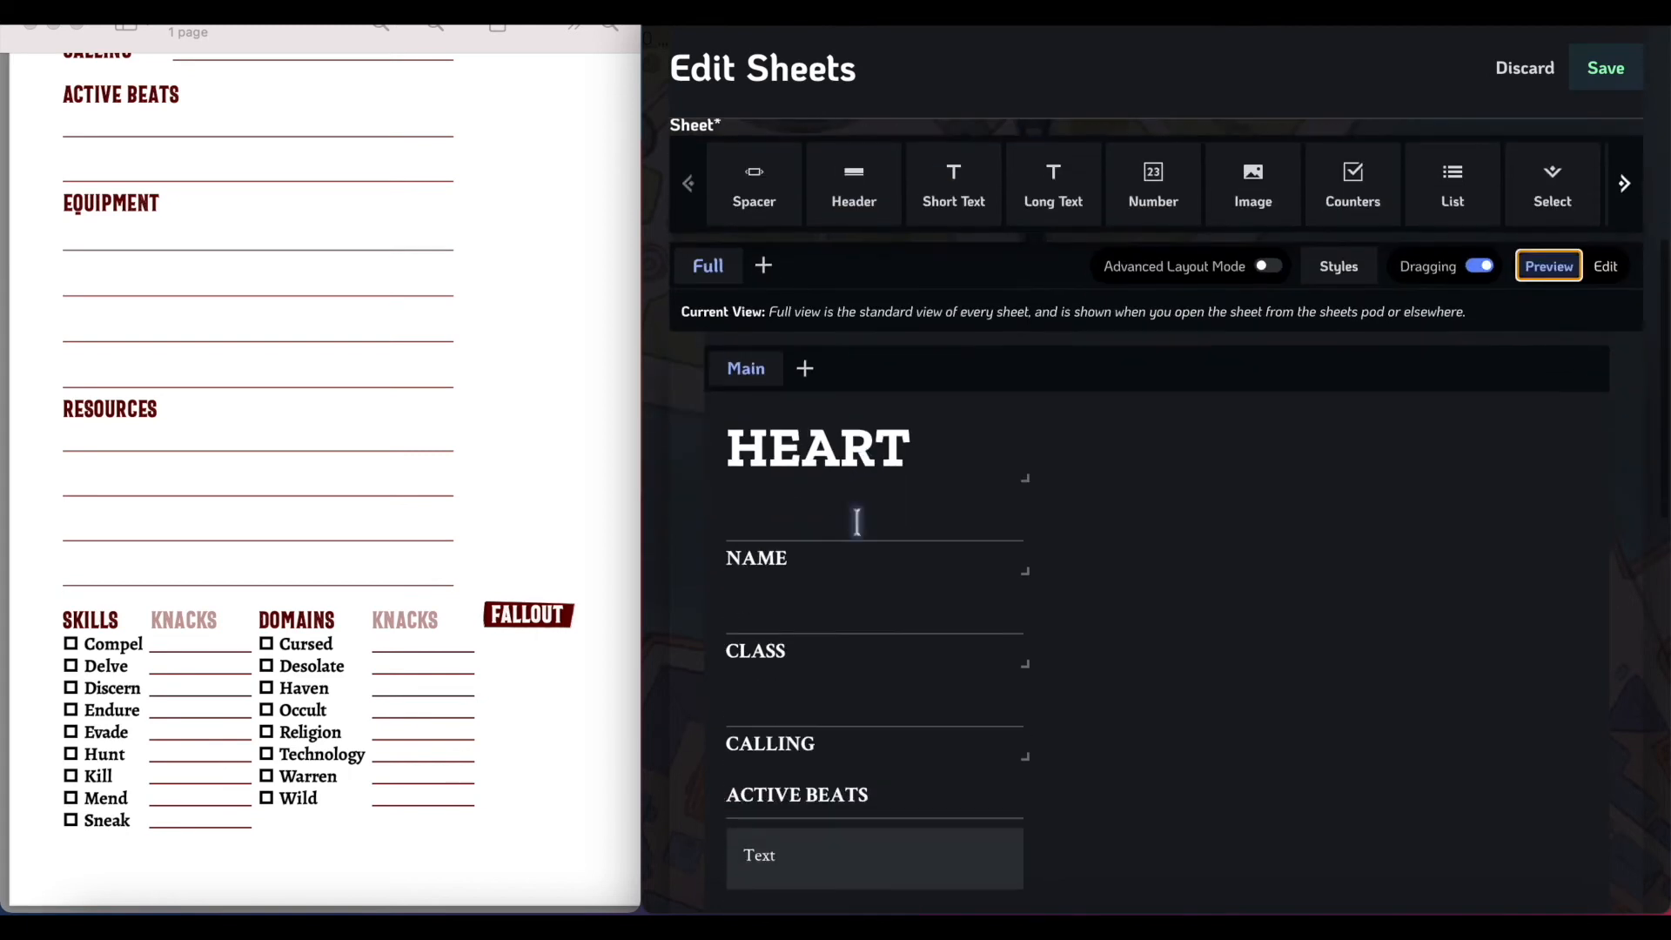
scroll(857, 523, down, 8)
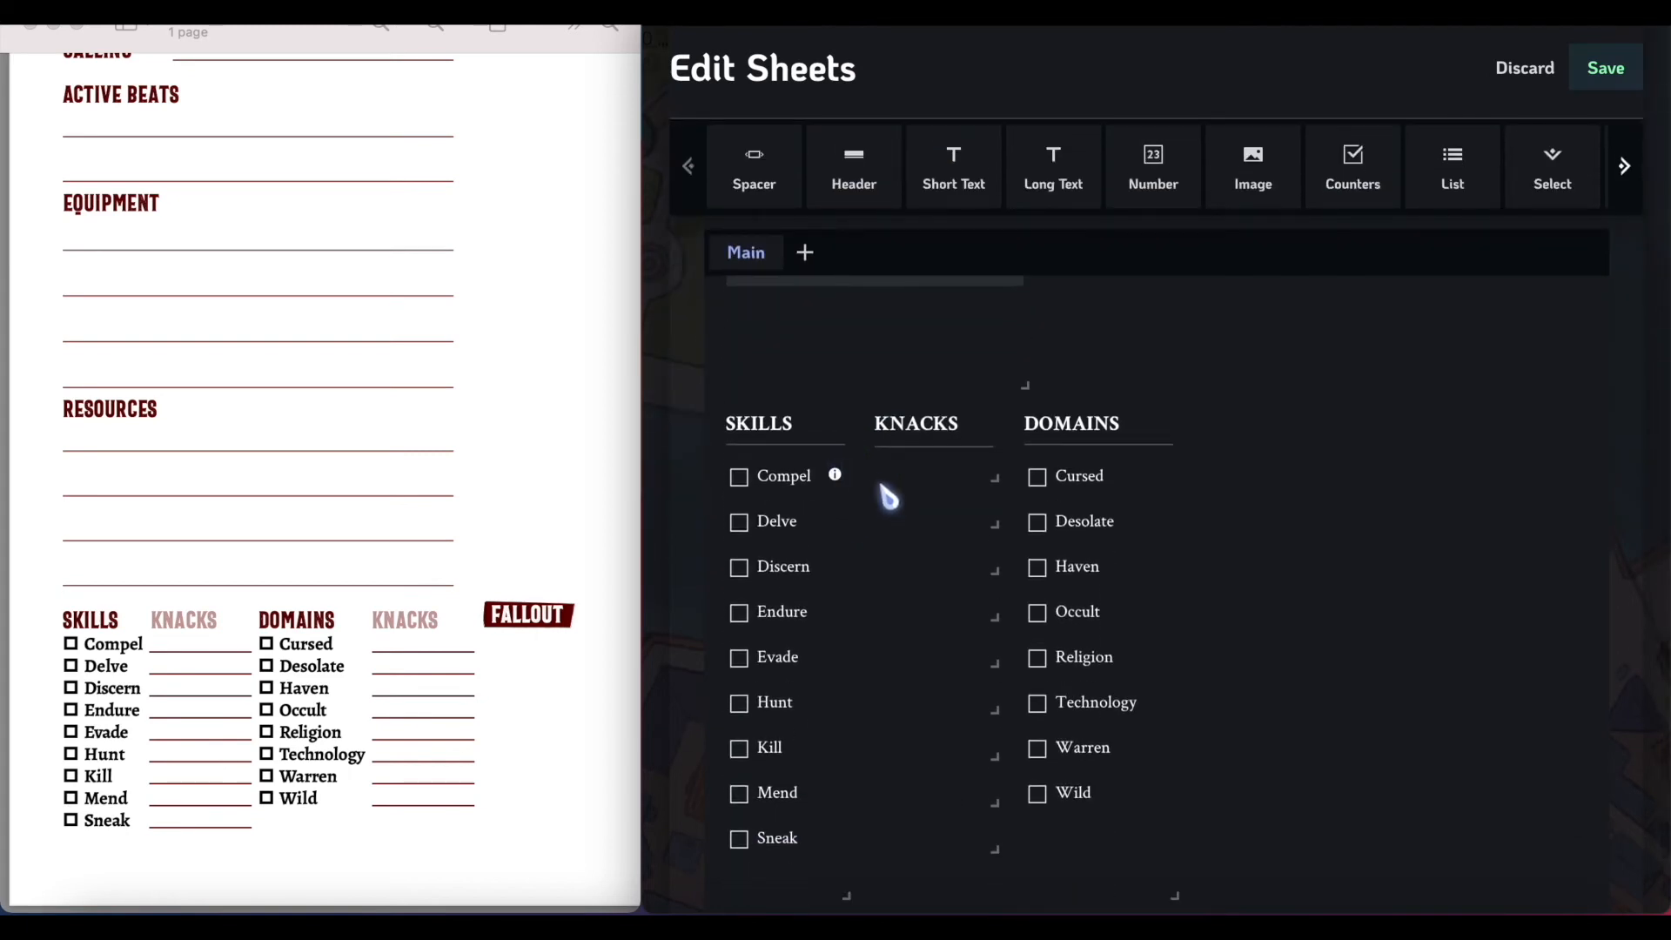
scroll(884, 547, down, 1)
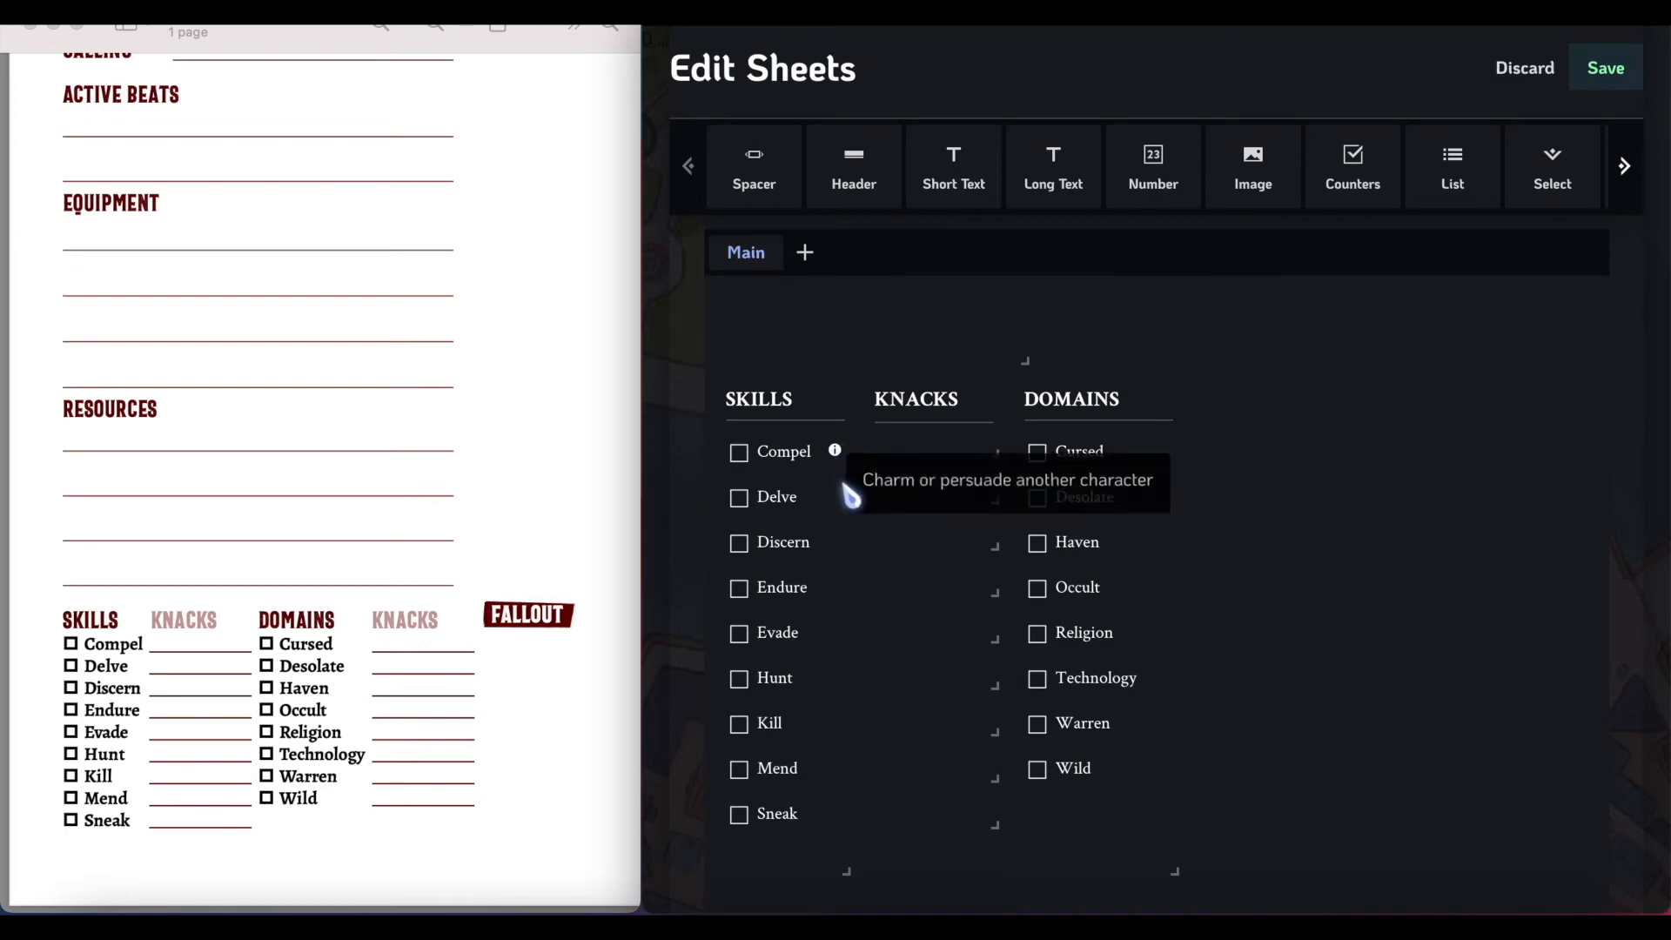
scroll(1335, 618, up, 10)
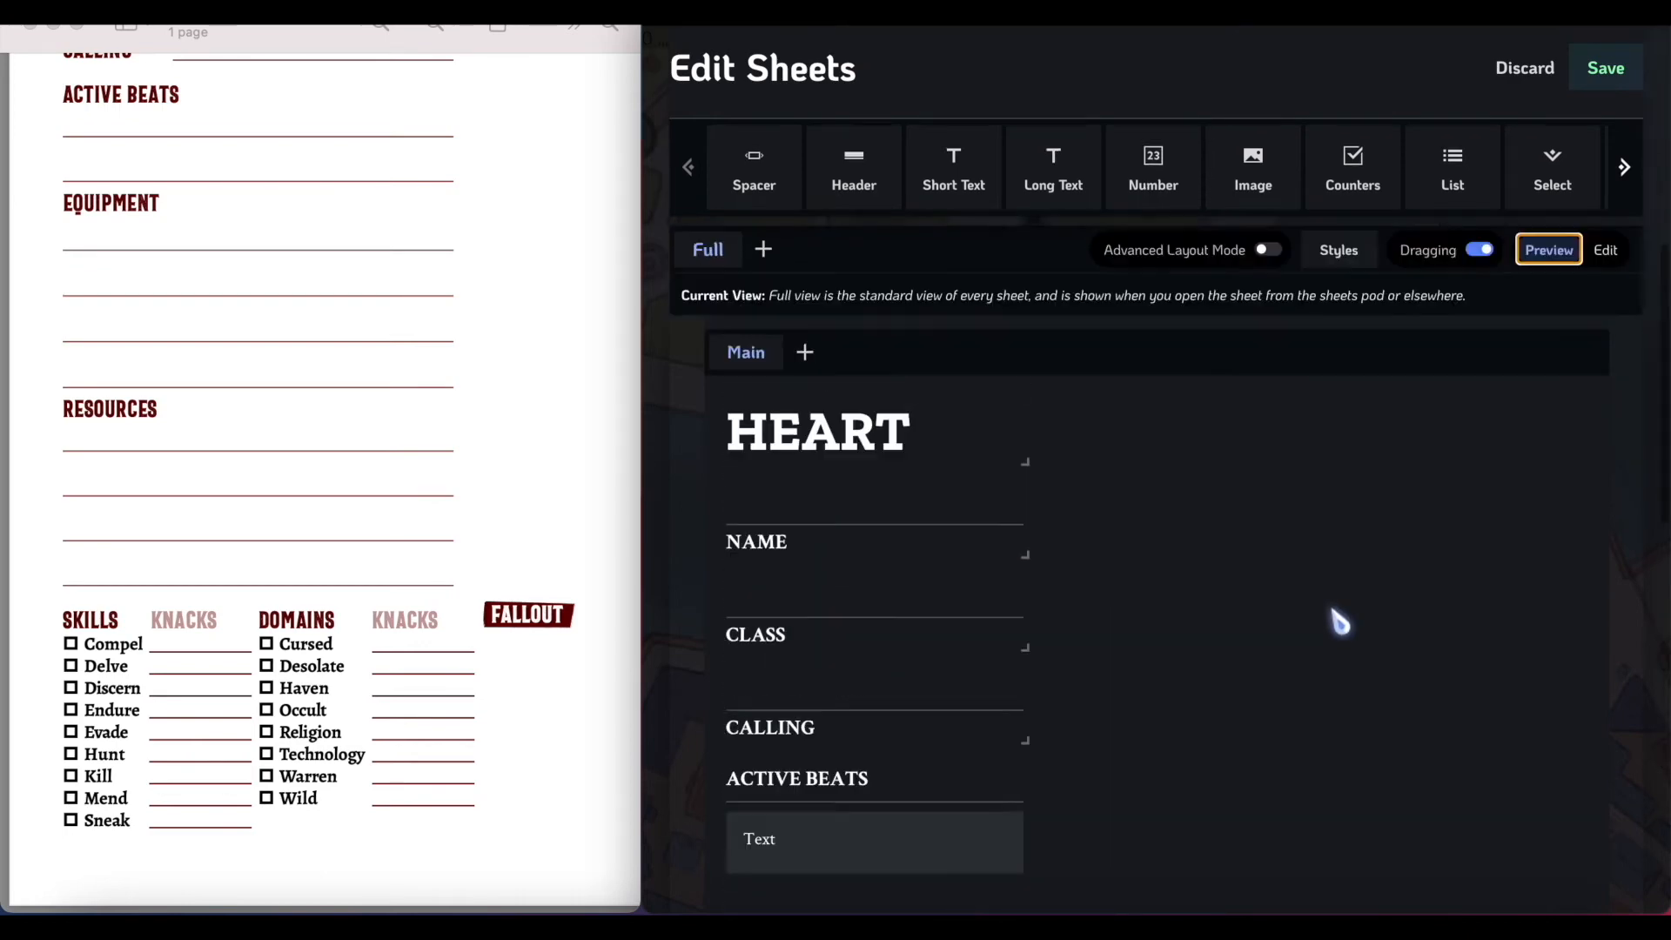
click(1607, 561)
scroll(1428, 766, down, 10)
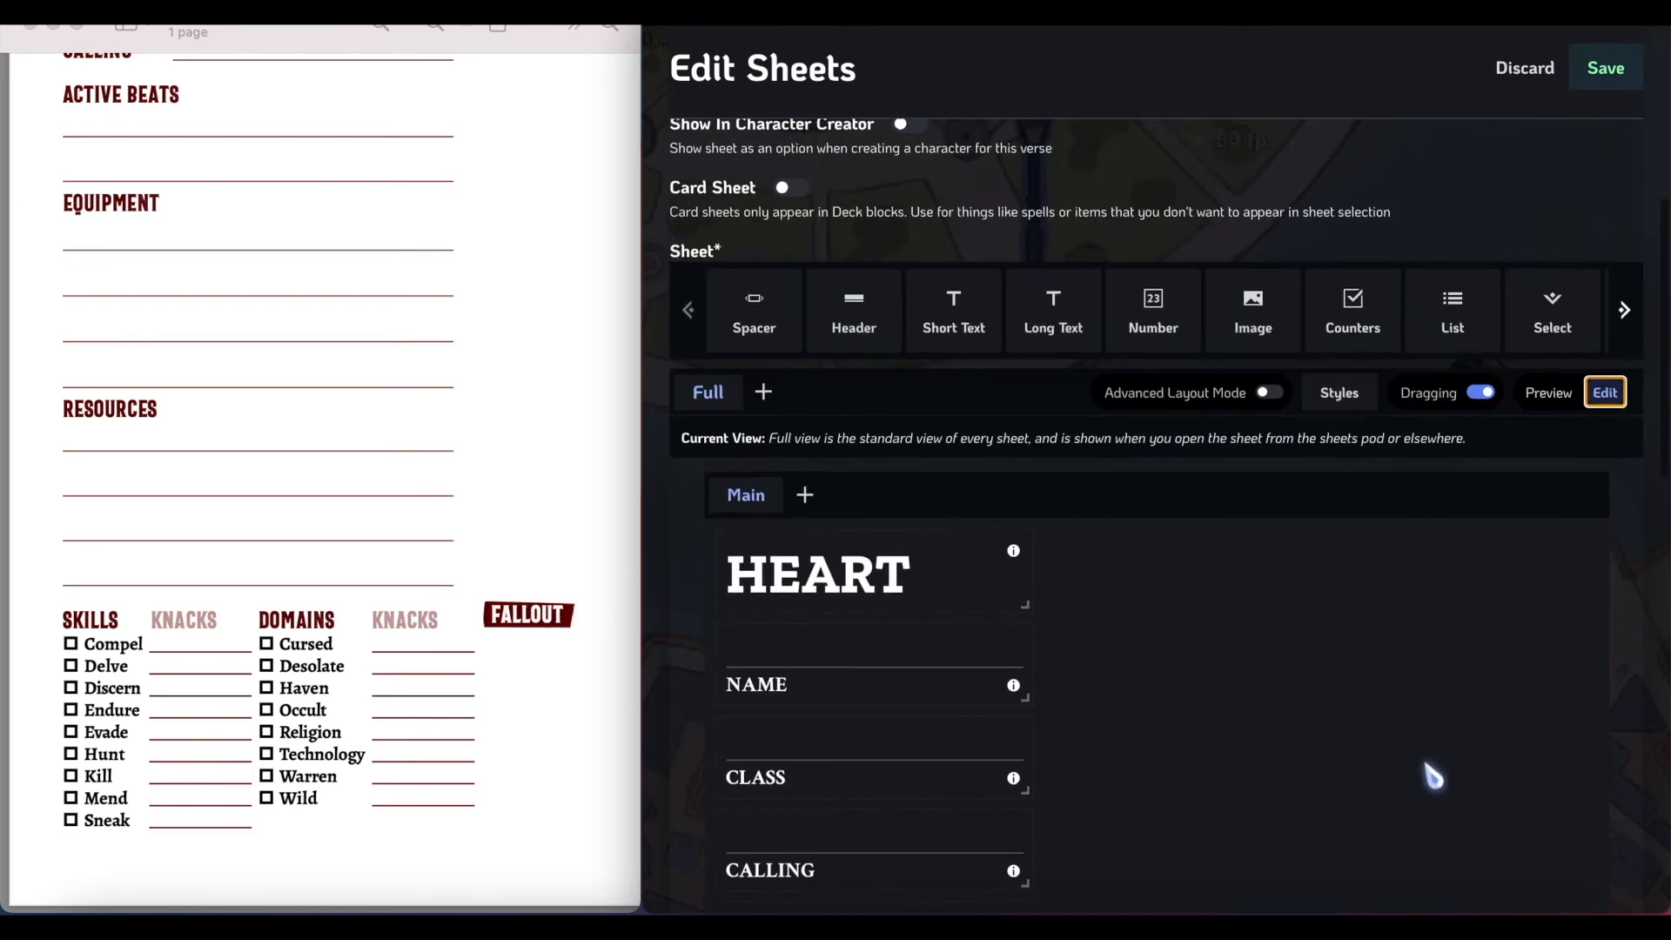
scroll(1433, 775, down, 3)
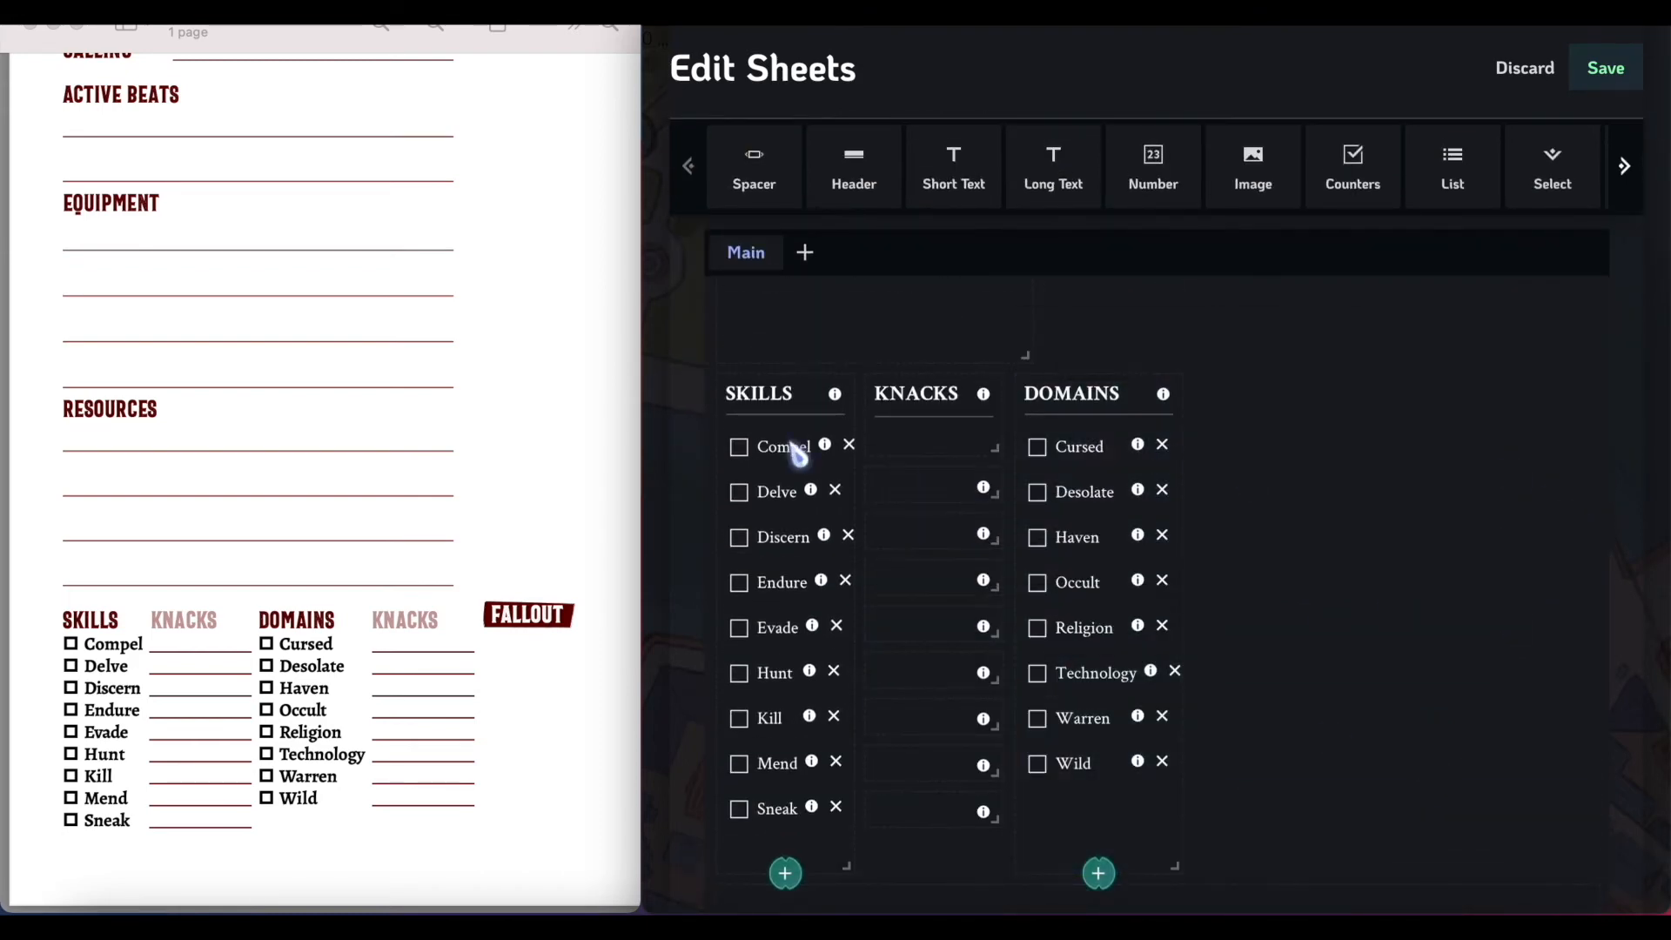
click(805, 487)
scroll(1212, 513, up, 1)
scroll(1212, 515, down, 2)
scroll(1392, 533, up, 3)
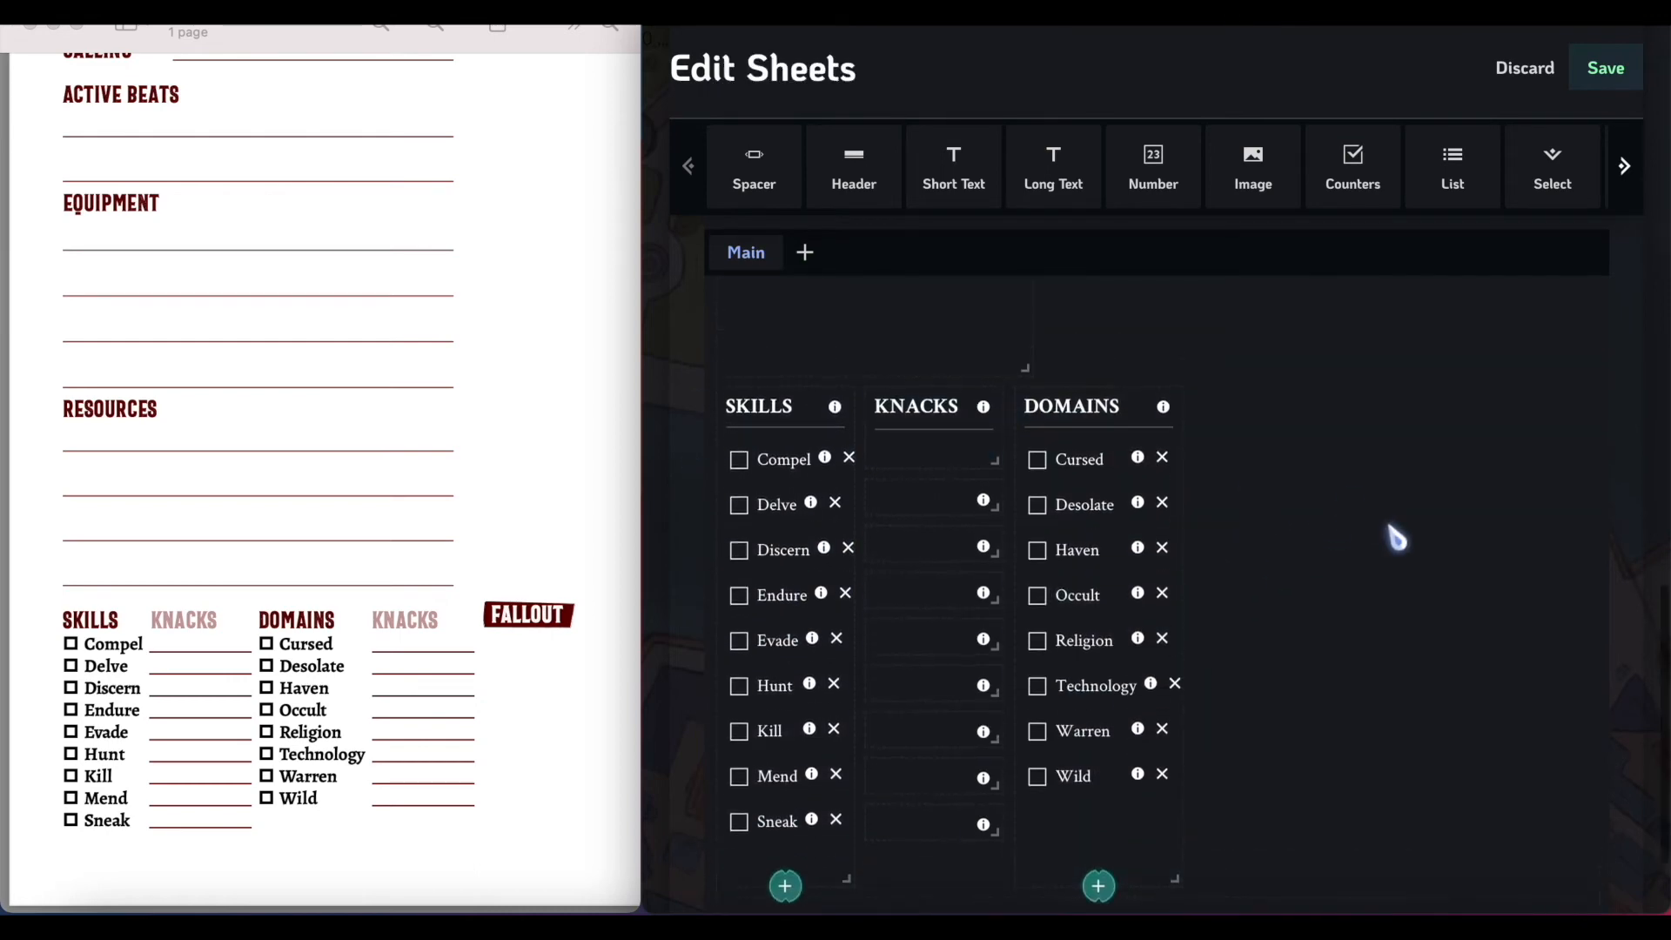
scroll(1132, 314, up, 10)
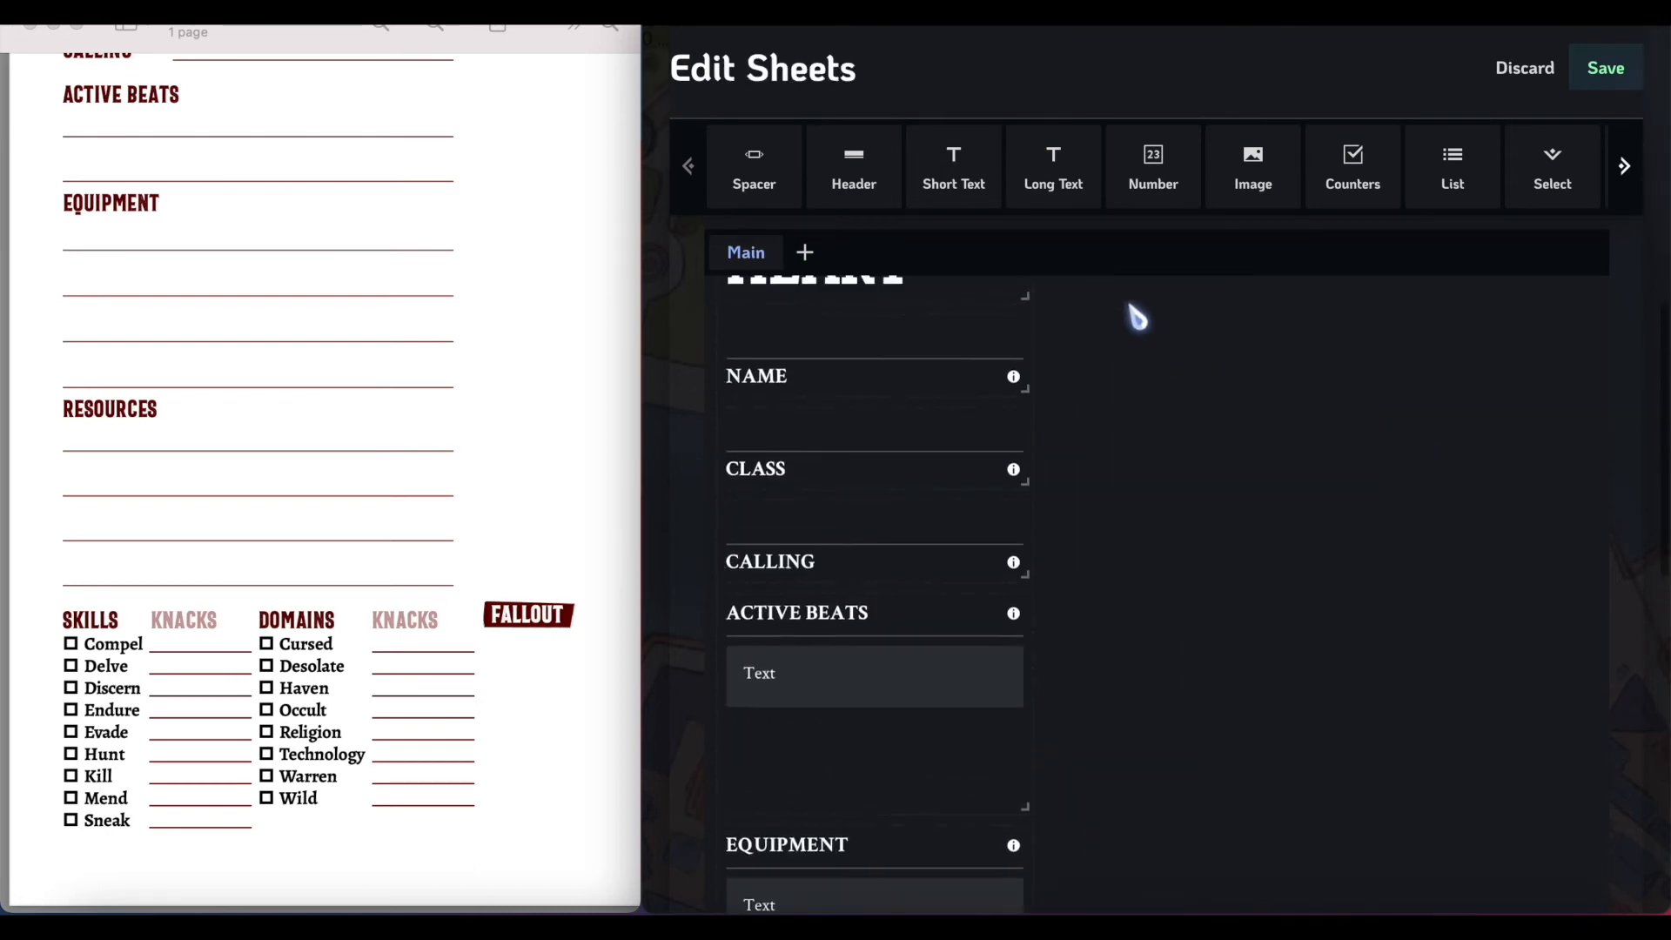
scroll(1198, 514, down, 3)
scroll(1199, 513, down, 2)
scroll(363, 585, up, 1)
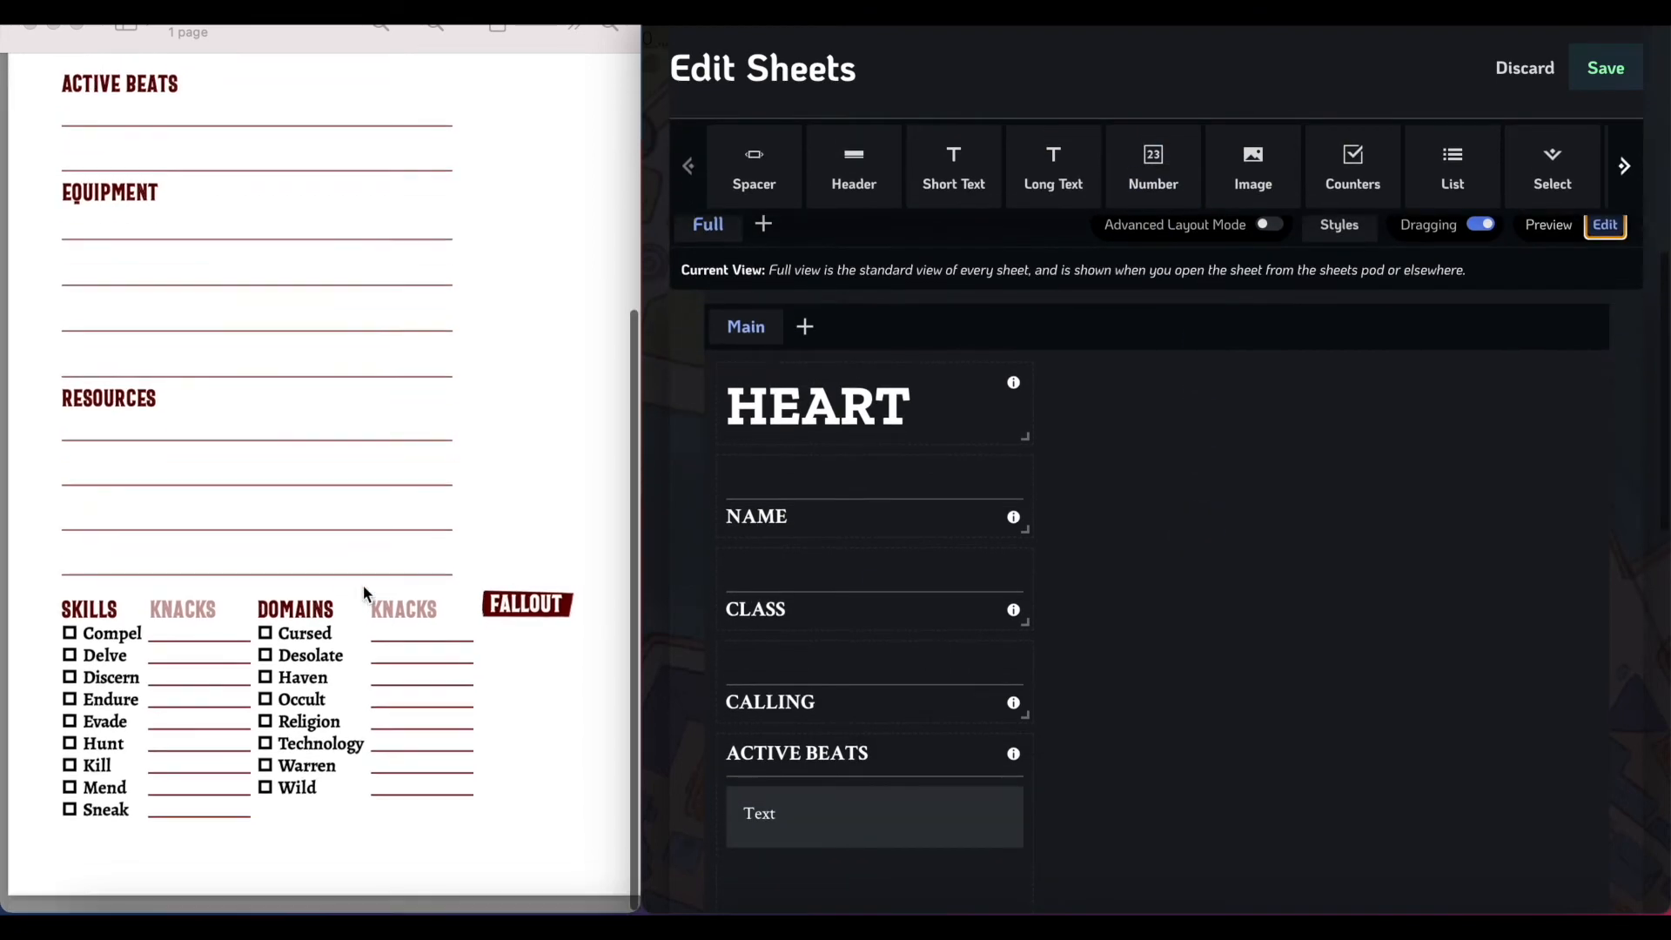
Find the BLOOD to SUPPLIES tracks in the reference PDF, and add a Counters block beside the HEART title with its settings open.
scroll(433, 419, up, 10)
scroll(433, 419, right, 2)
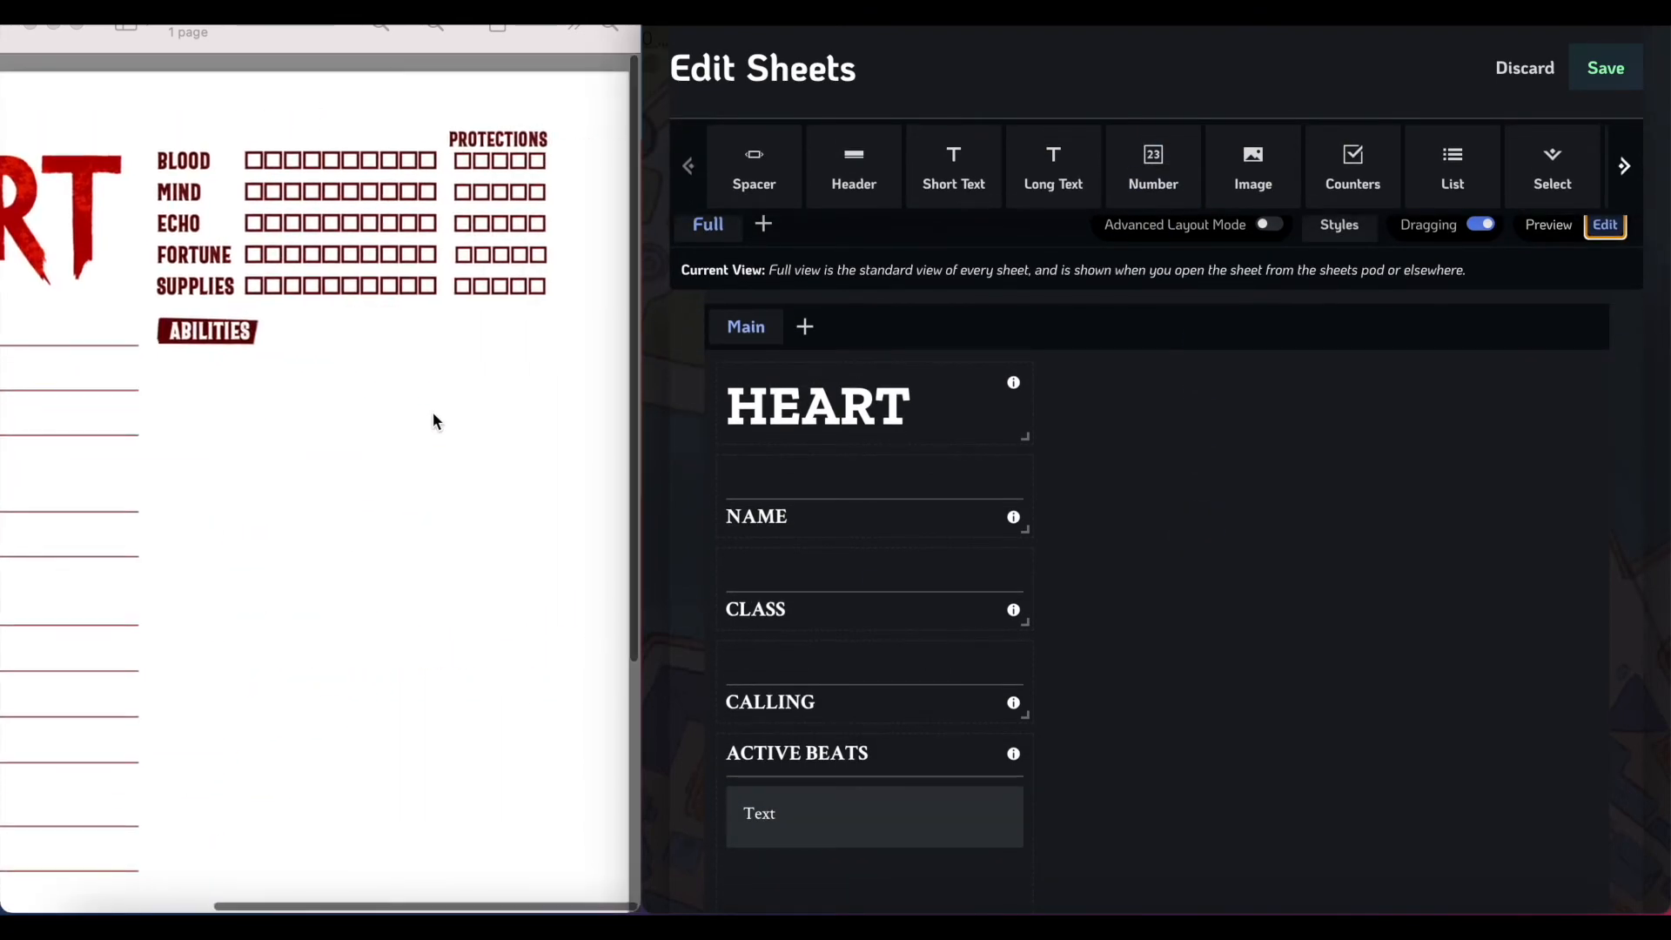
scroll(1253, 561, up, 2)
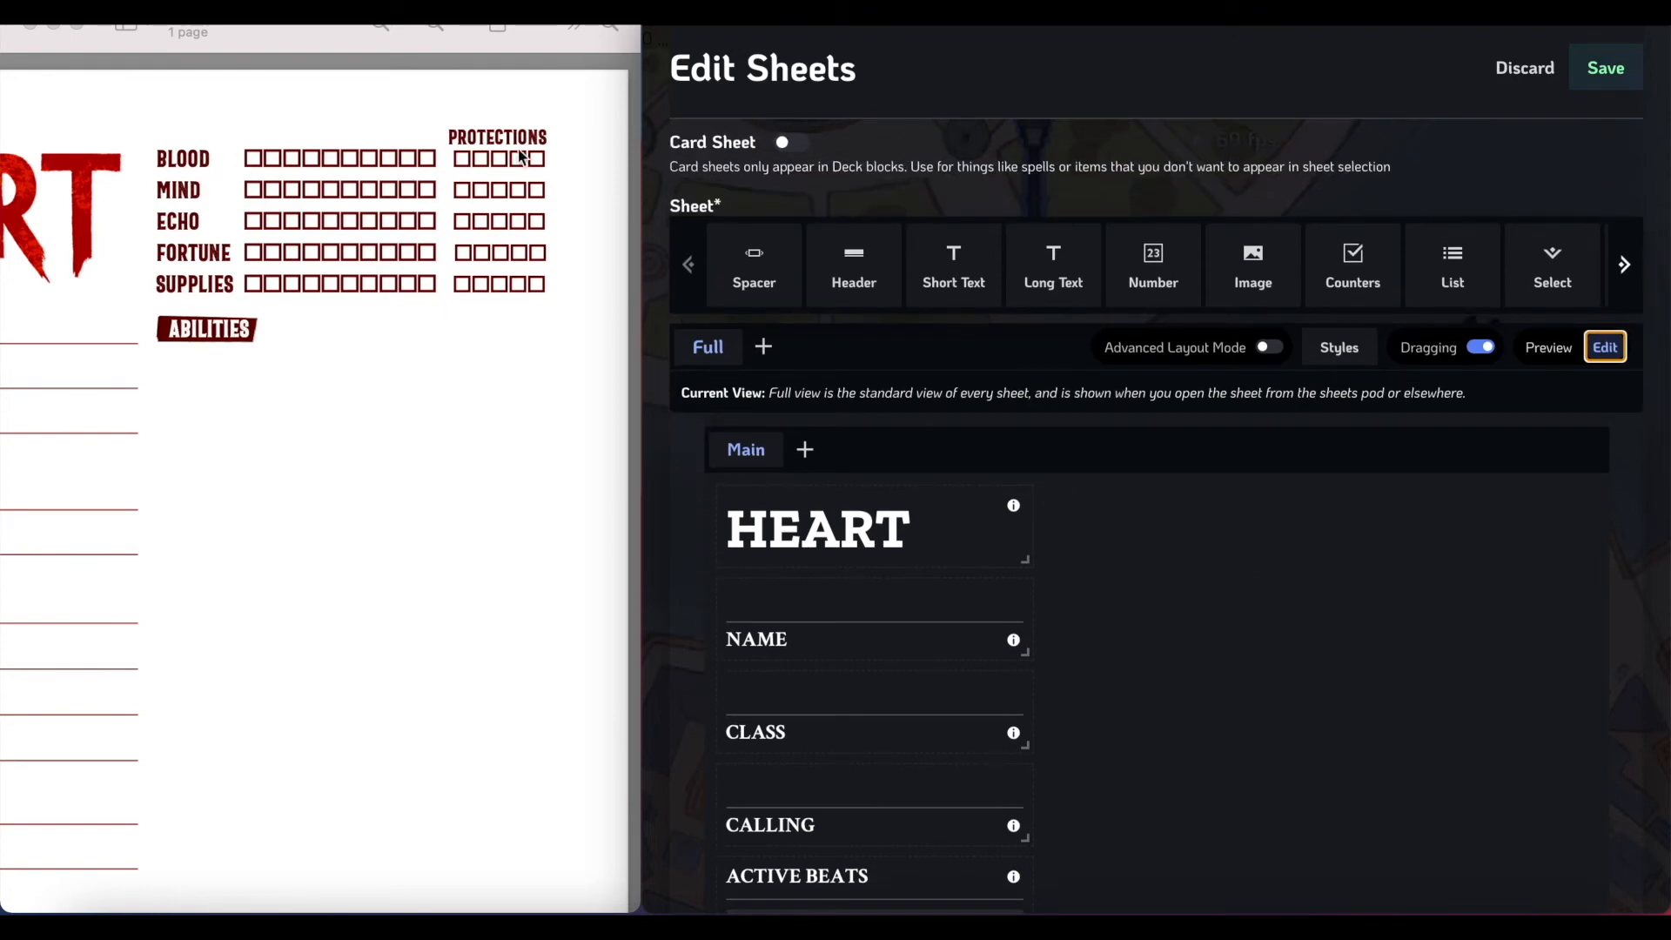
scroll(1262, 278, right, 3)
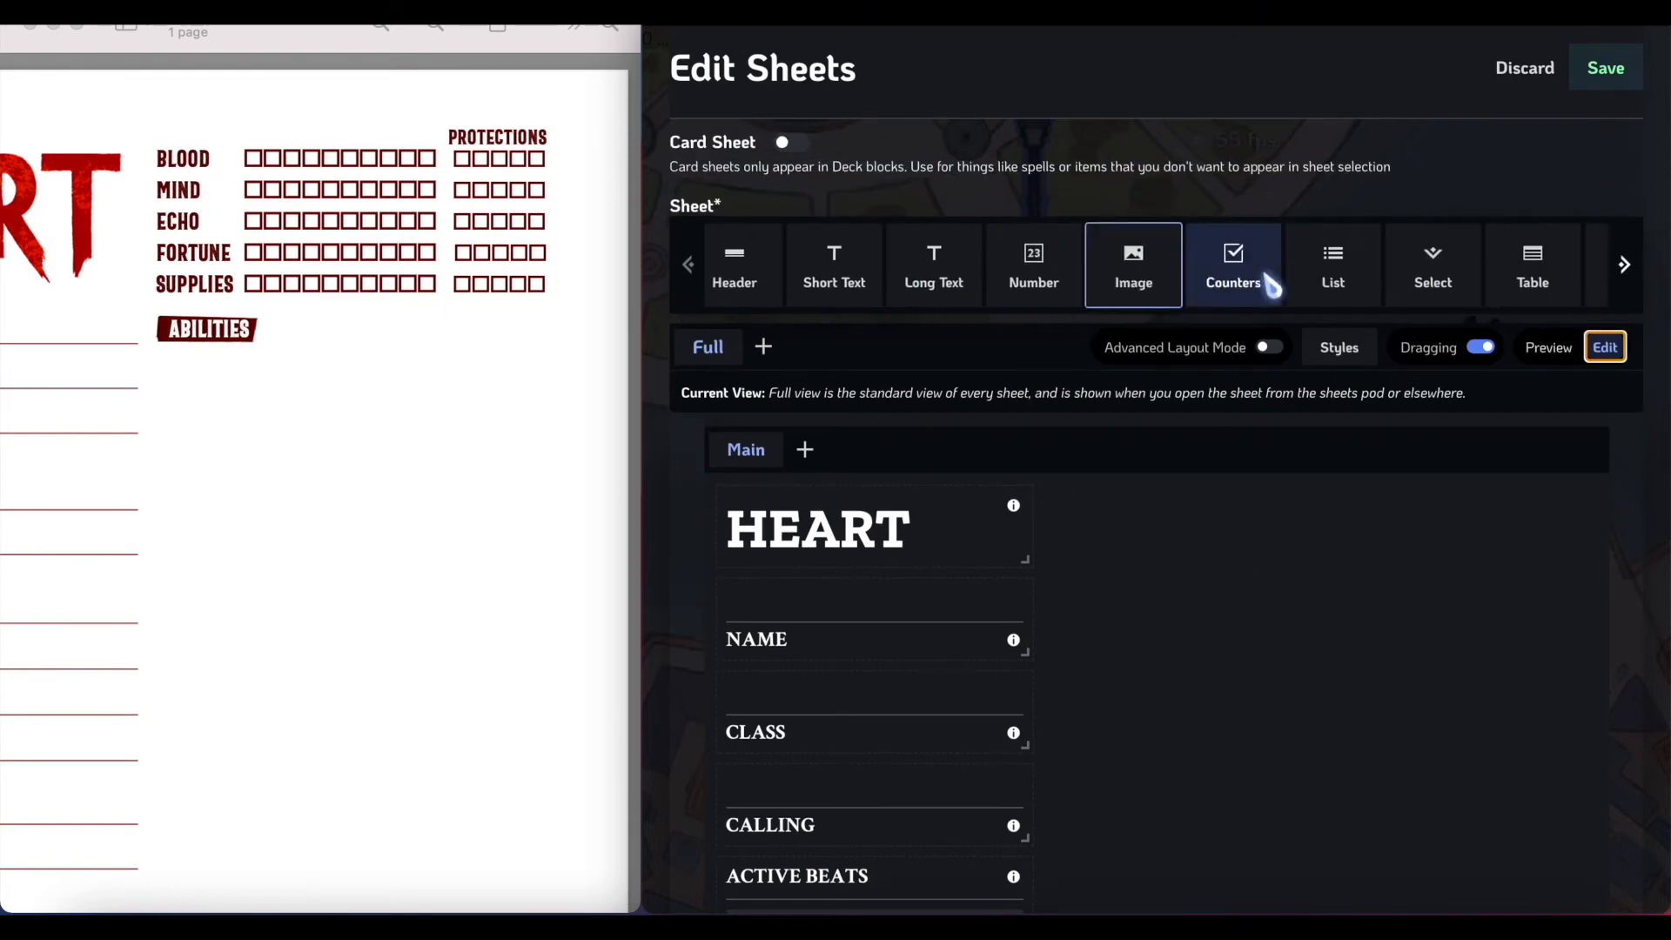
drag(1162, 271, 1410, 562)
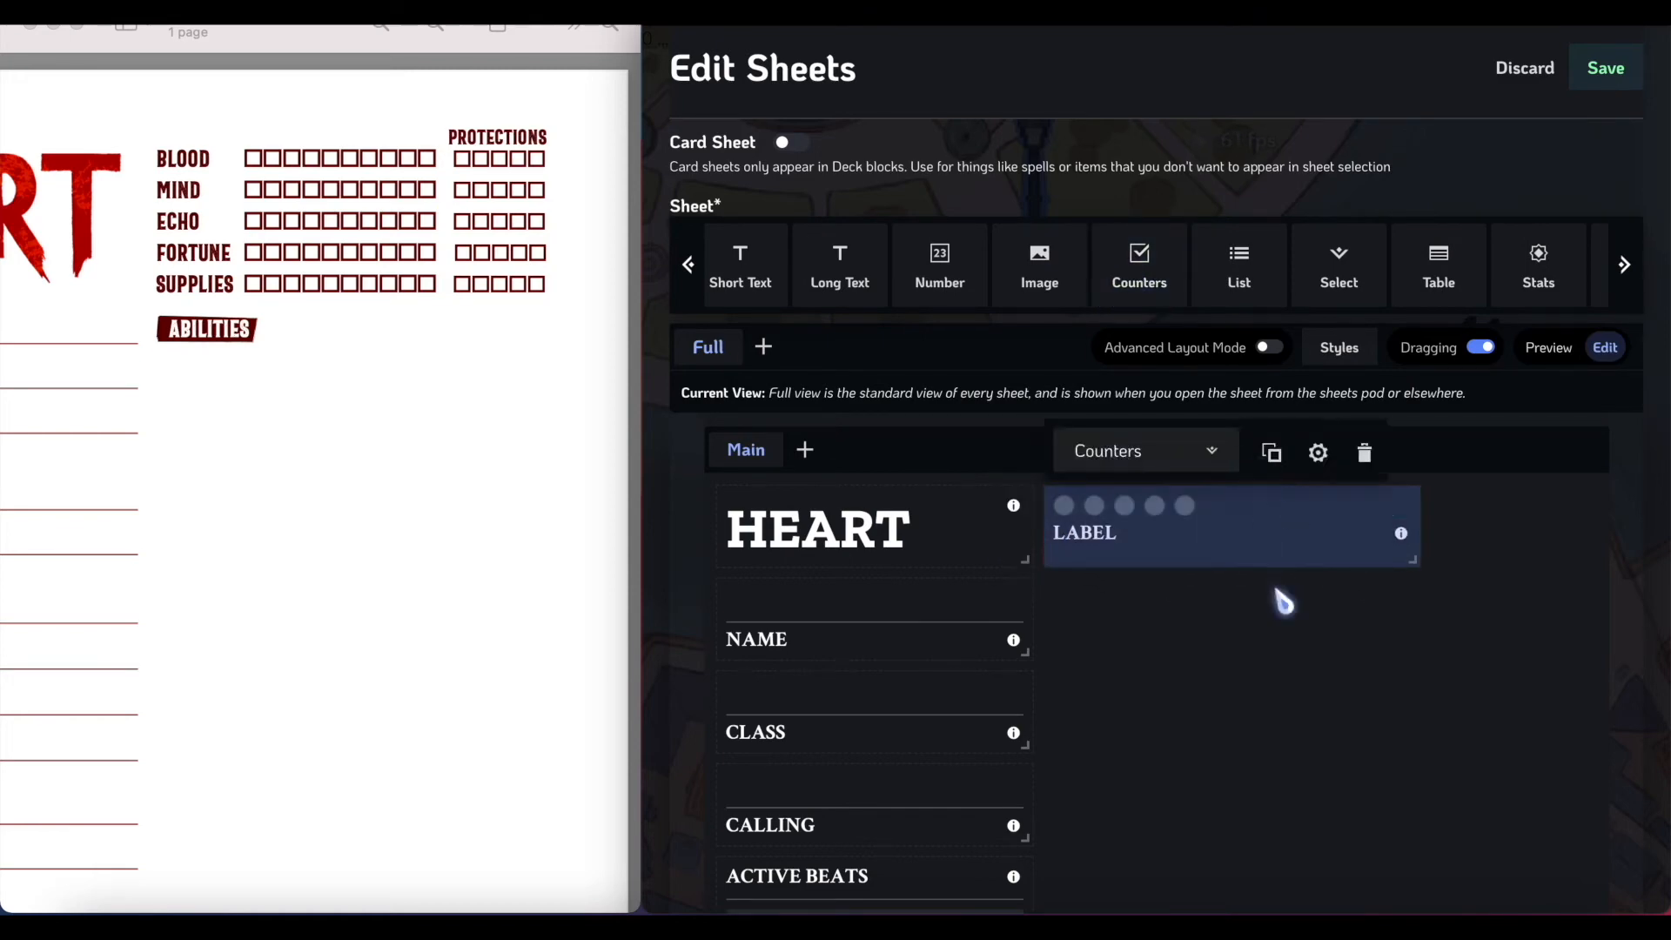
click(1320, 454)
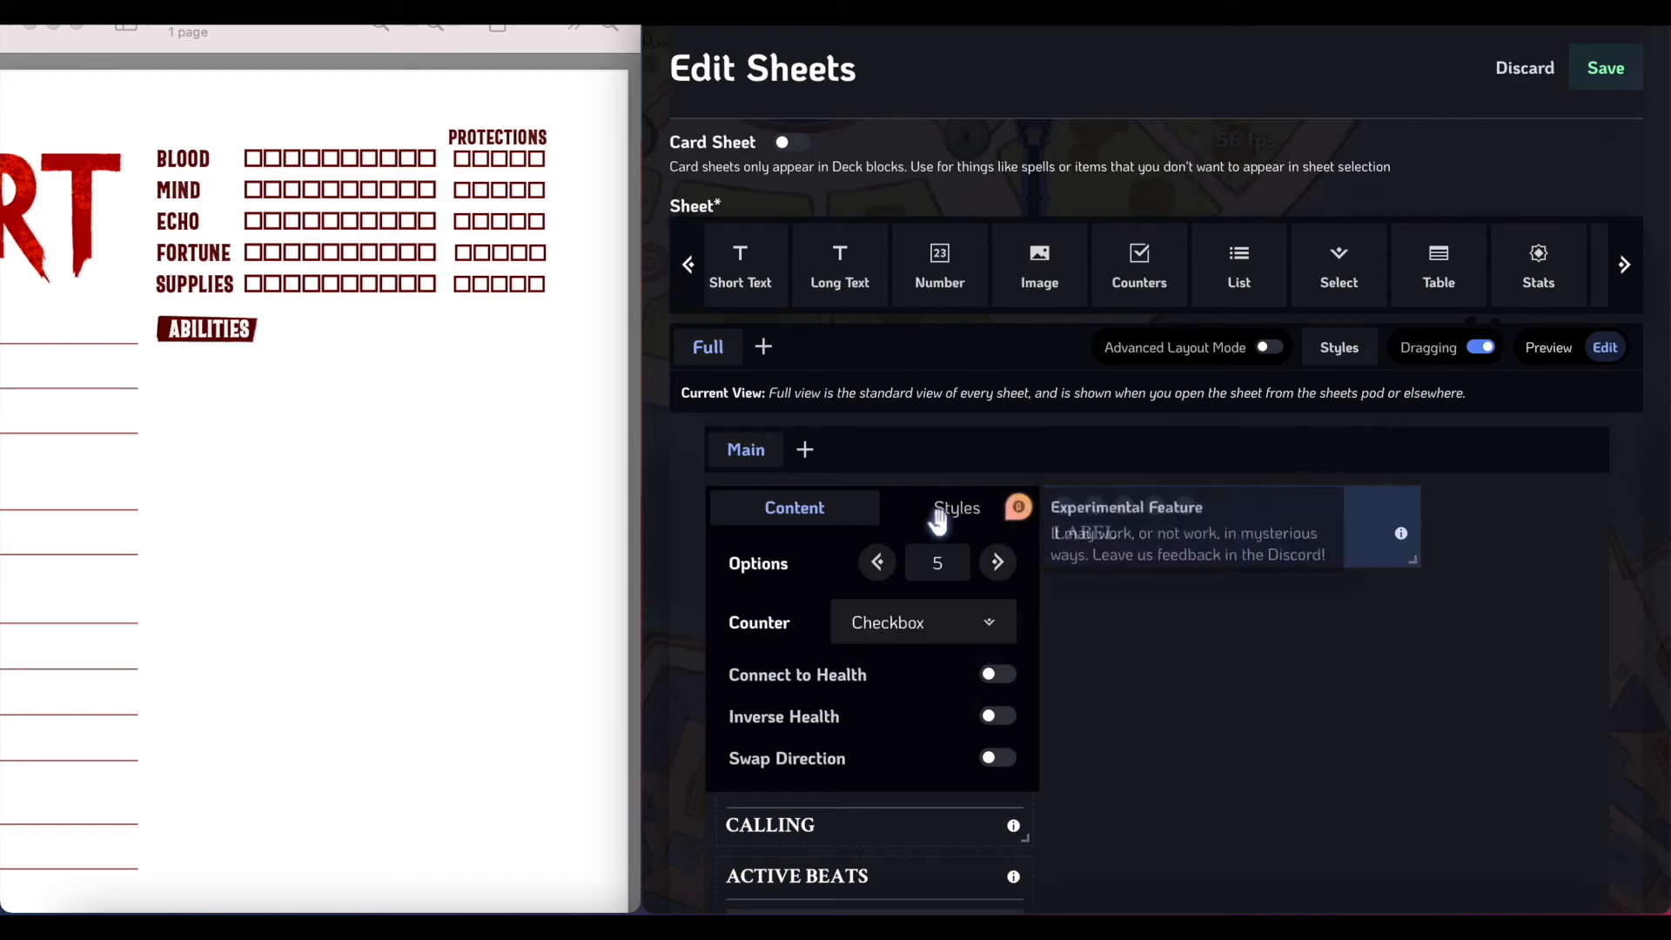
Try the Teeth counter style on the new block and restore Checkbox.
click(948, 623)
click(996, 689)
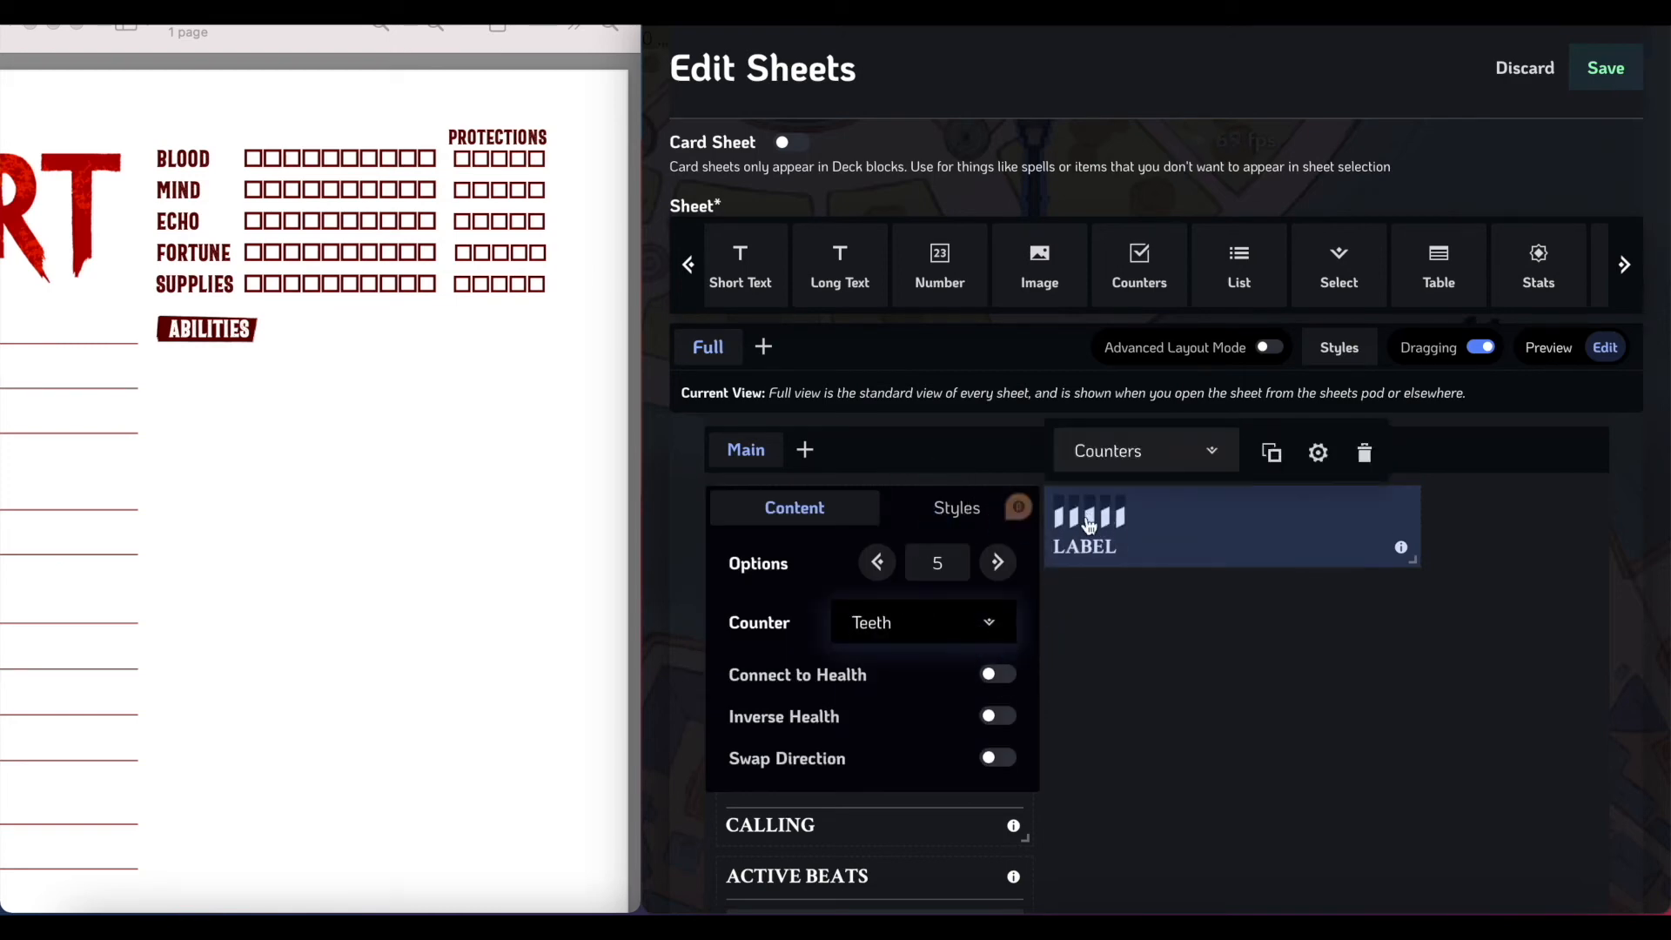
click(989, 624)
click(926, 741)
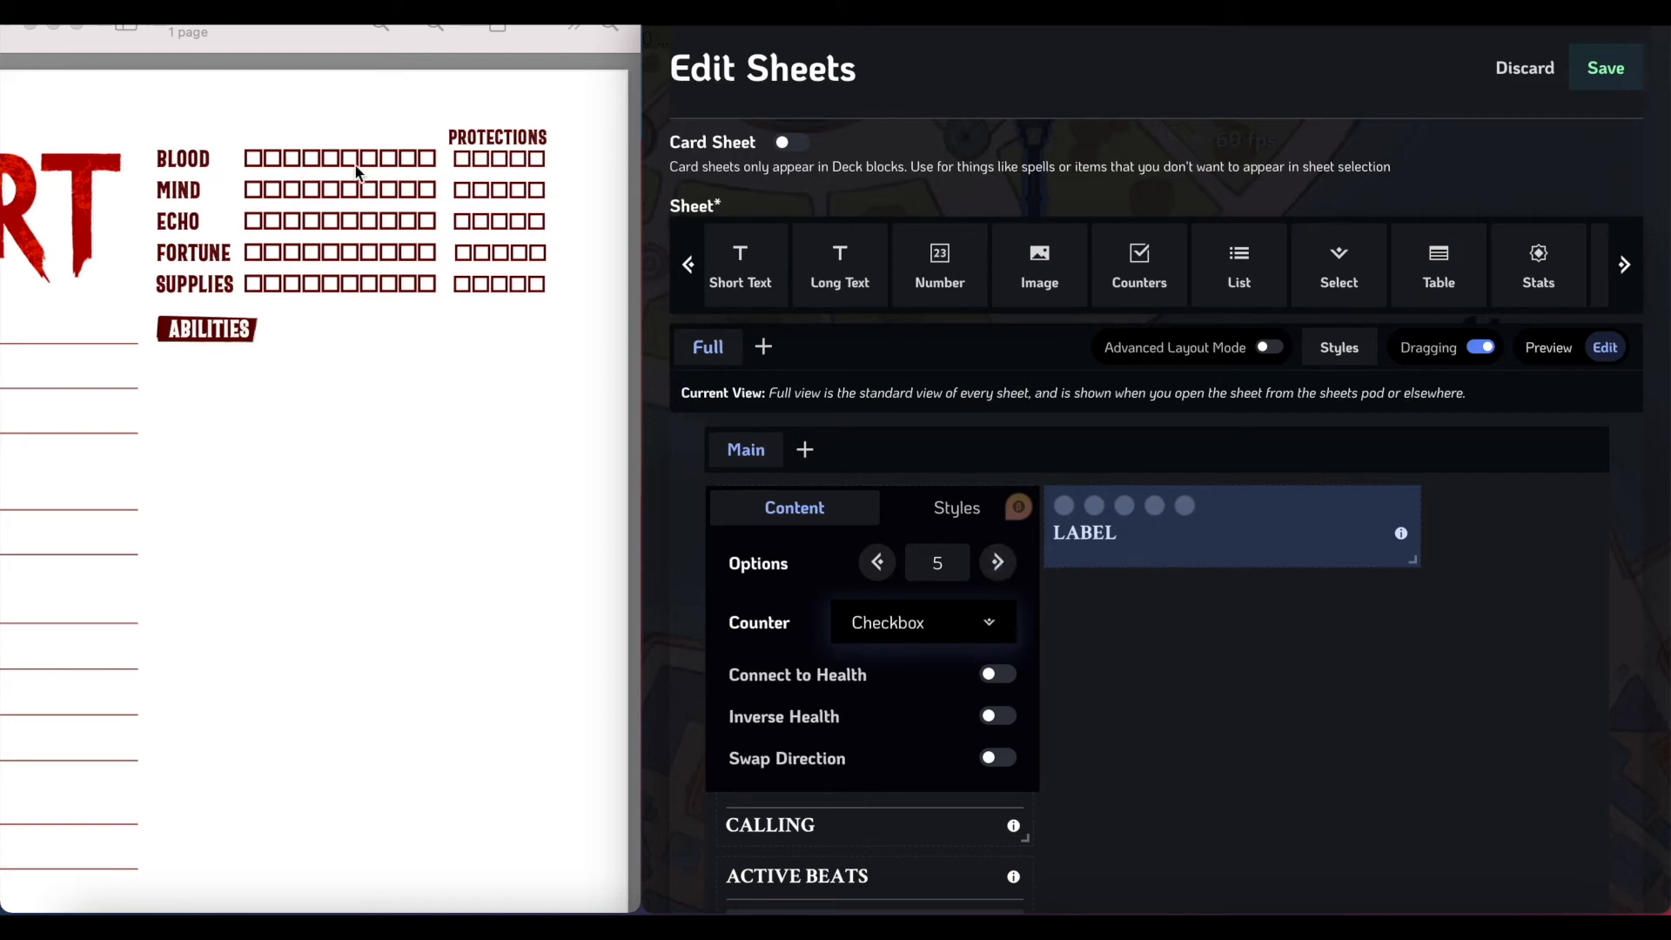
Set the counters block to 10 options and narrow it to fit its row of counters.
double_click(986, 568)
click(961, 563)
text(1)
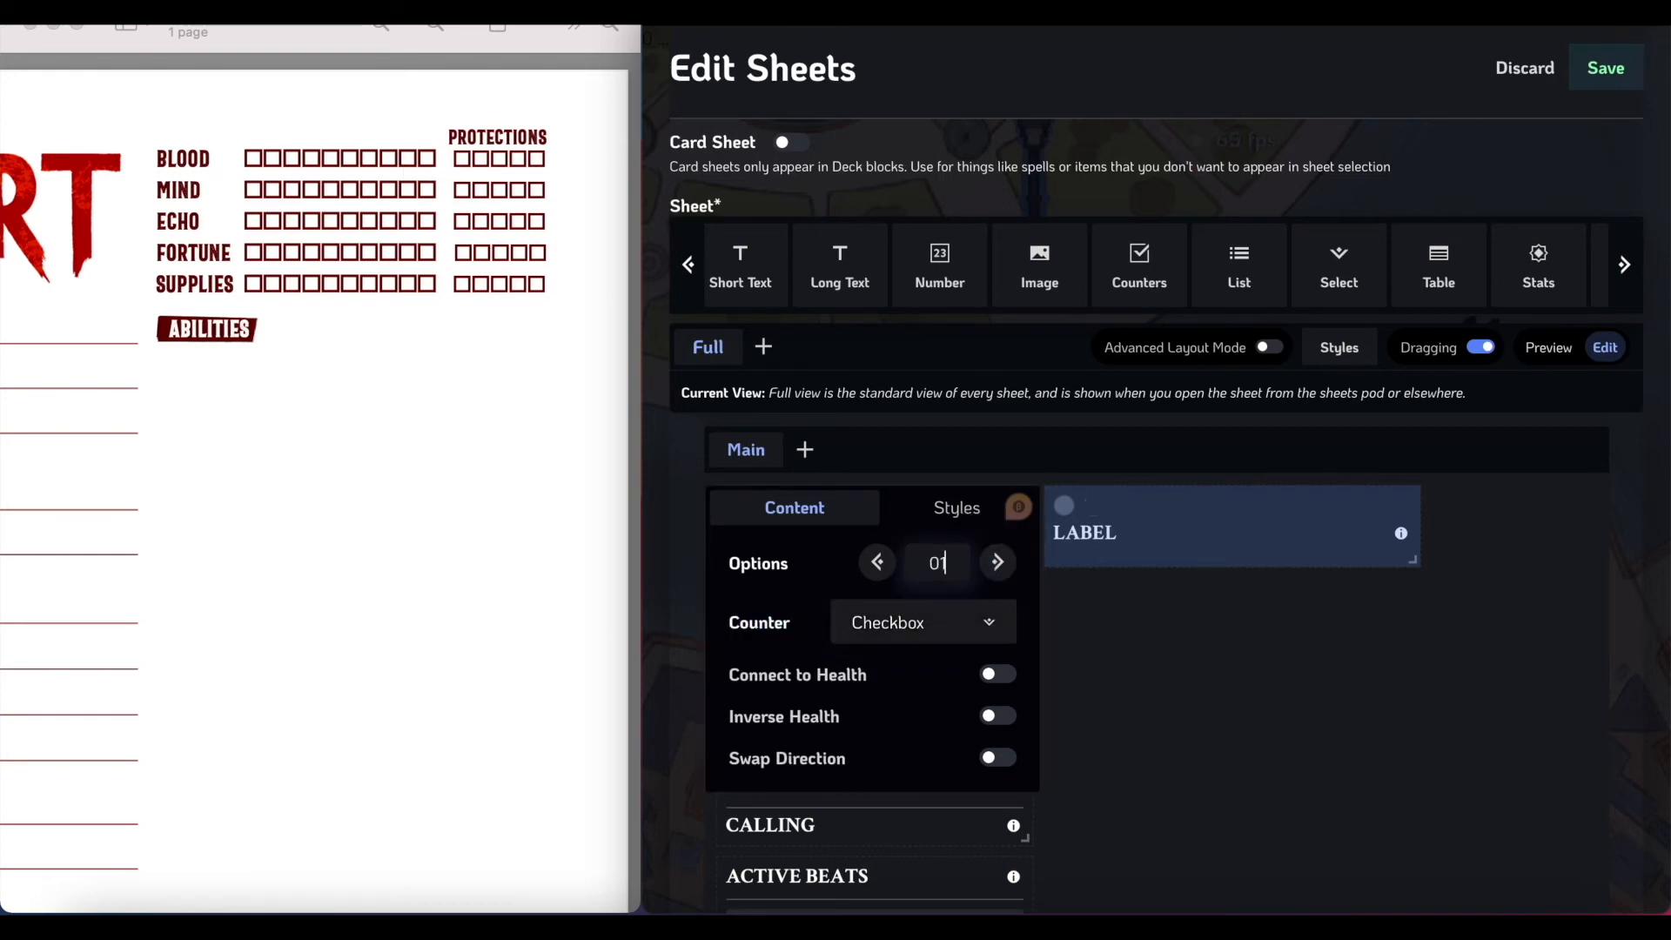
text(0)
click(1093, 571)
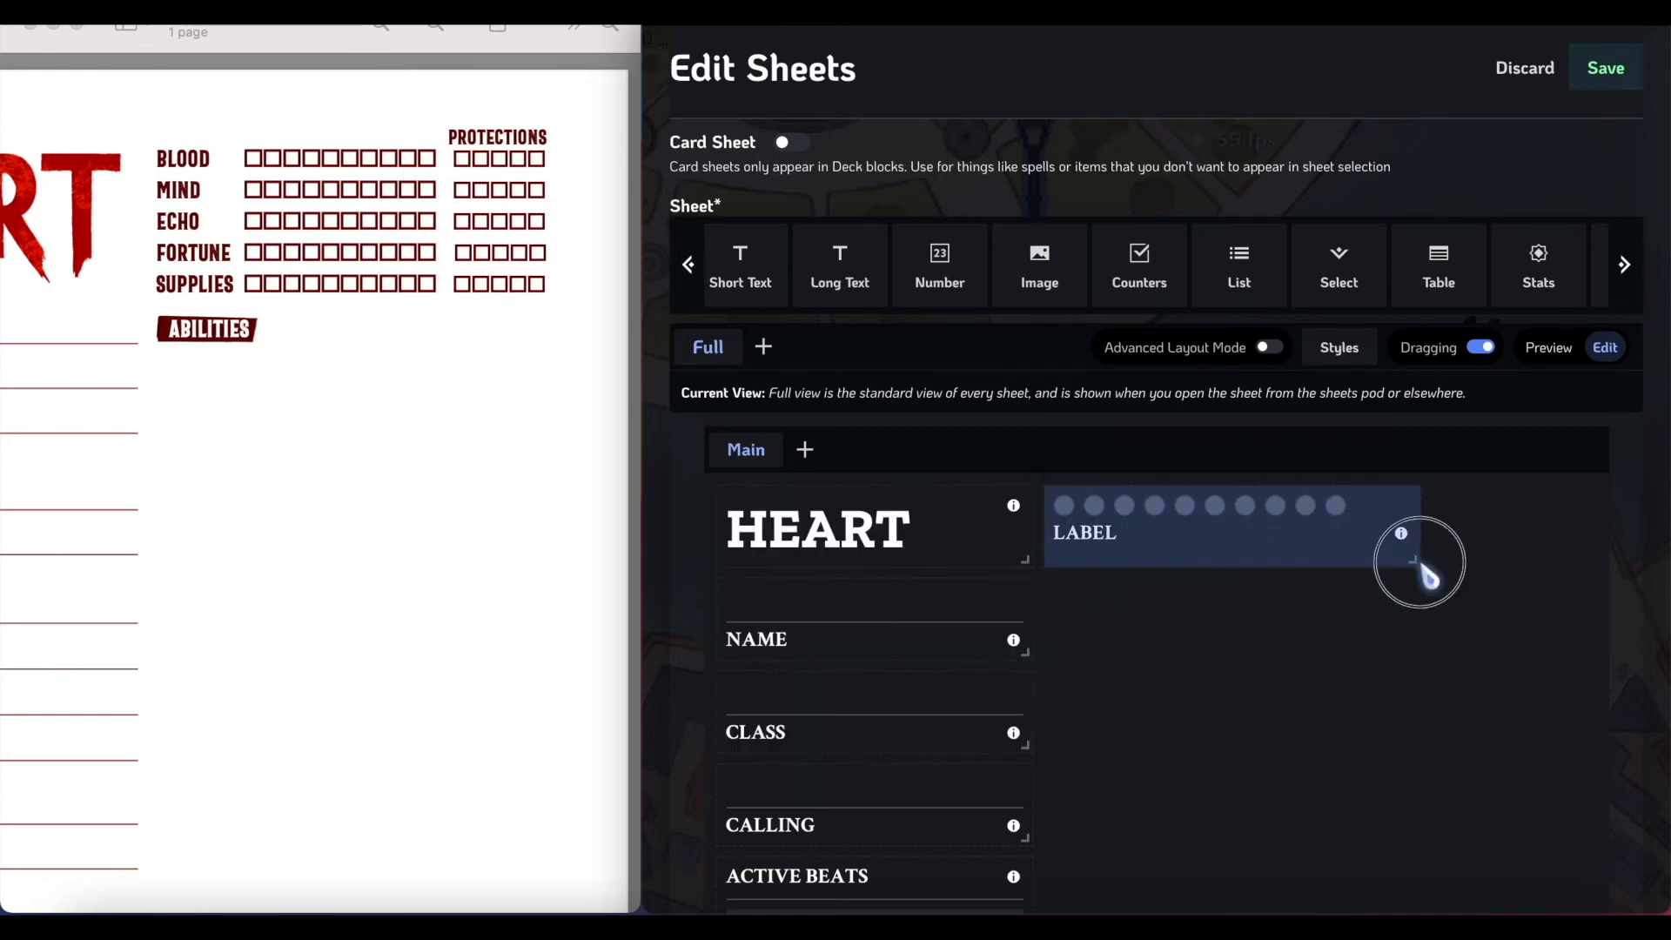
drag(1430, 564, 1360, 564)
Label the counters block BLOOD and duplicate it below as MIND, ECHO, FORTUNE and SUPPLIES.
double_click(1084, 533)
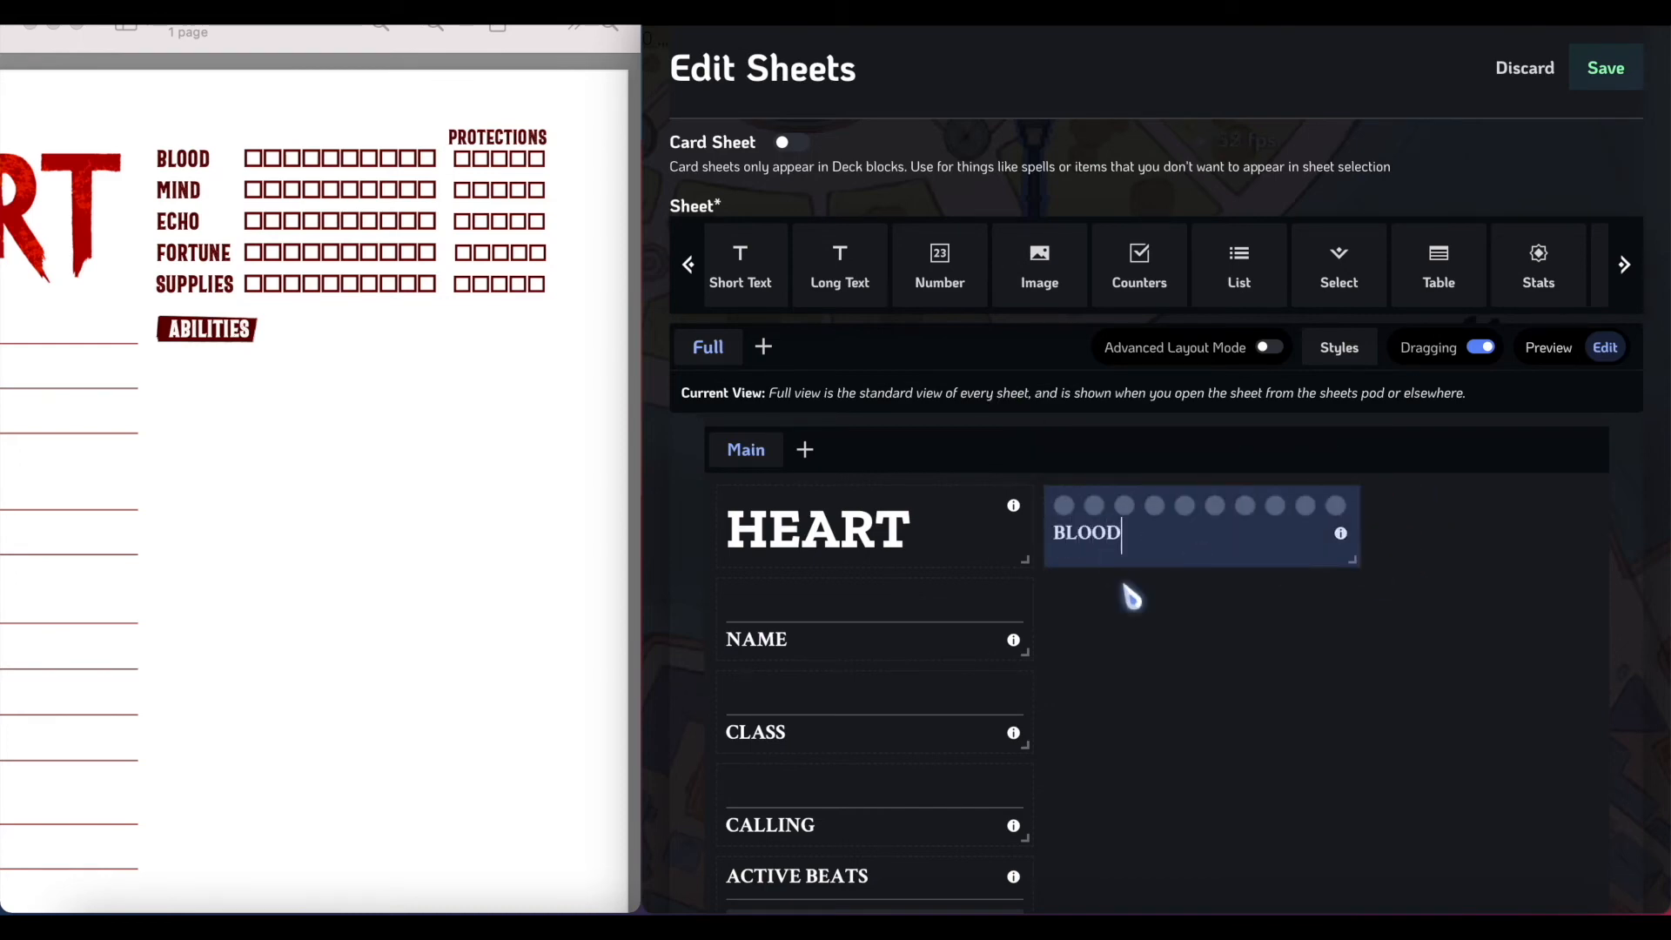
click(1191, 533)
click(1273, 453)
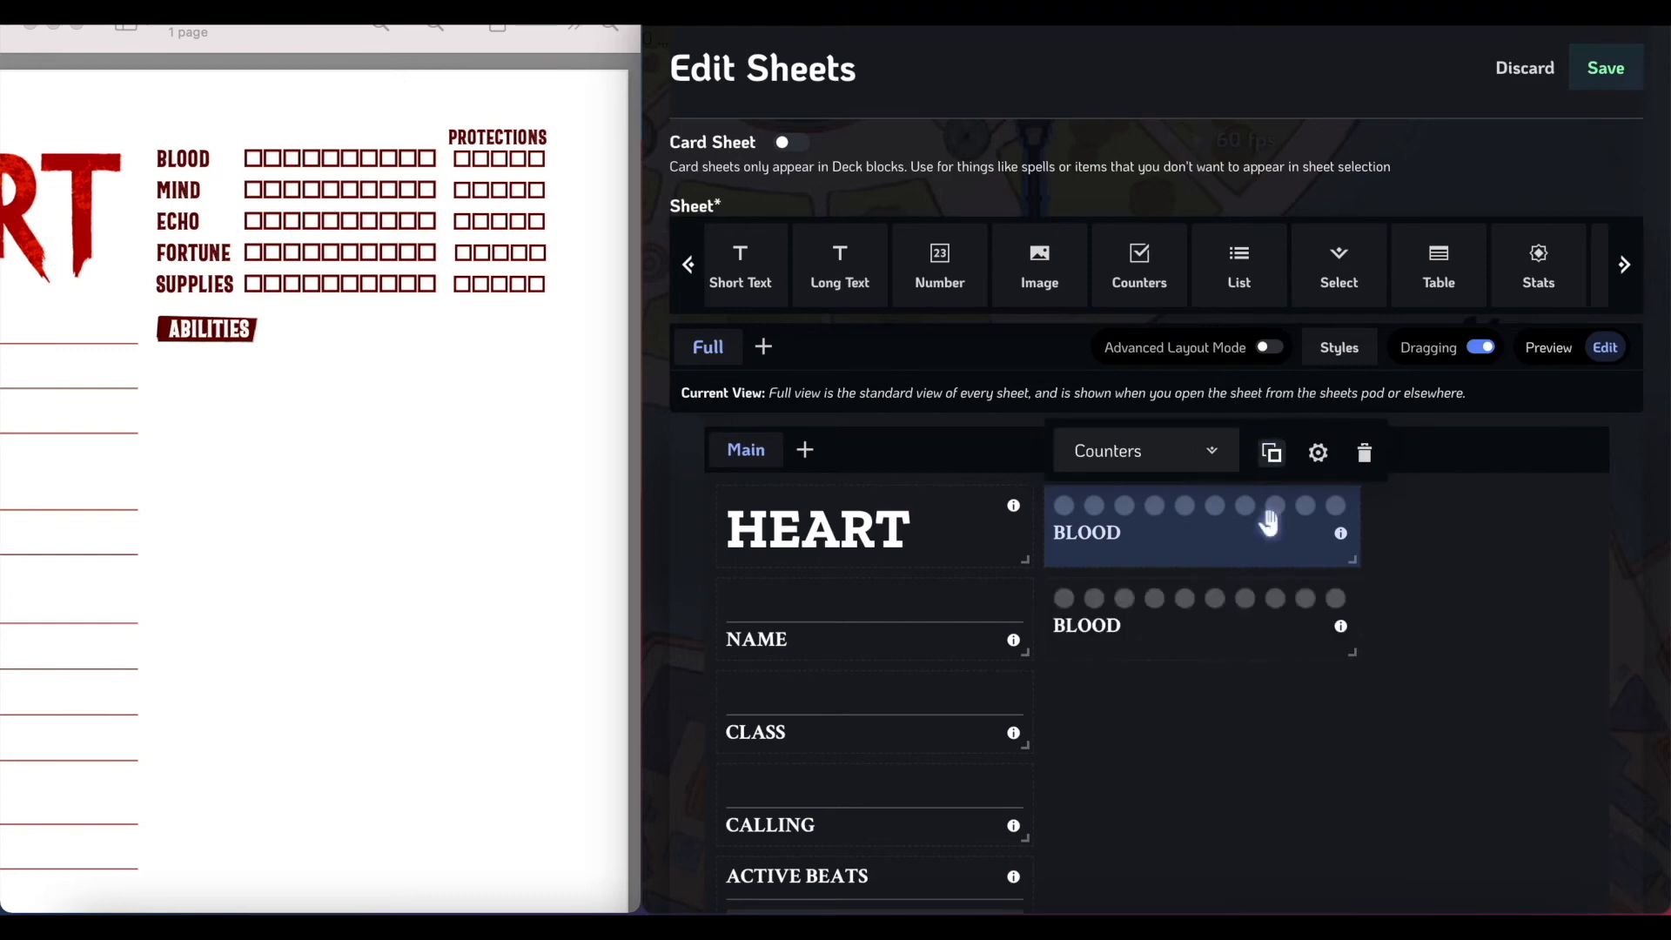
double_click(1088, 619)
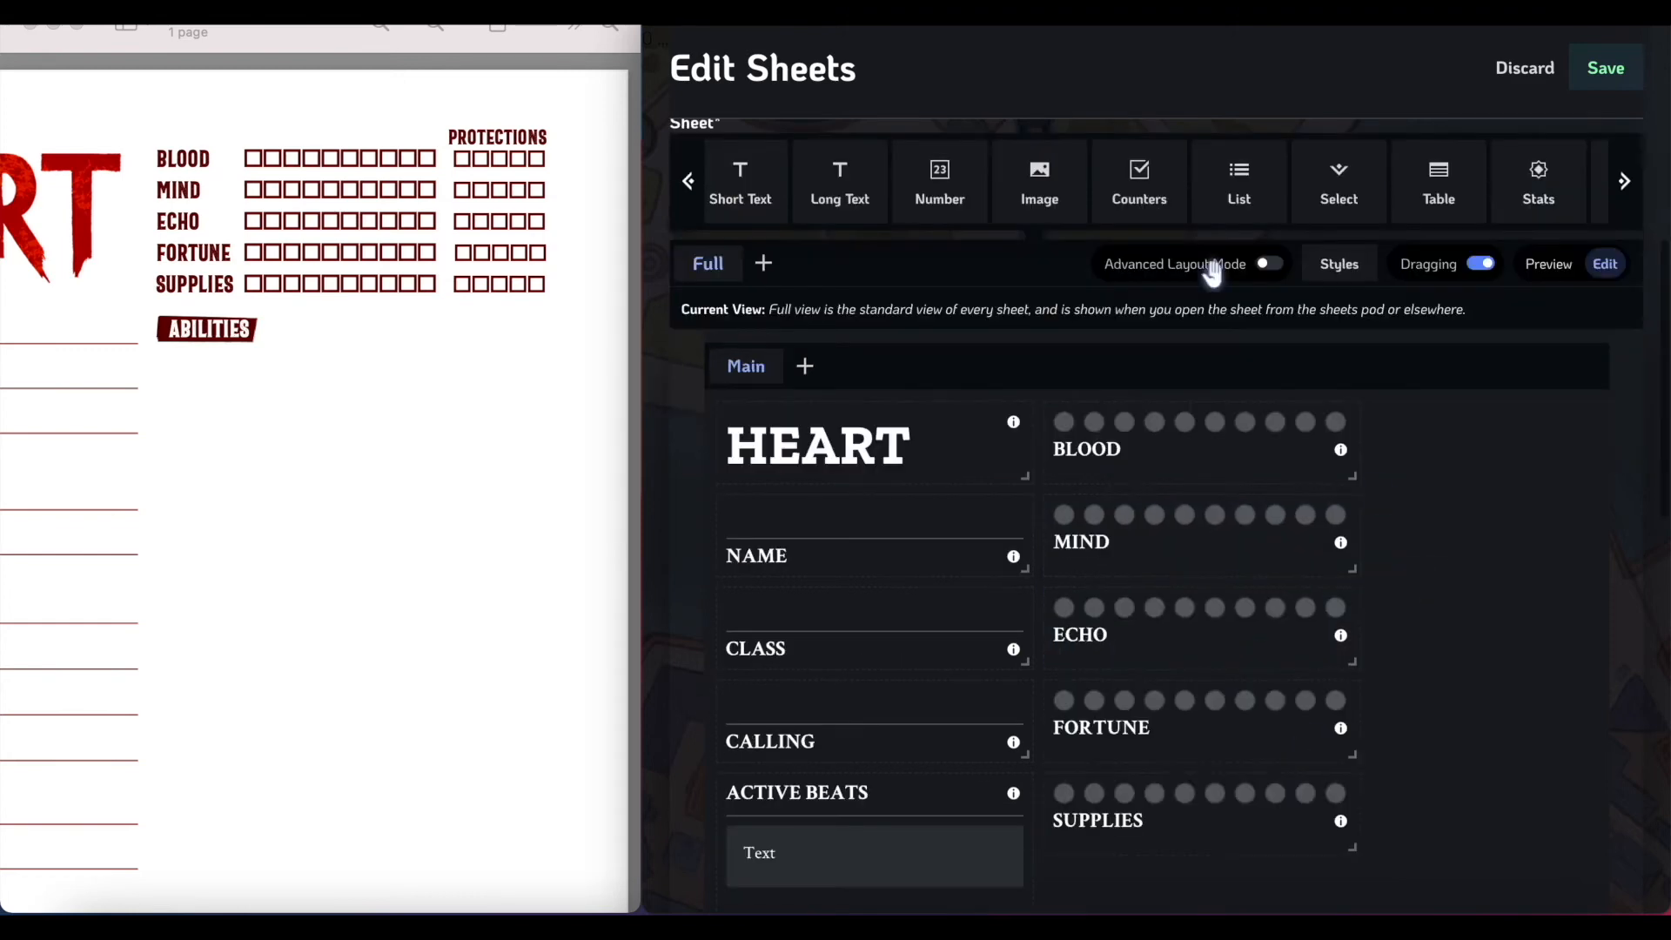
Add a five-option Counters block beside BLOOD and hide its label.
drag(1147, 179, 1585, 485)
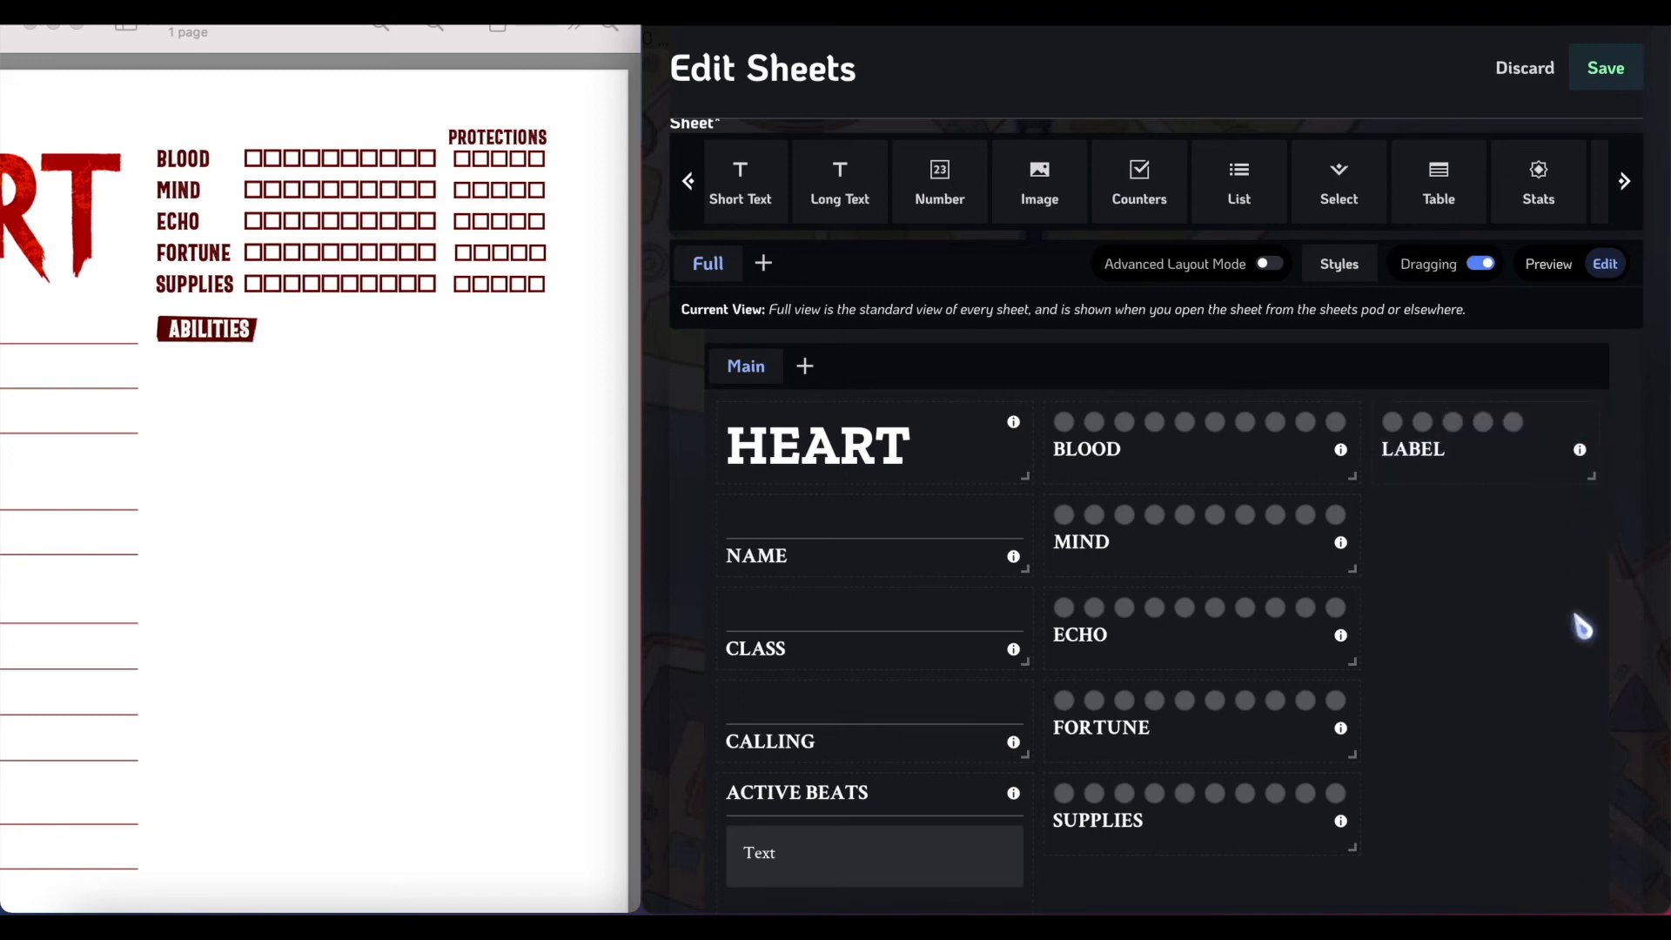
click(1530, 369)
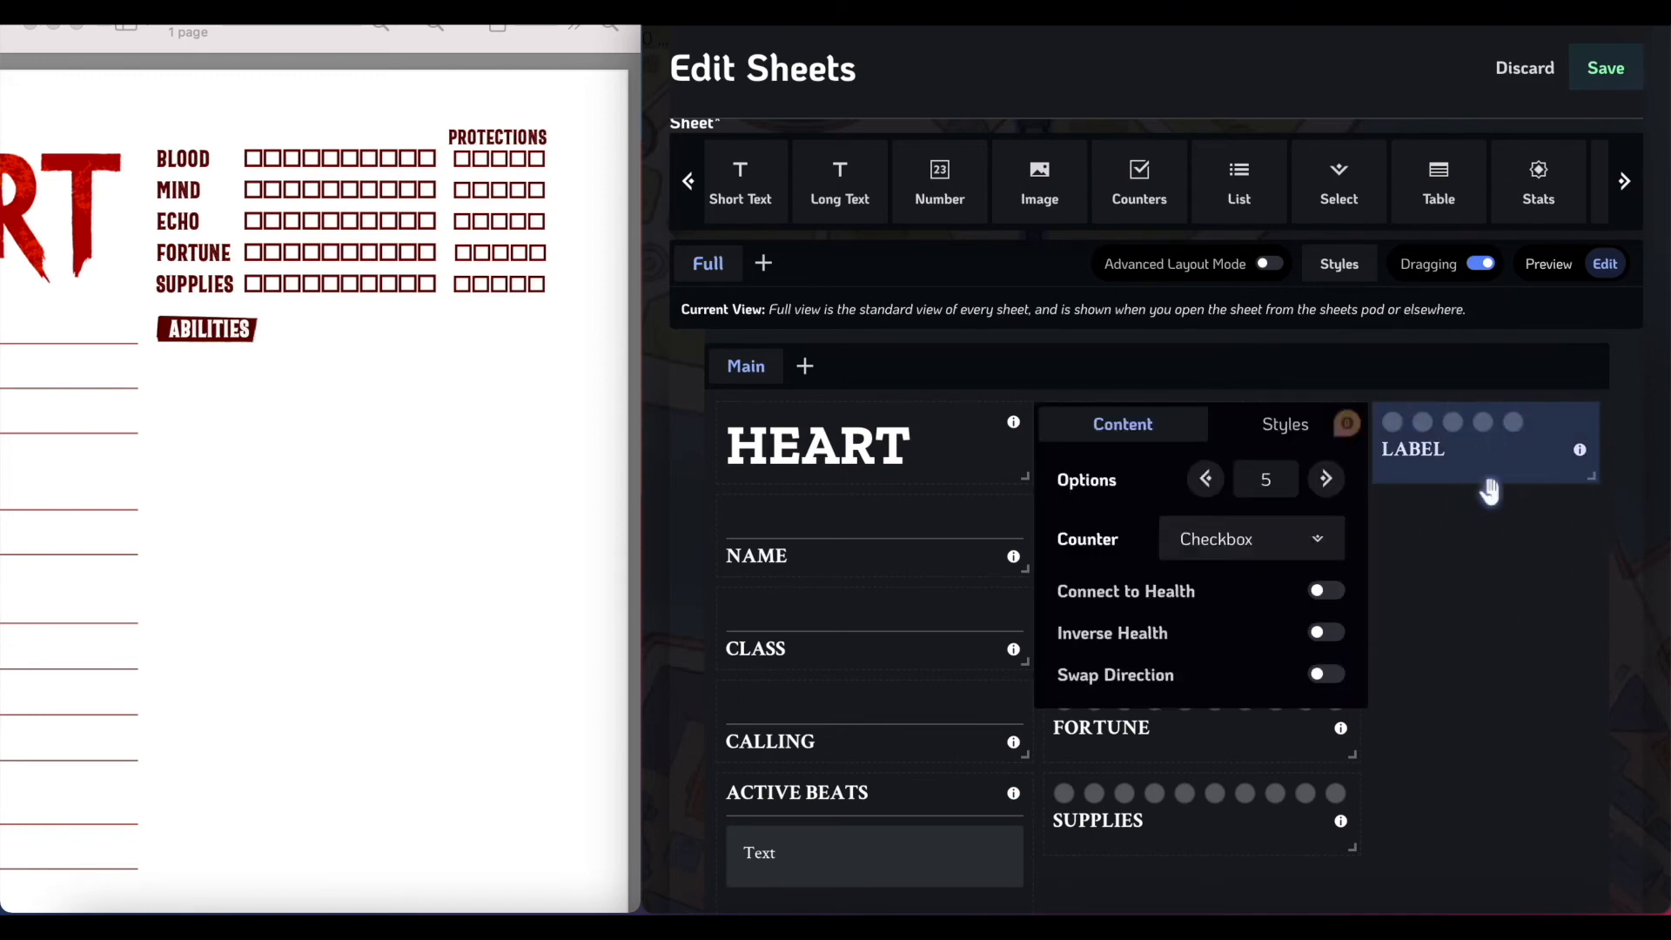
click(1285, 424)
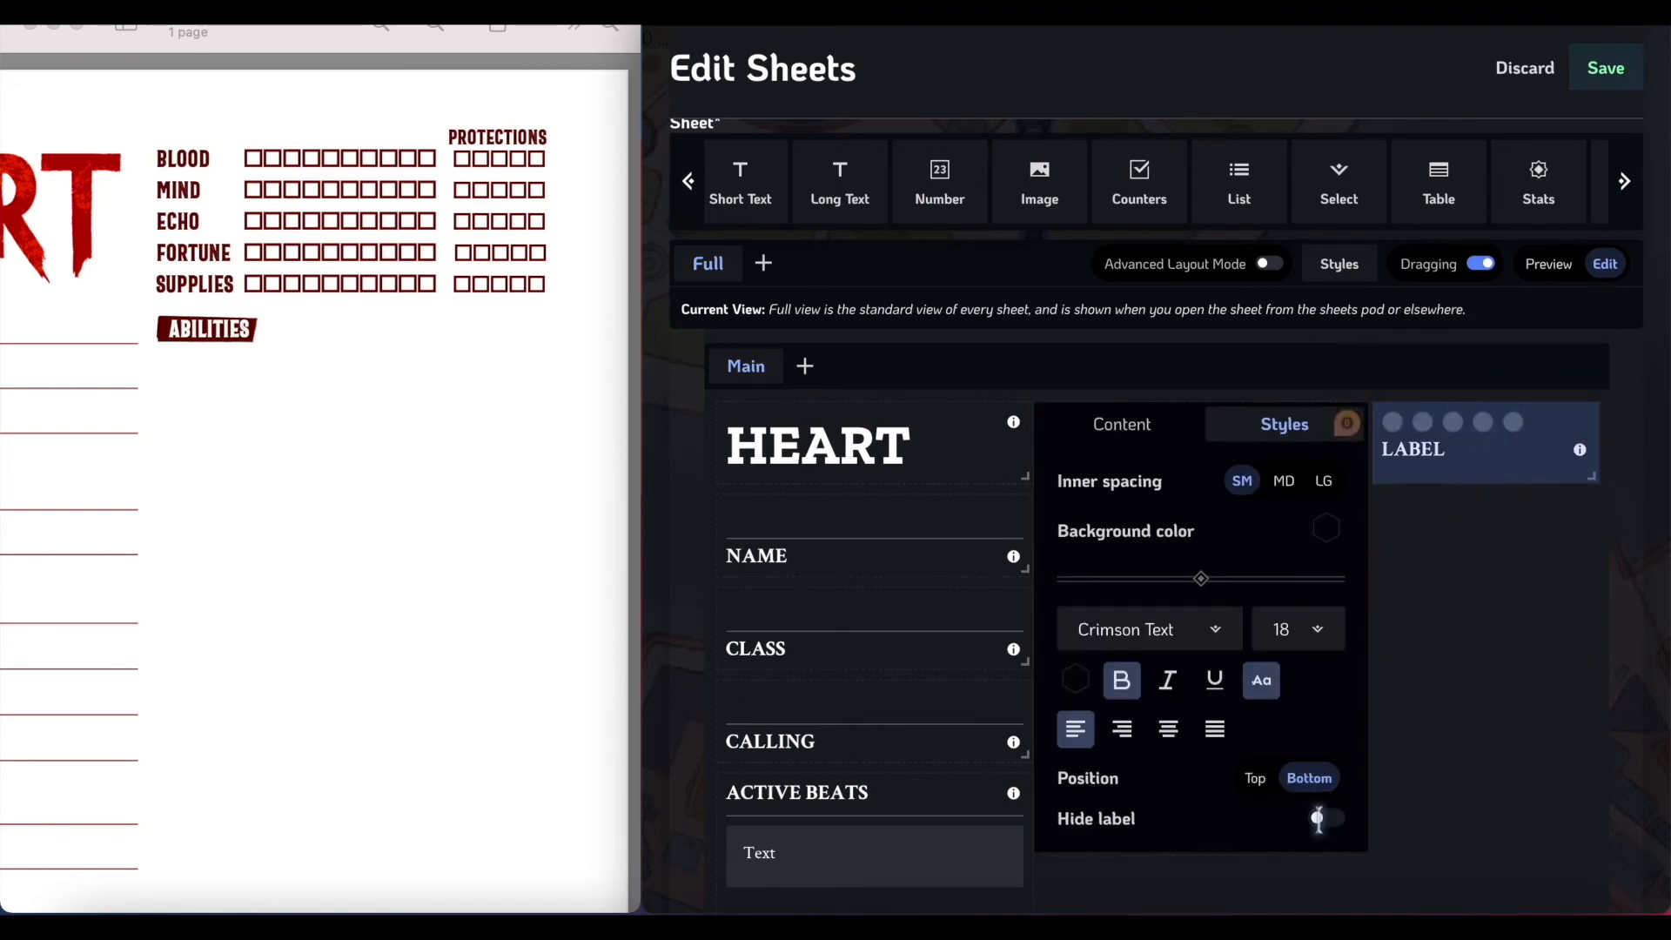
click(1325, 813)
click(1563, 500)
drag(1513, 444, 1518, 495)
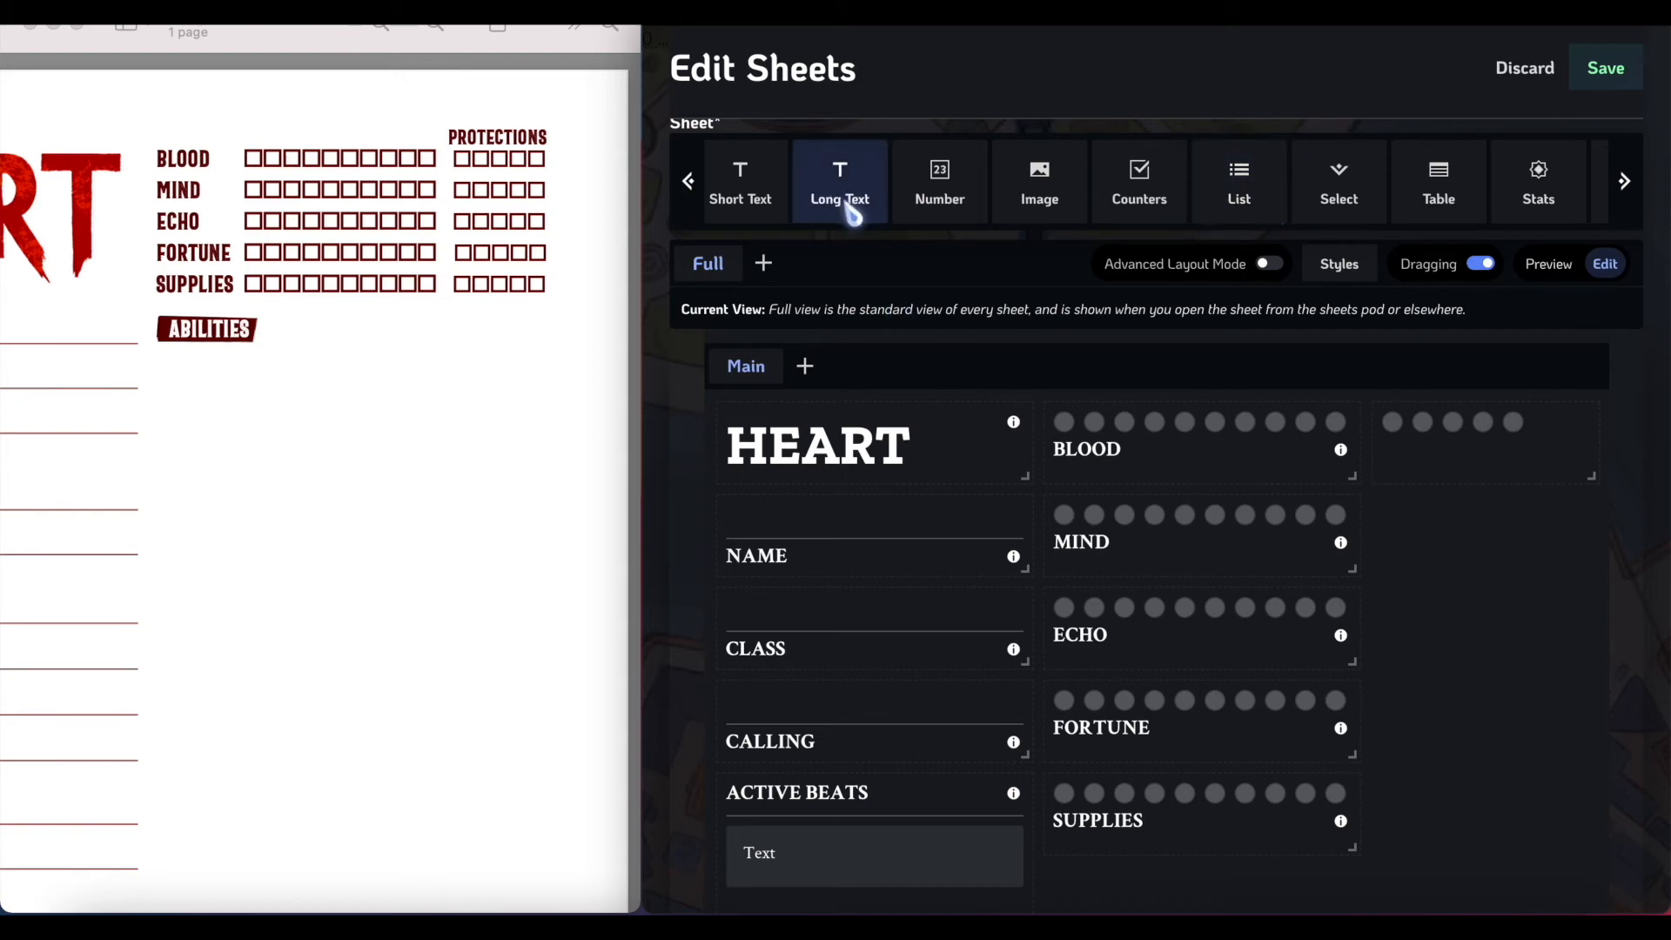
Place a Short Text block above the five-option counters beside BLOOD and hide its label.
mouse_move(1131, 481)
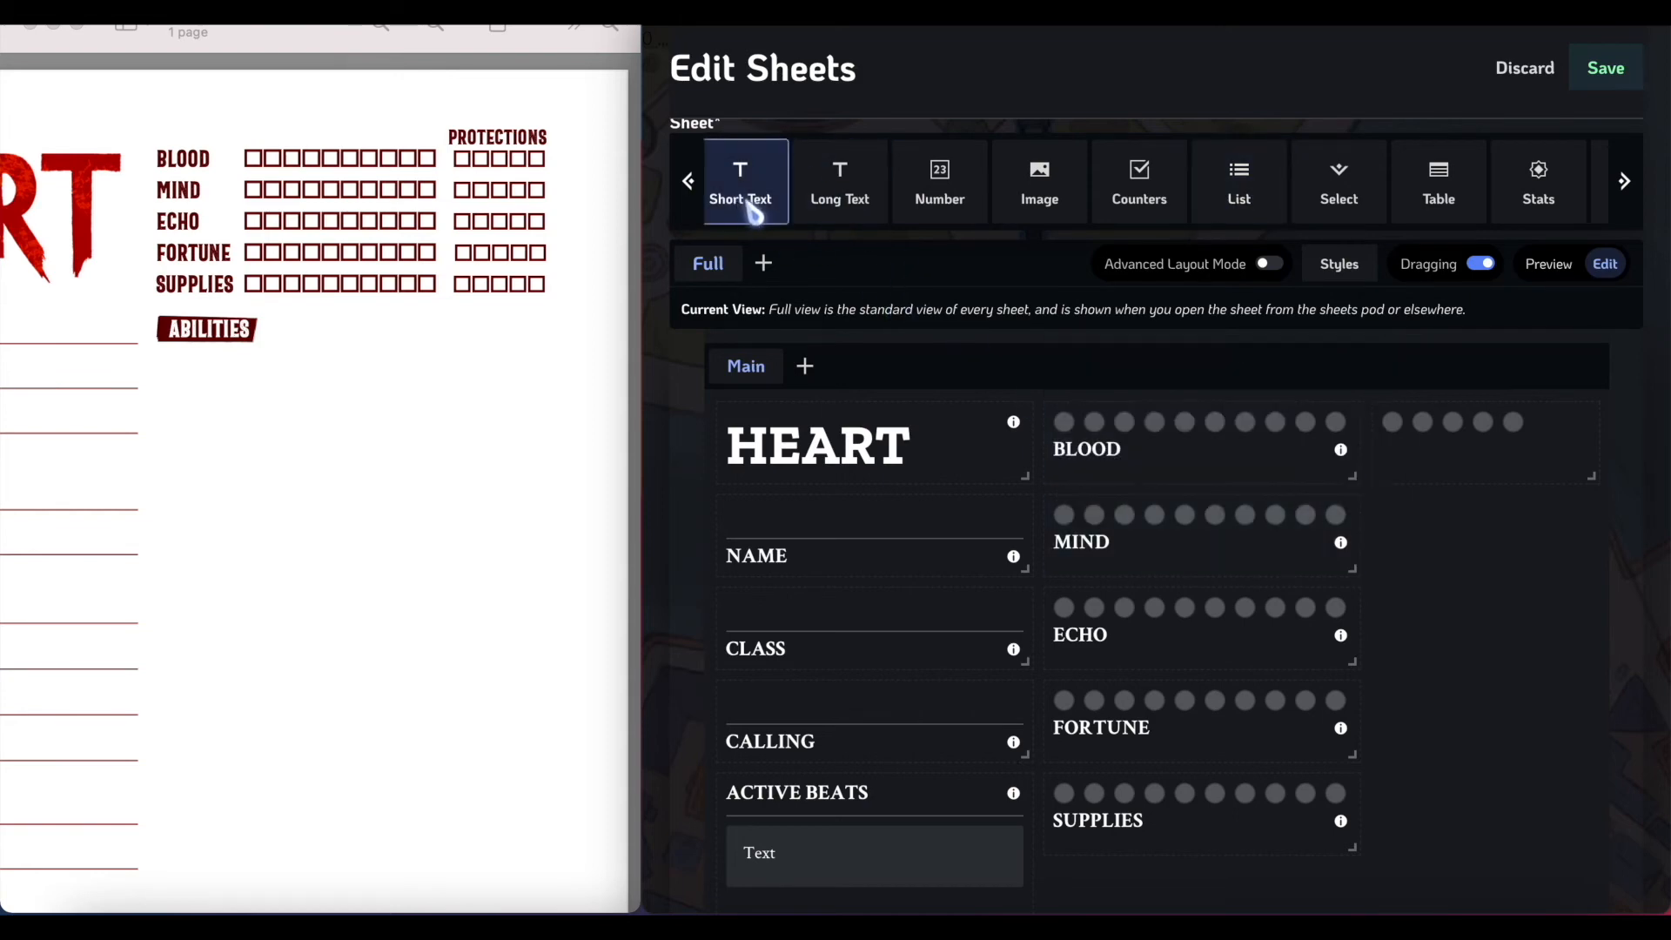
drag(734, 177, 1397, 425)
drag(1532, 473, 1592, 471)
click(1499, 442)
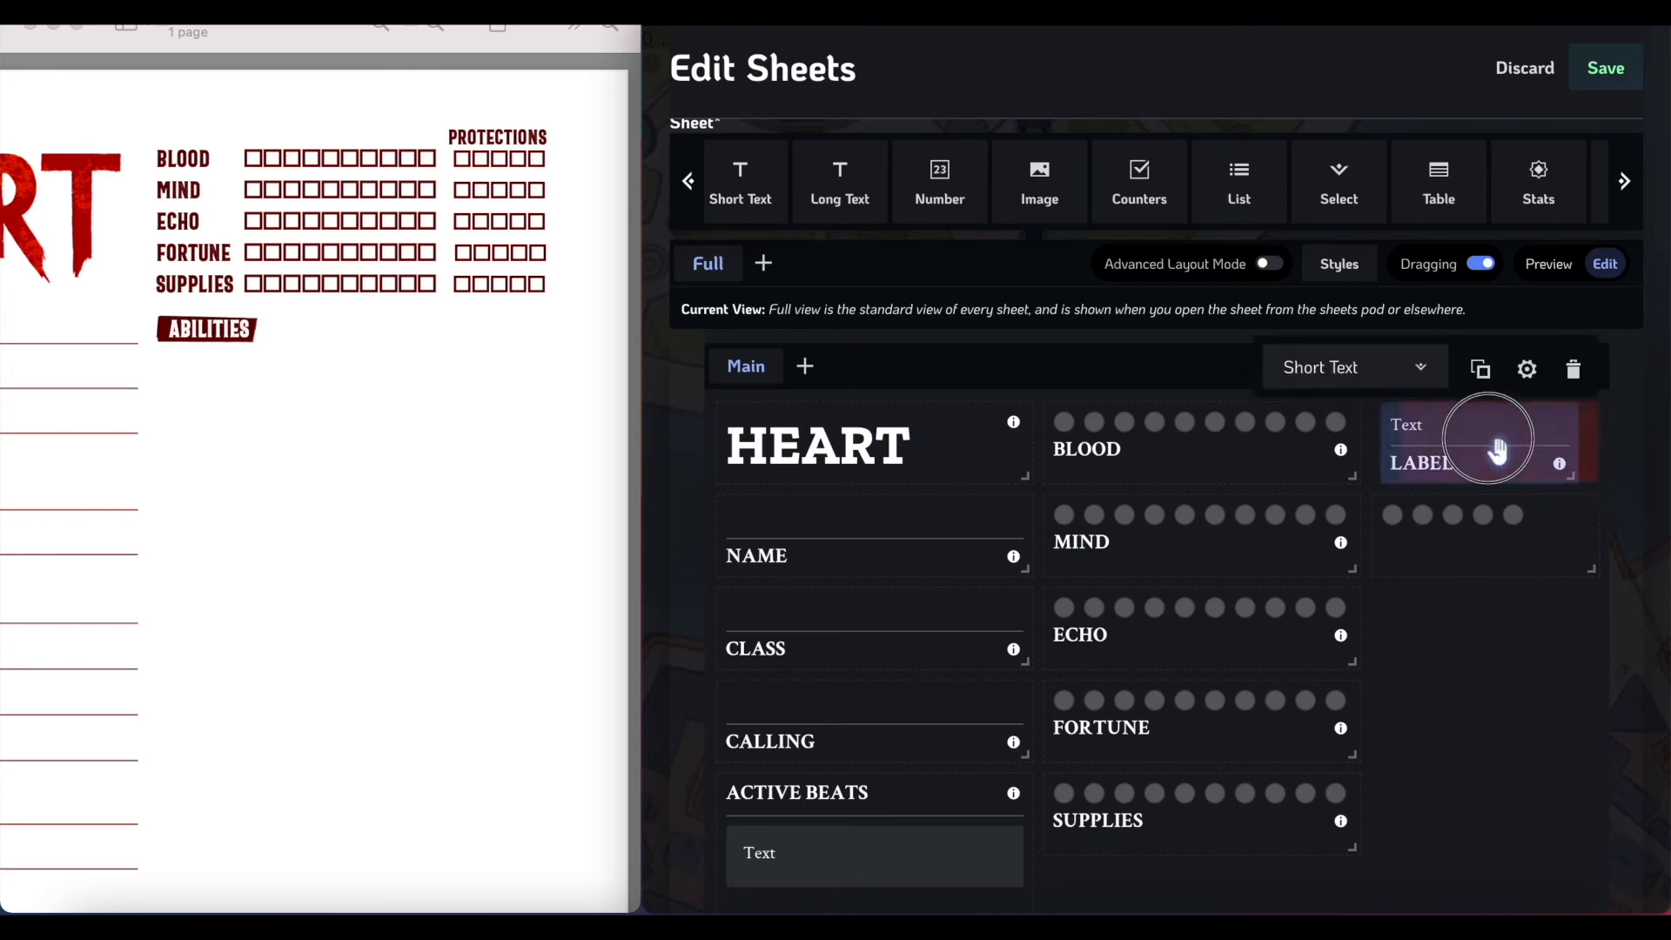
click(1496, 432)
click(1500, 369)
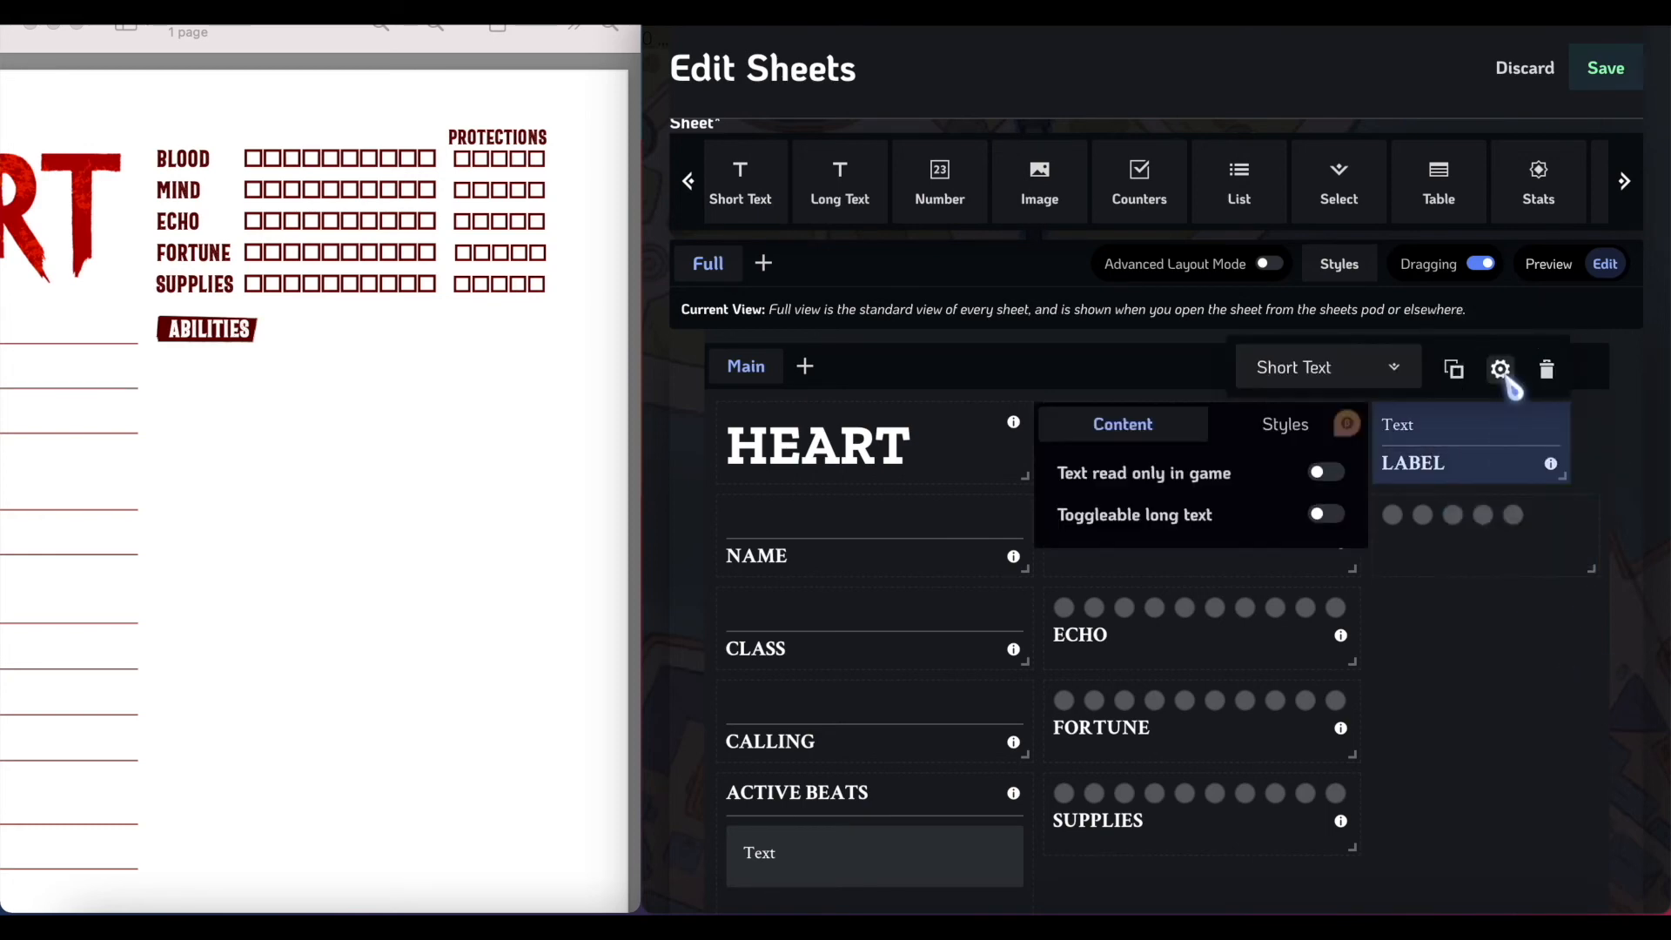
click(1285, 423)
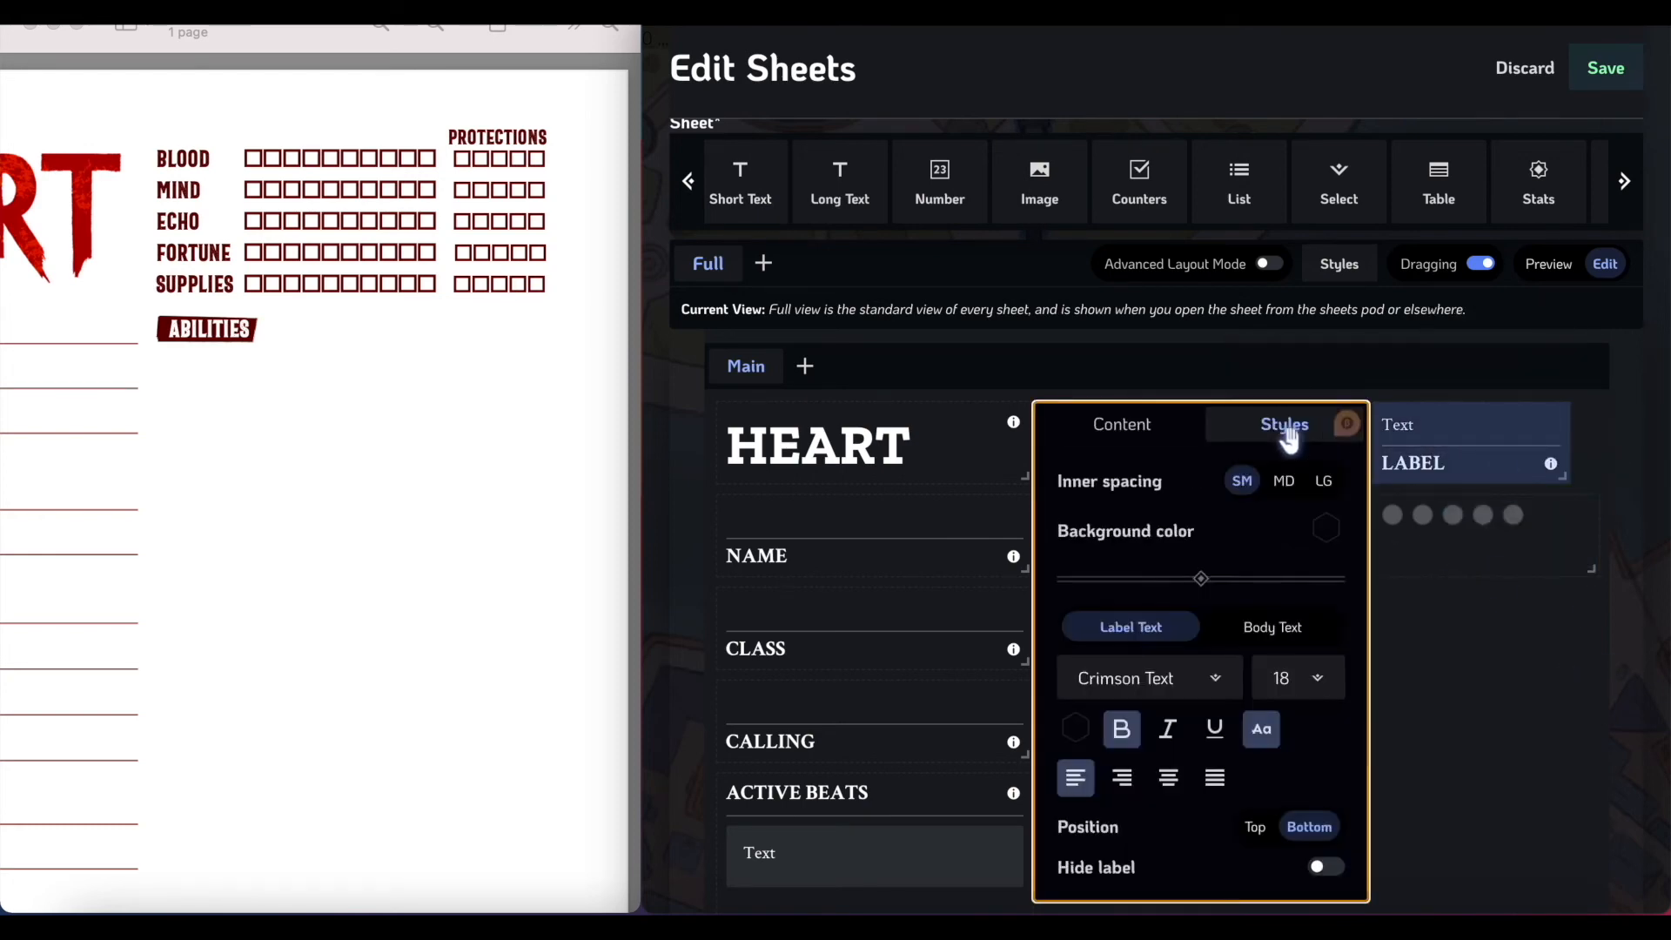
click(1322, 871)
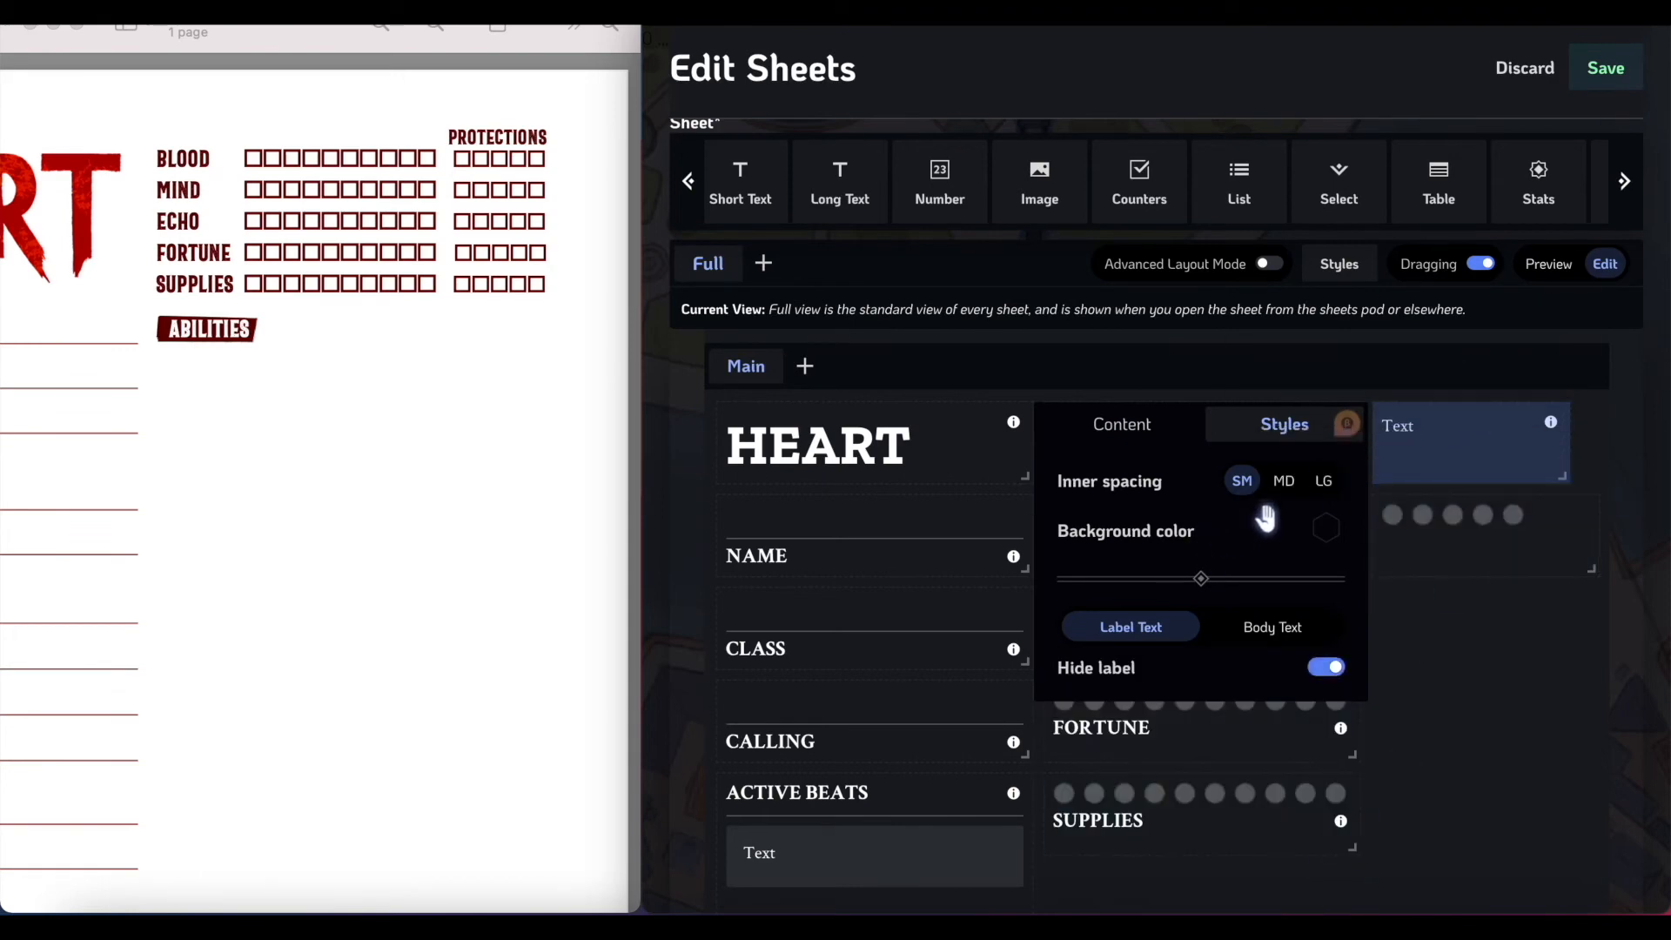
Enter PROTECTIONS in the short text above the five-option counters and format its body text as size 18, bold and capitalized.
click(1242, 628)
click(1201, 677)
click(1283, 677)
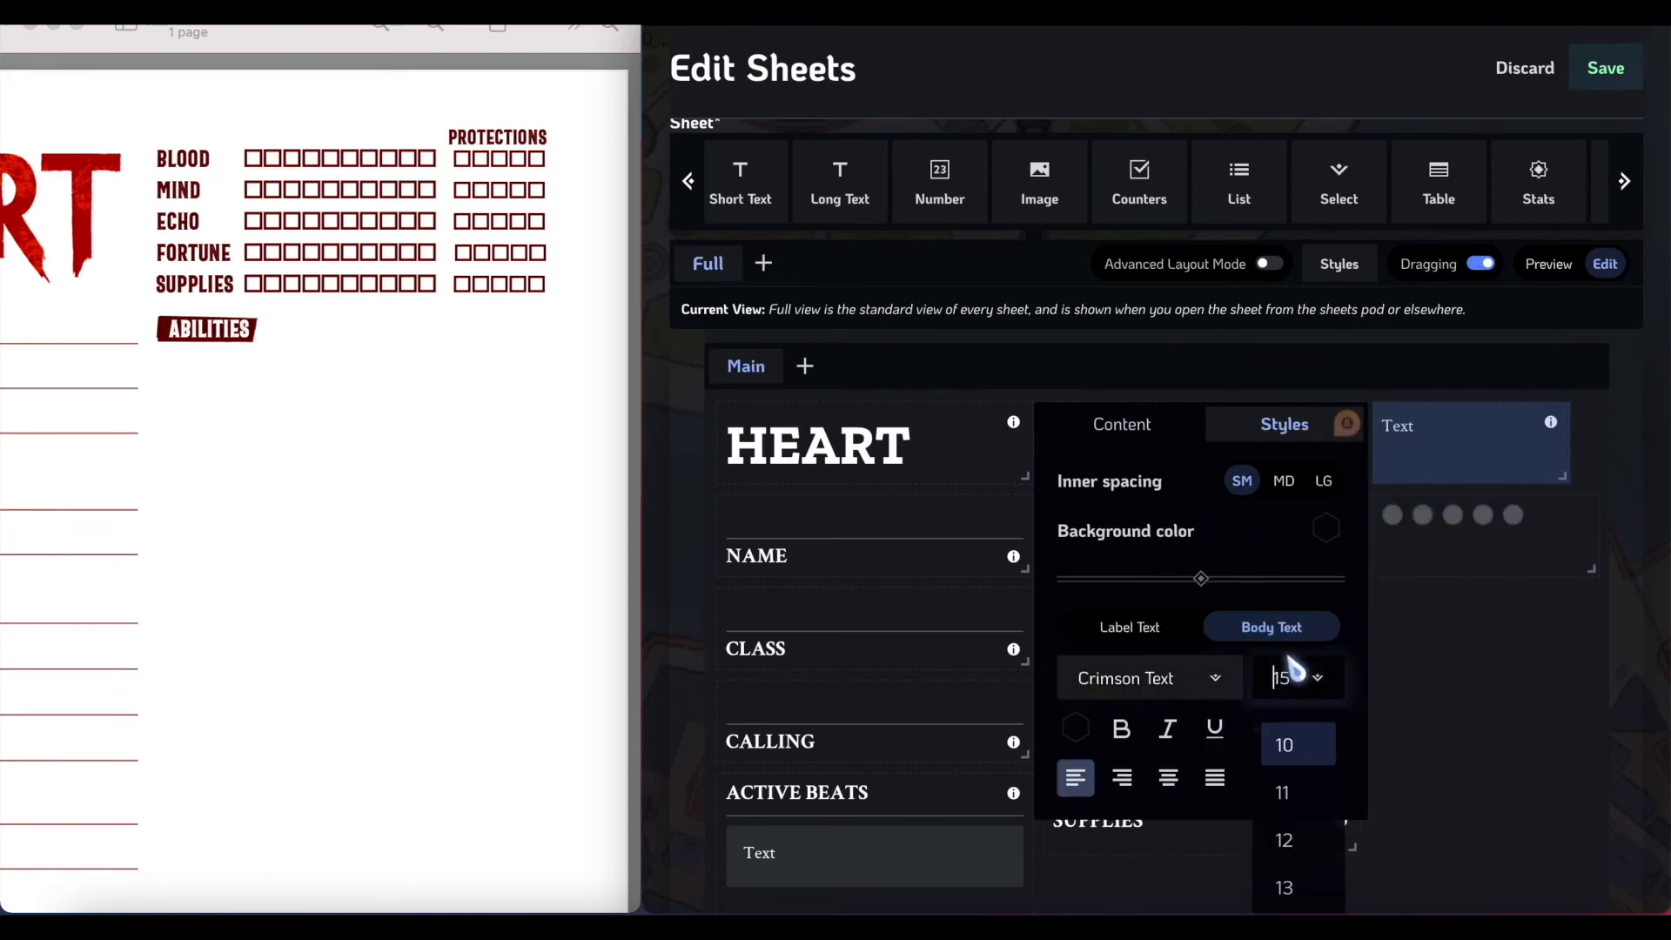
scroll(1309, 887, down, 3)
click(1296, 875)
click(1261, 731)
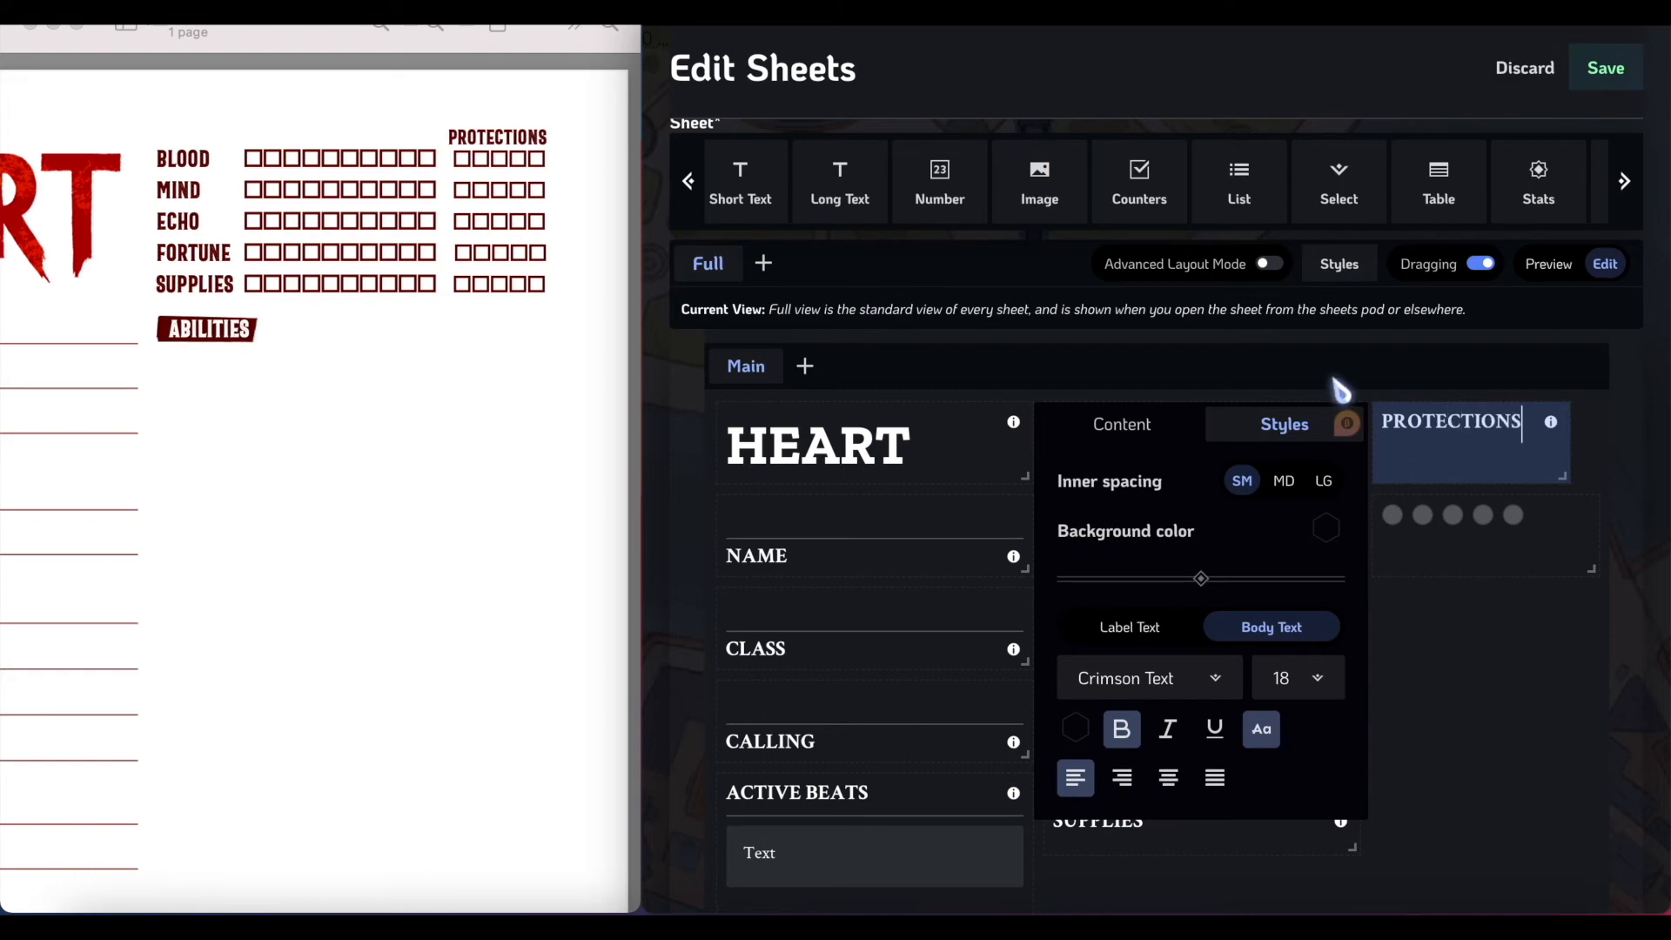
Shrink the PROTECTIONS block to a single row and add a Spacer beside it, above the BLOOD counters, sized to match.
click(1167, 423)
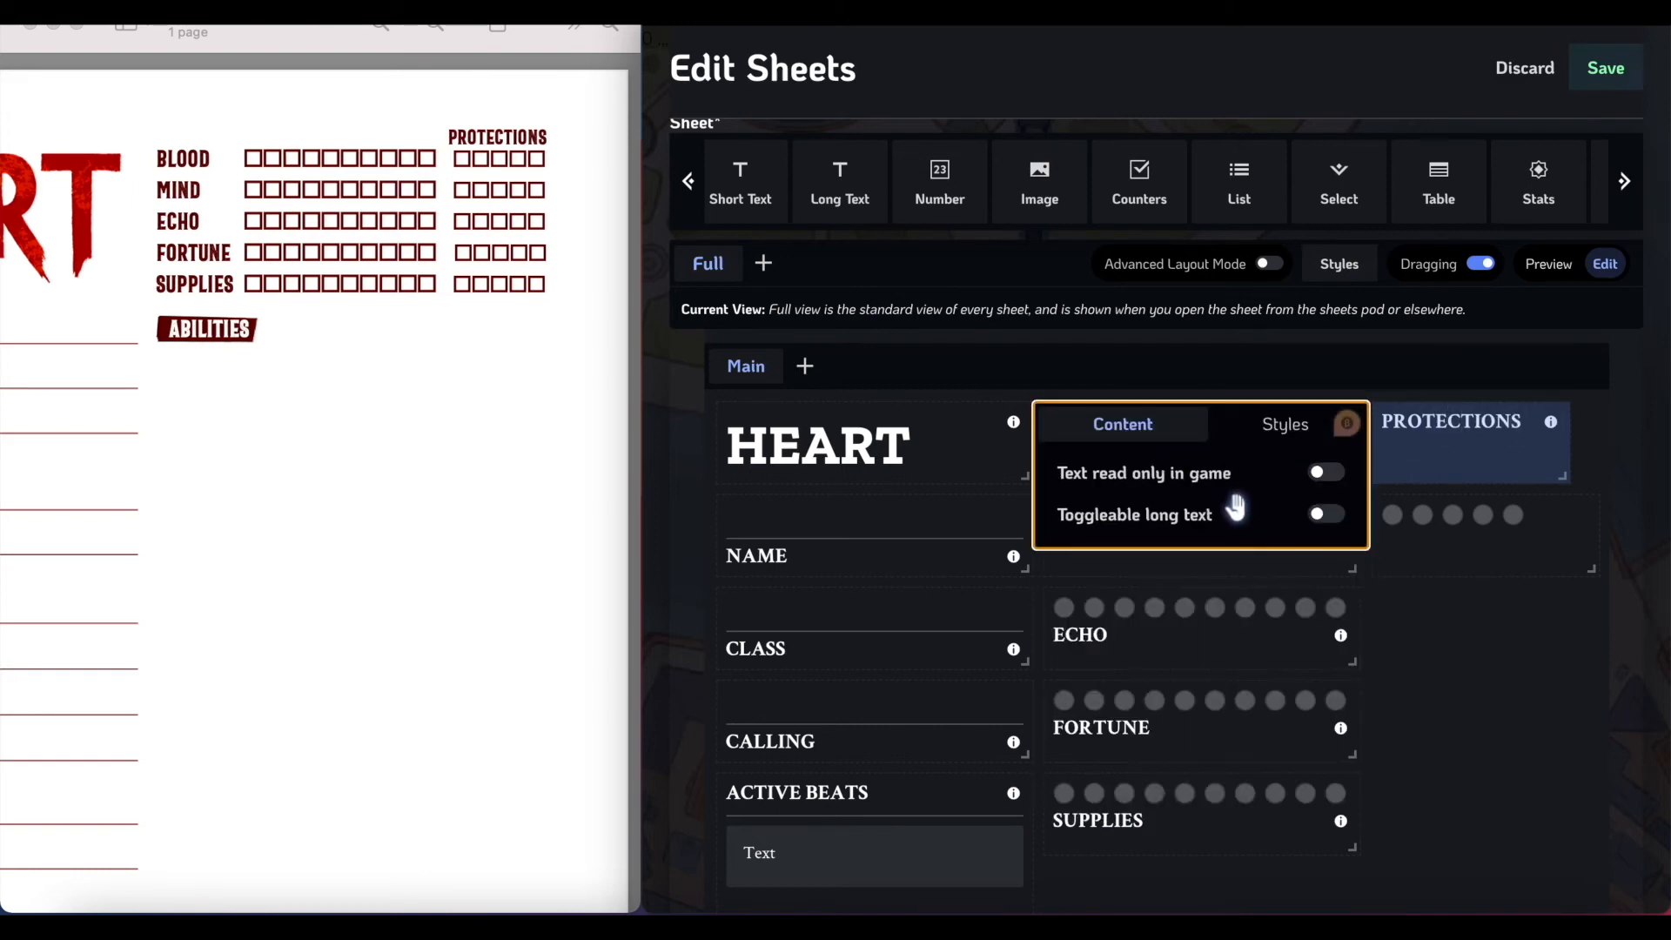
drag(1556, 468, 1548, 423)
click(1297, 467)
scroll(1230, 175, left, 5)
drag(770, 224, 1310, 430)
click(1179, 426)
drag(1336, 424, 1350, 429)
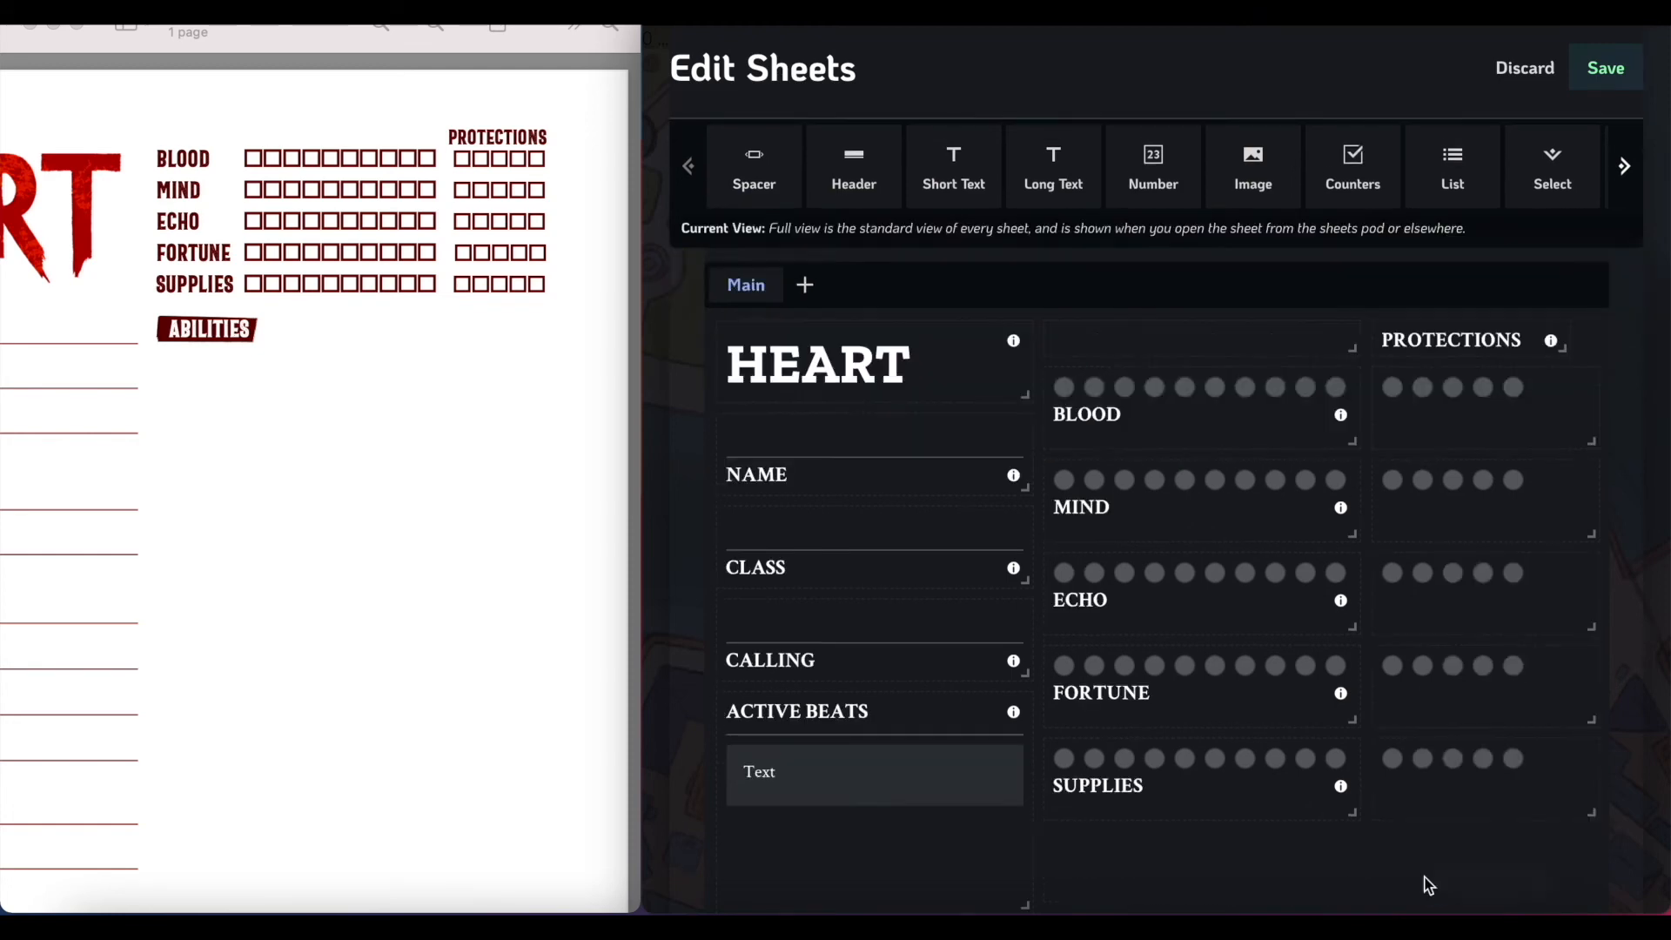
Try the Teeth counter style on the BLOOD block, then restore it to Checkbox.
scroll(1430, 881, down, 1)
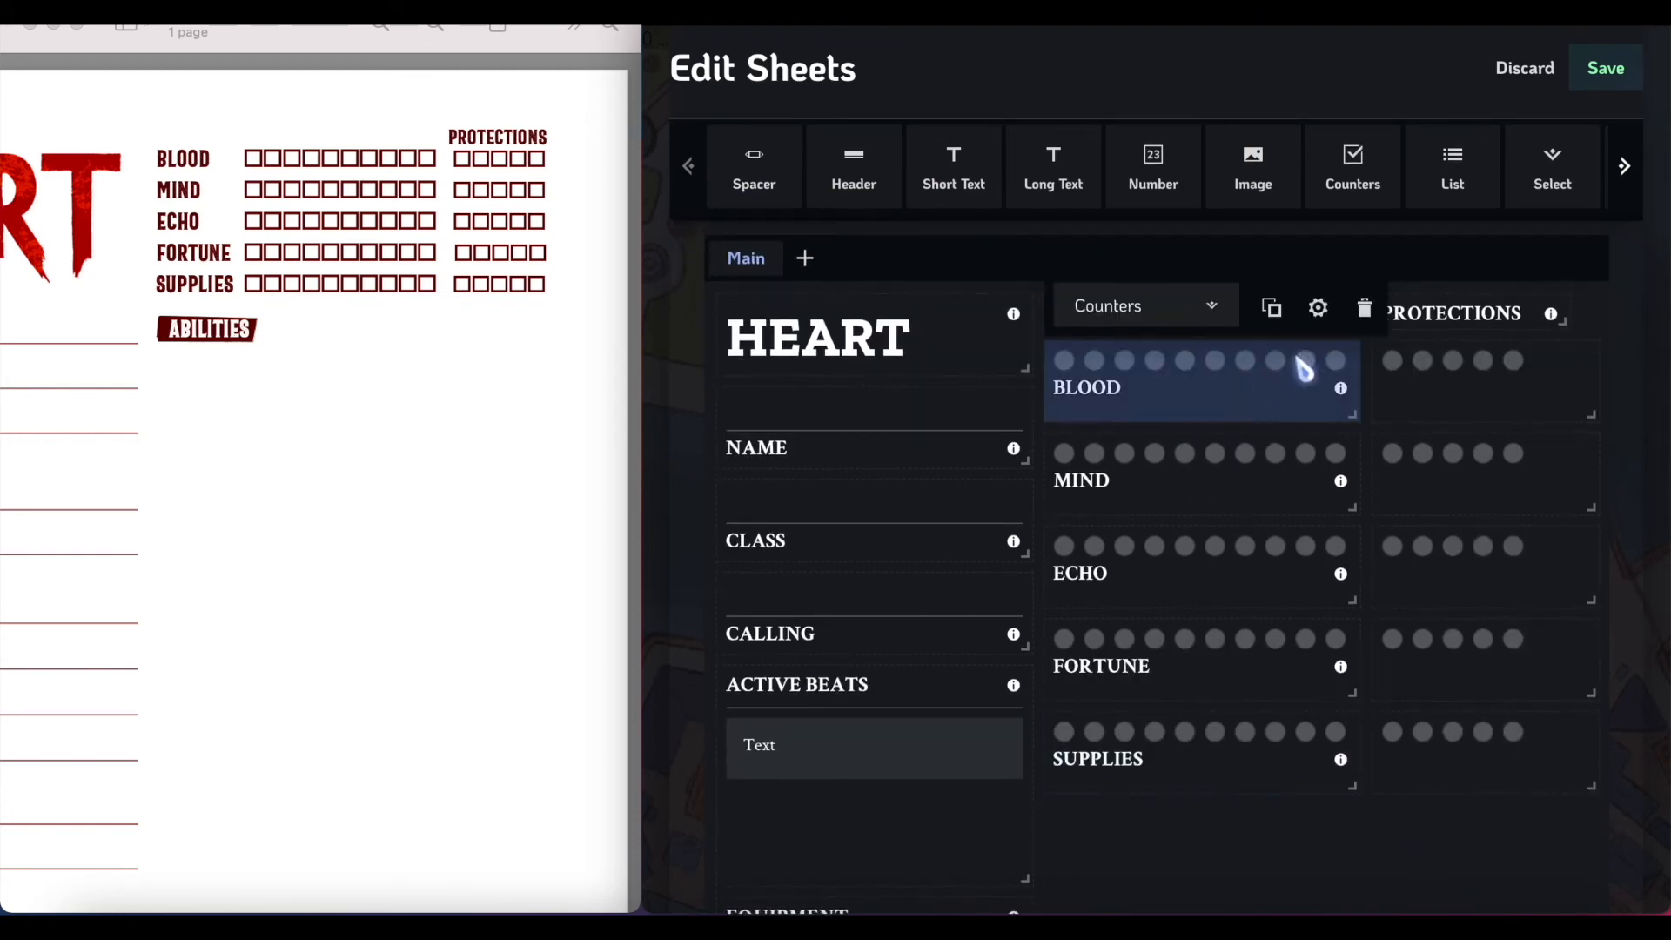
click(1318, 312)
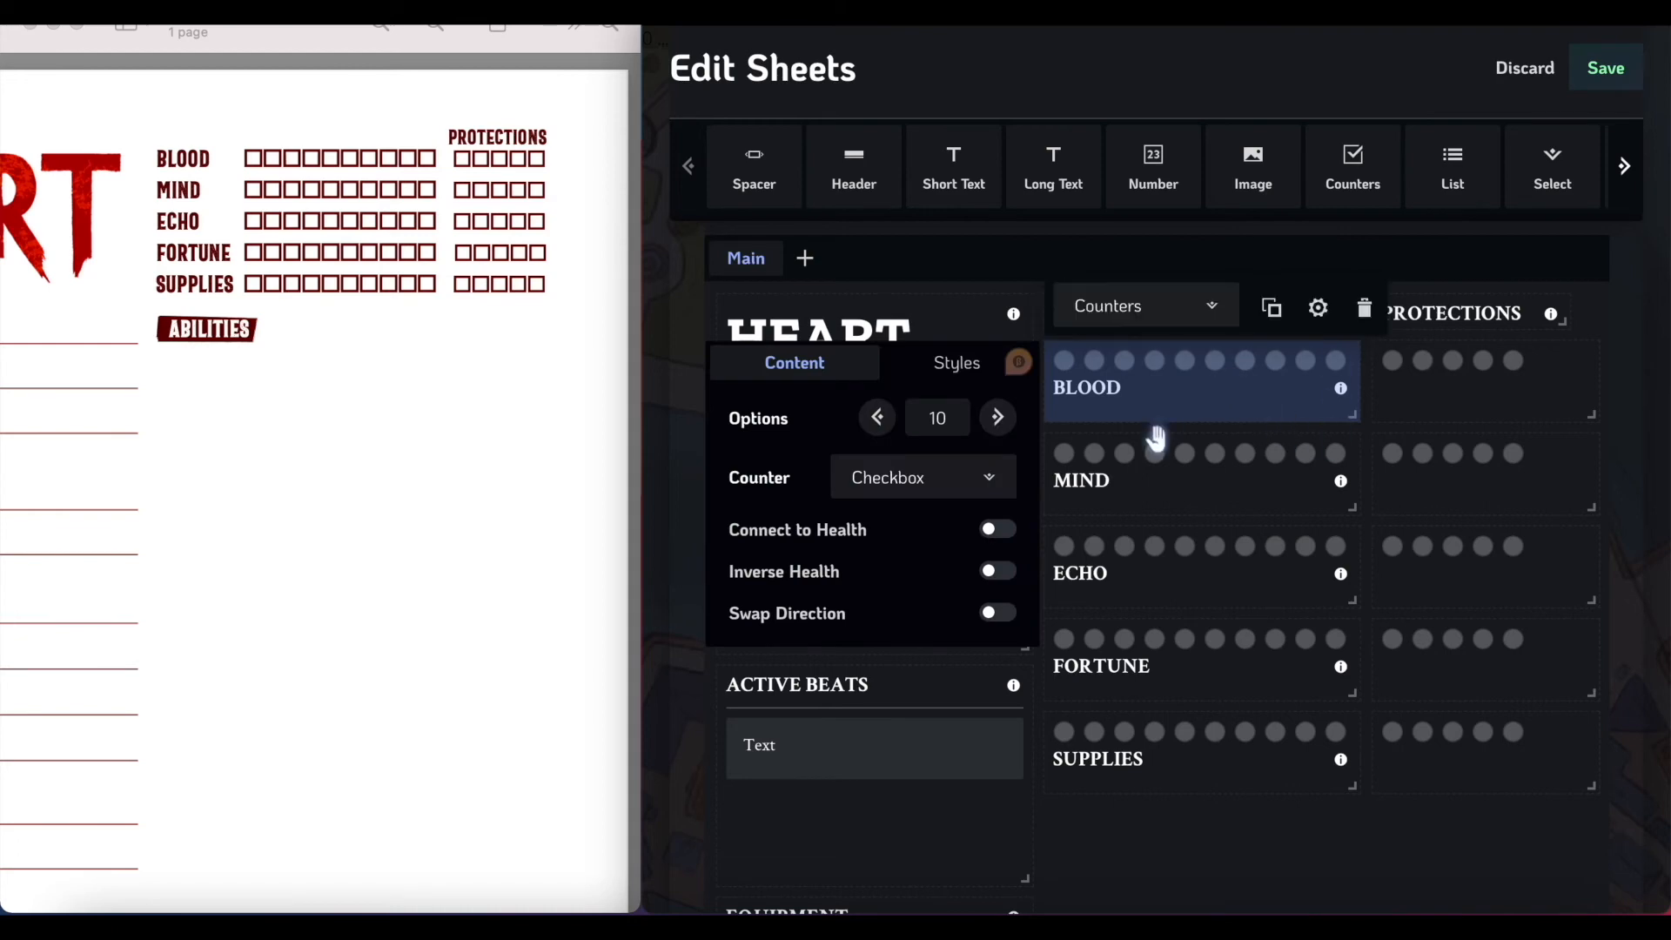
click(985, 478)
click(943, 548)
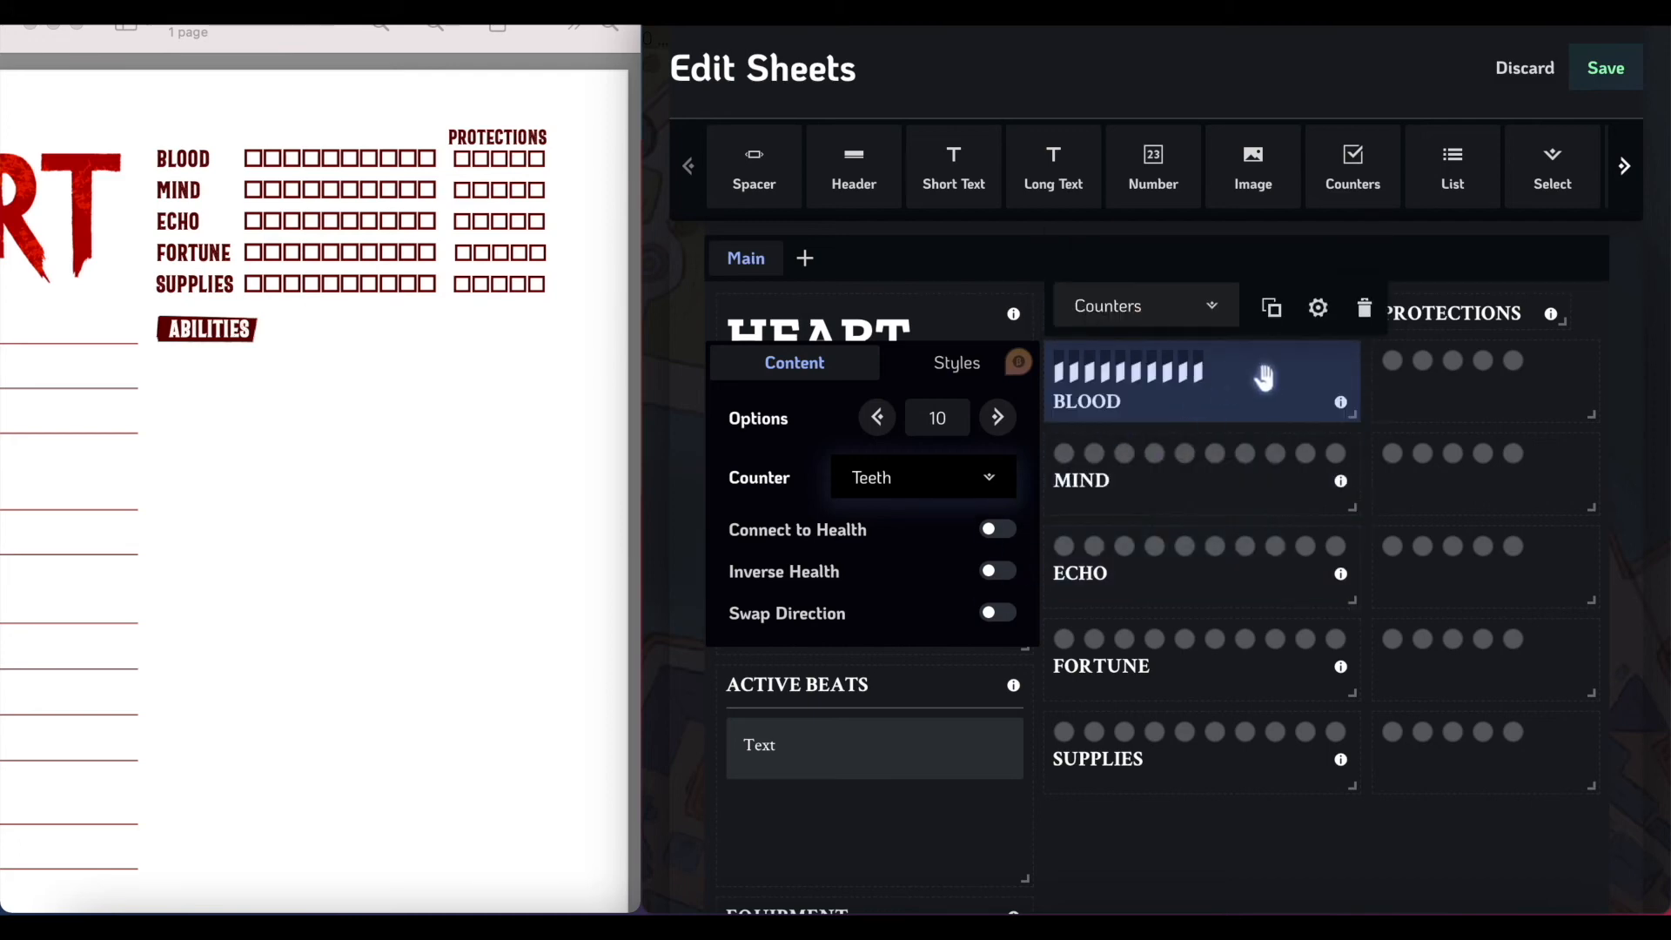
click(973, 475)
click(915, 589)
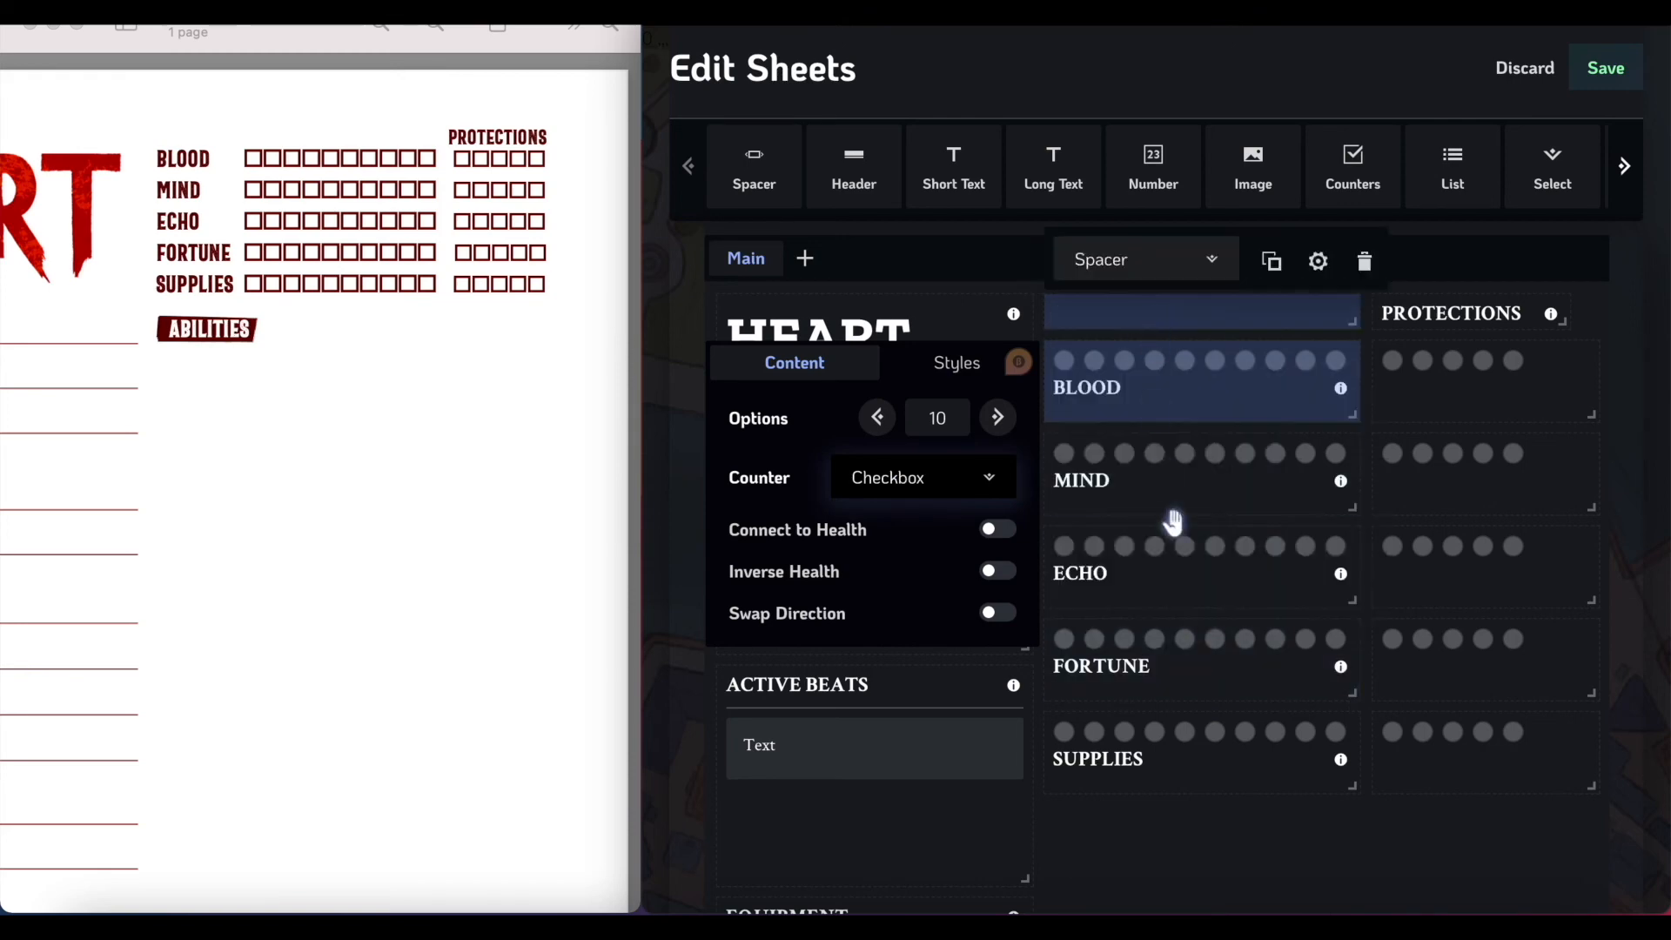
click(1234, 851)
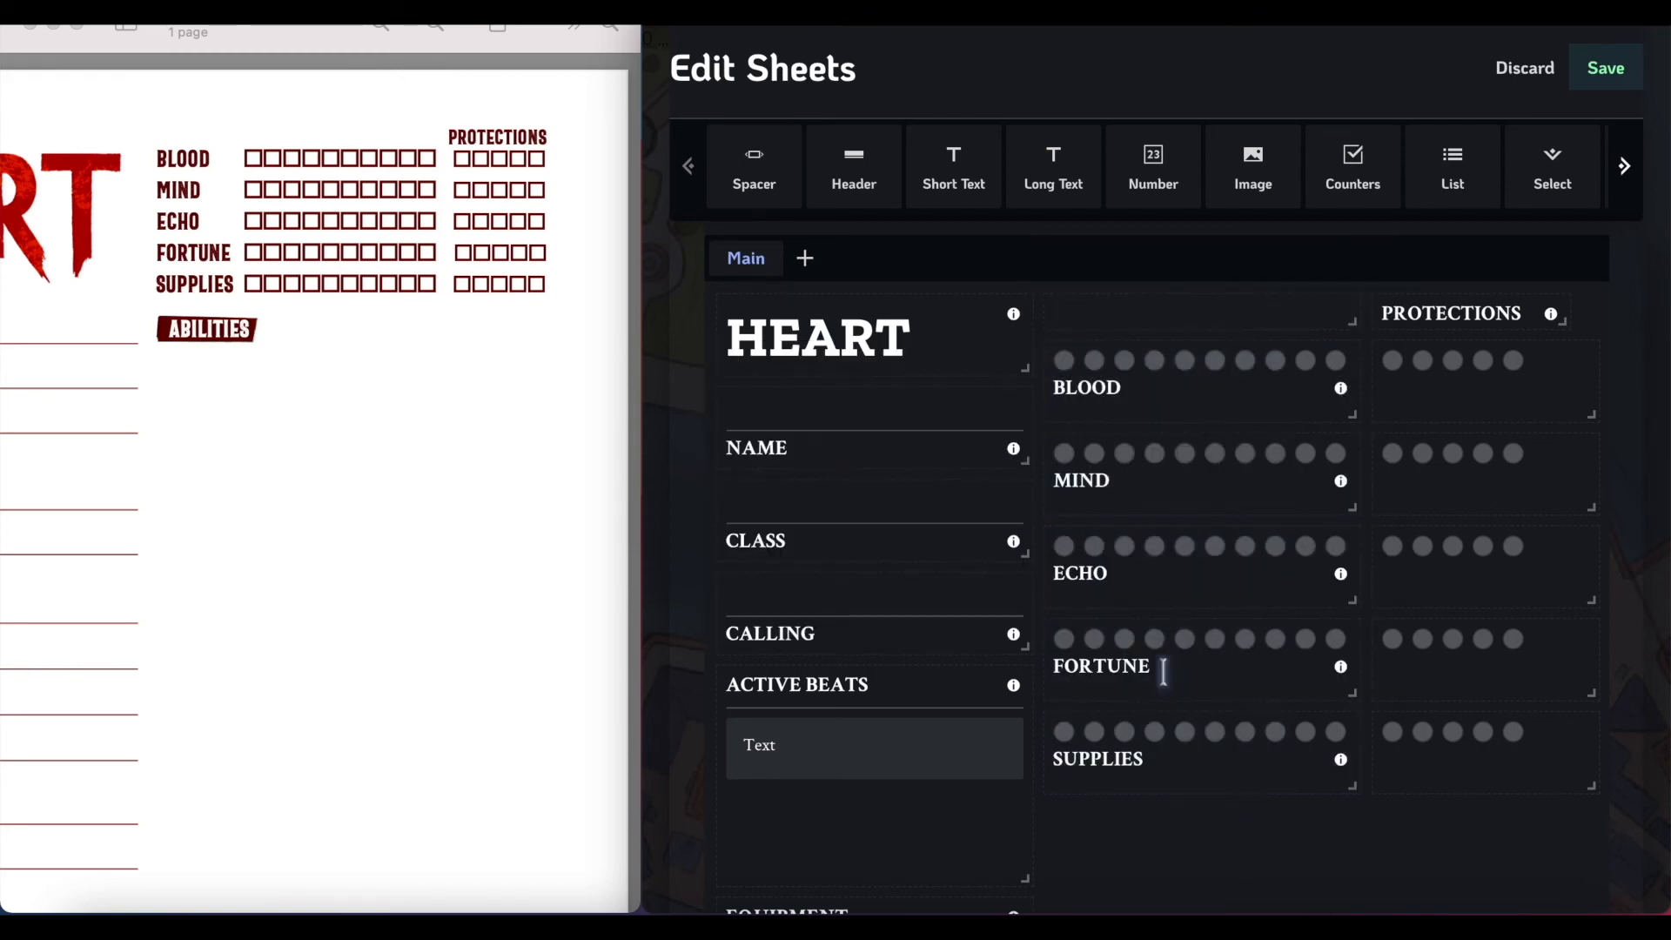
Add a Long Text block below SUPPLIES, enlarge it to span the stress and protection columns, and label it ABILITIES.
scroll(1296, 766, down, 2)
scroll(1293, 759, down, 4)
scroll(415, 593, down, 4)
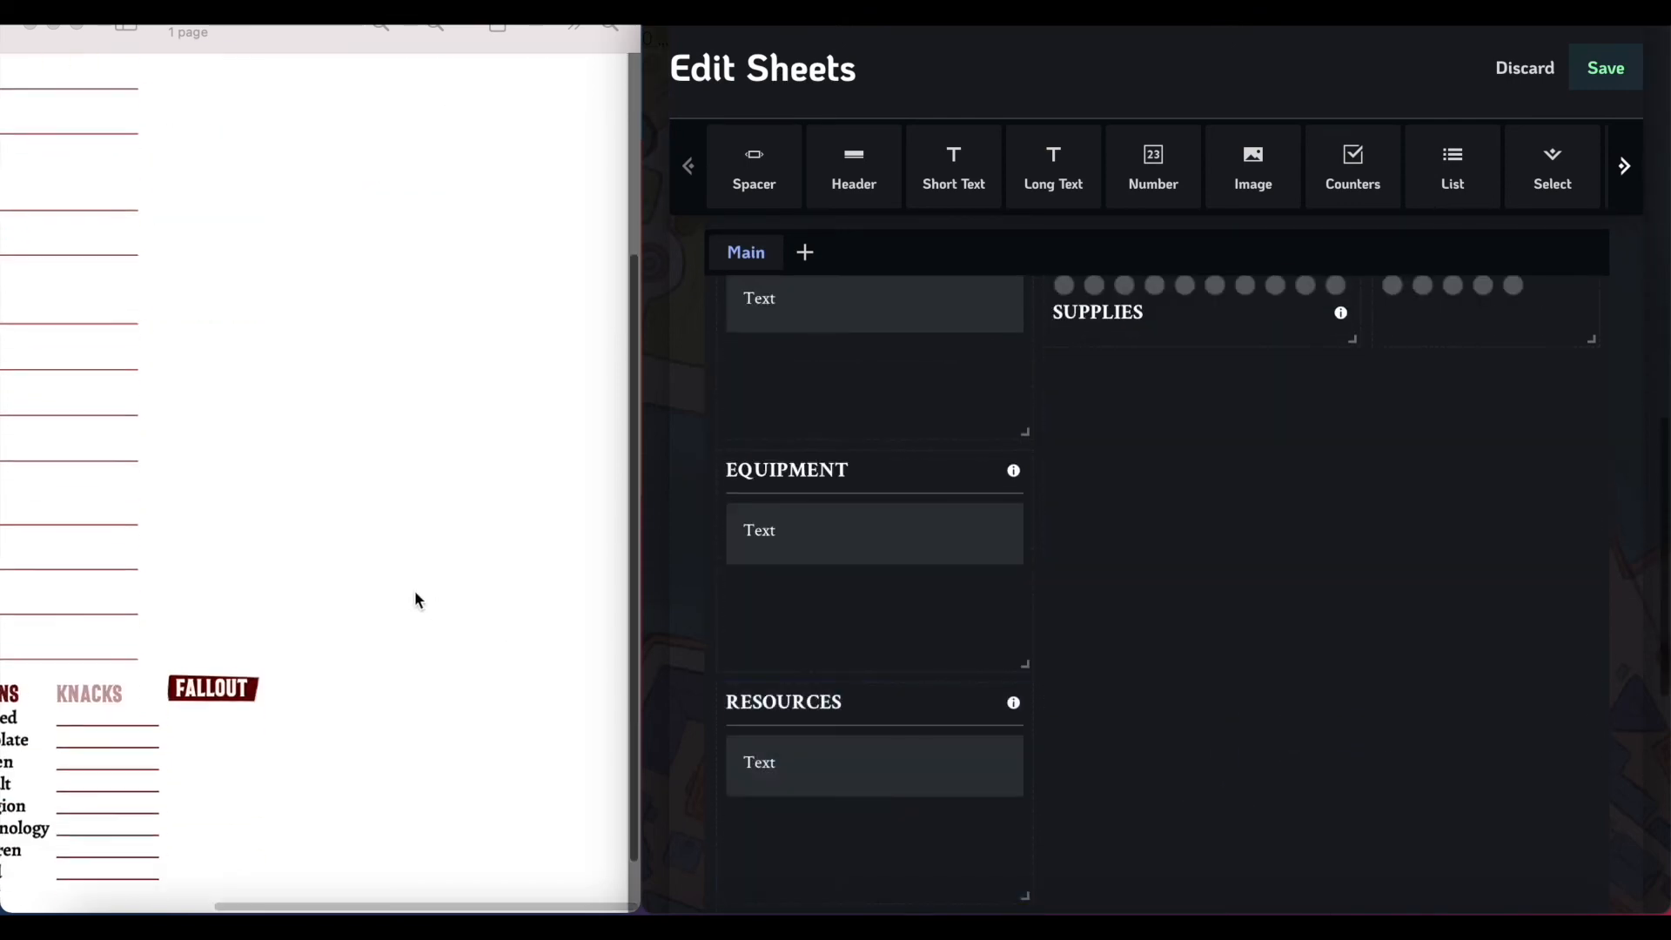
scroll(415, 593, up, 4)
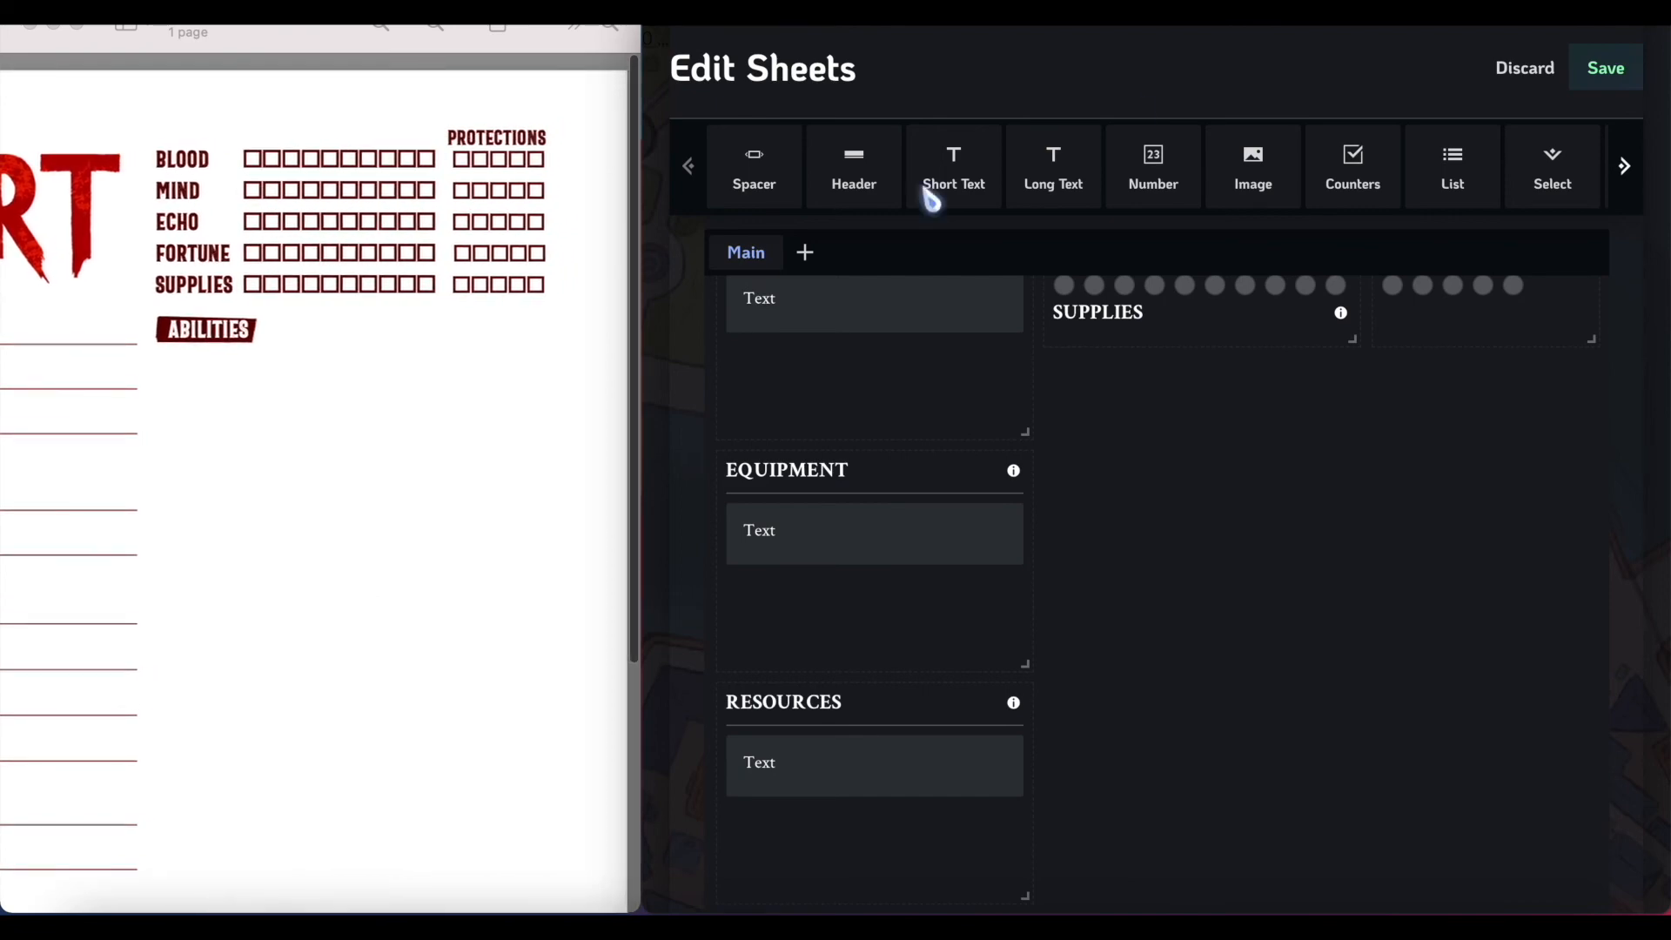
drag(1053, 165, 1054, 405)
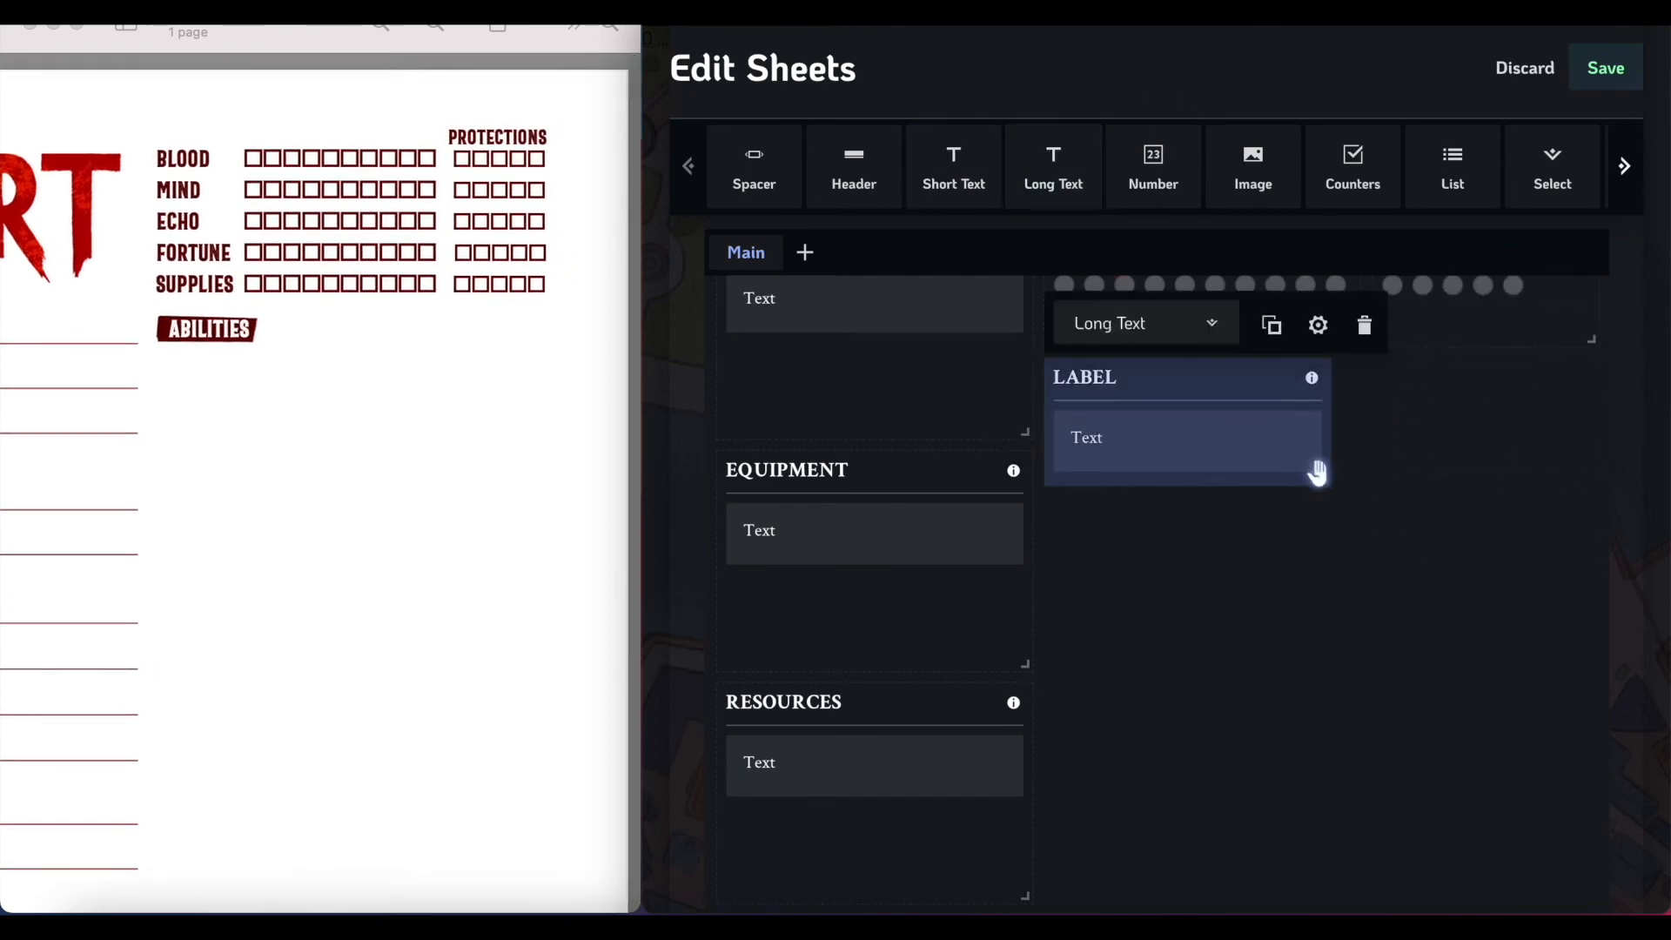
drag(1324, 466, 1592, 667)
double_click(1131, 383)
text(ABILITIES)
click(1180, 763)
Add a Long Text block below ABILITIES beside RESOURCES, widen it to match ABILITIES, and label it FALLOUT.
scroll(1178, 760, down, 3)
scroll(1174, 653, up, 3)
click(1172, 545)
click(1118, 211)
scroll(441, 624, down, 5)
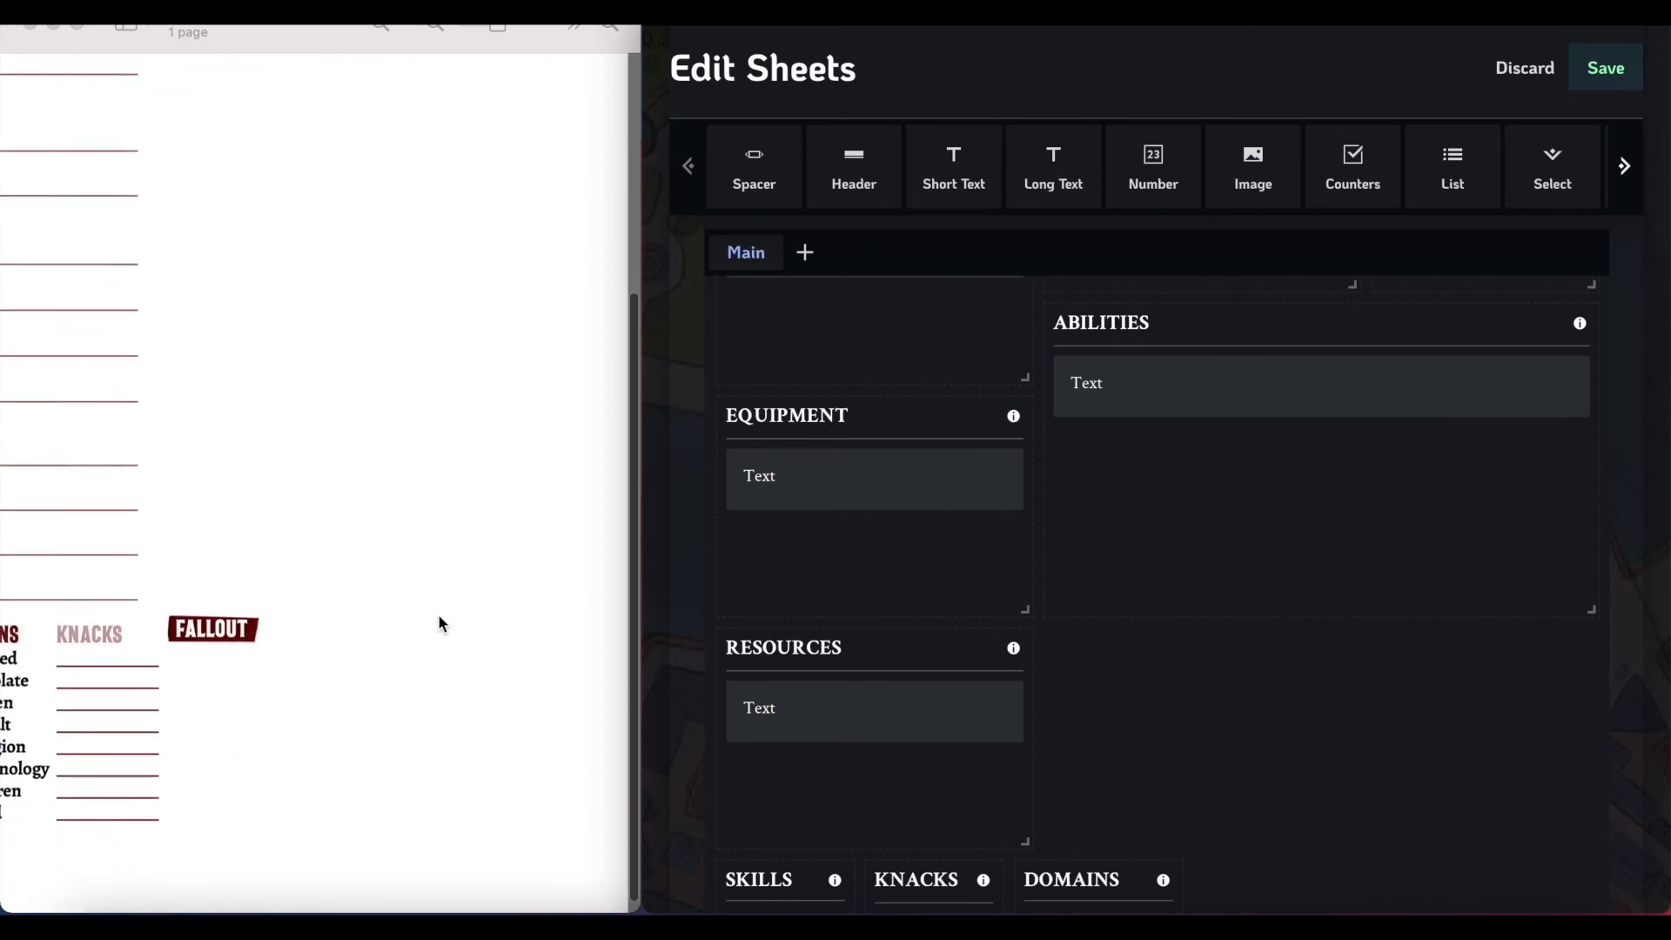
drag(1071, 159, 1062, 634)
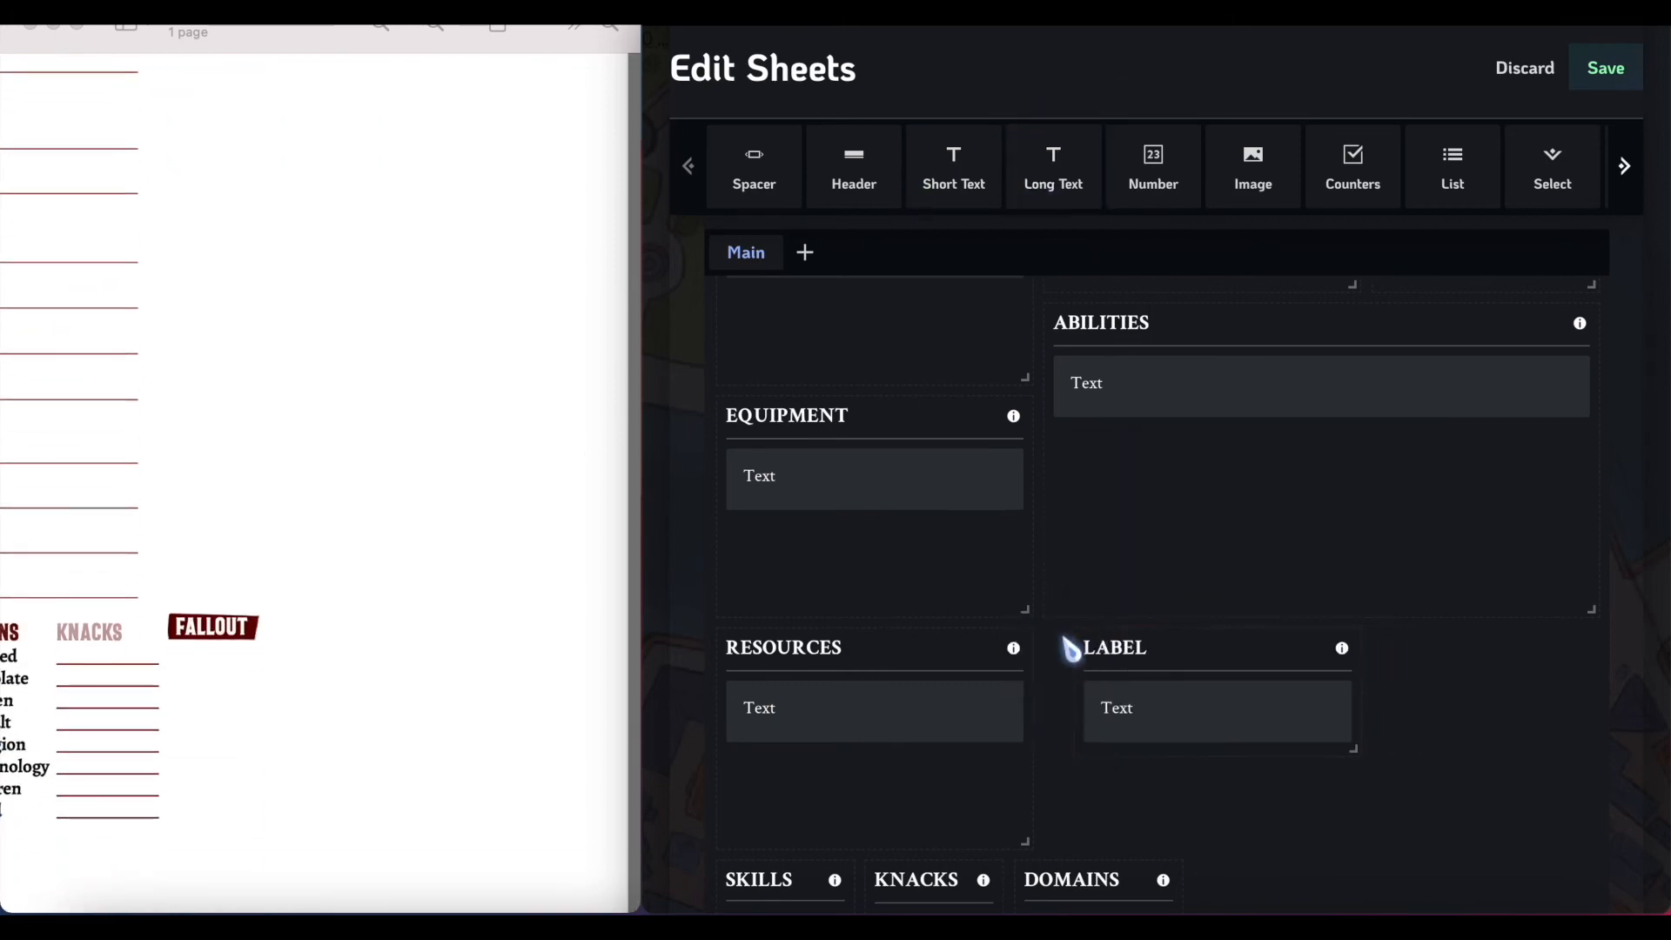
click(1190, 653)
mouse_move(1189, 653)
mouse_down()
mouse_move(1146, 676)
mouse_move(1166, 676)
mouse_up()
drag(1315, 742, 1567, 801)
click(1186, 651)
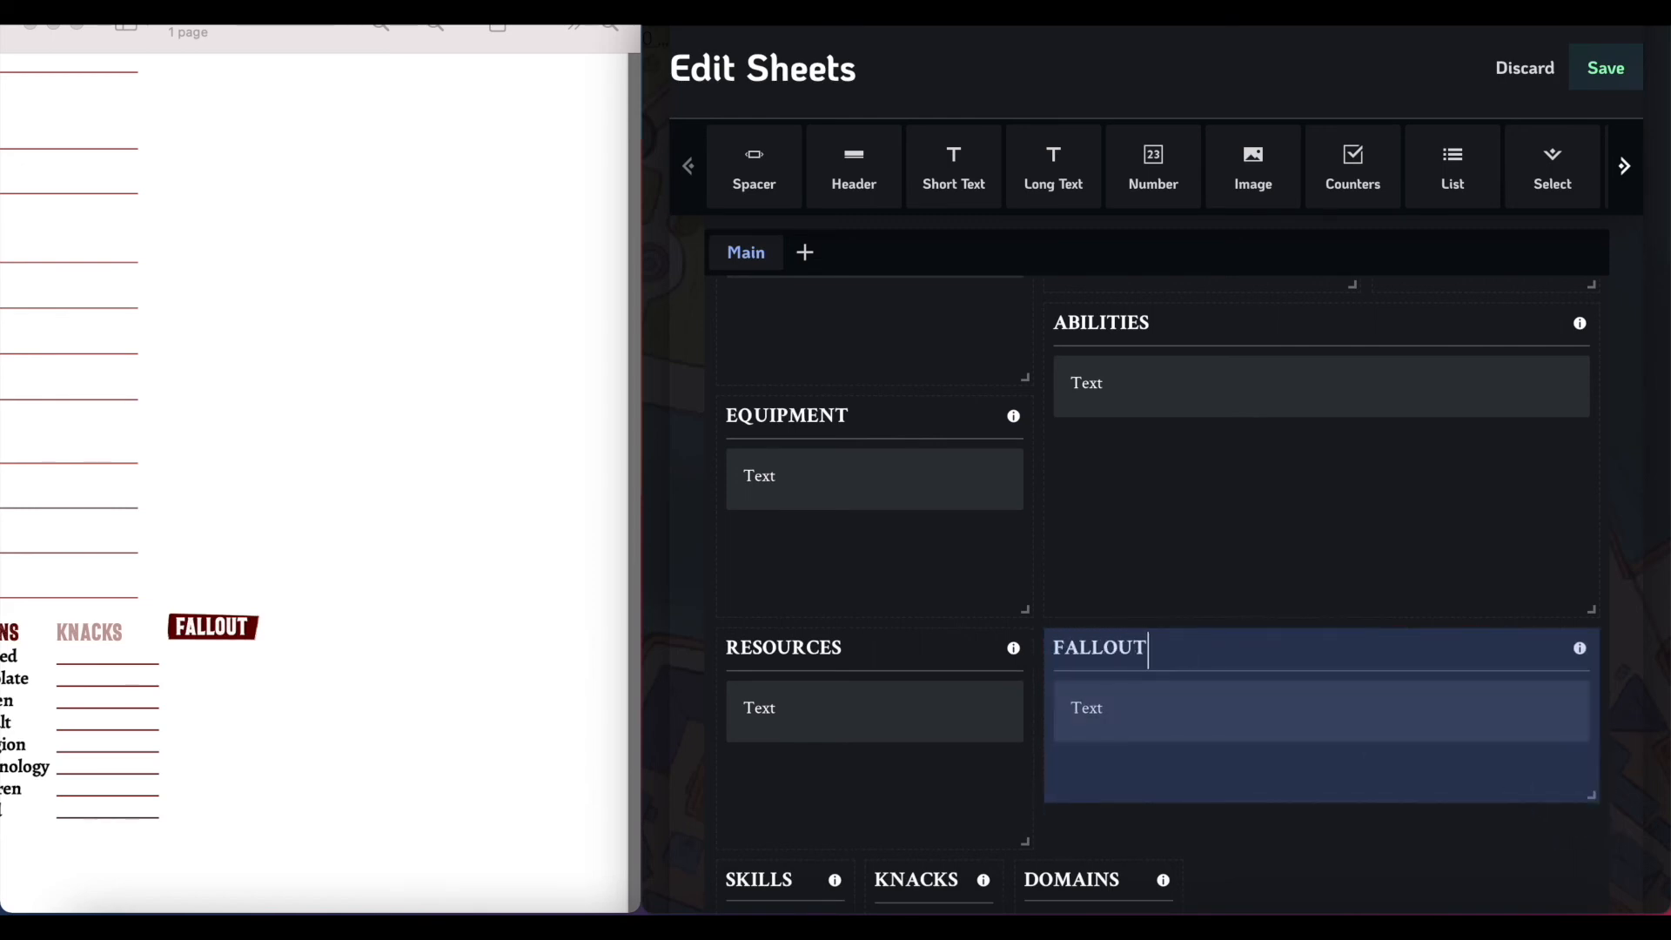
text(FALLOUT)
Shorten the ABILITIES block and extend the FALLOUT block so its bottom edge lines up with RESOURCES.
scroll(1413, 671, up, 4)
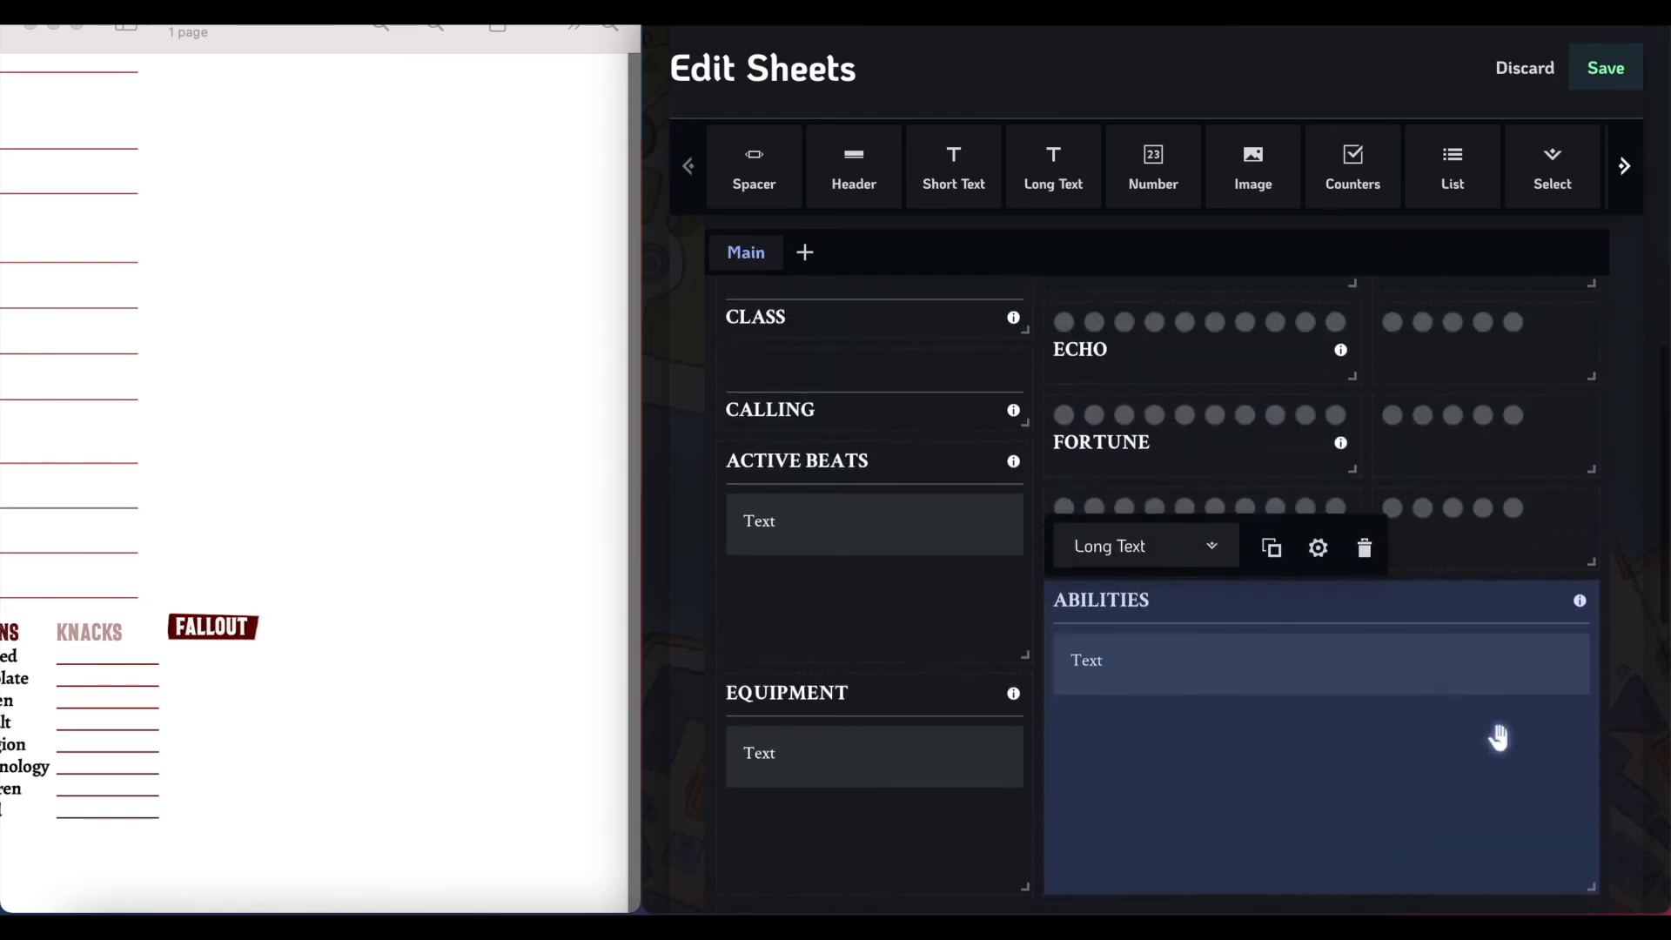
scroll(1497, 738, down, 3)
drag(1584, 699, 1593, 685)
scroll(1611, 836, down, 2)
drag(1584, 750, 1582, 853)
scroll(1479, 627, up, 3)
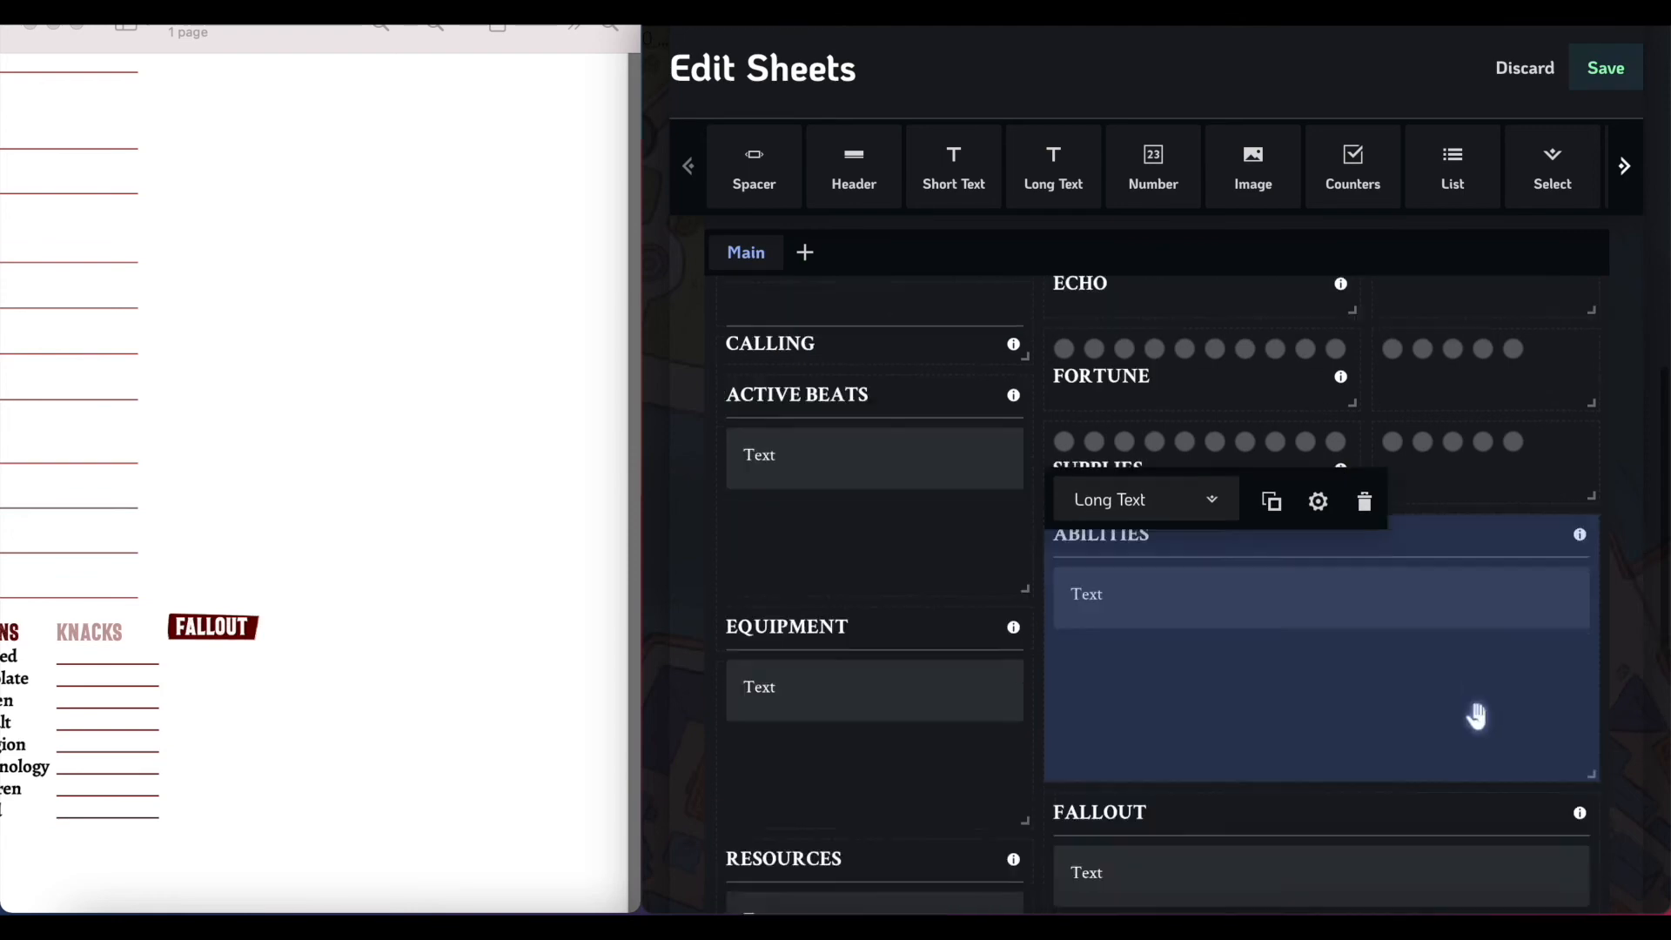
Insert a Feat List block between SUPPLIES and ABILITIES and enlarge it across most of the column width.
scroll(1477, 715, down, 1)
scroll(1455, 168, right, 5)
scroll(1454, 166, right, 3)
drag(1324, 168, 1071, 571)
drag(1290, 527, 1260, 528)
drag(1322, 650, 1548, 701)
click(1280, 702)
scroll(1305, 618, down, 1)
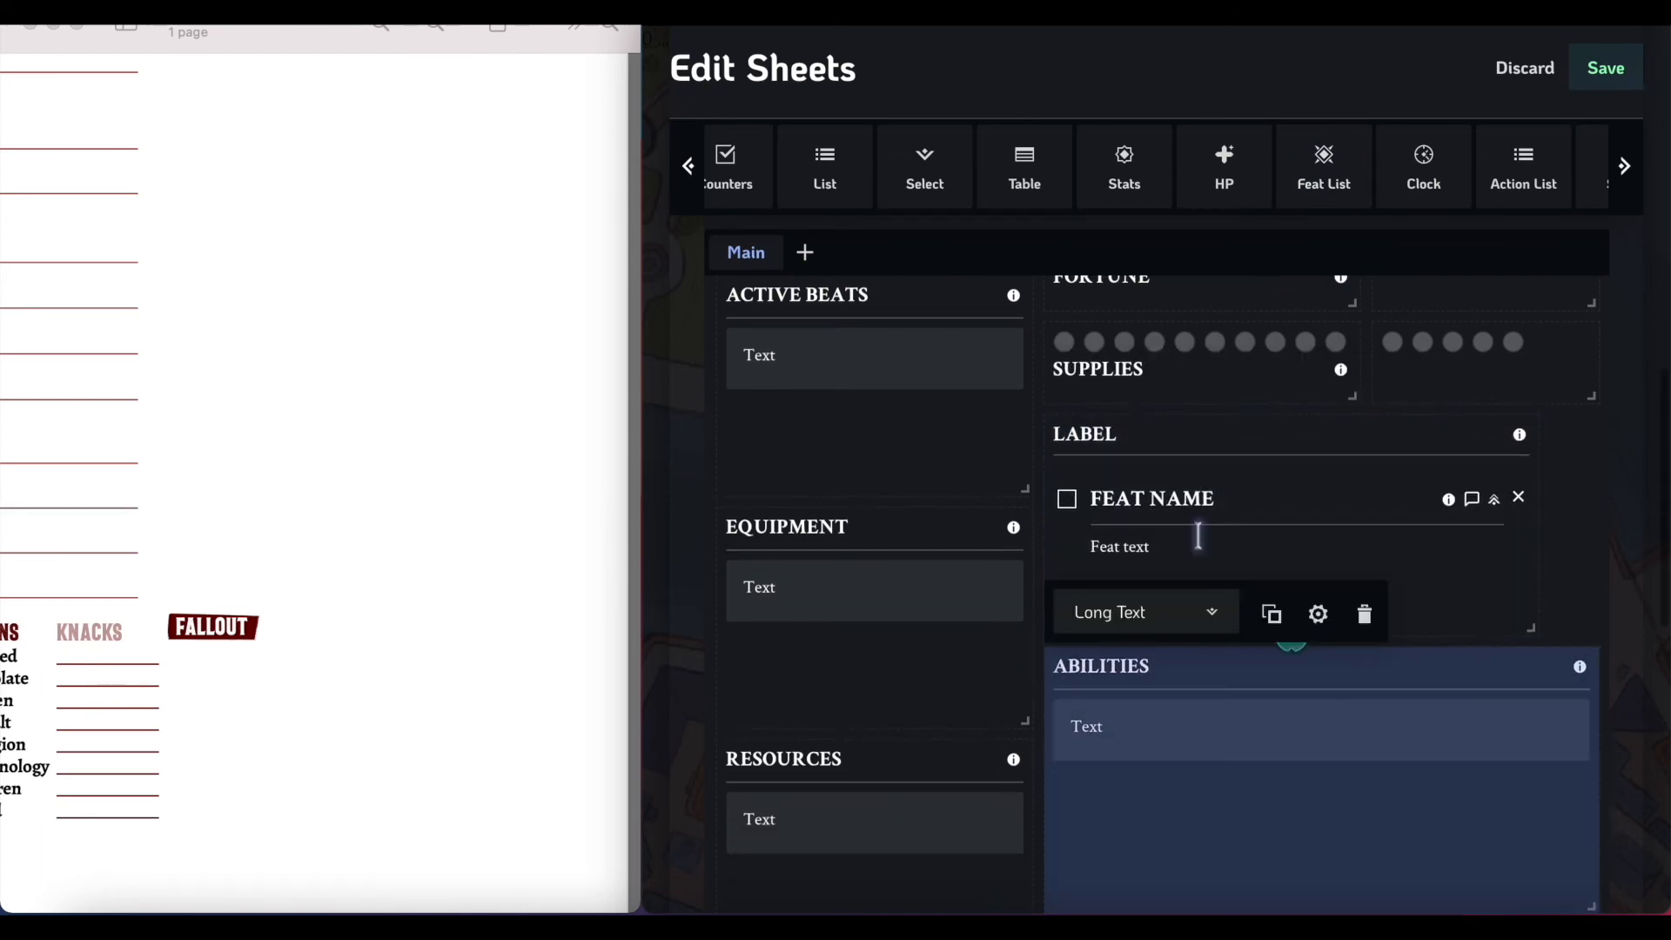
Name the first feat NOT TO BE TRIFLED WITH and describe it as "You count as a small gang".
click(1171, 503)
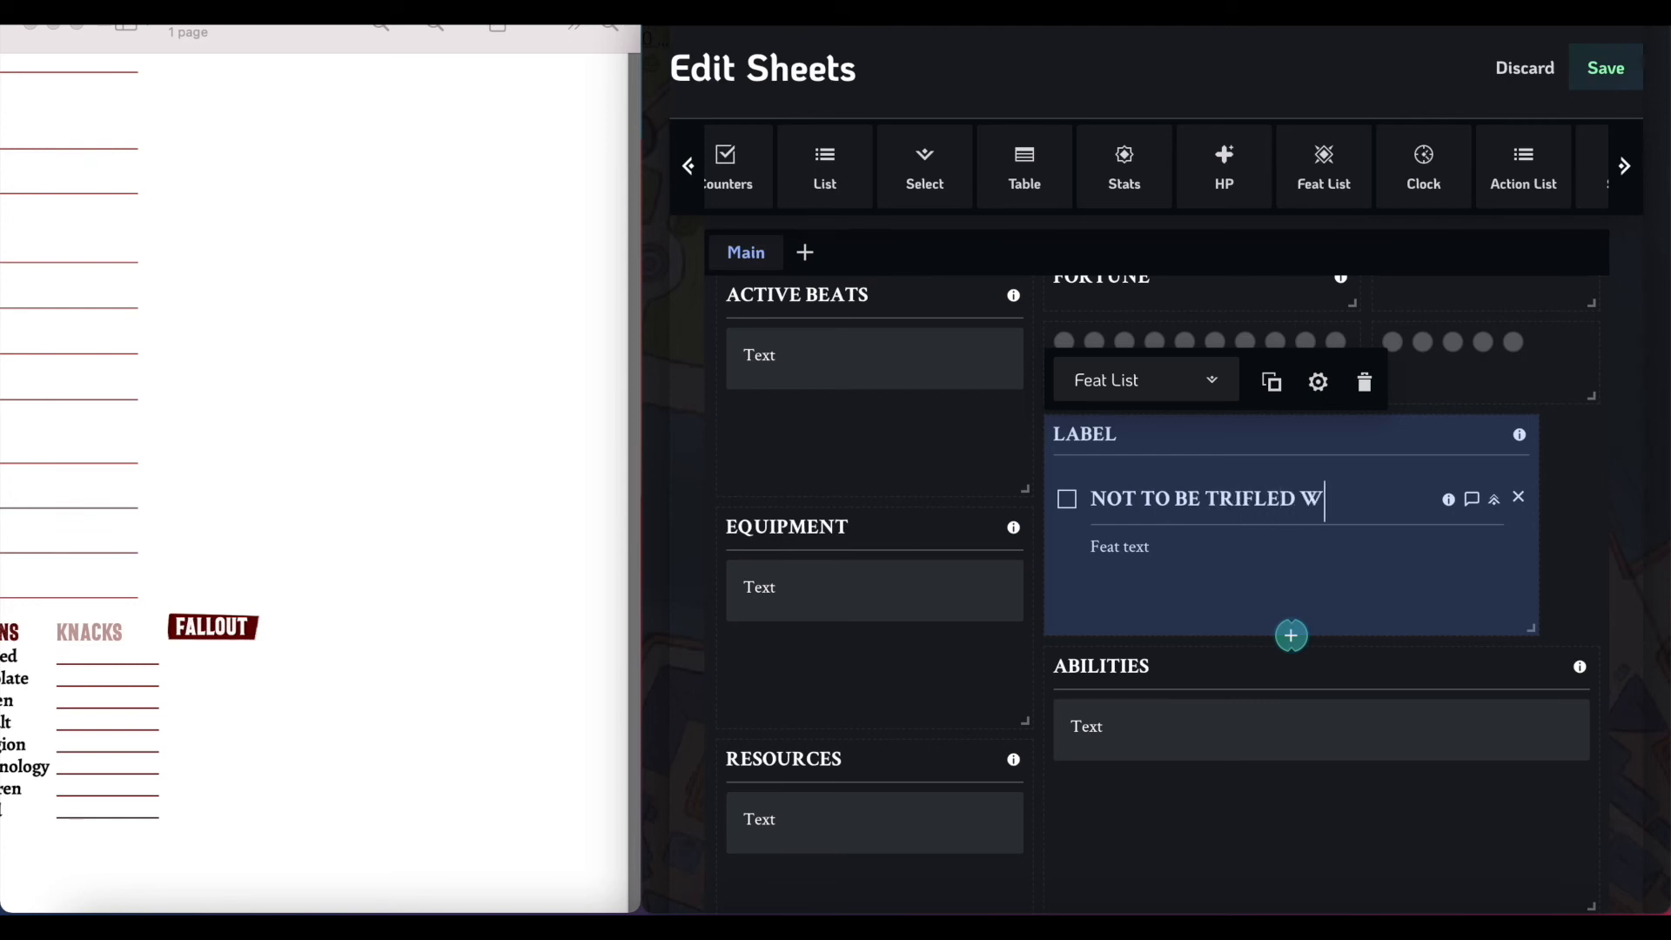
click(1251, 539)
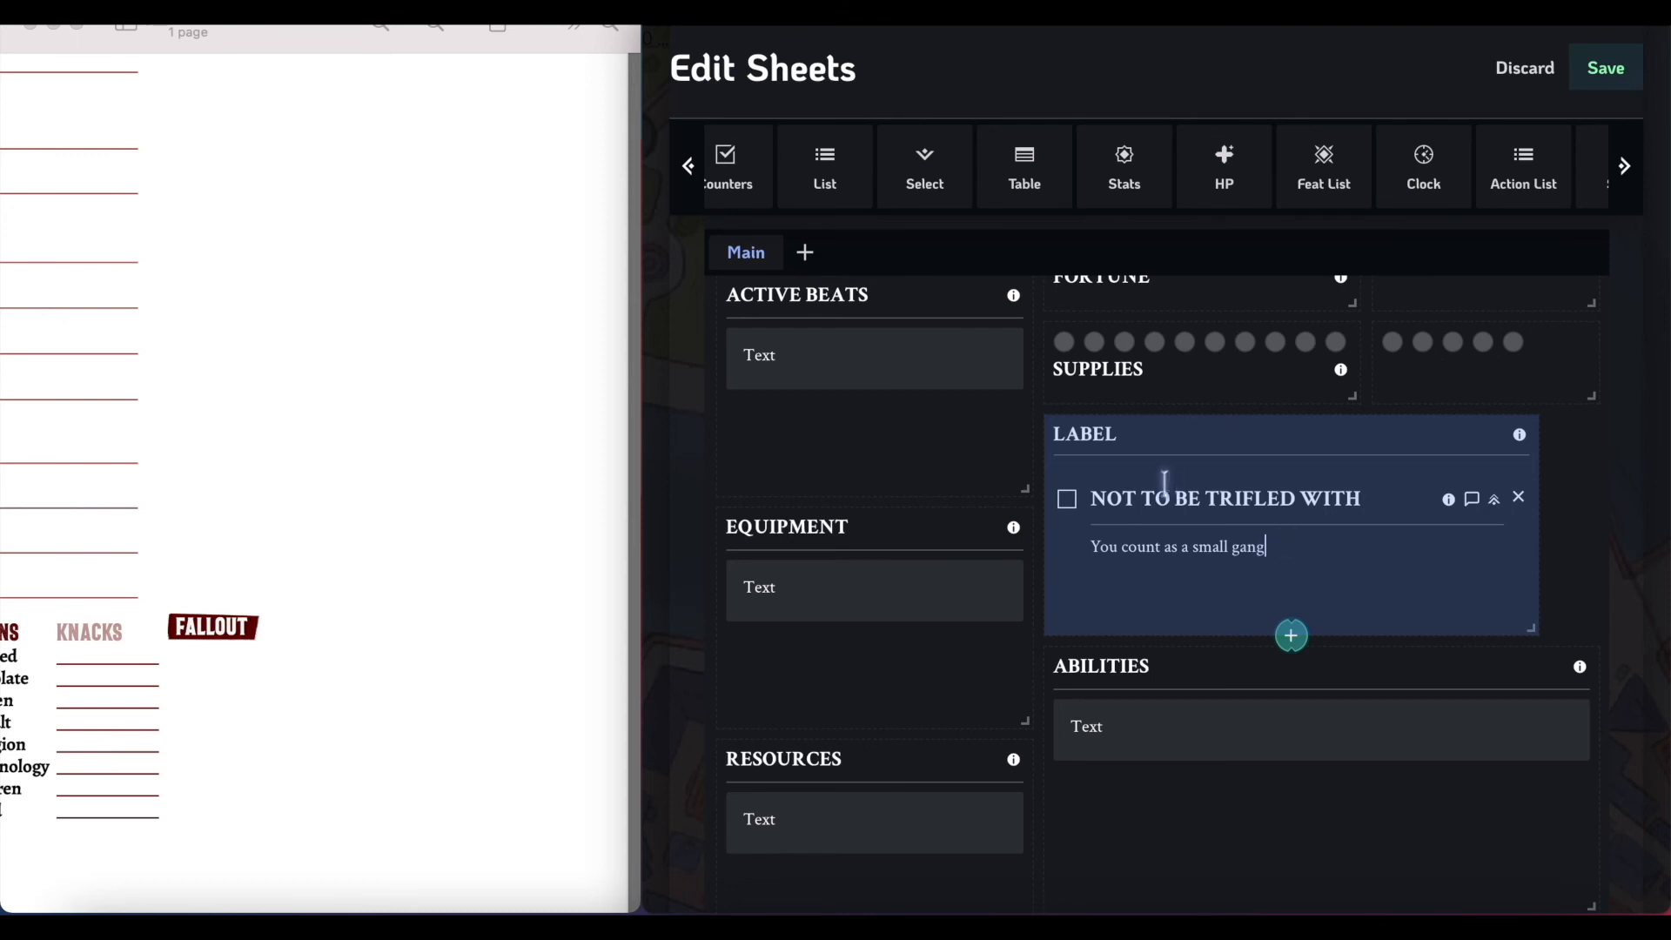
Label the feat list FEATS and widen it to match the ABILITIES block.
key(BackSpace)
key(BackSpace)
key(BackSpace)
key(BackSpace)
key(BackSpace)
text(FEA)
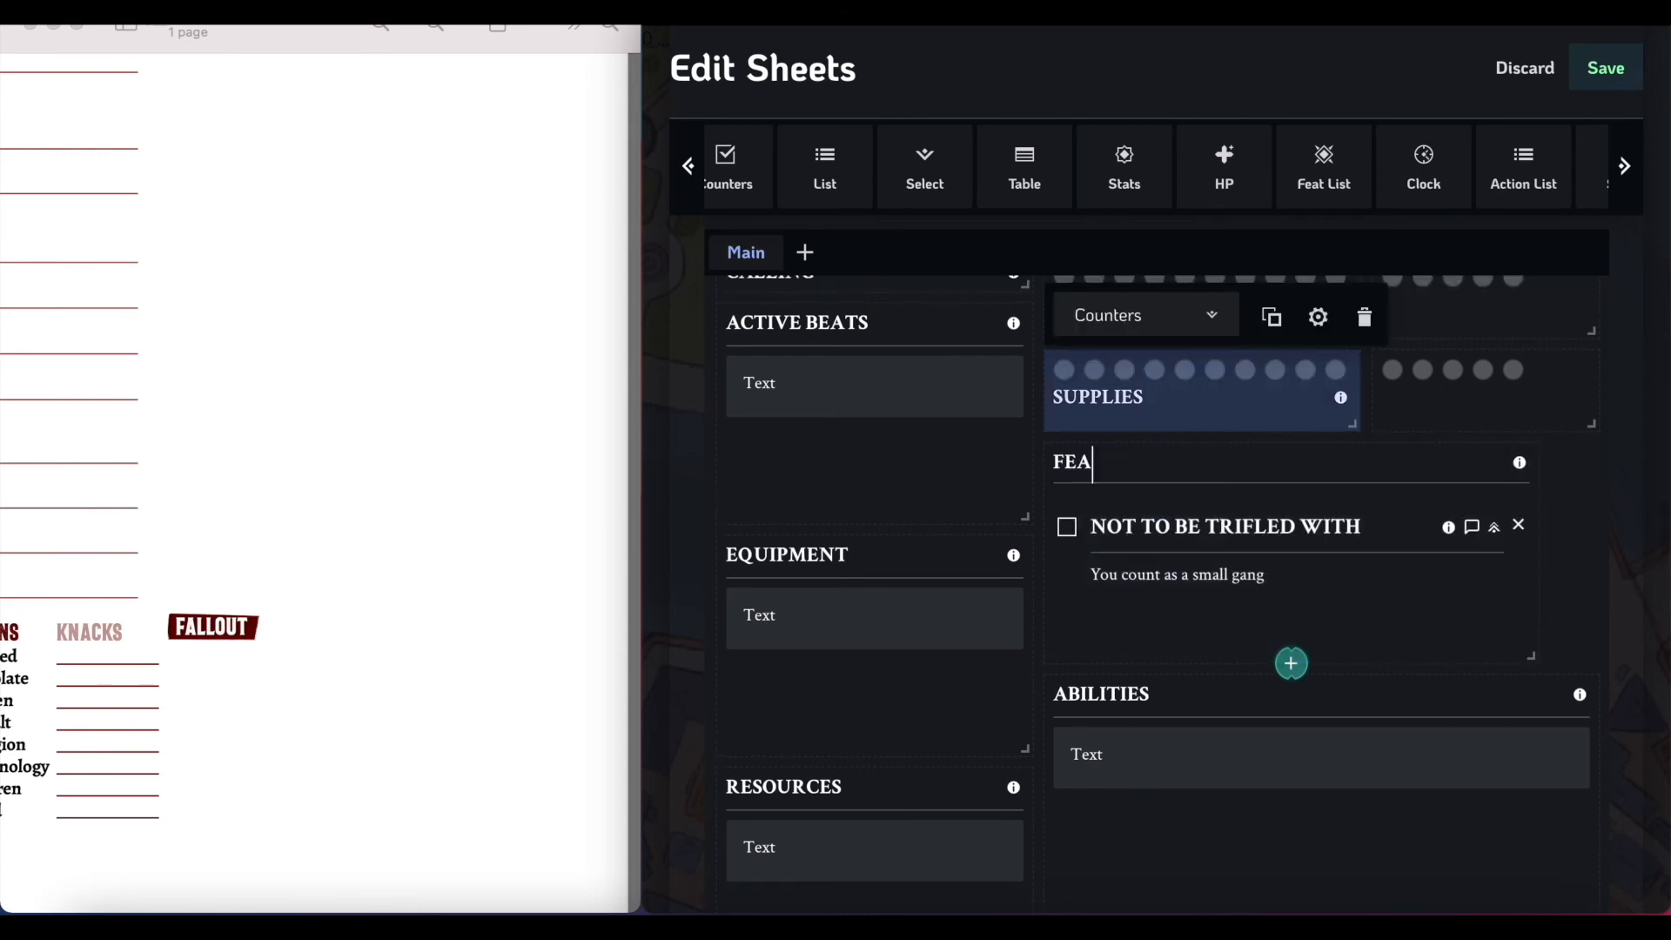
text(TS)
scroll(1597, 592, up, 1)
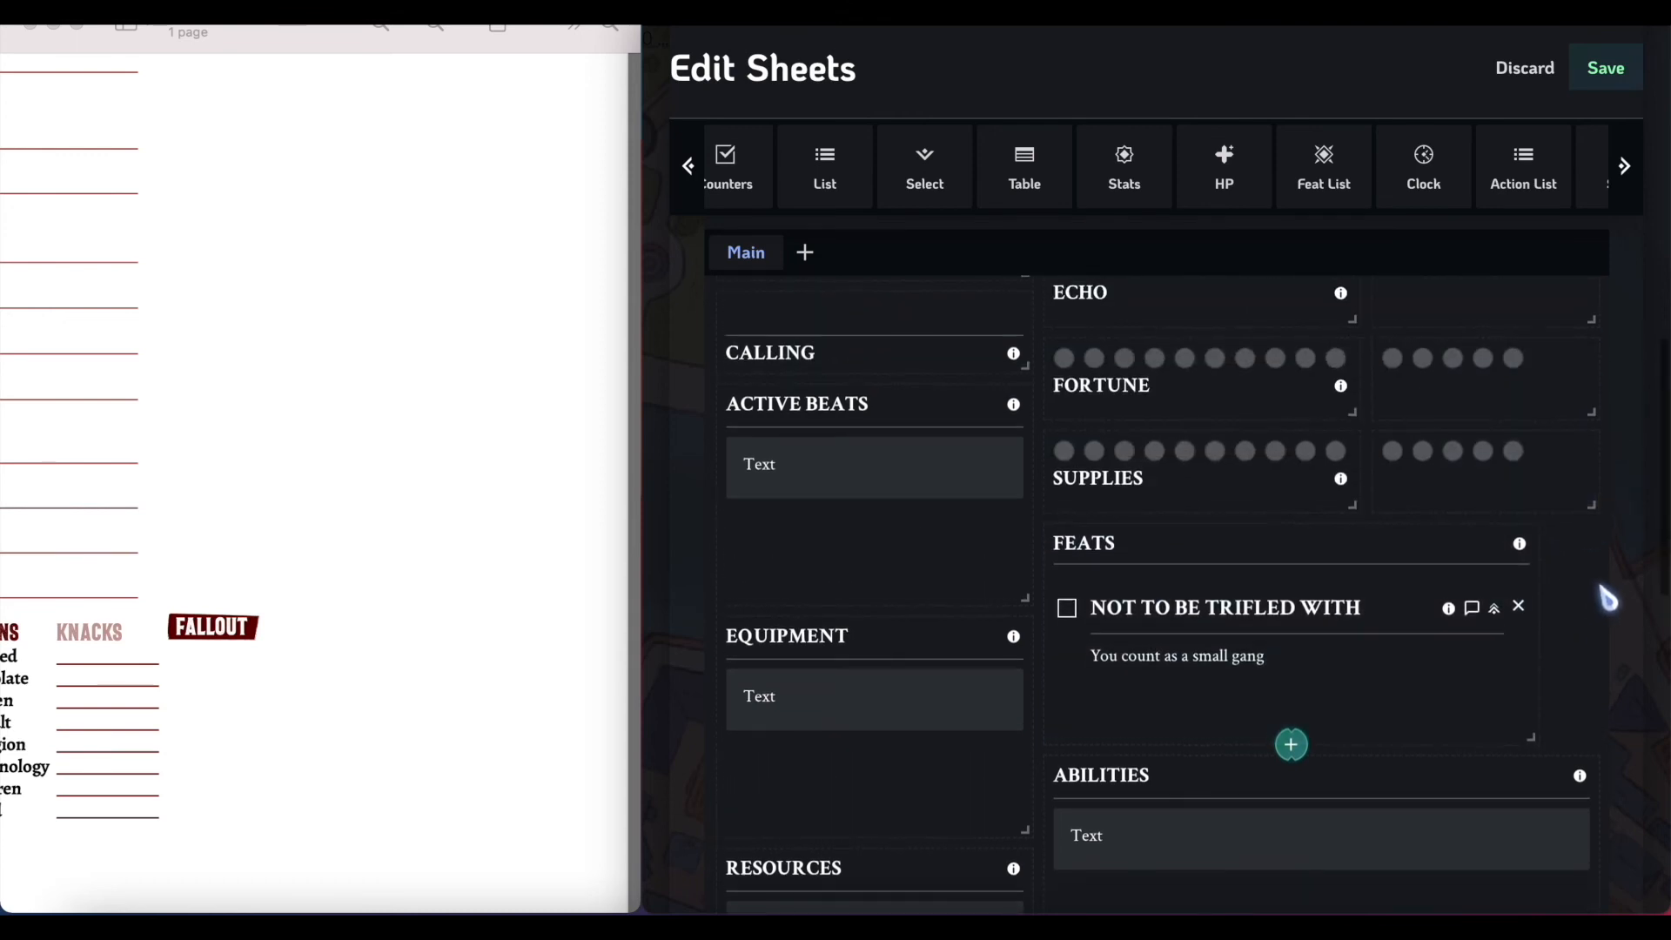
drag(1530, 737, 1589, 736)
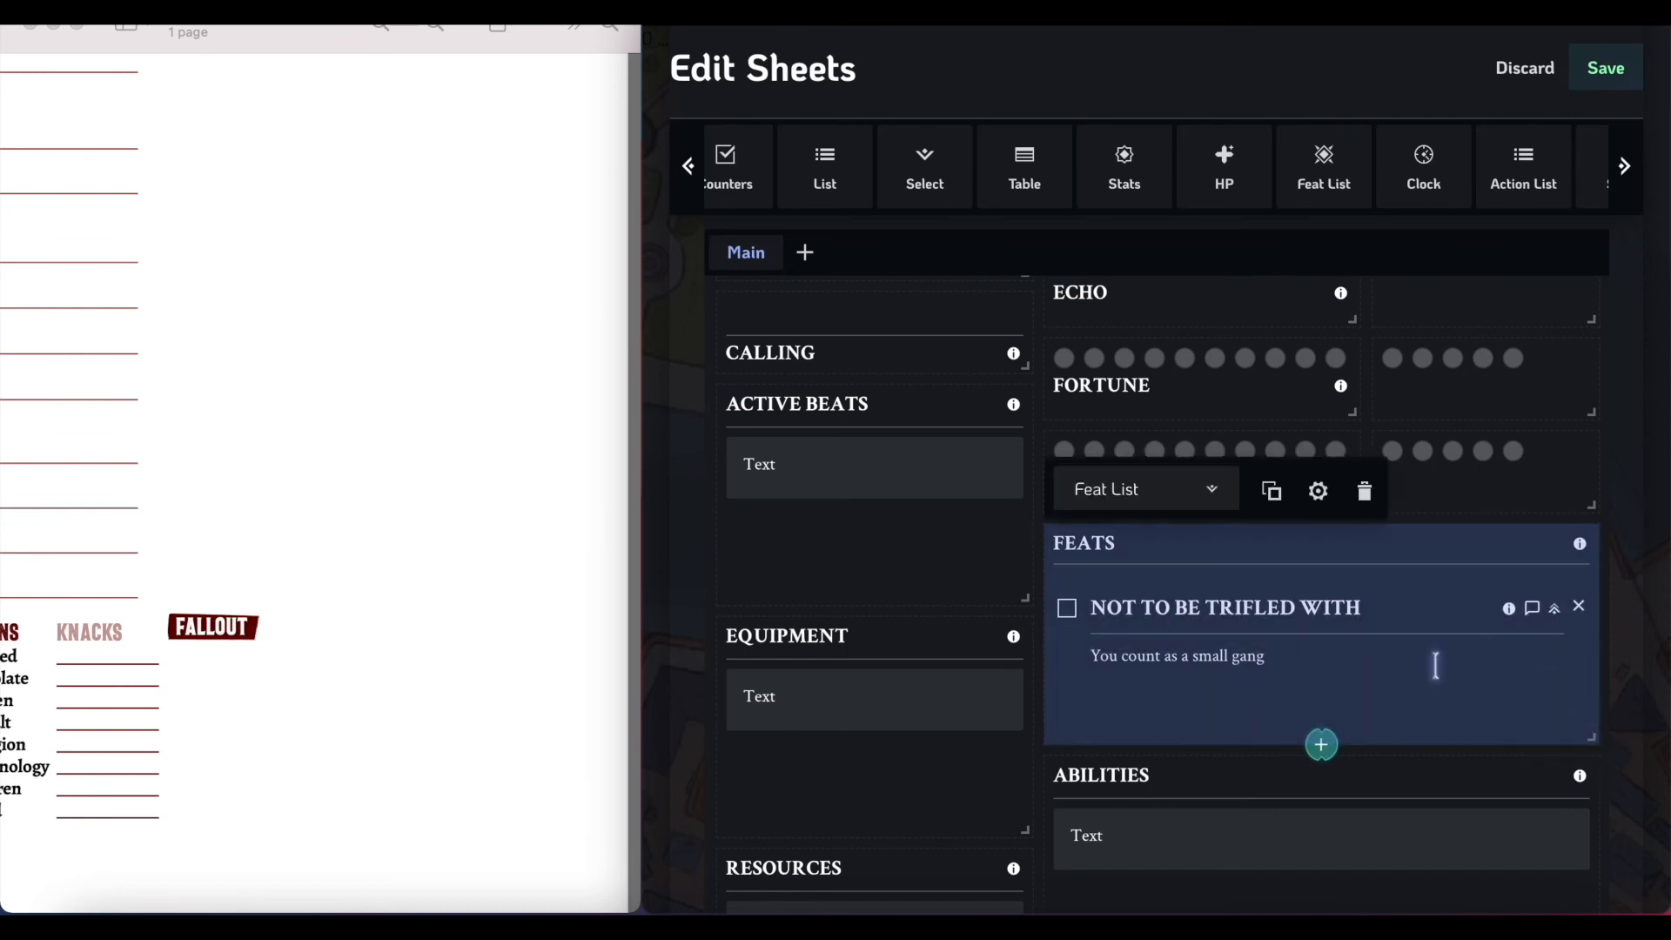
Compare the reference PDF's fields and layout with the blocks built in the sheet.
scroll(1324, 653, up, 1)
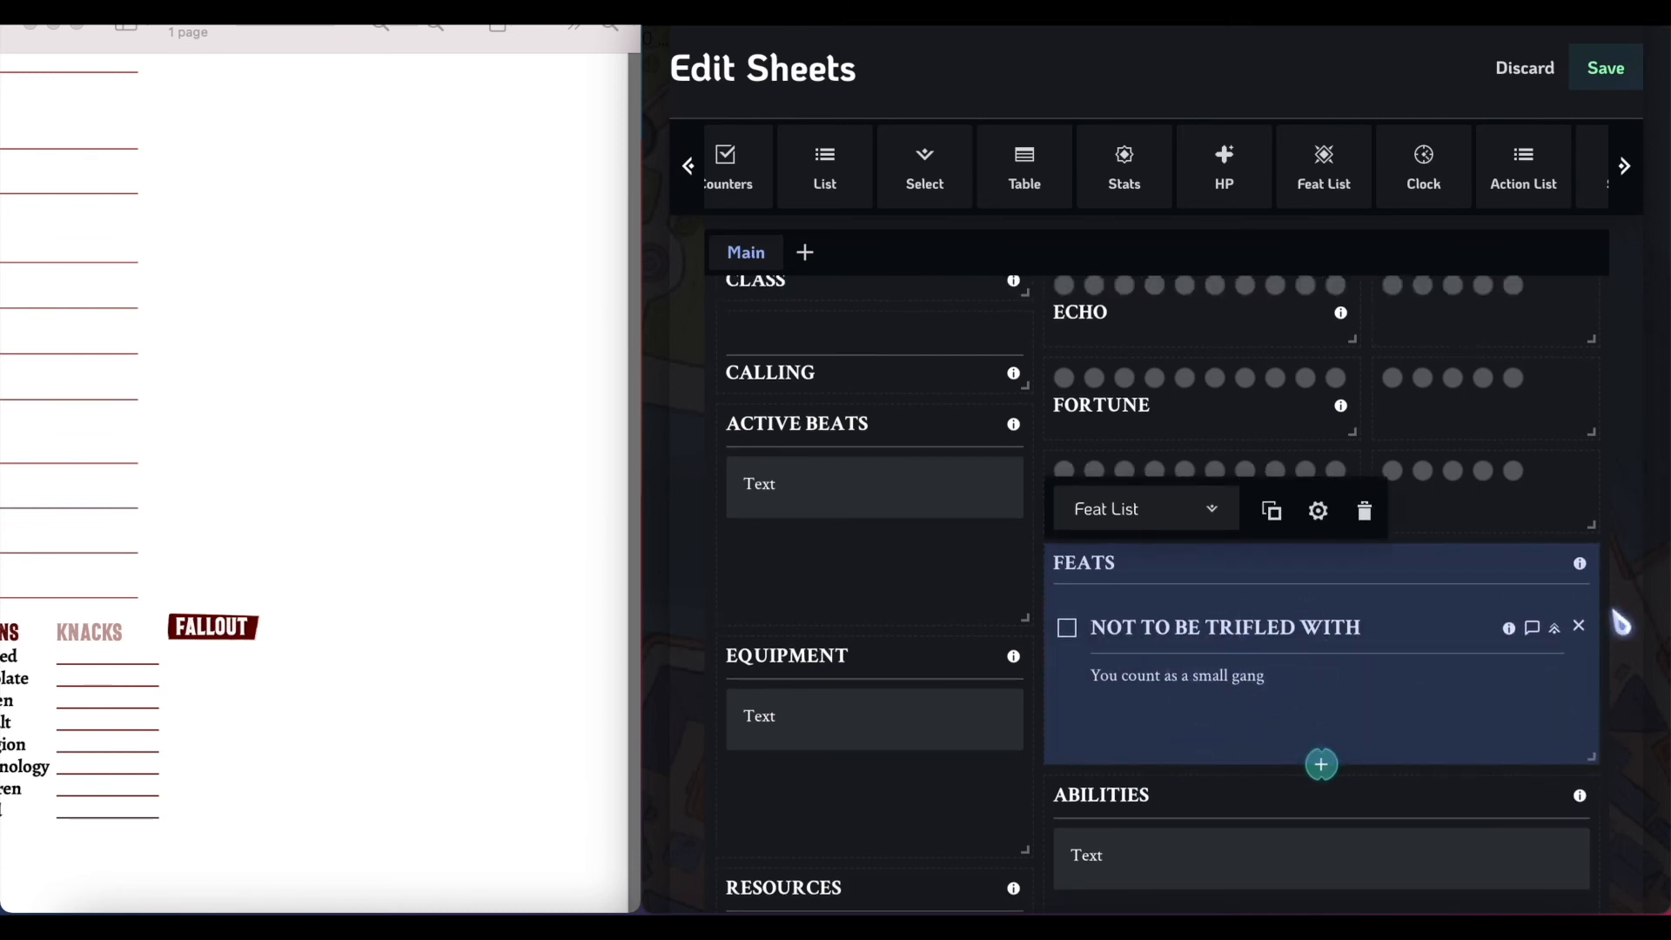
scroll(306, 503, up, 4)
scroll(306, 502, left, 3)
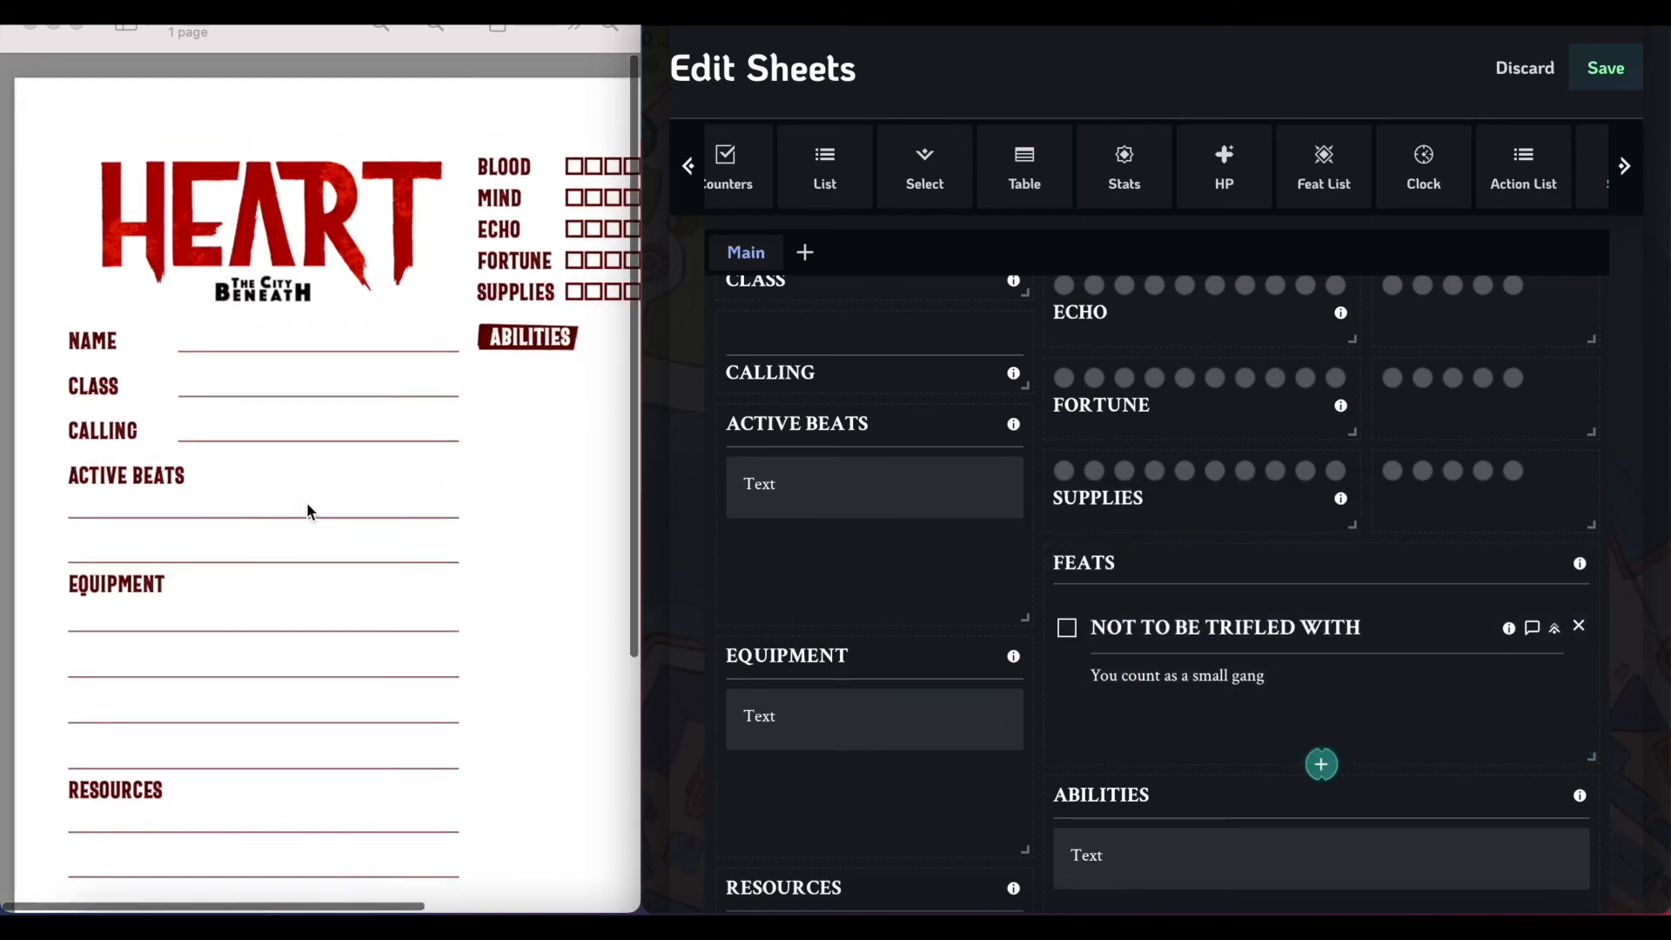
scroll(404, 576, right, 4)
scroll(405, 576, left, 3)
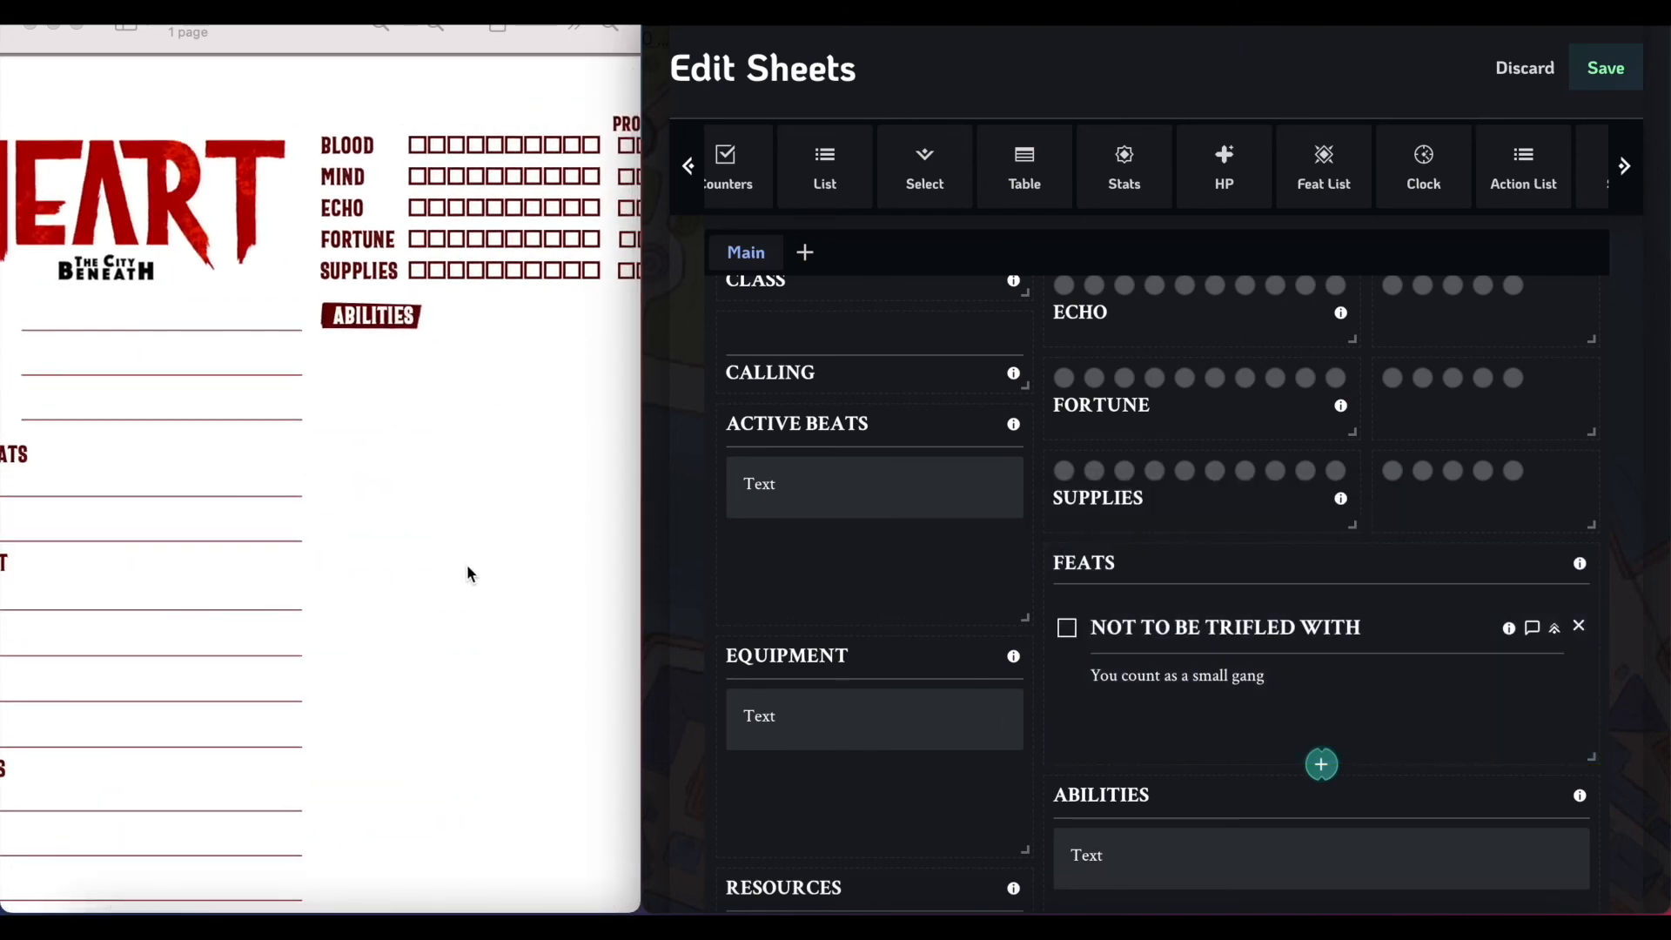
scroll(483, 527, down, 2)
scroll(463, 571, right, 3)
scroll(463, 571, down, 1)
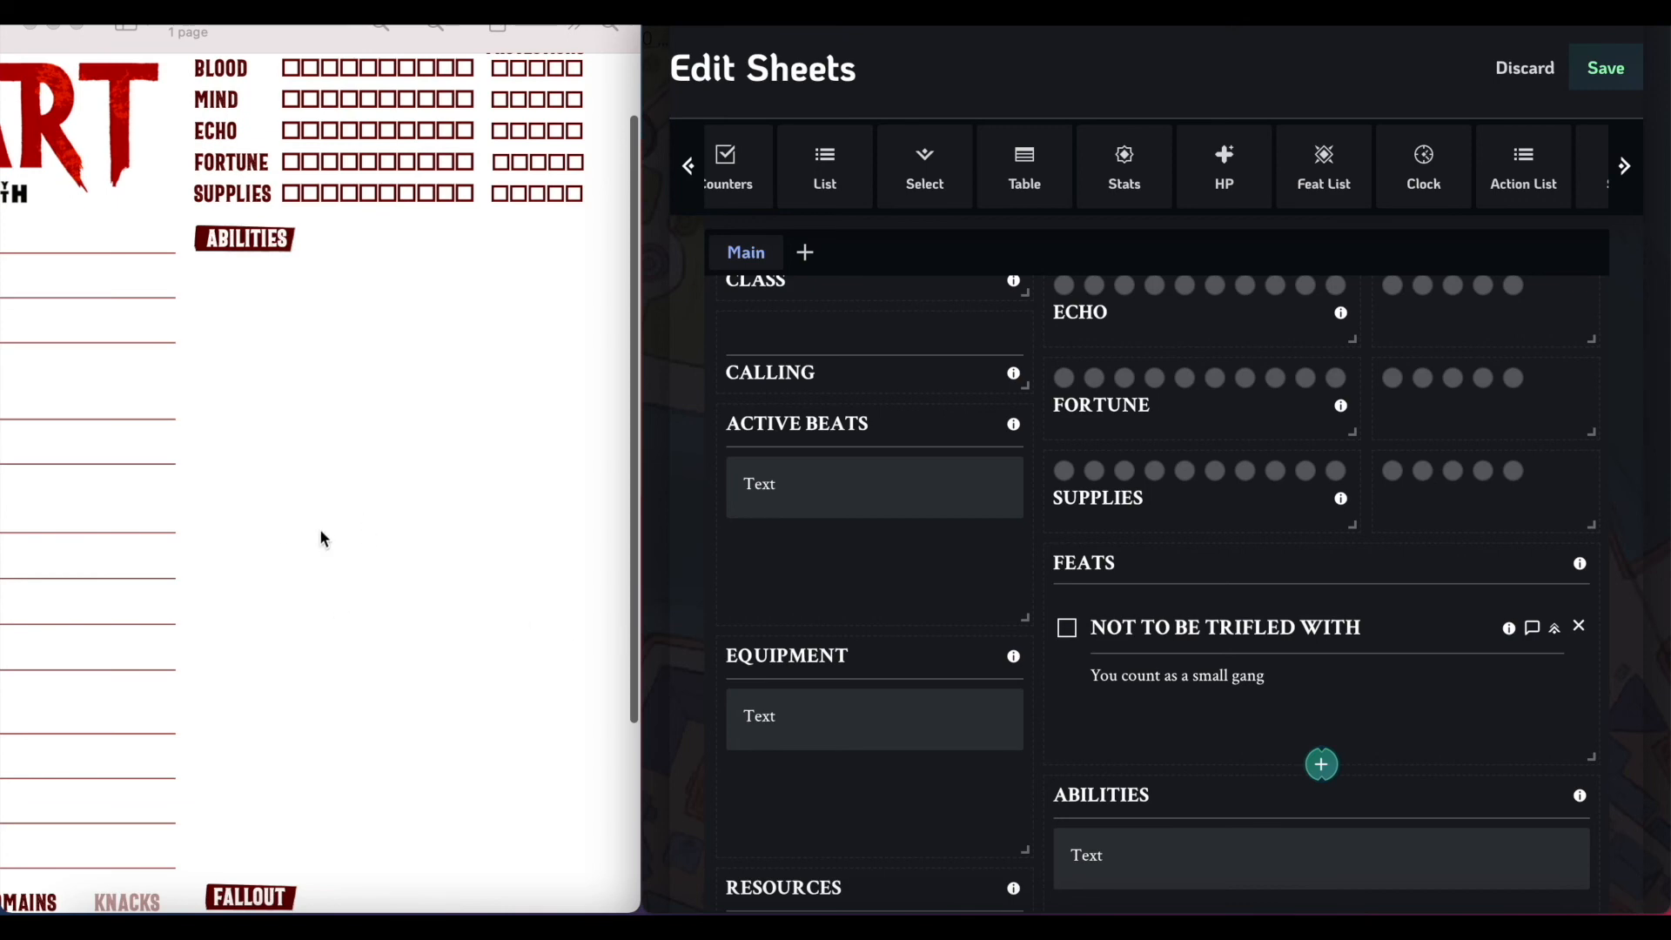
scroll(1448, 374, up, 6)
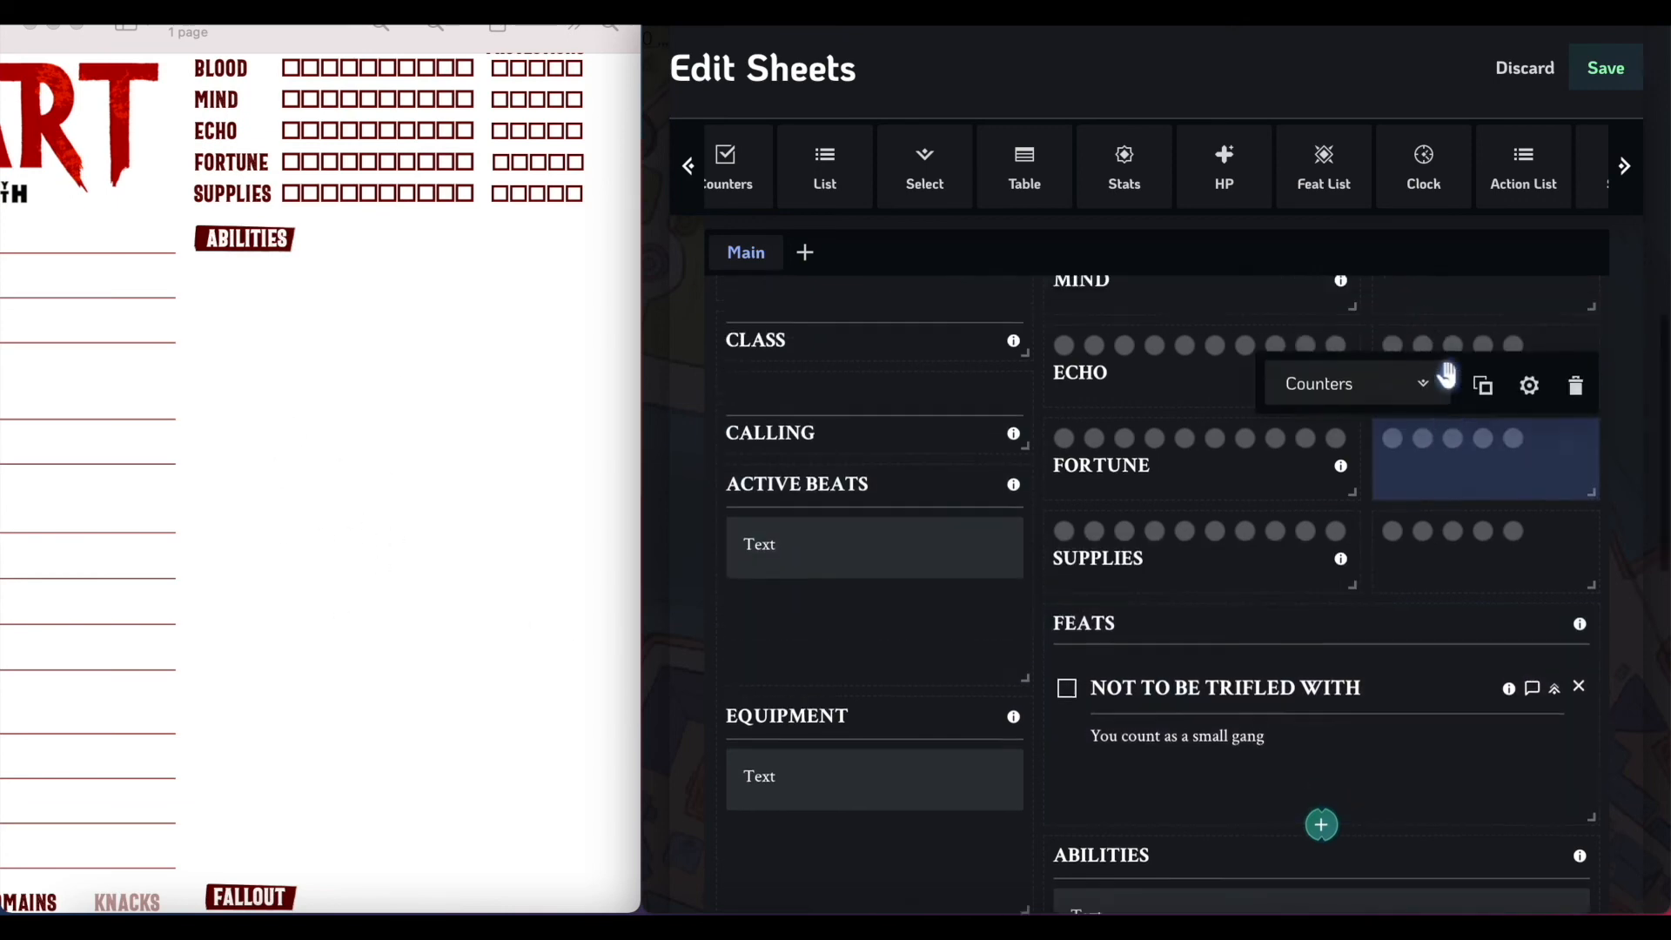
scroll(1465, 485, up, 2)
scroll(1473, 485, down, 6)
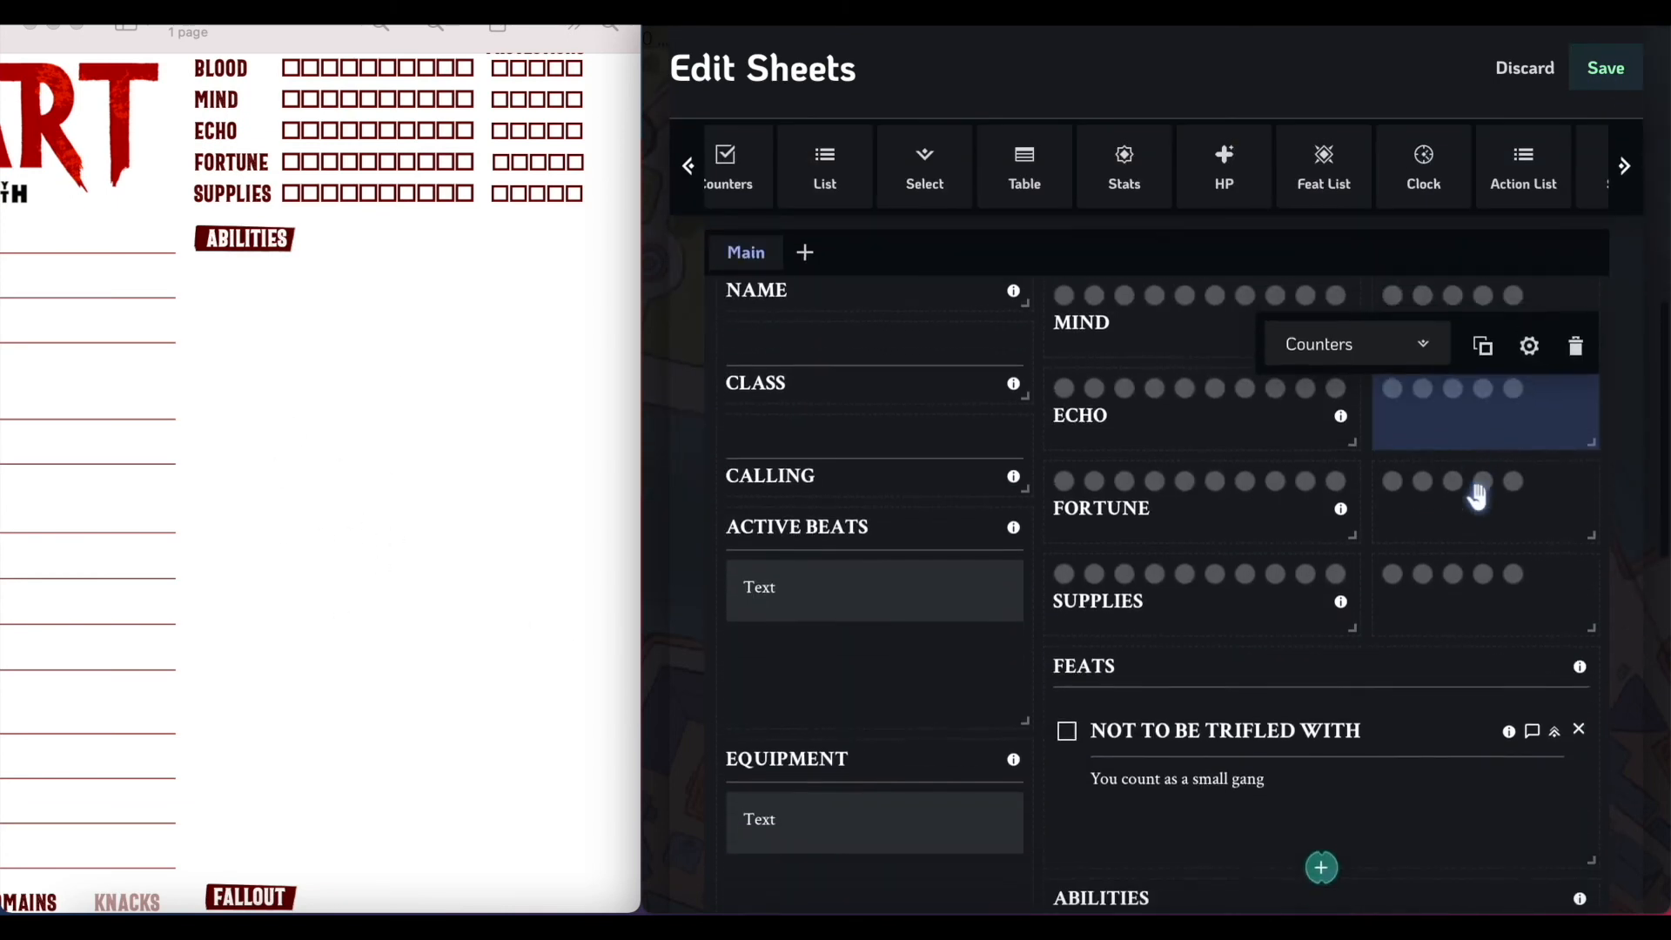
Delete the FEATS block above ABILITIES.
scroll(1374, 786, down, 2)
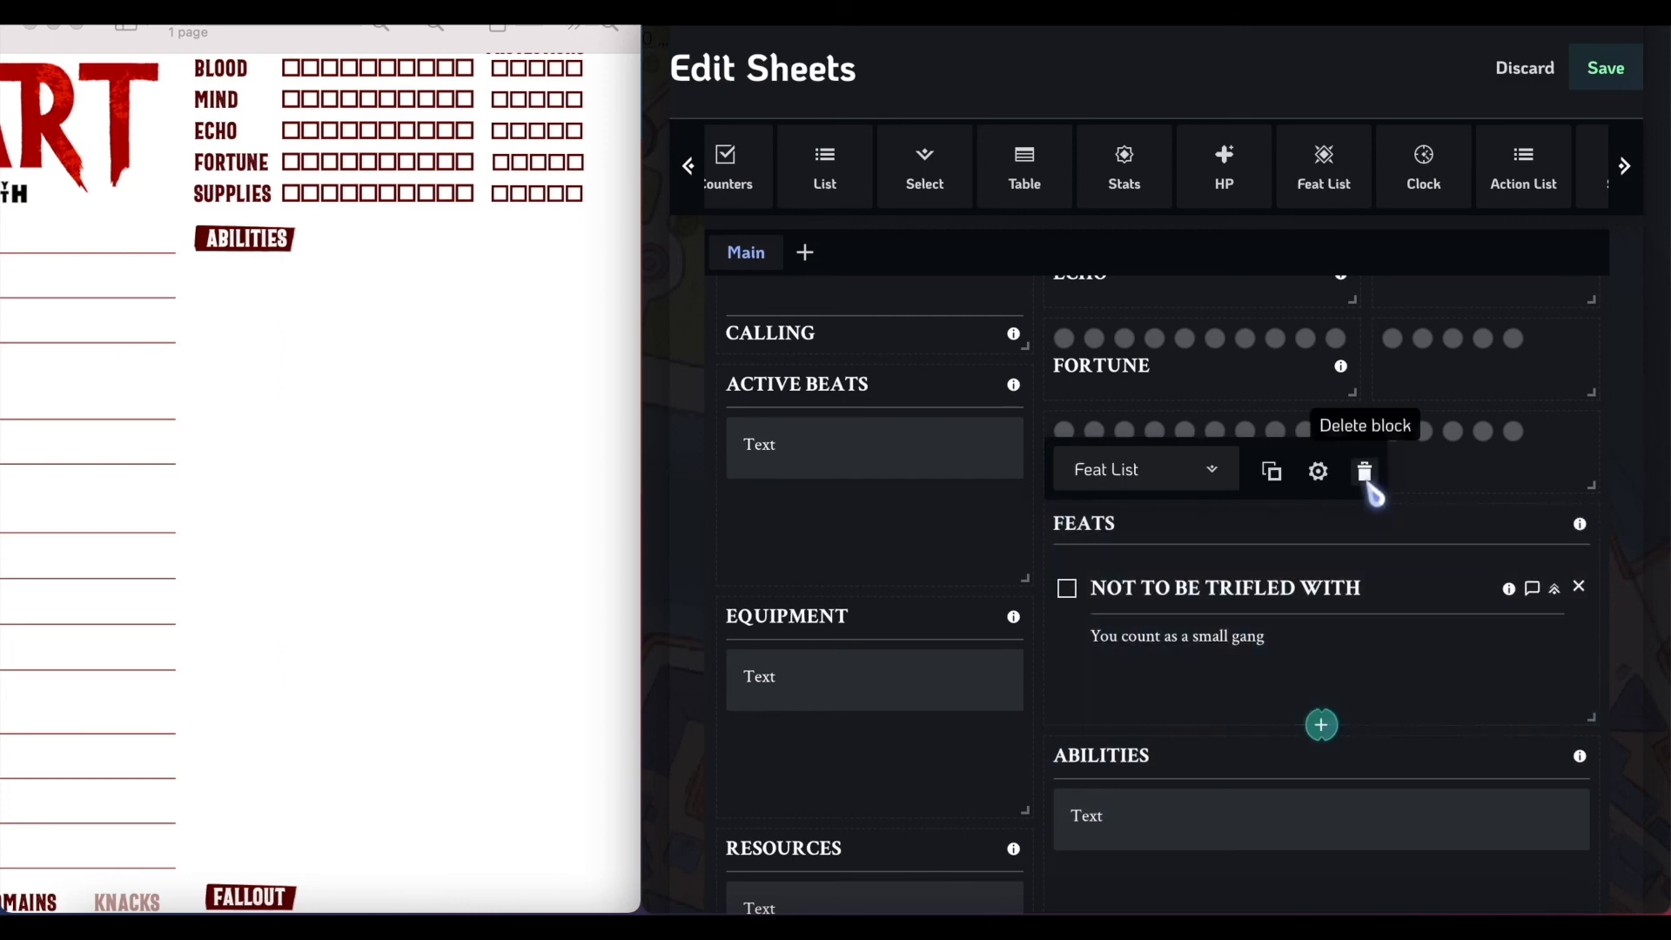
click(1365, 472)
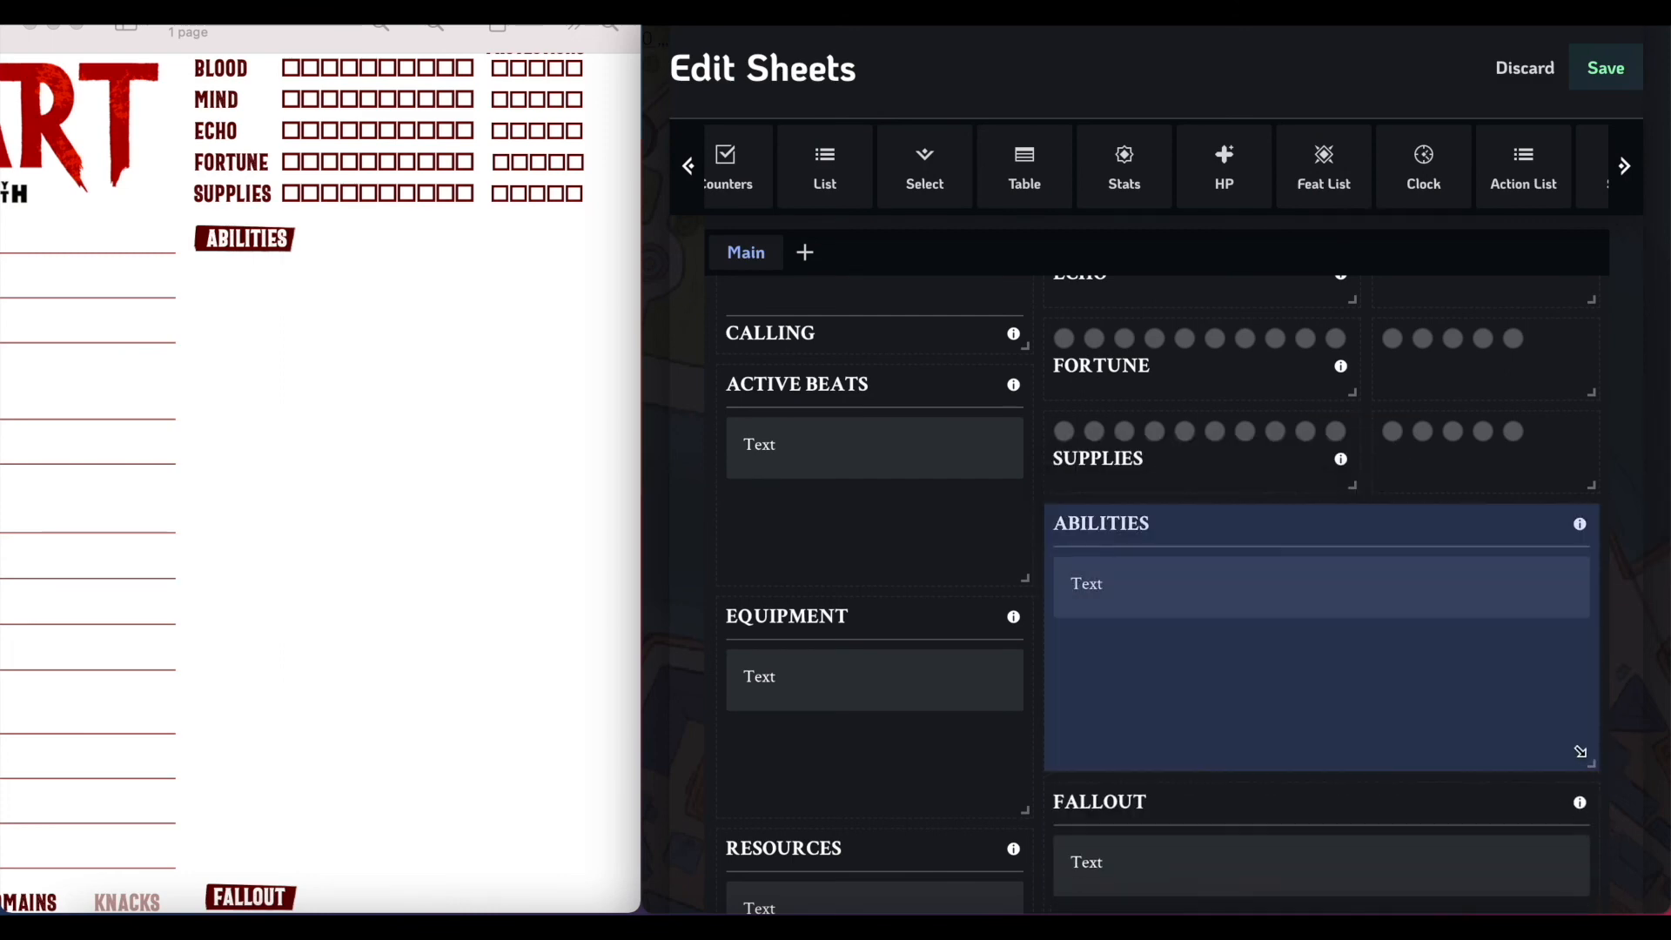
scroll(1471, 701, down, 1)
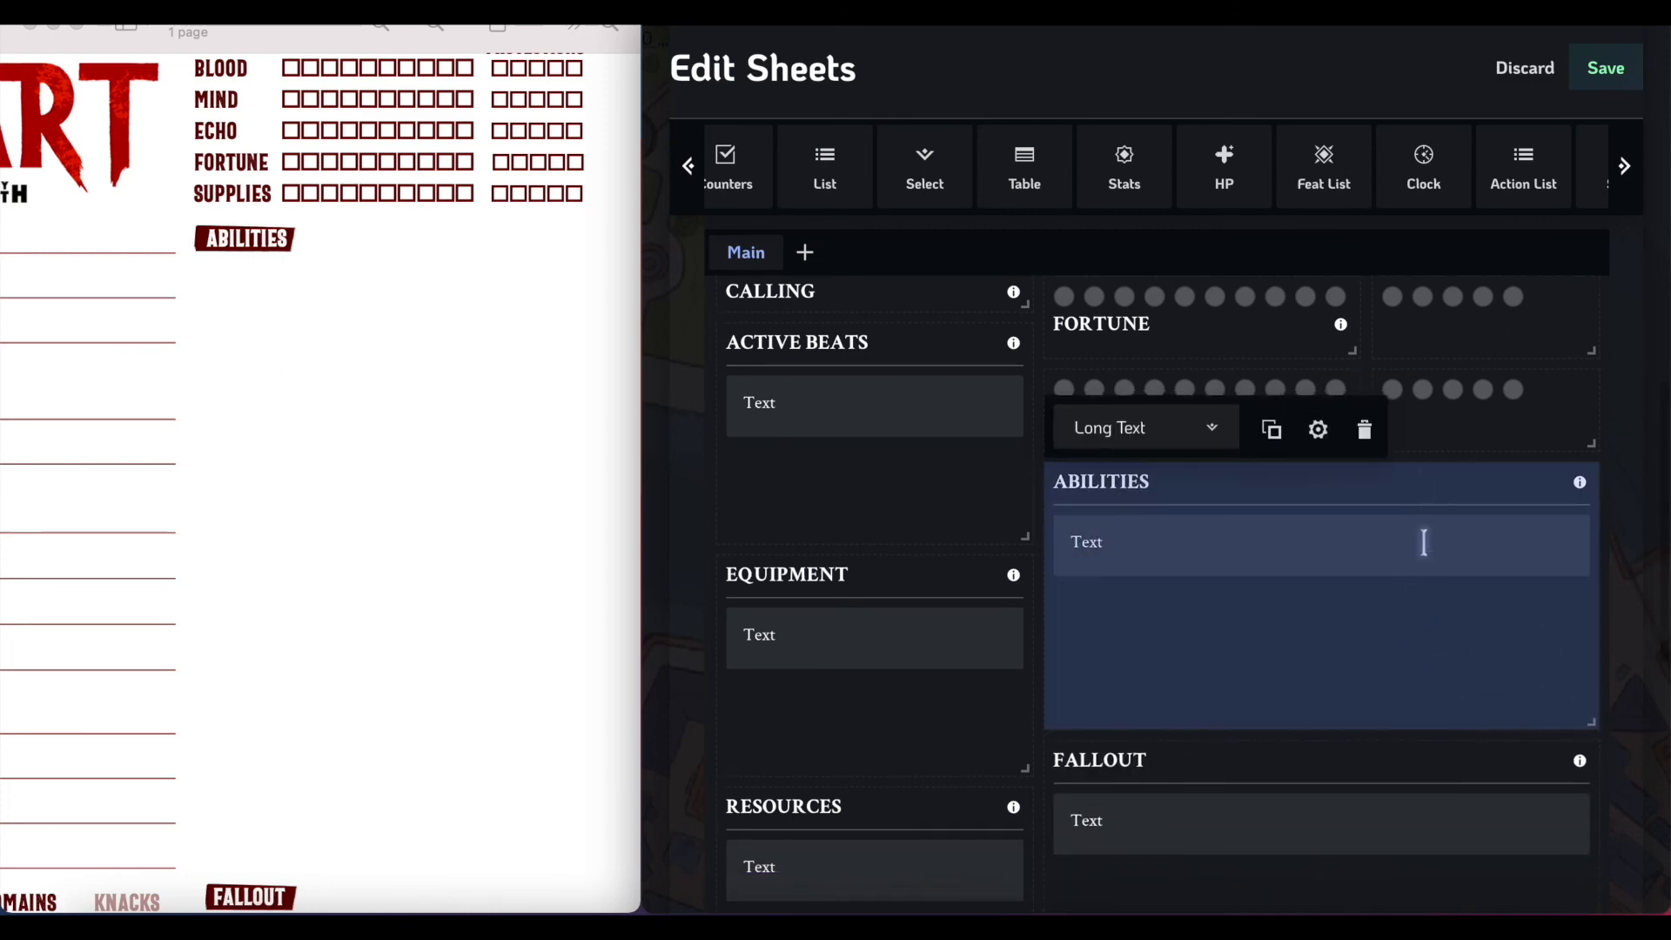
scroll(1458, 624, down, 8)
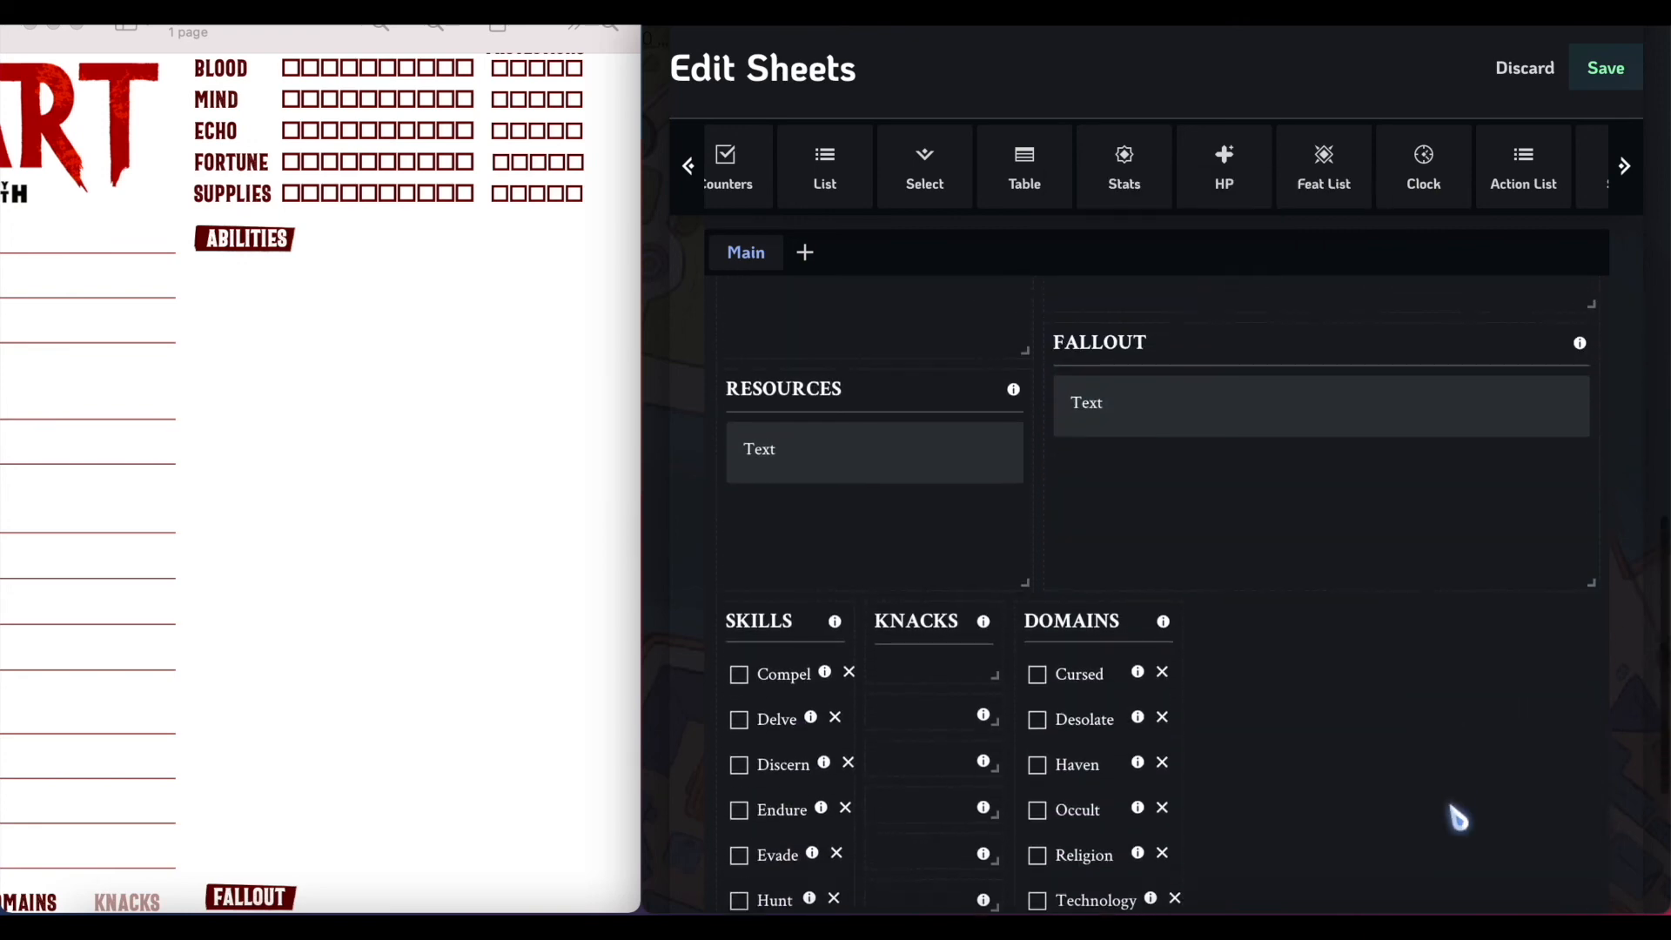
scroll(1459, 818, up, 15)
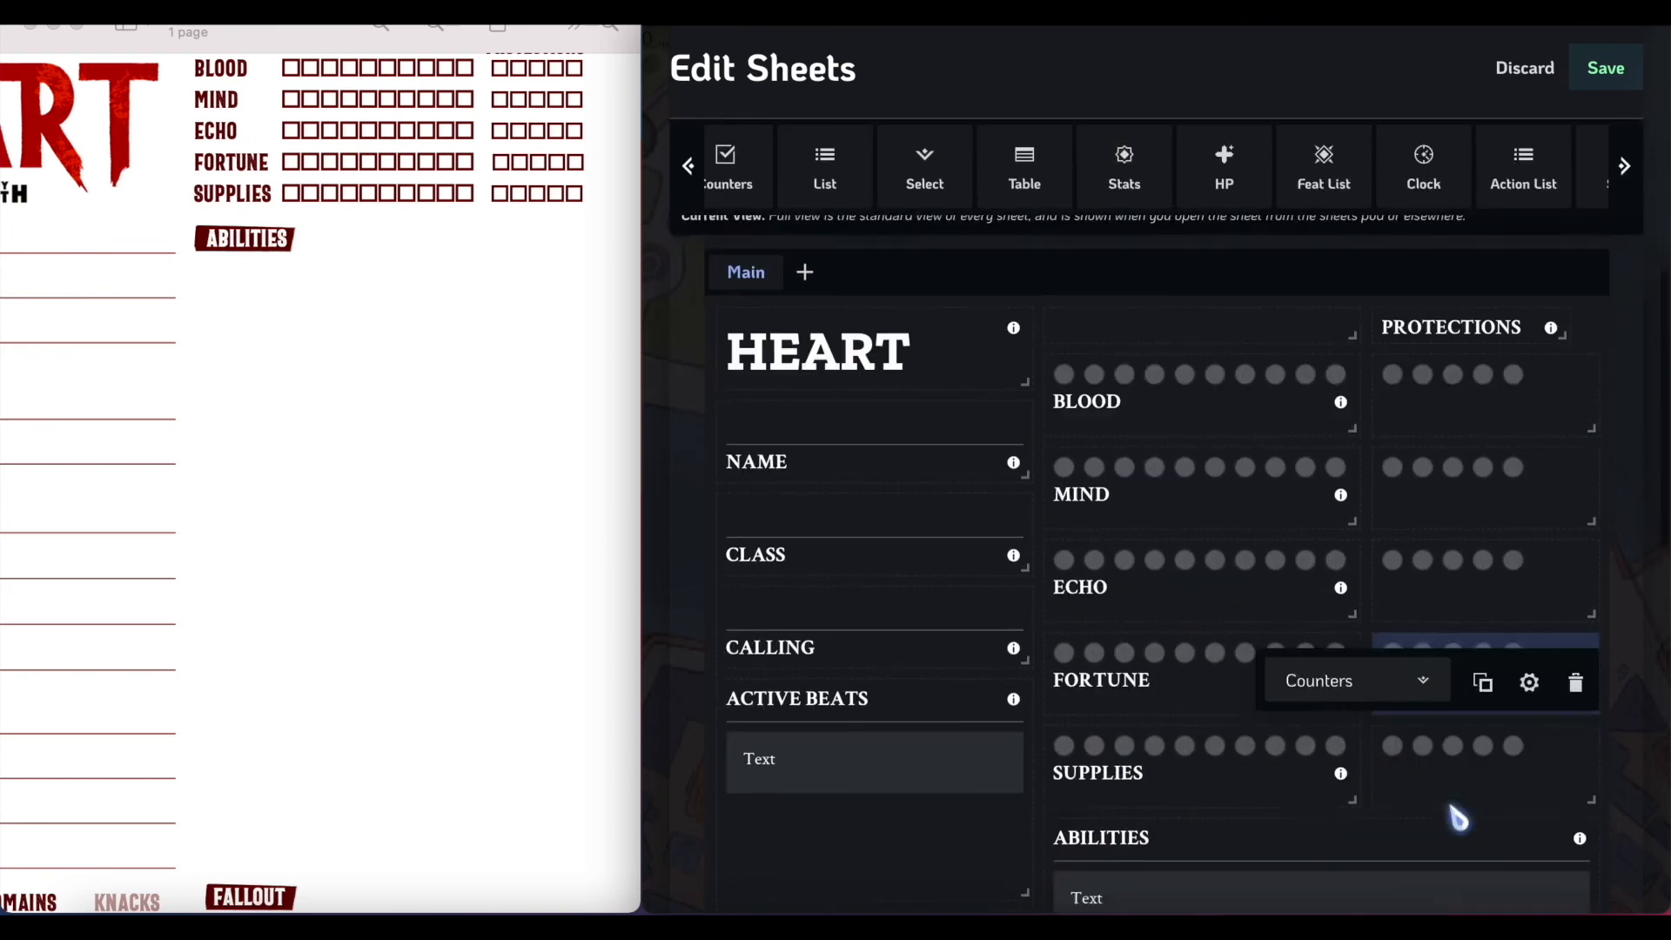
scroll(1459, 818, down, 12)
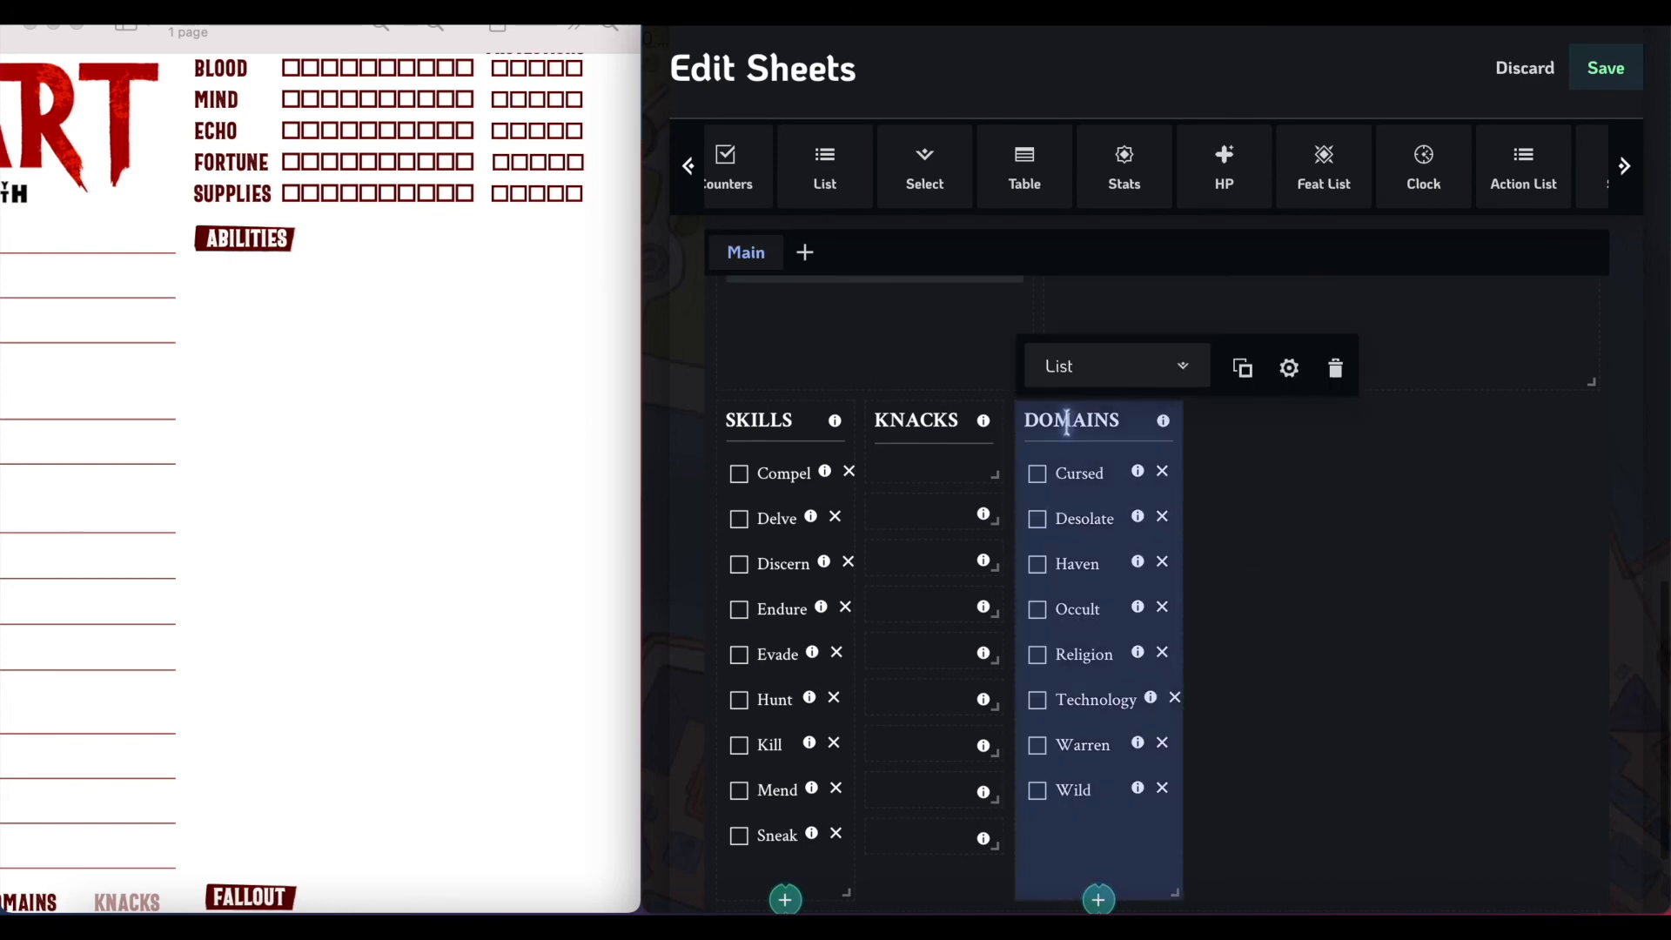
Move the DOMAINS list further away from the KNACKS column beside SKILLS, and review the whole sheet layout in preview.
drag(1097, 432, 1149, 435)
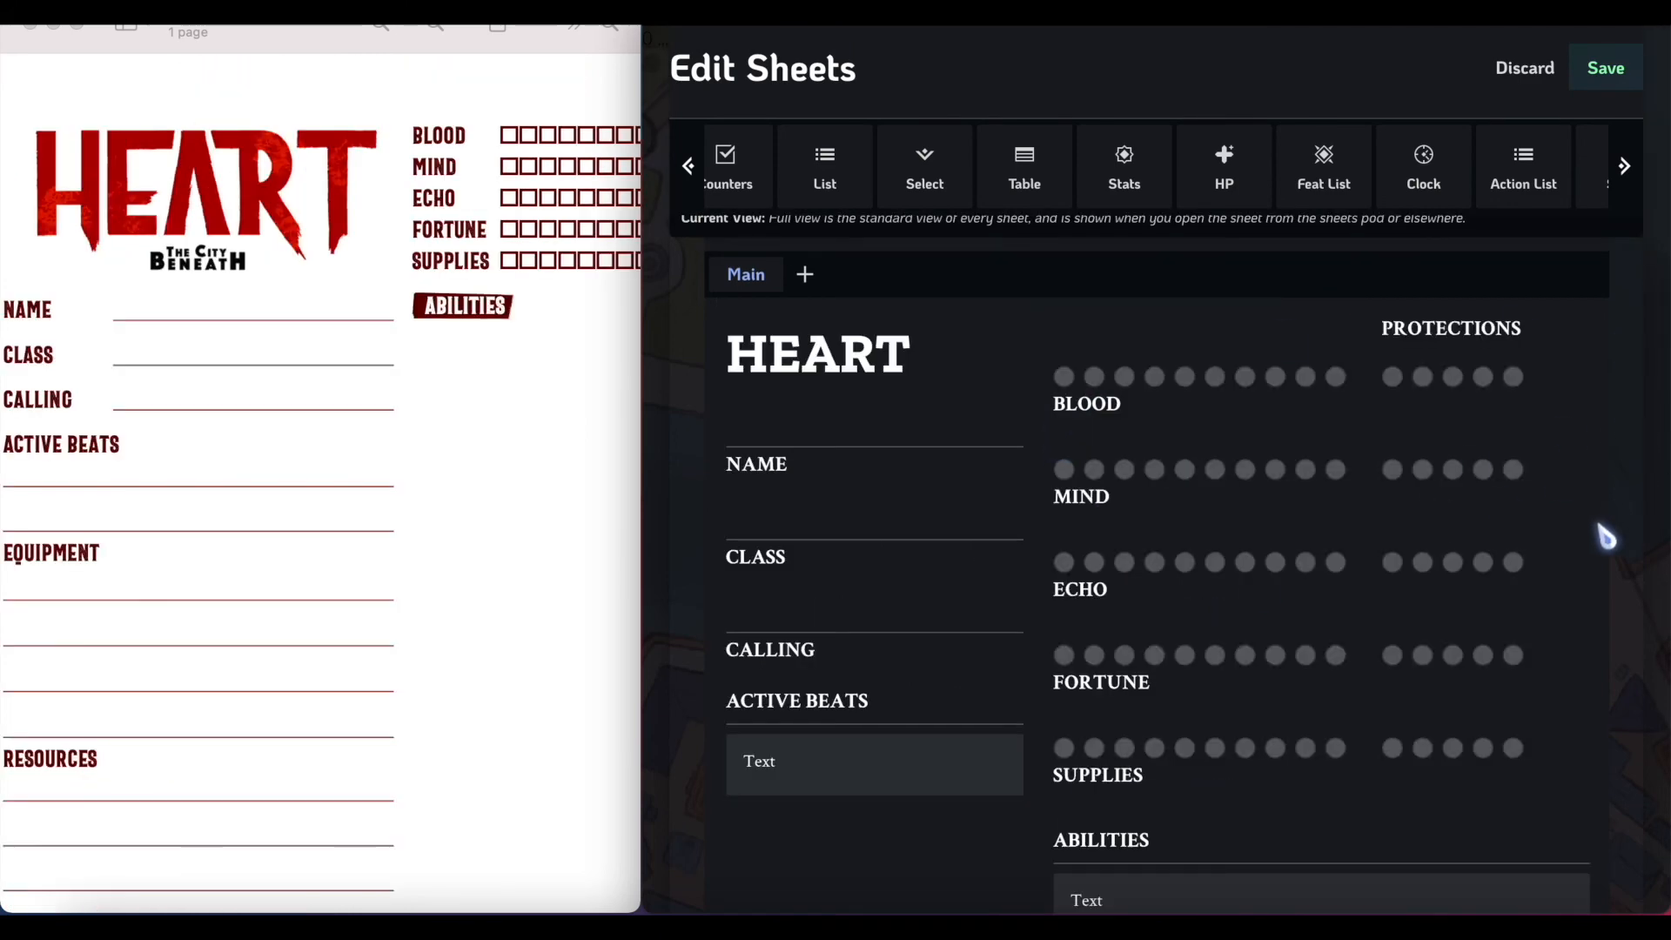
scroll(1601, 527, down, 7)
scroll(1600, 527, down, 5)
scroll(1600, 527, up, 4)
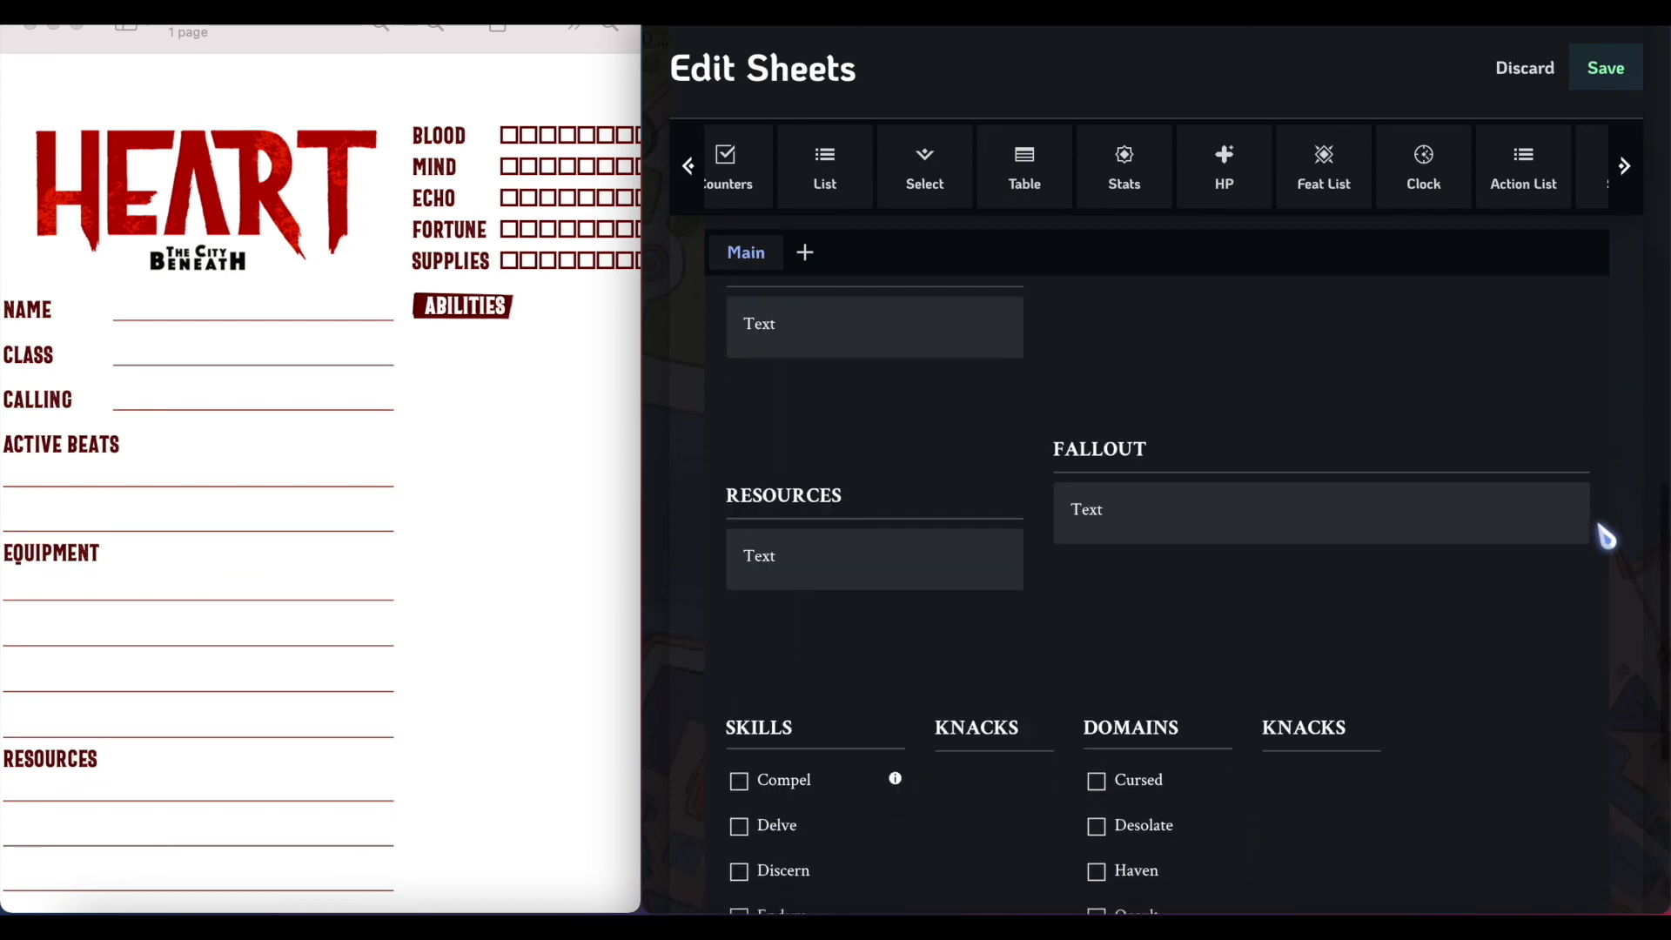
scroll(1600, 527, up, 12)
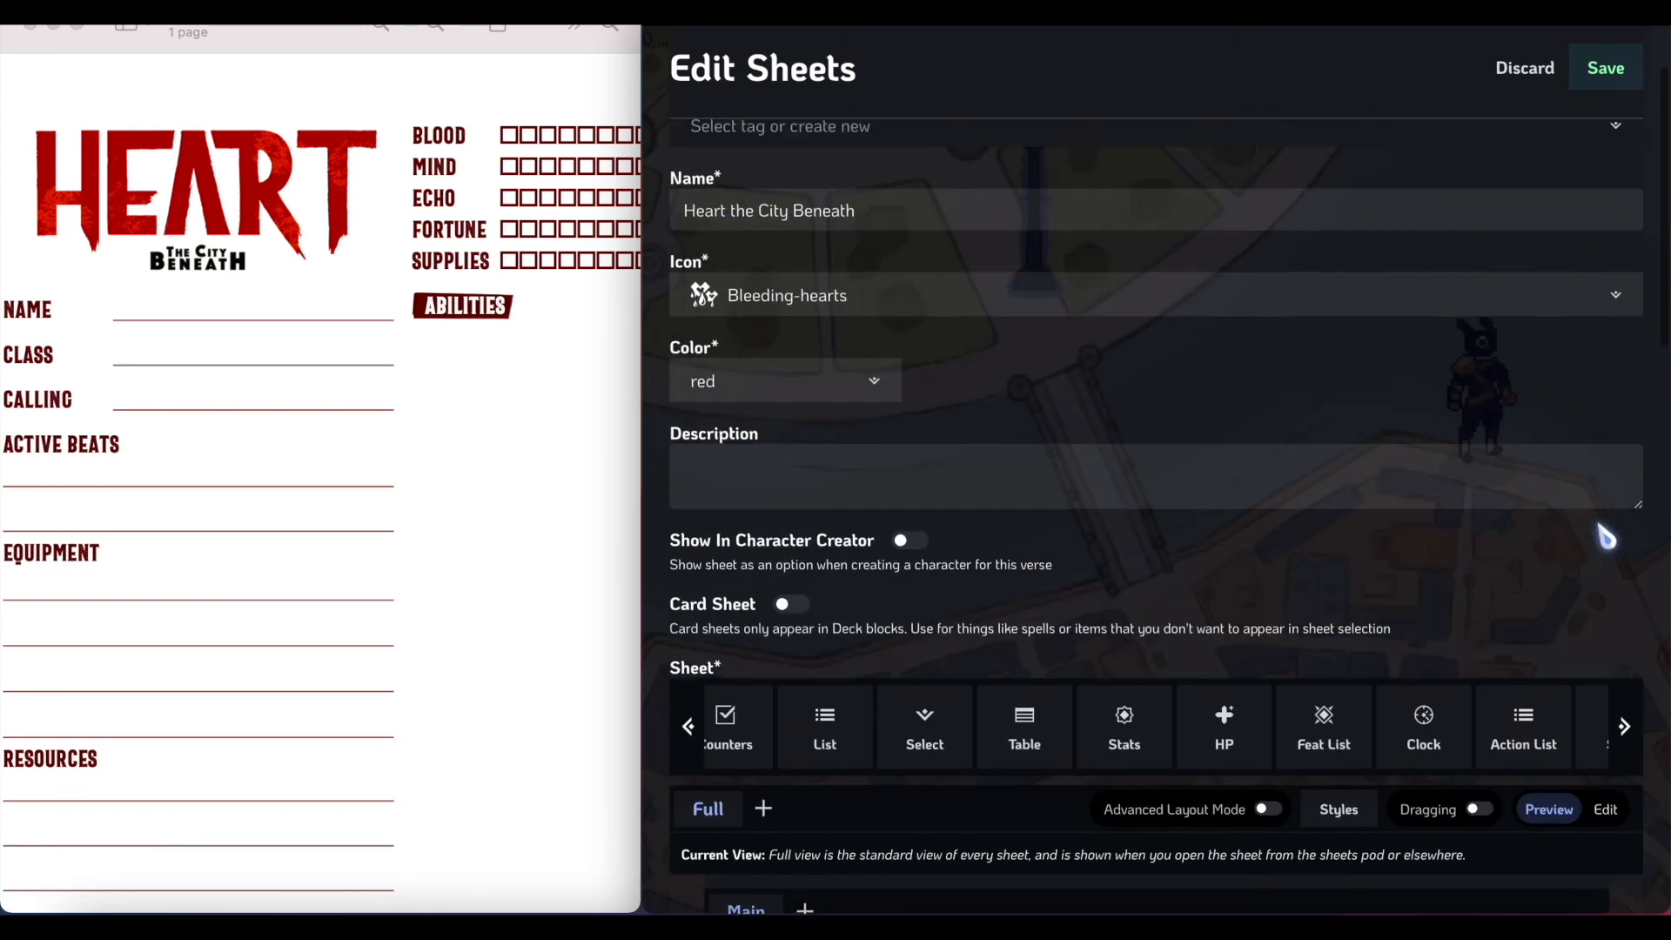
scroll(1606, 537, up, 2)
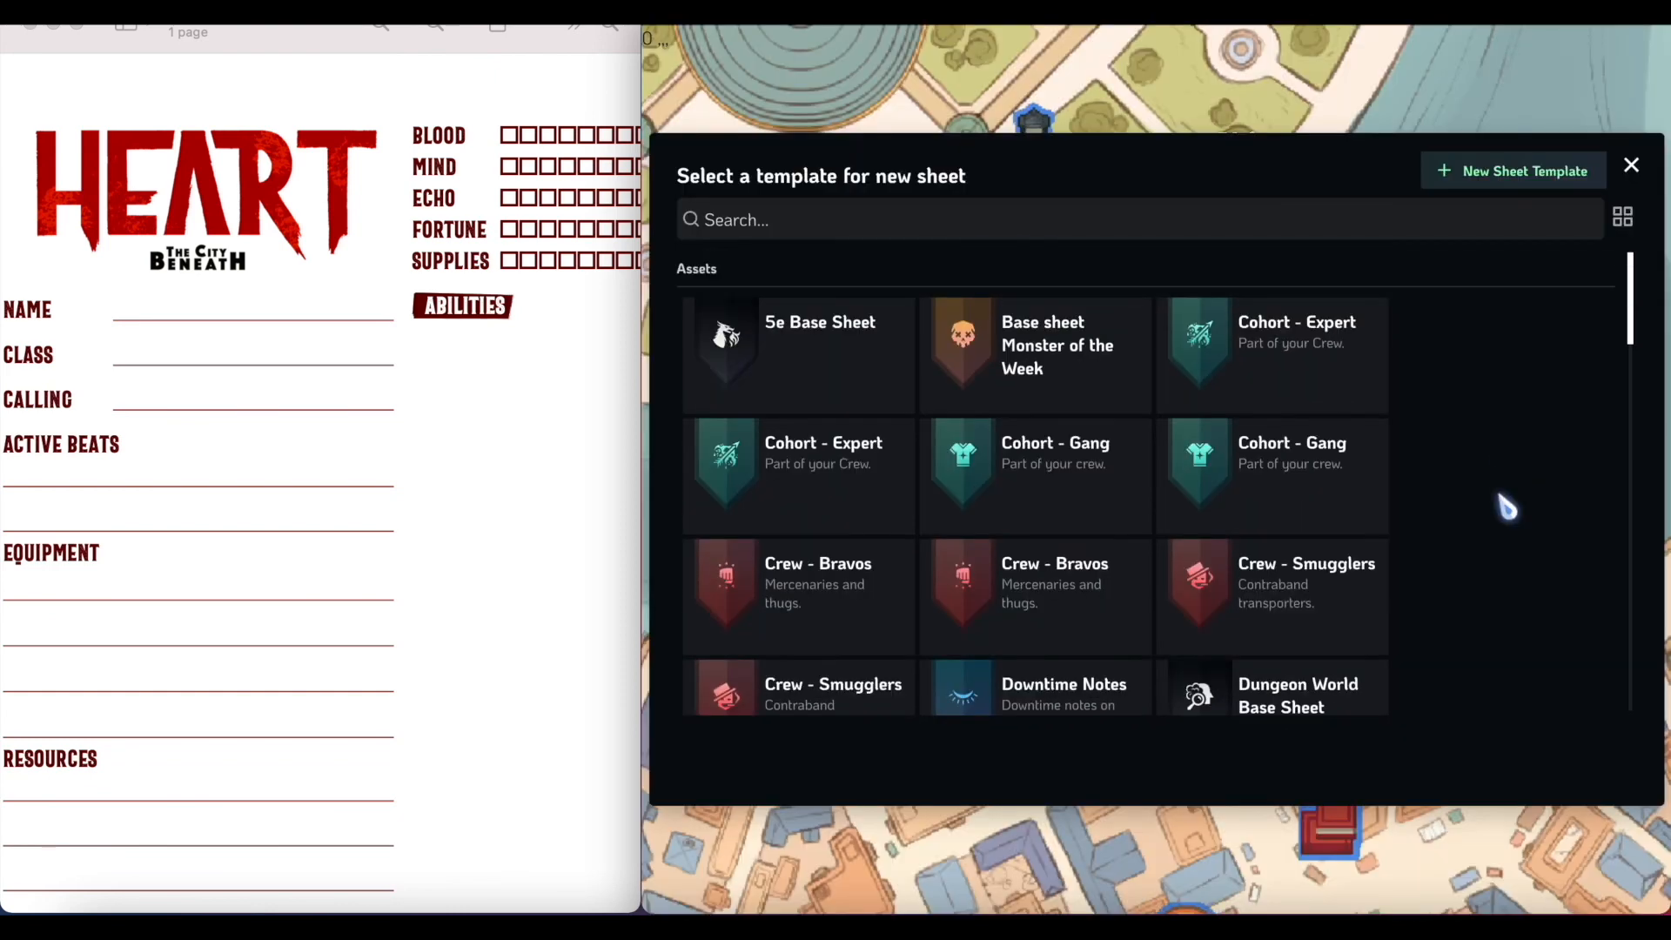
Create a new sheet from the Heart the City Beneath template, searching the templates for "Heart".
click(1634, 166)
click(979, 162)
click(879, 218)
text(Heart)
click(780, 420)
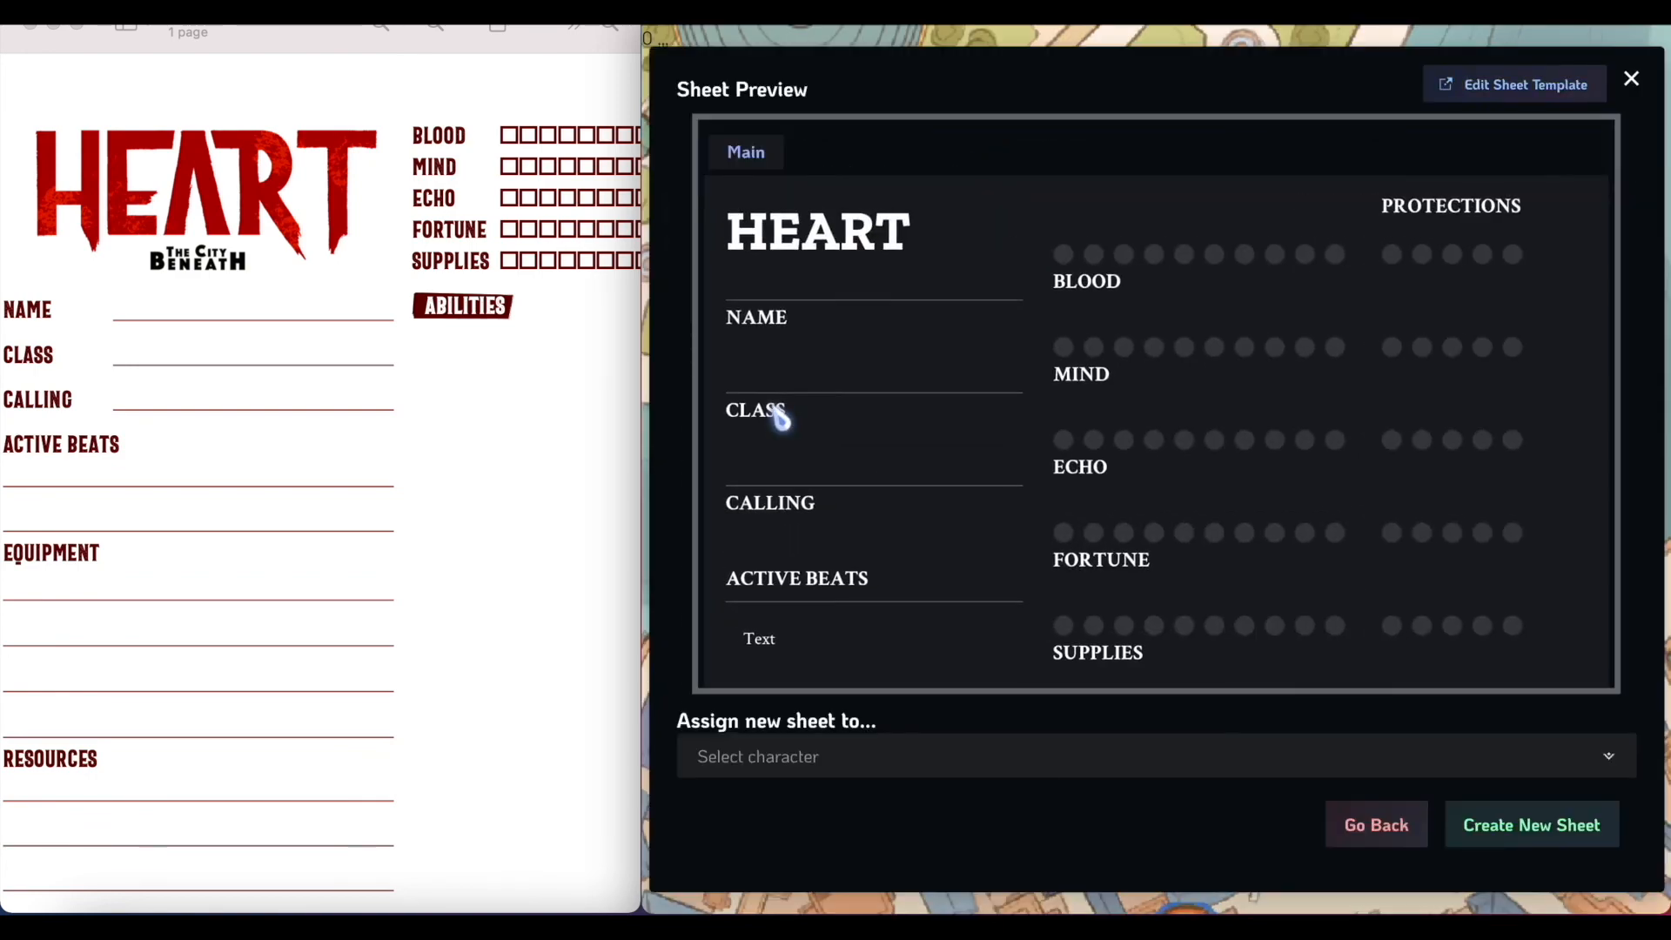
click(1617, 825)
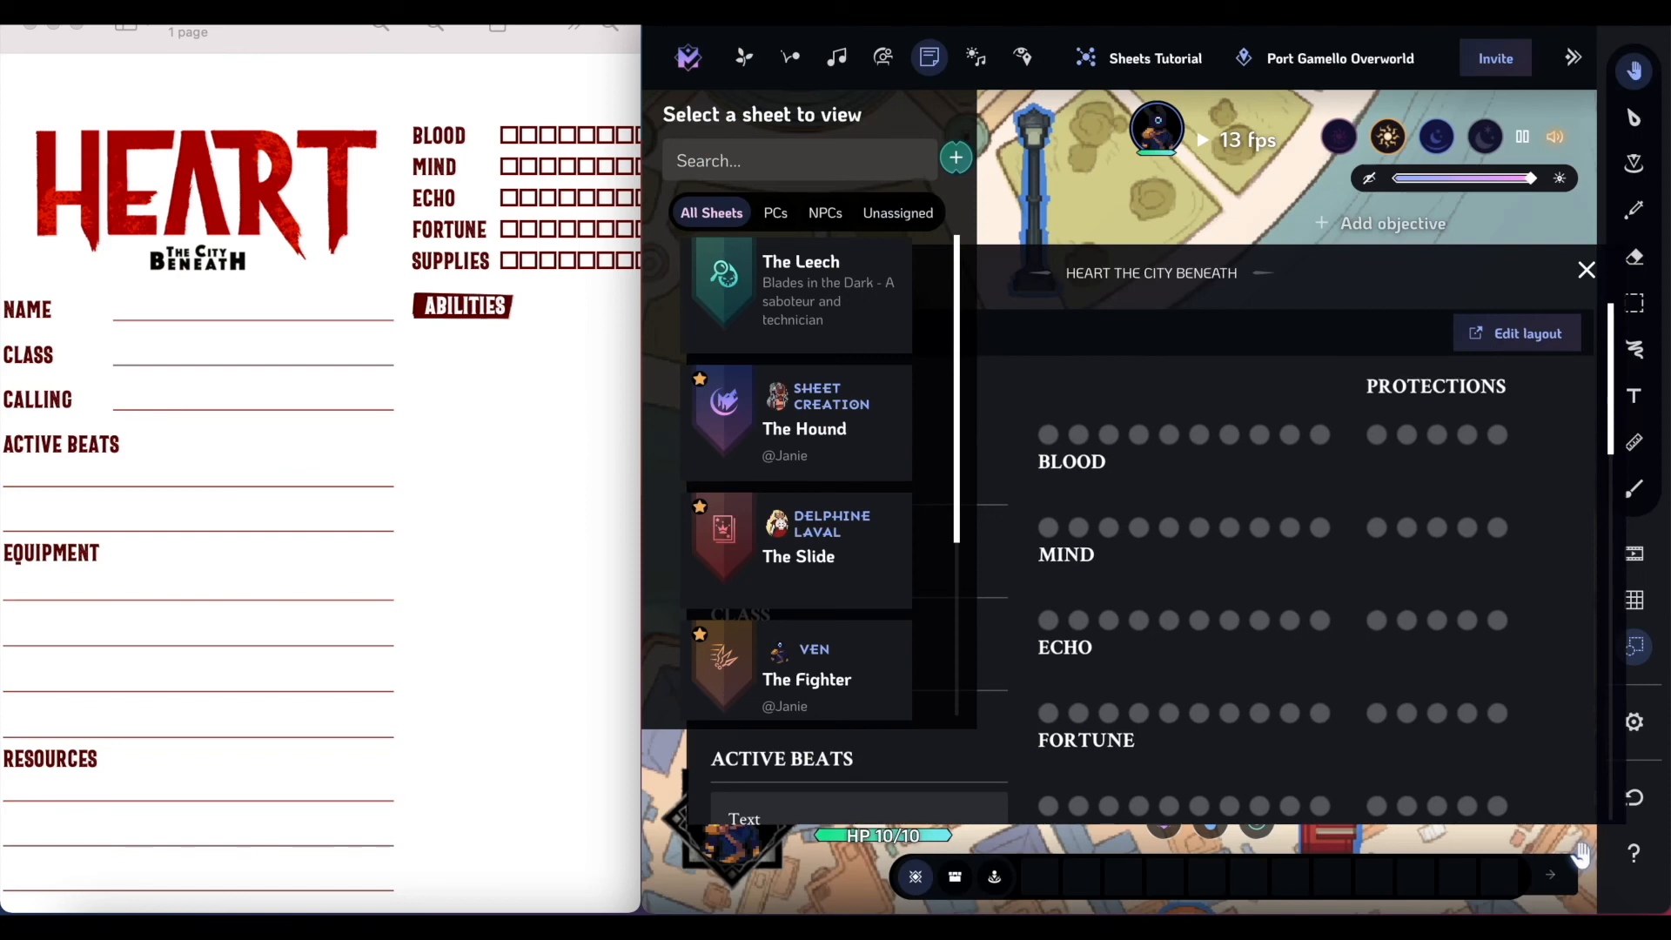
Close the sheet list, reposition the new sheet's window and look through its contents.
click(934, 56)
drag(947, 267, 912, 210)
scroll(1005, 578, down, 2)
scroll(1012, 587, down, 10)
scroll(1012, 587, up, 10)
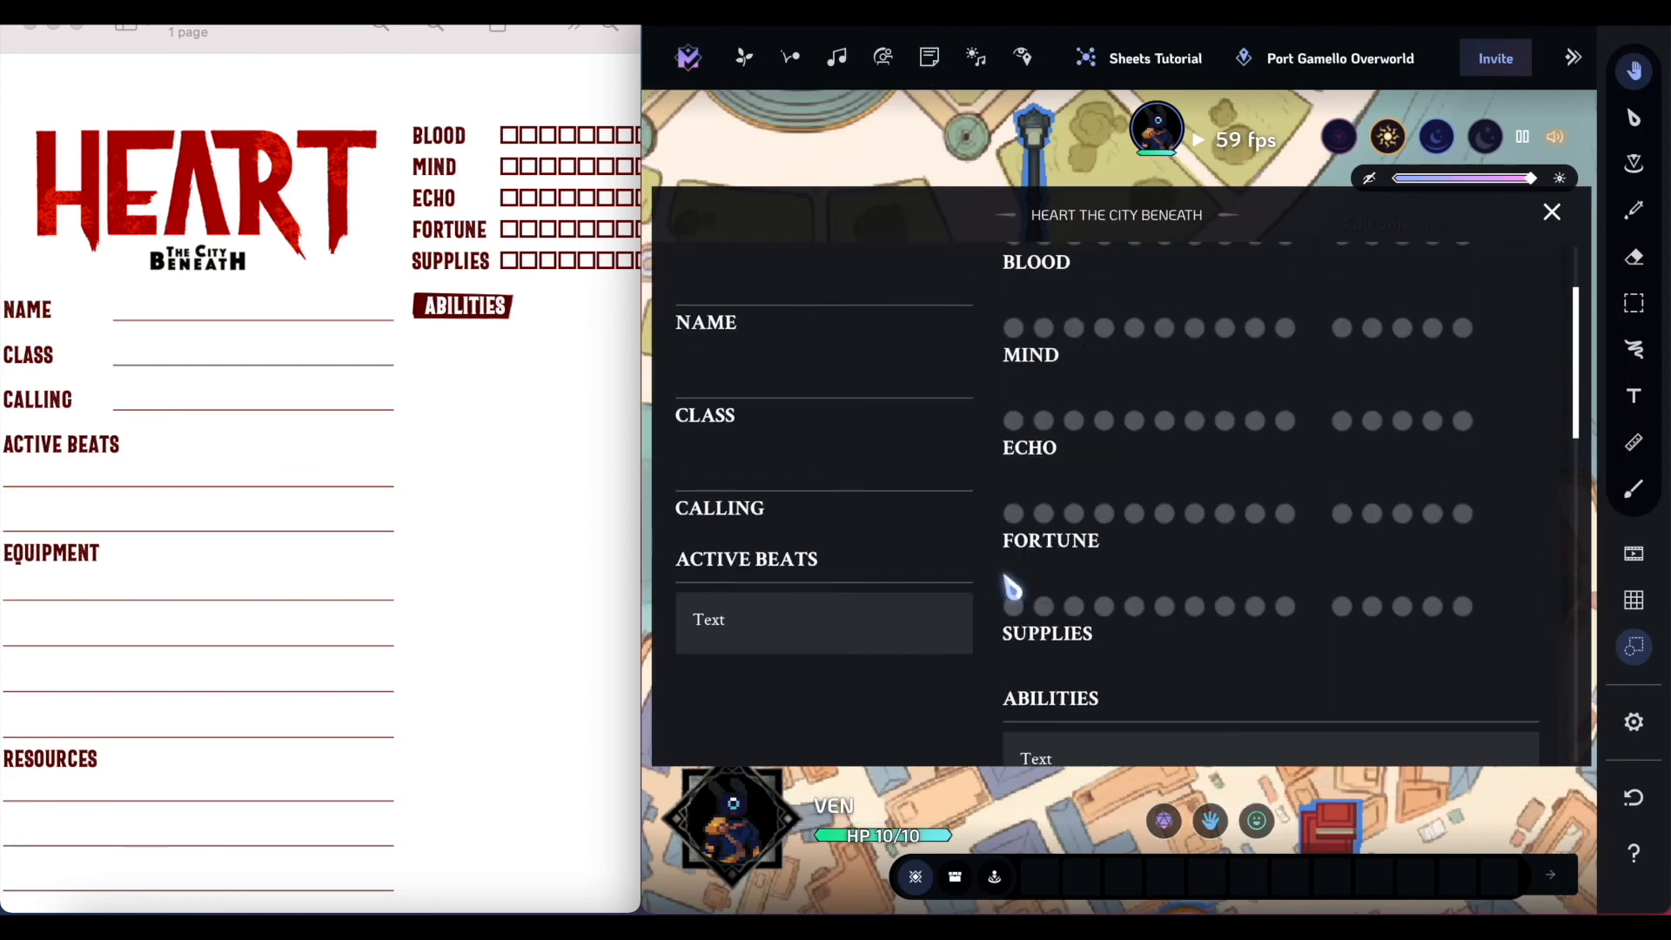
scroll(1013, 587, up, 3)
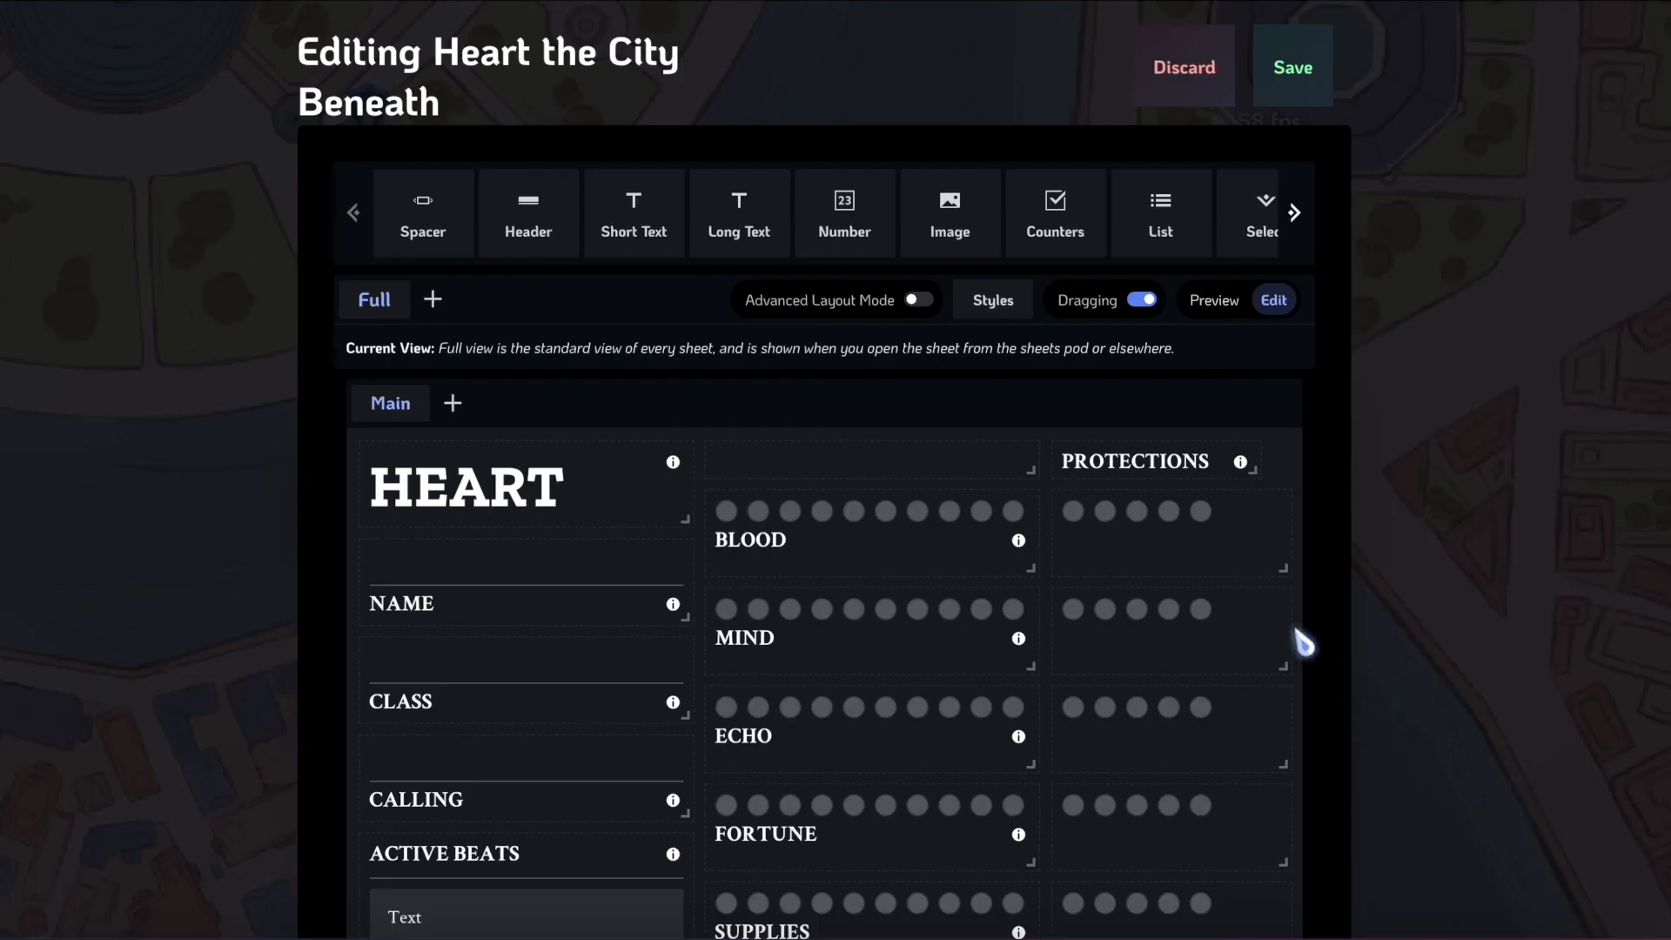
Examine the template's editable layout from the HEART header and stress tracks down to the SKILLS, DOMAINS and KNACKS columns.
scroll(1303, 642, down, 12)
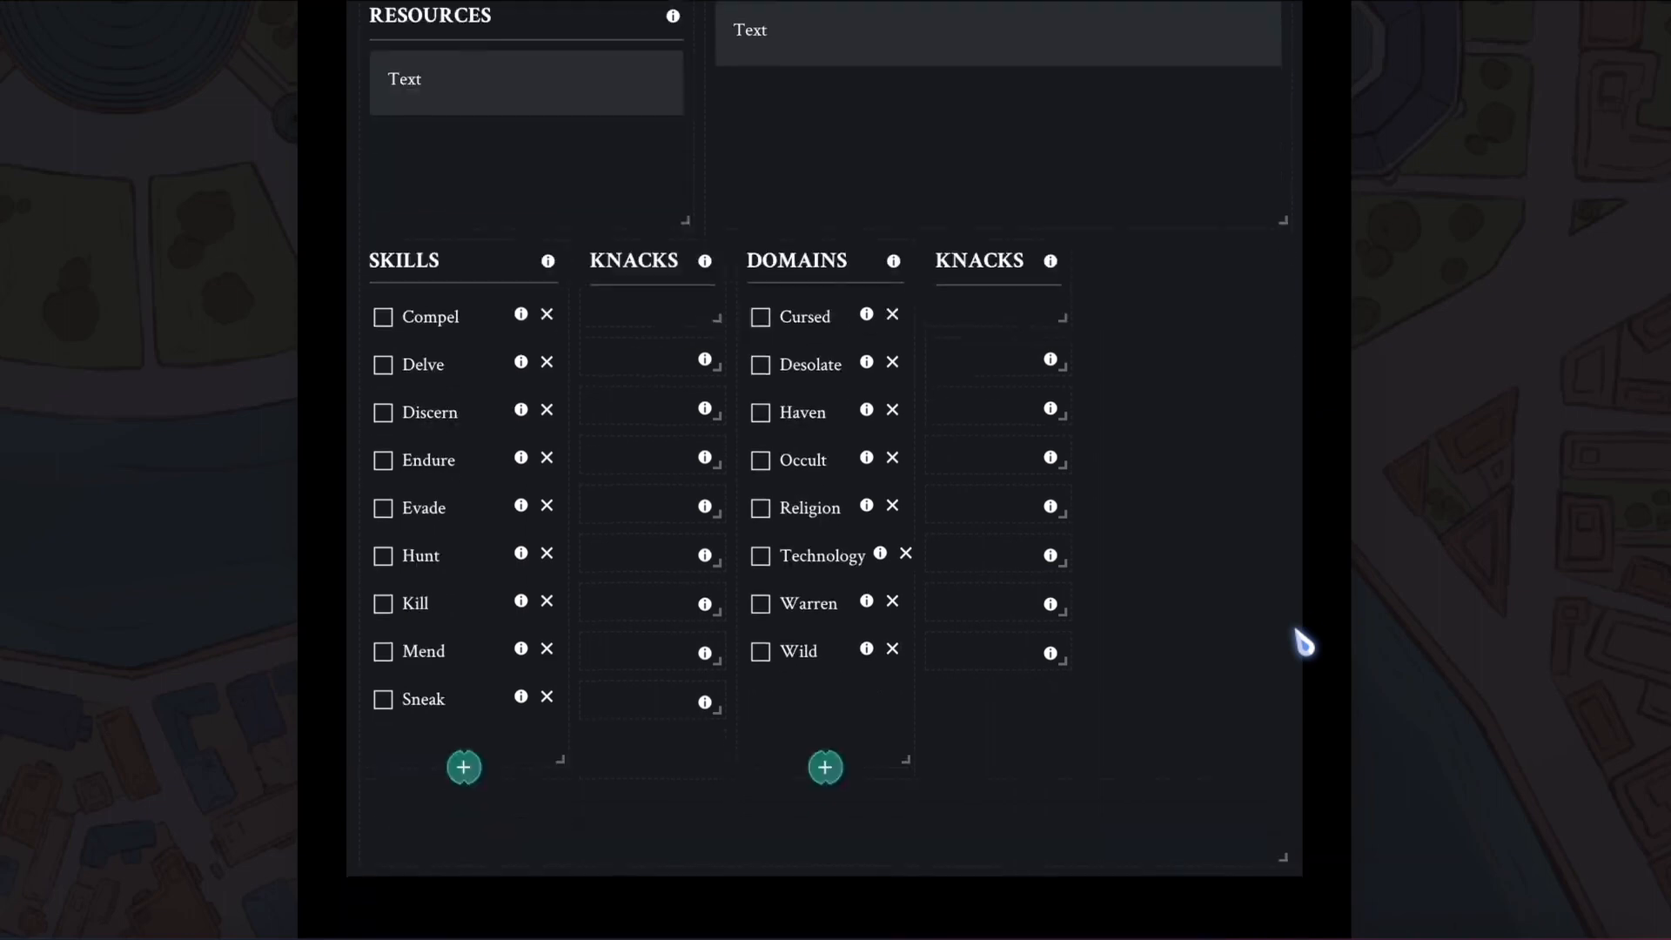
scroll(1303, 642, up, 12)
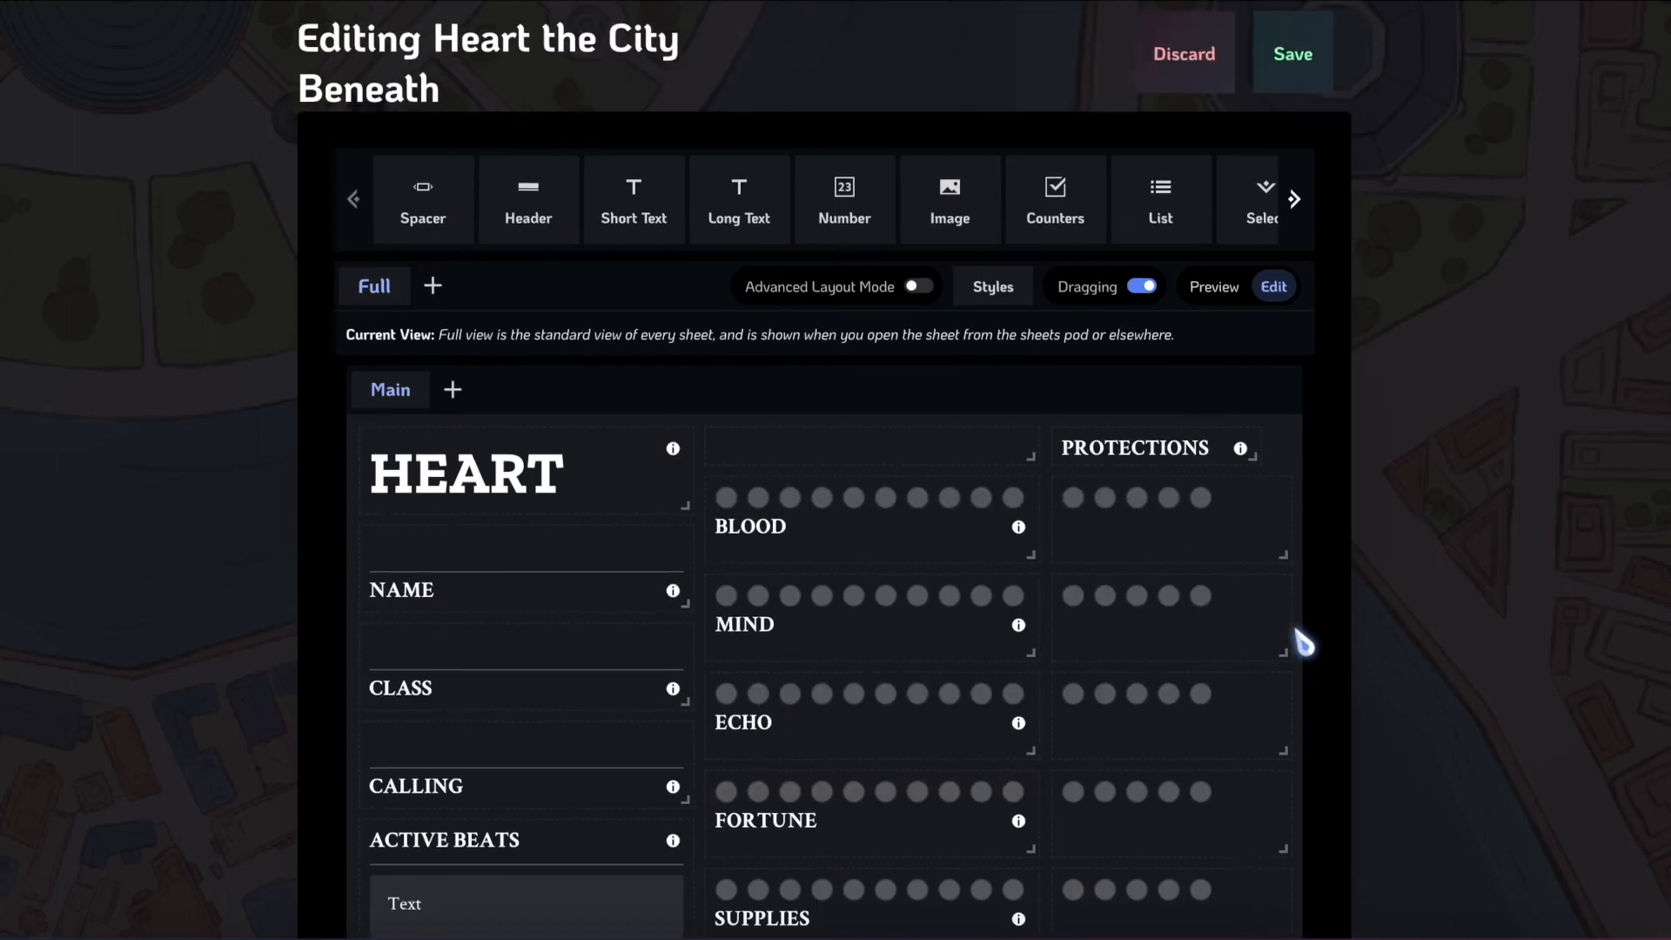
scroll(1295, 559, down, 12)
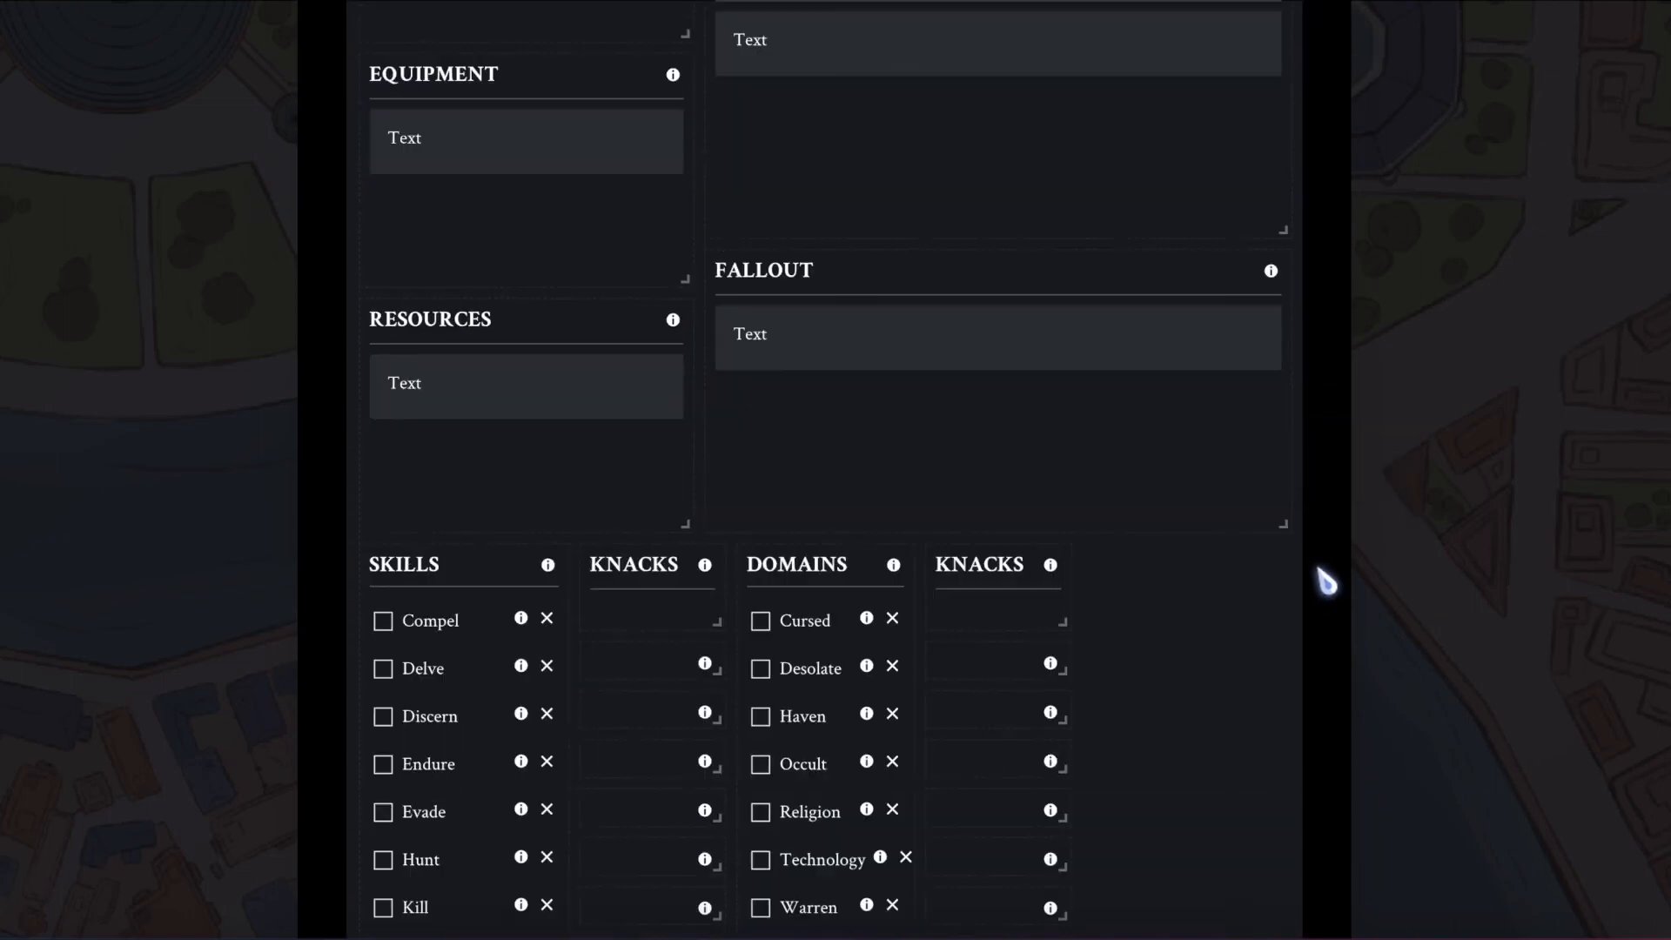
scroll(1326, 582, down, 3)
scroll(1325, 578, up, 15)
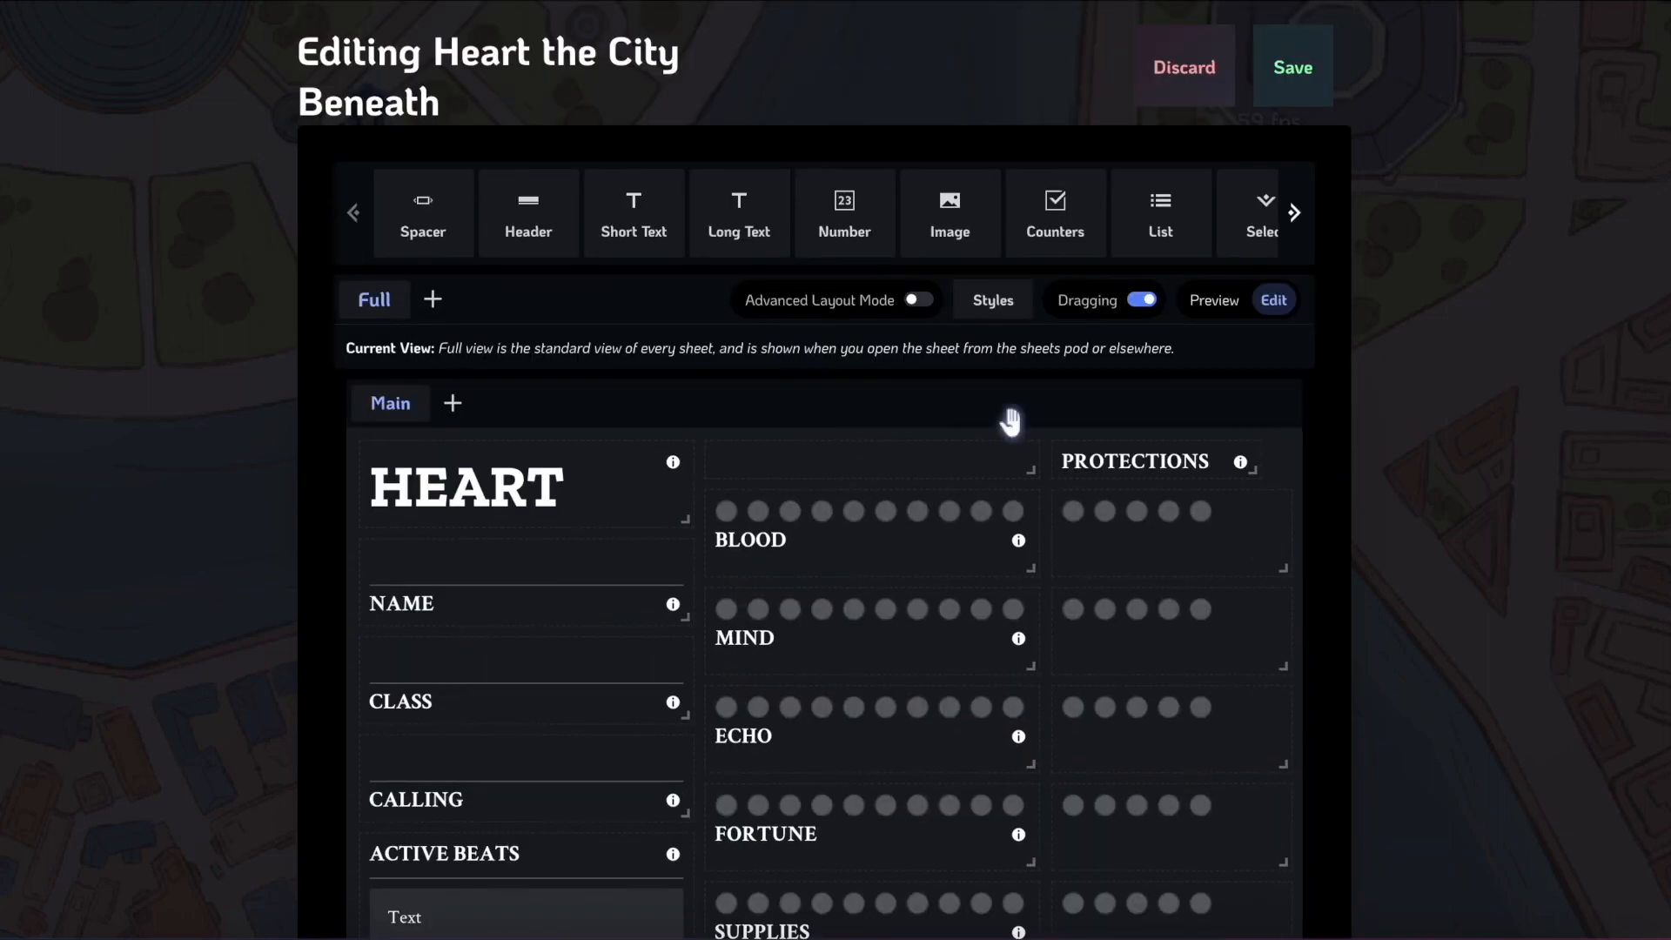
scroll(716, 396, down, 3)
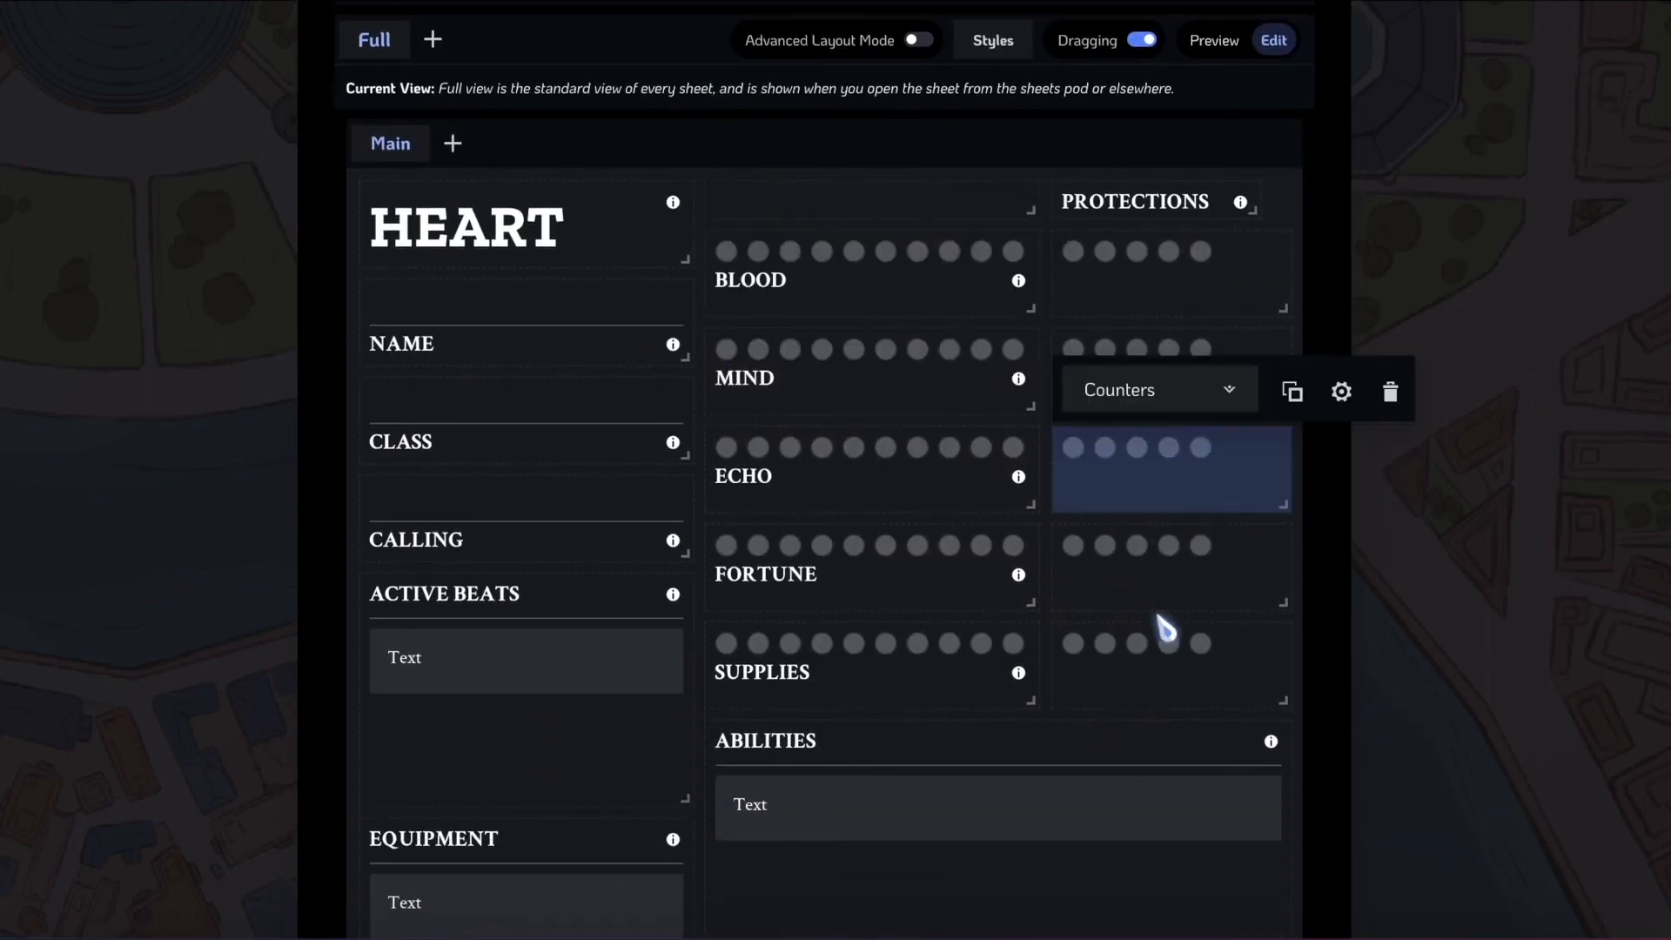
scroll(1166, 630, down, 10)
scroll(1171, 635, down, 2)
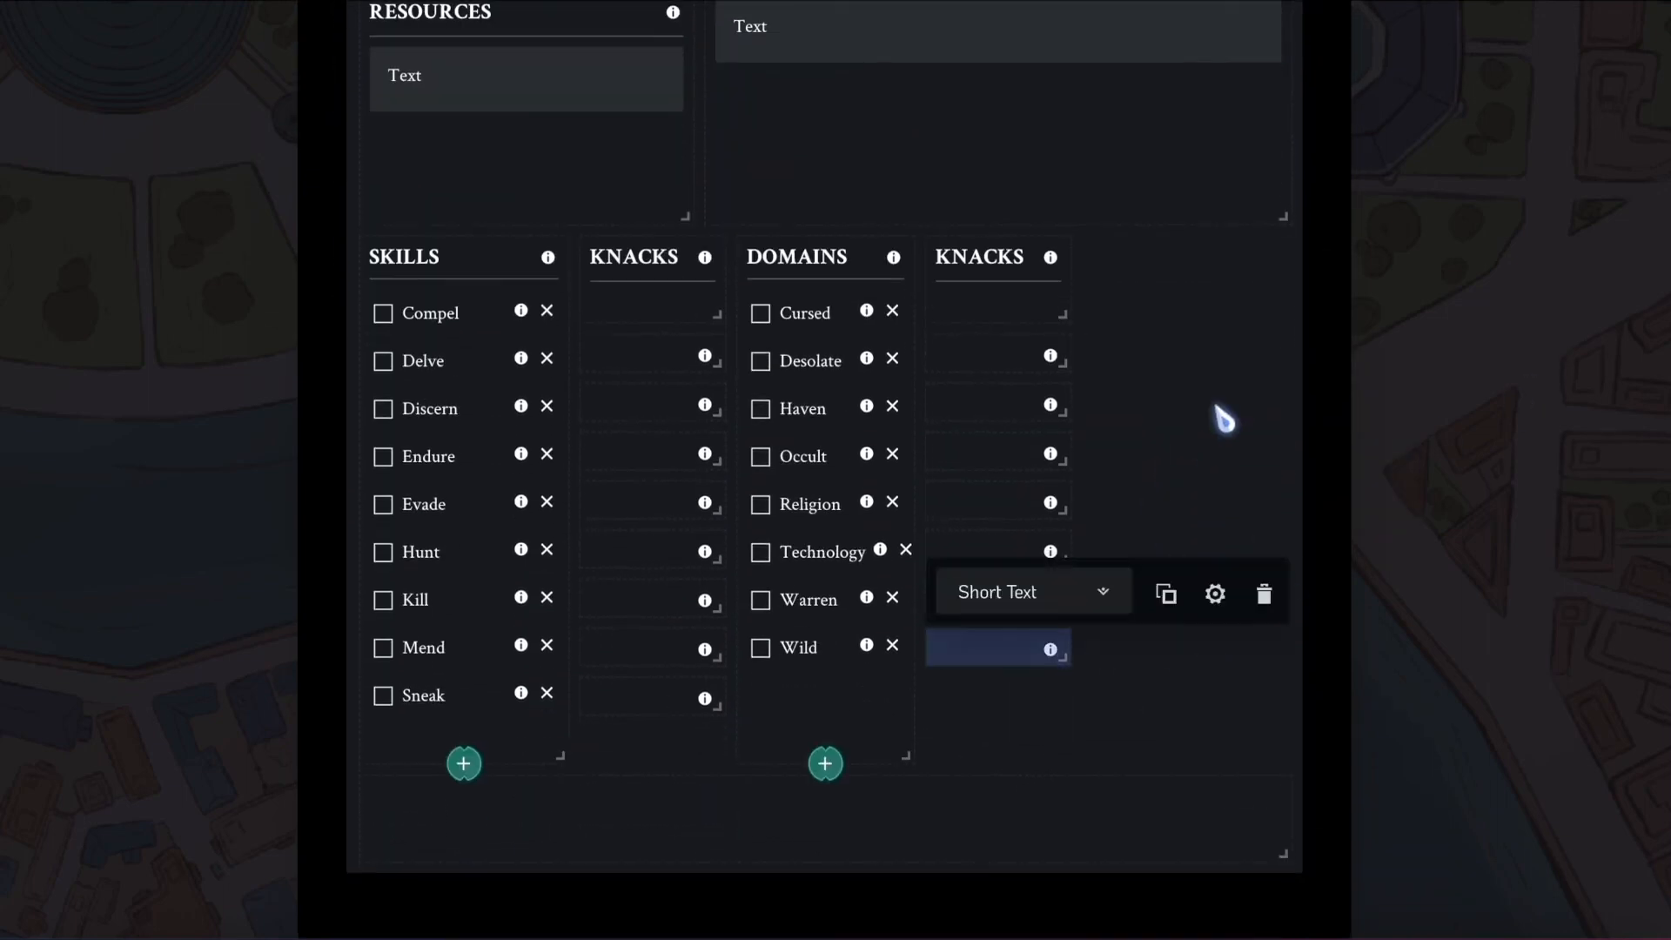
scroll(1236, 494, up, 10)
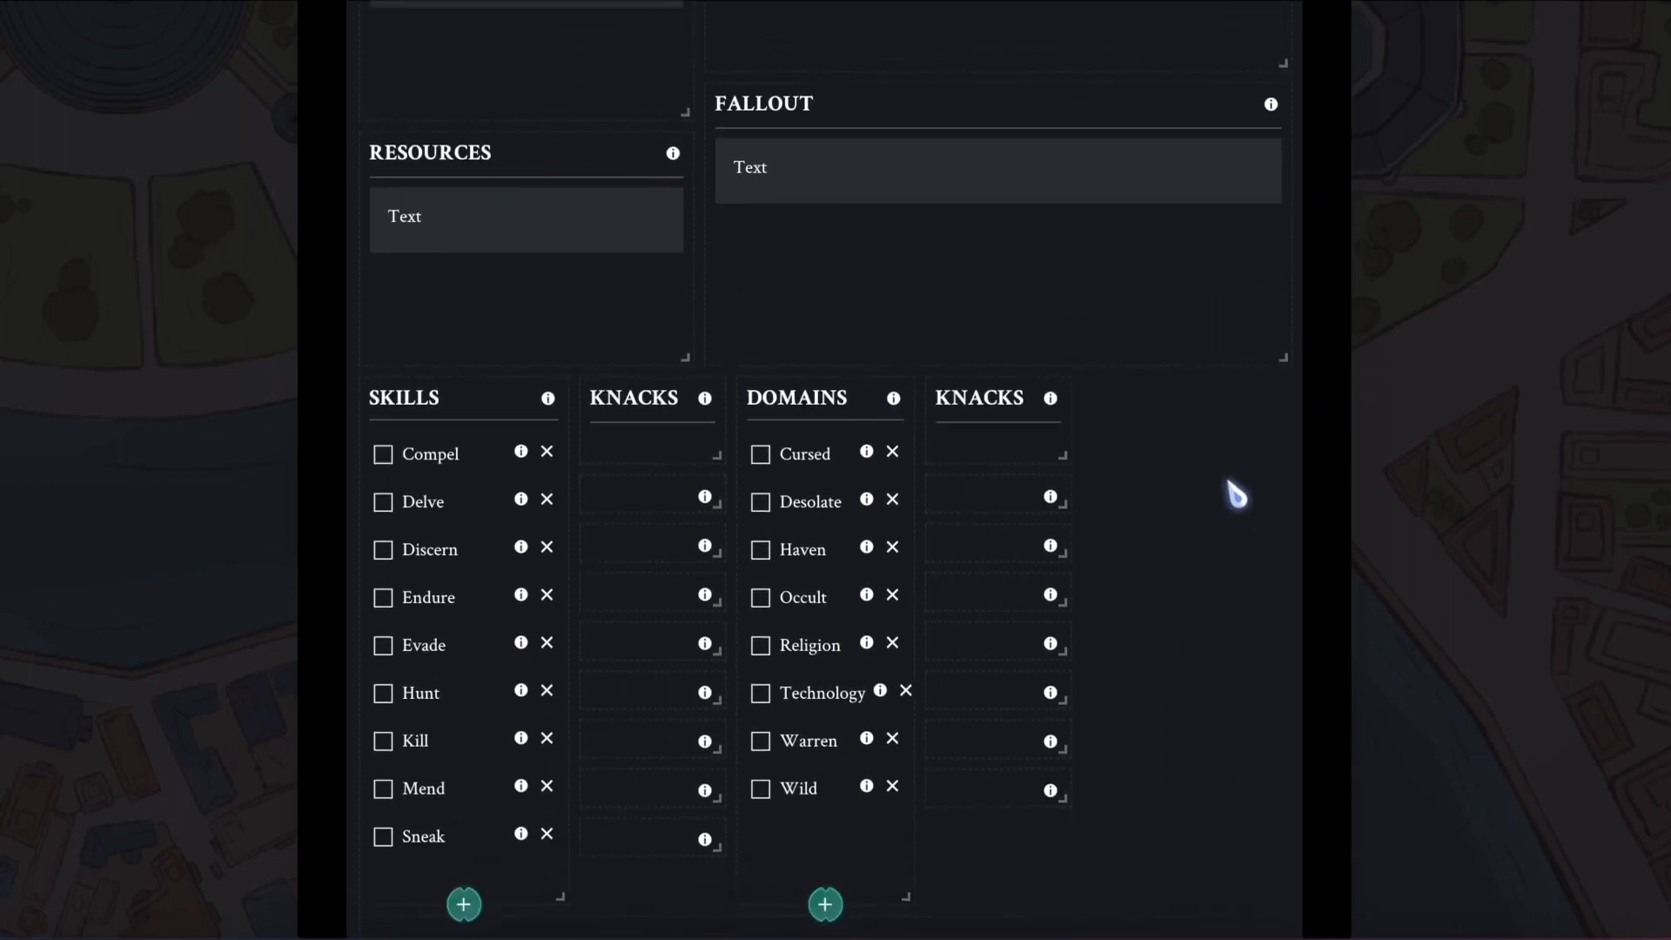
scroll(1229, 485, up, 3)
scroll(1235, 488, down, 14)
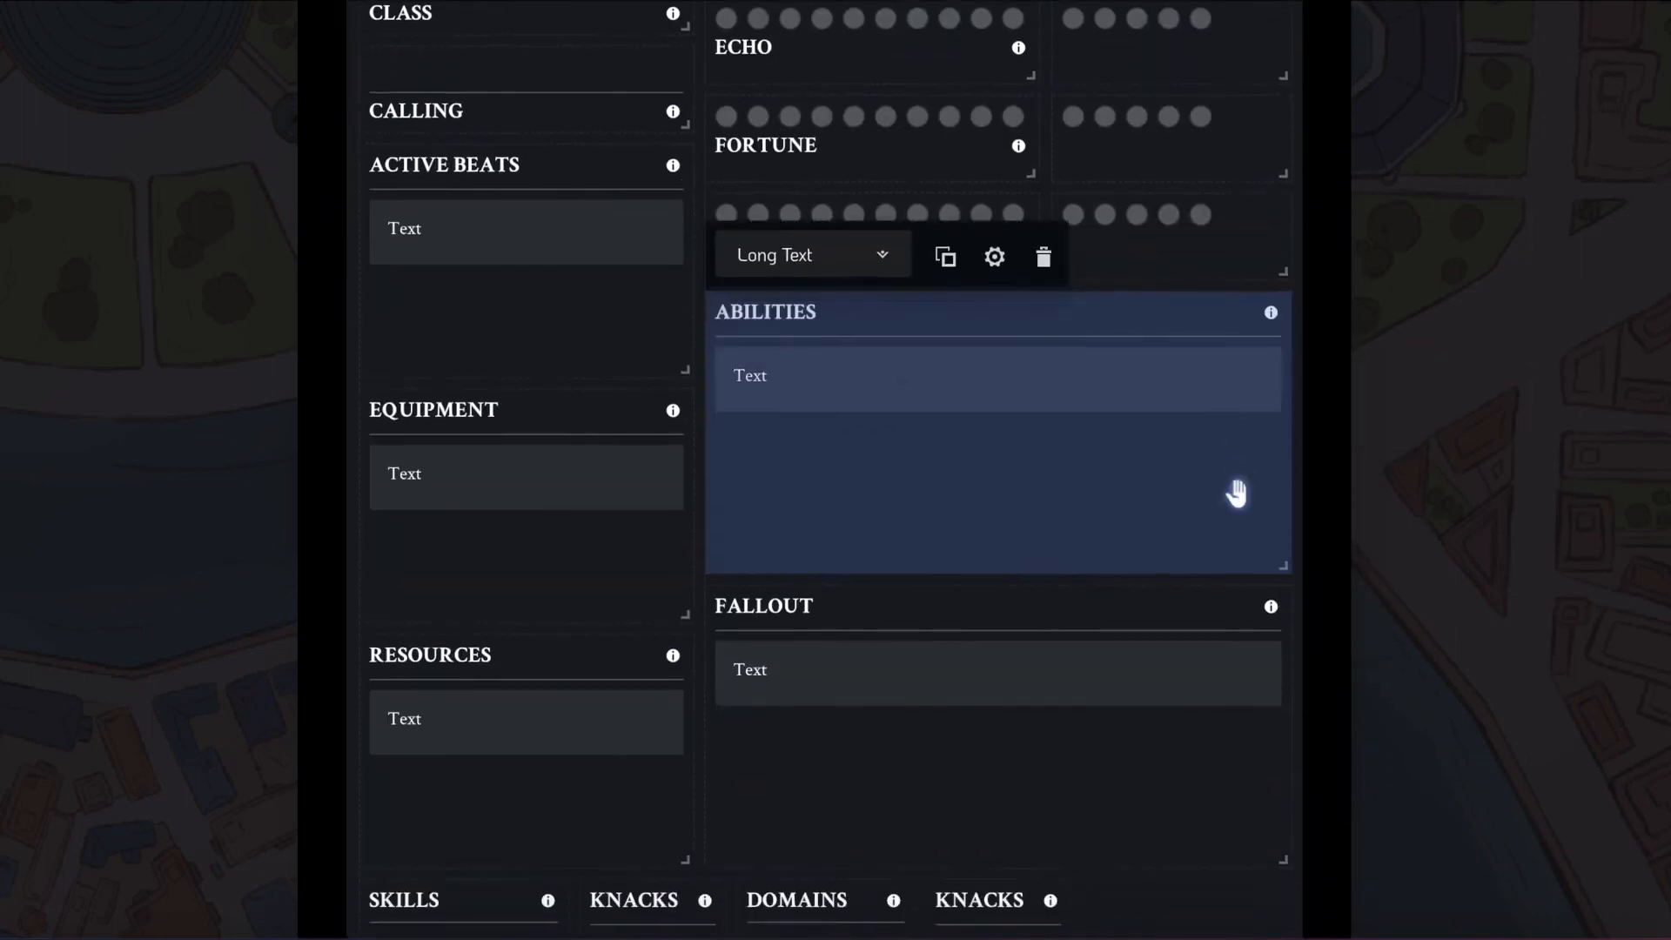
scroll(1292, 310, up, 4)
scroll(1291, 310, up, 9)
scroll(959, 310, down, 2)
scroll(814, 213, up, 2)
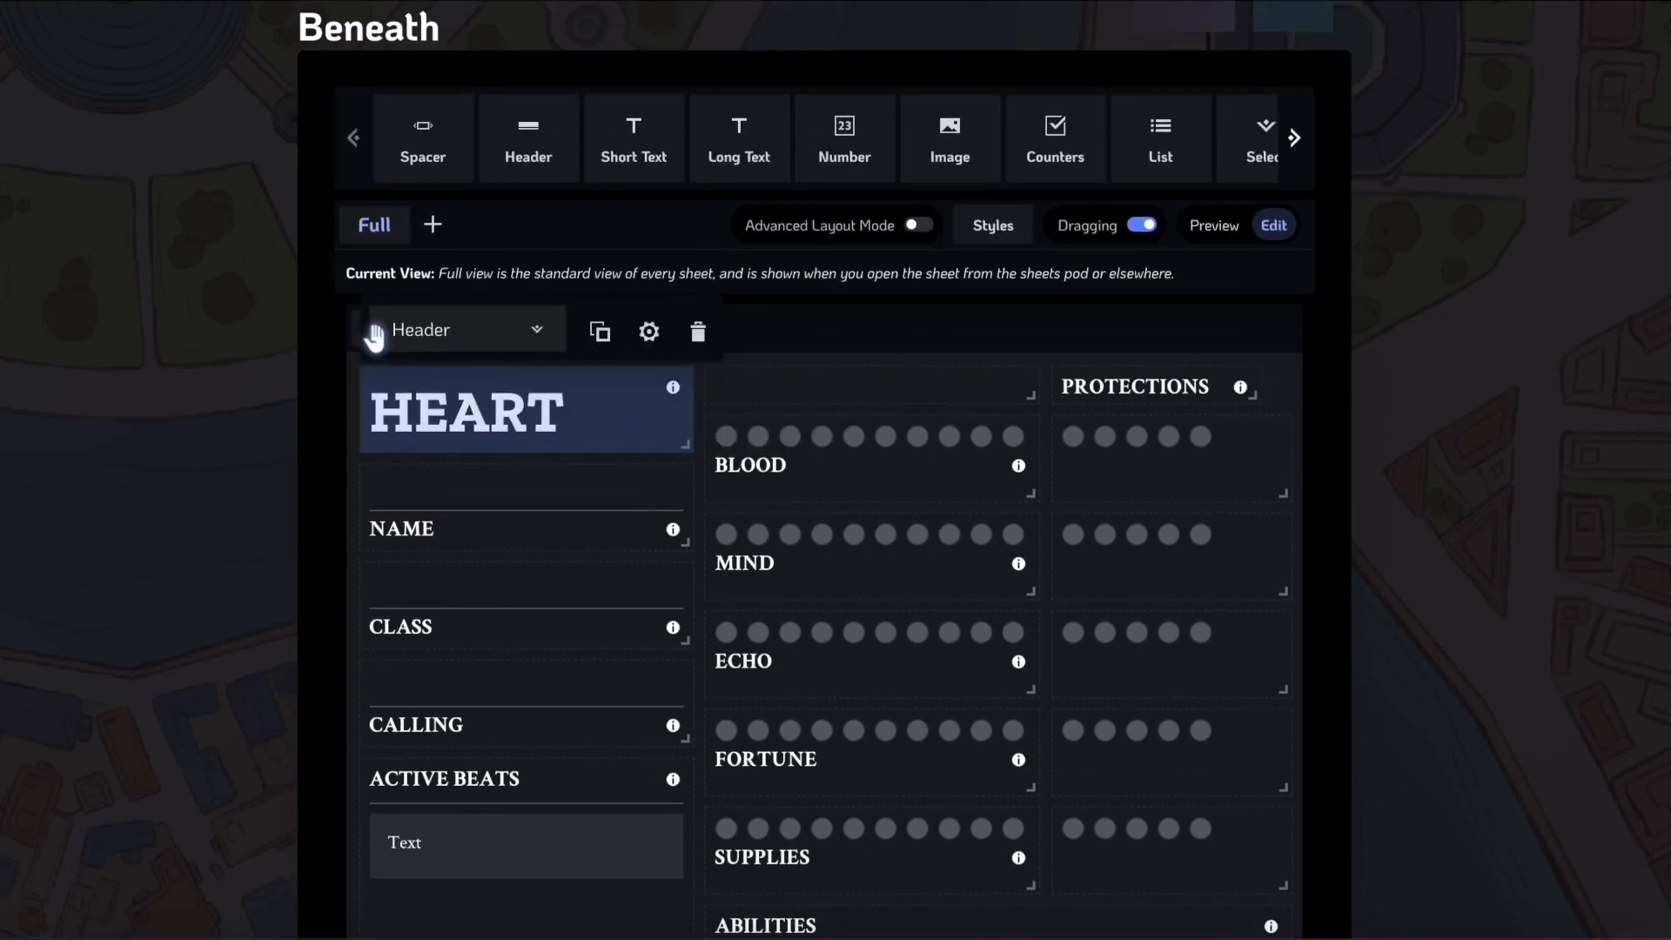
Add a second tab named Notes to the sheet template and open it.
mouse_move(378, 336)
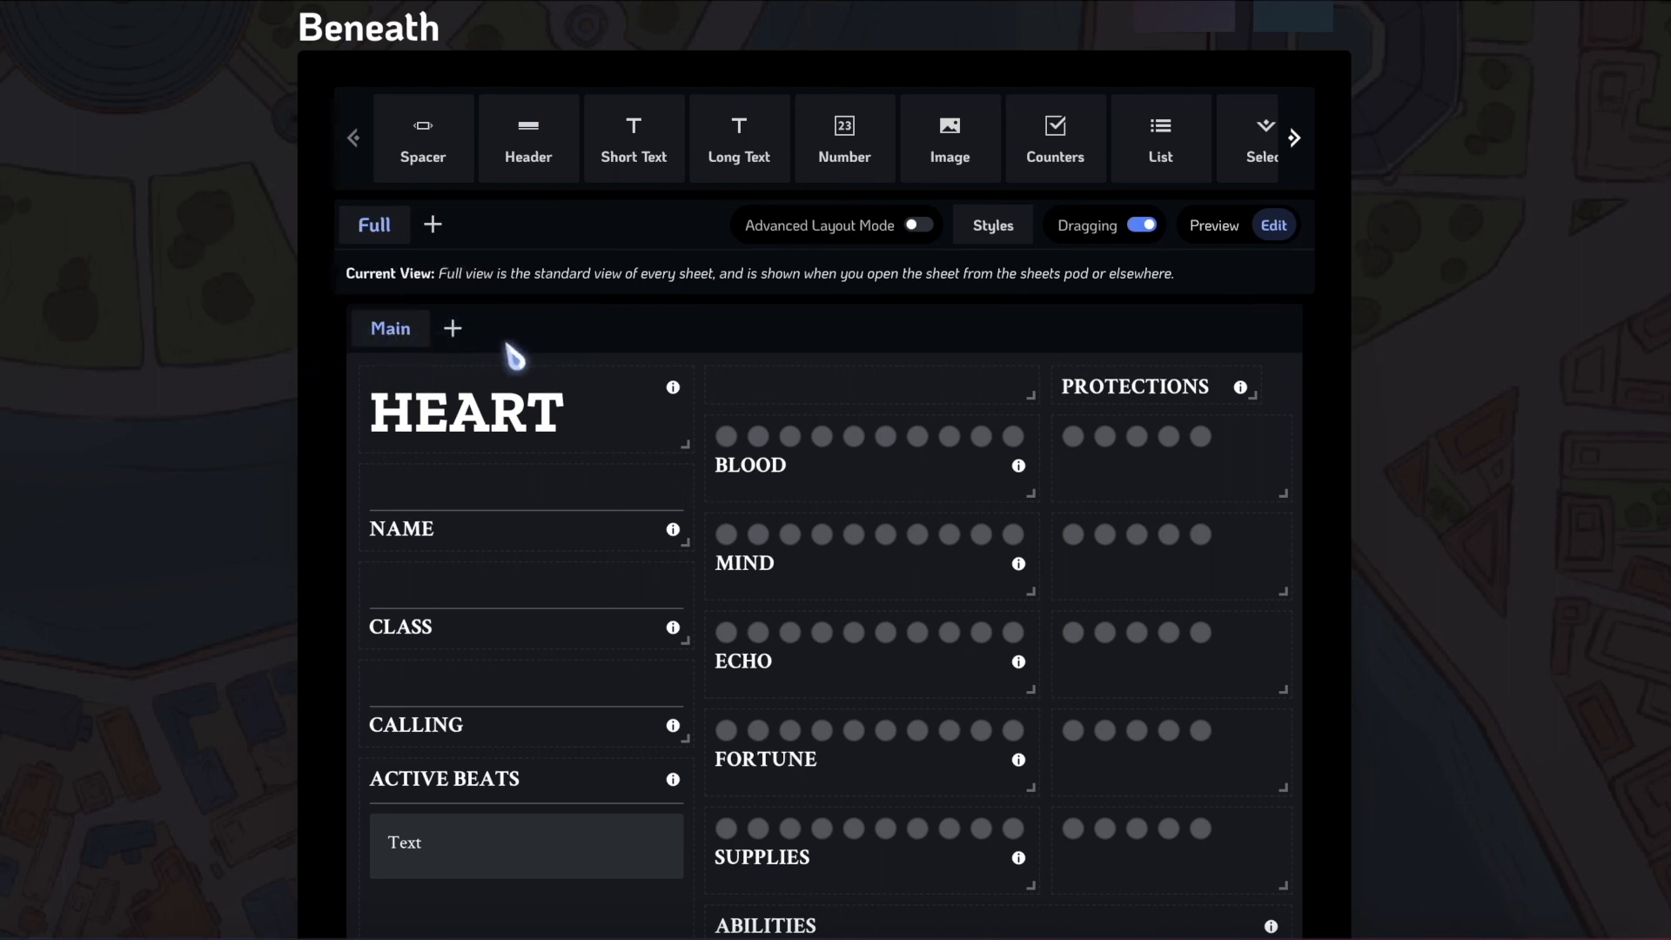
click(453, 328)
click(670, 472)
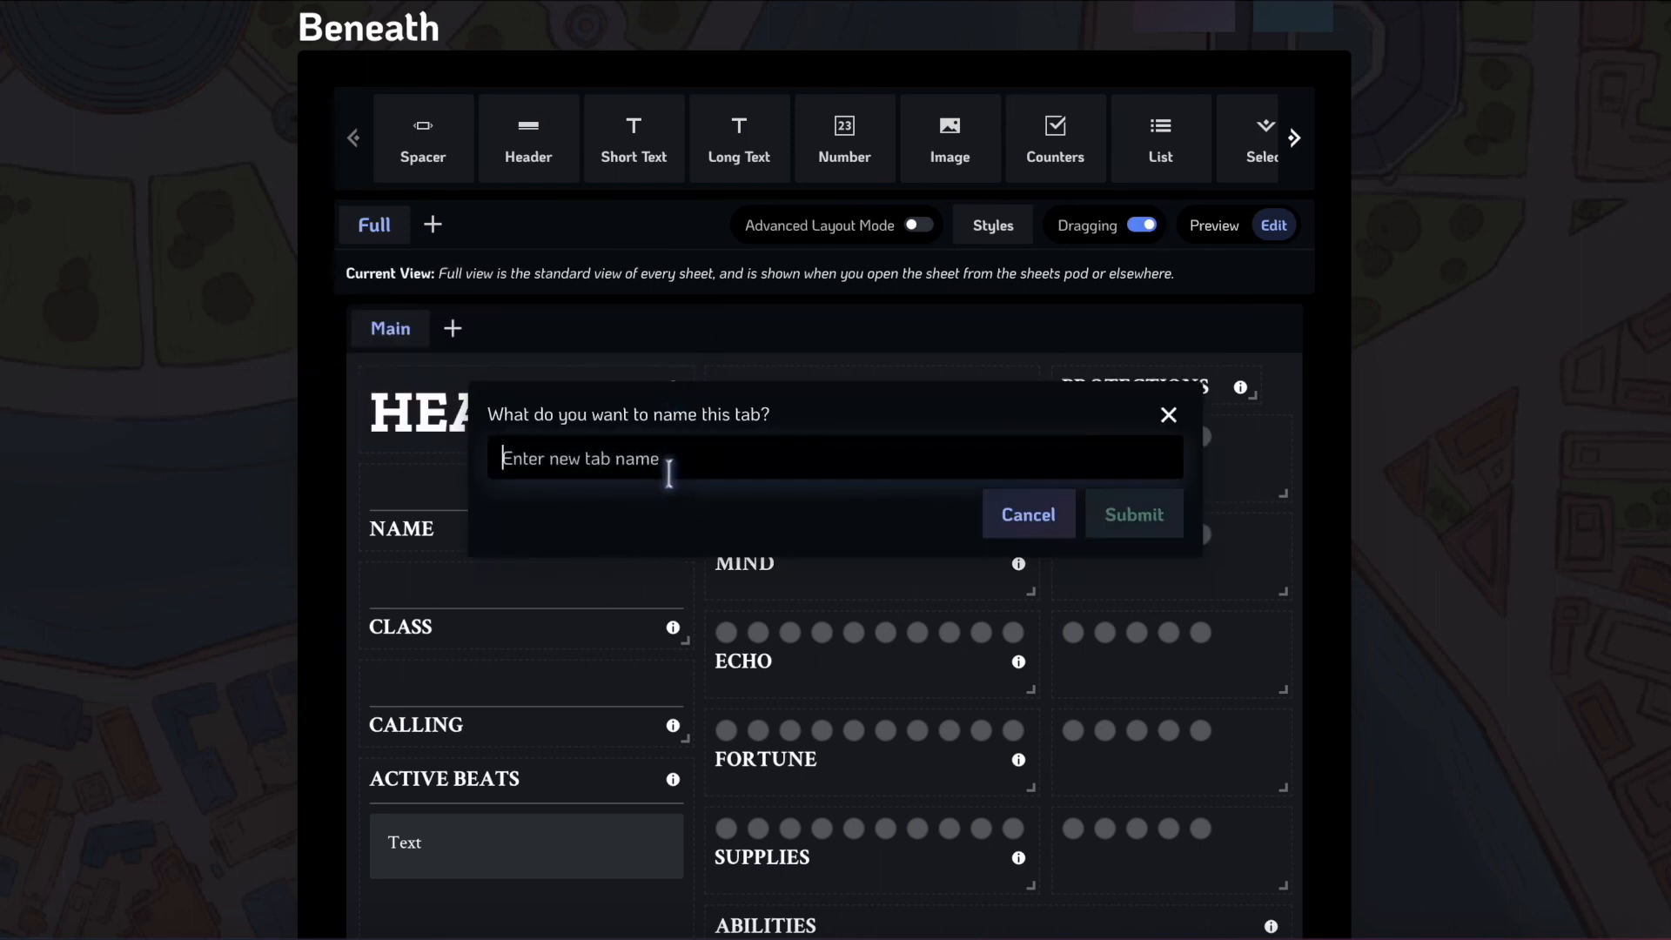
text(Notes)
click(1123, 516)
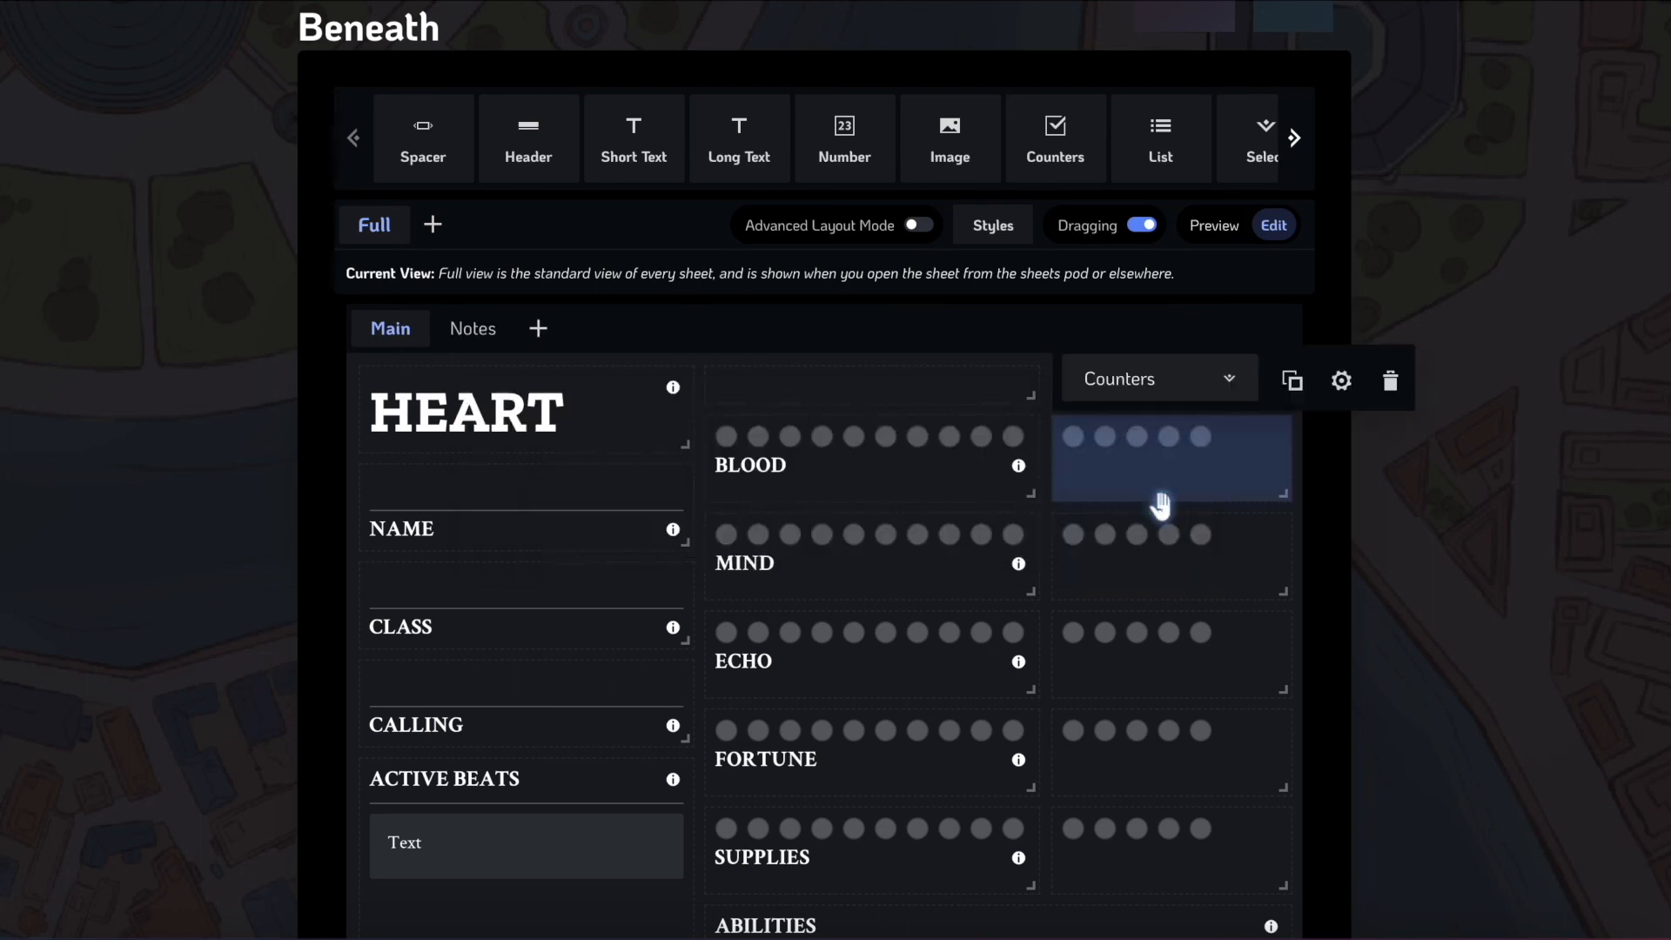
click(462, 331)
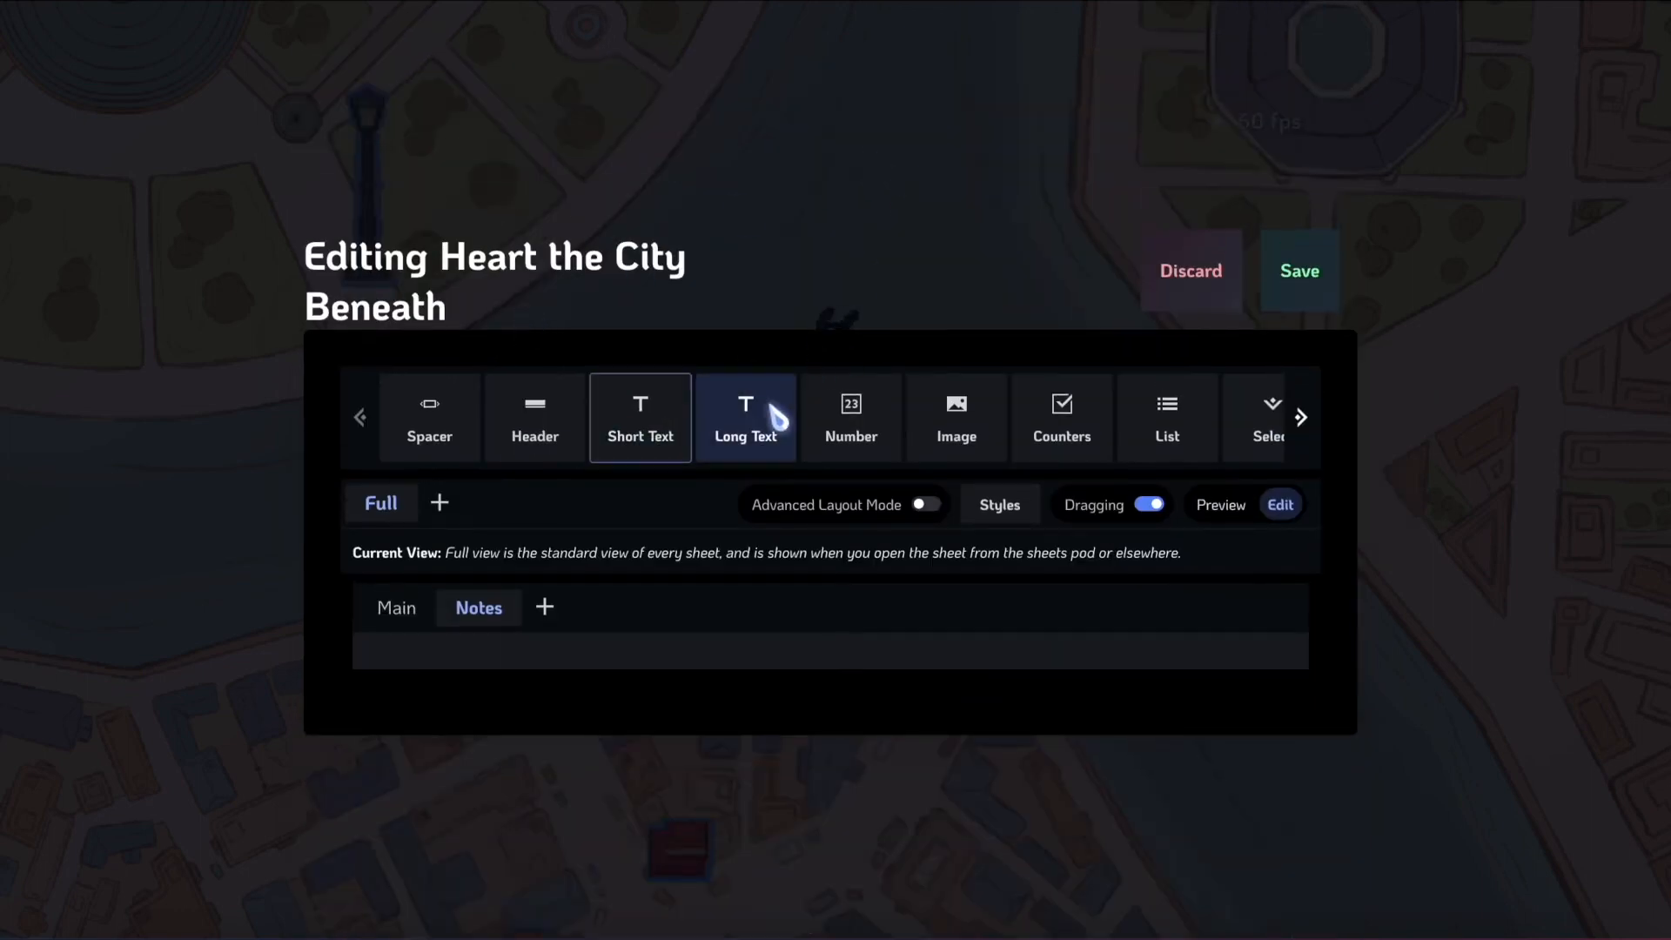
Add a Long Text block labelled NOTES to the Notes tab, enlarge it to the full sheet width, and save the template.
drag(749, 418, 577, 653)
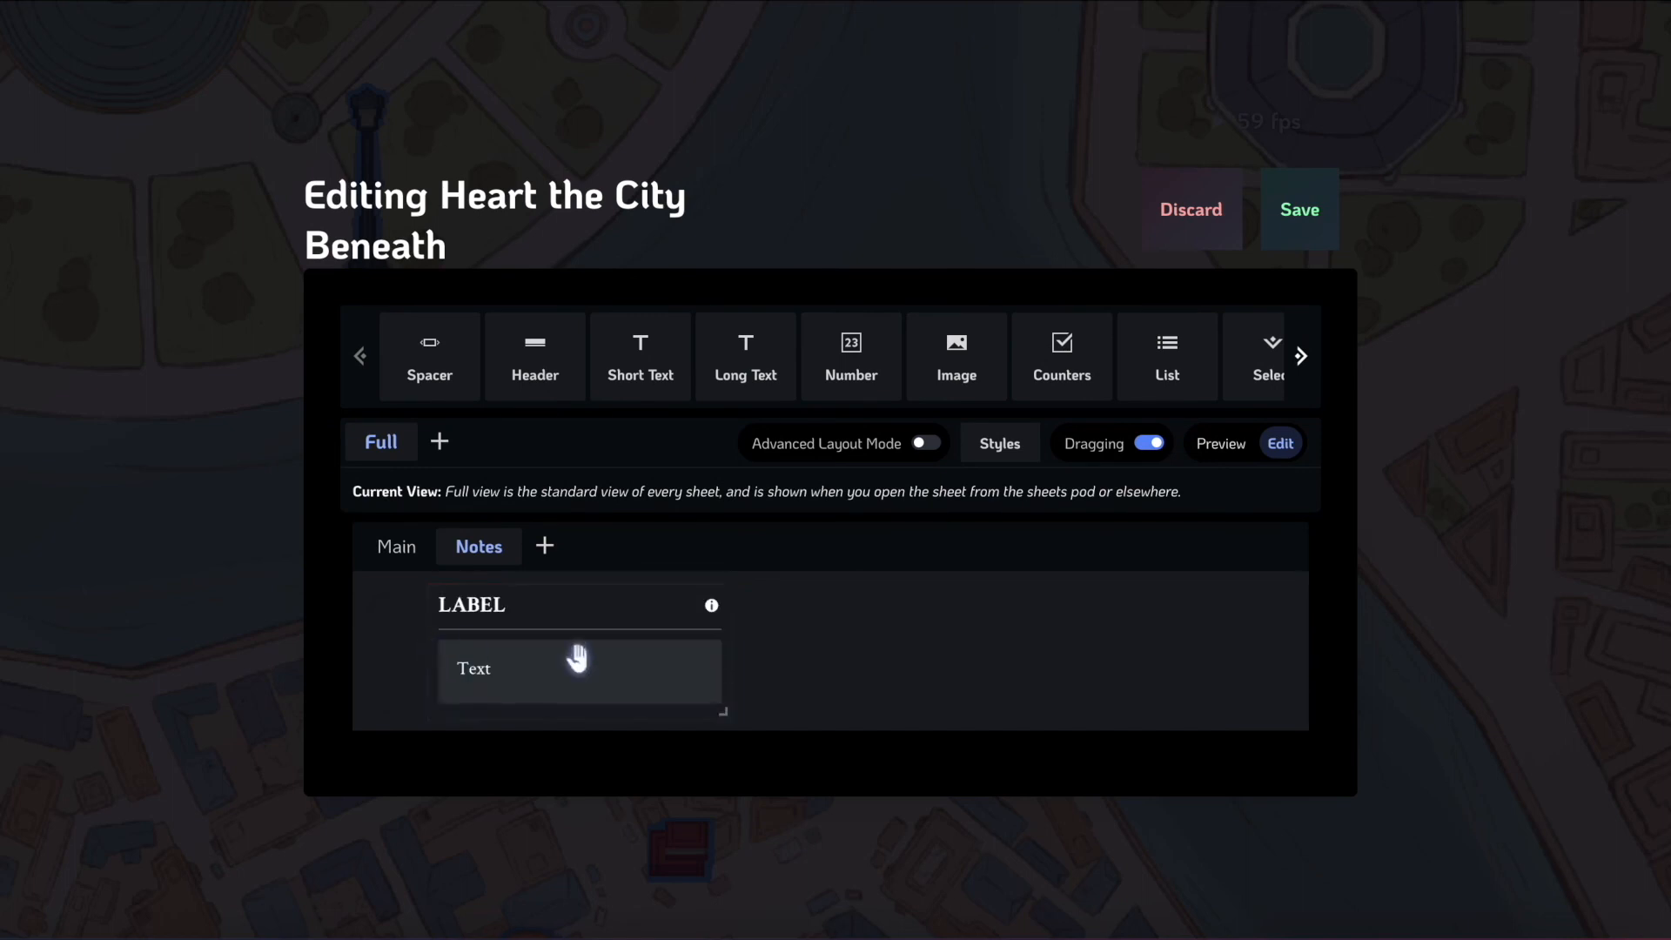
drag(746, 720, 1238, 839)
drag(796, 480, 743, 497)
click(516, 470)
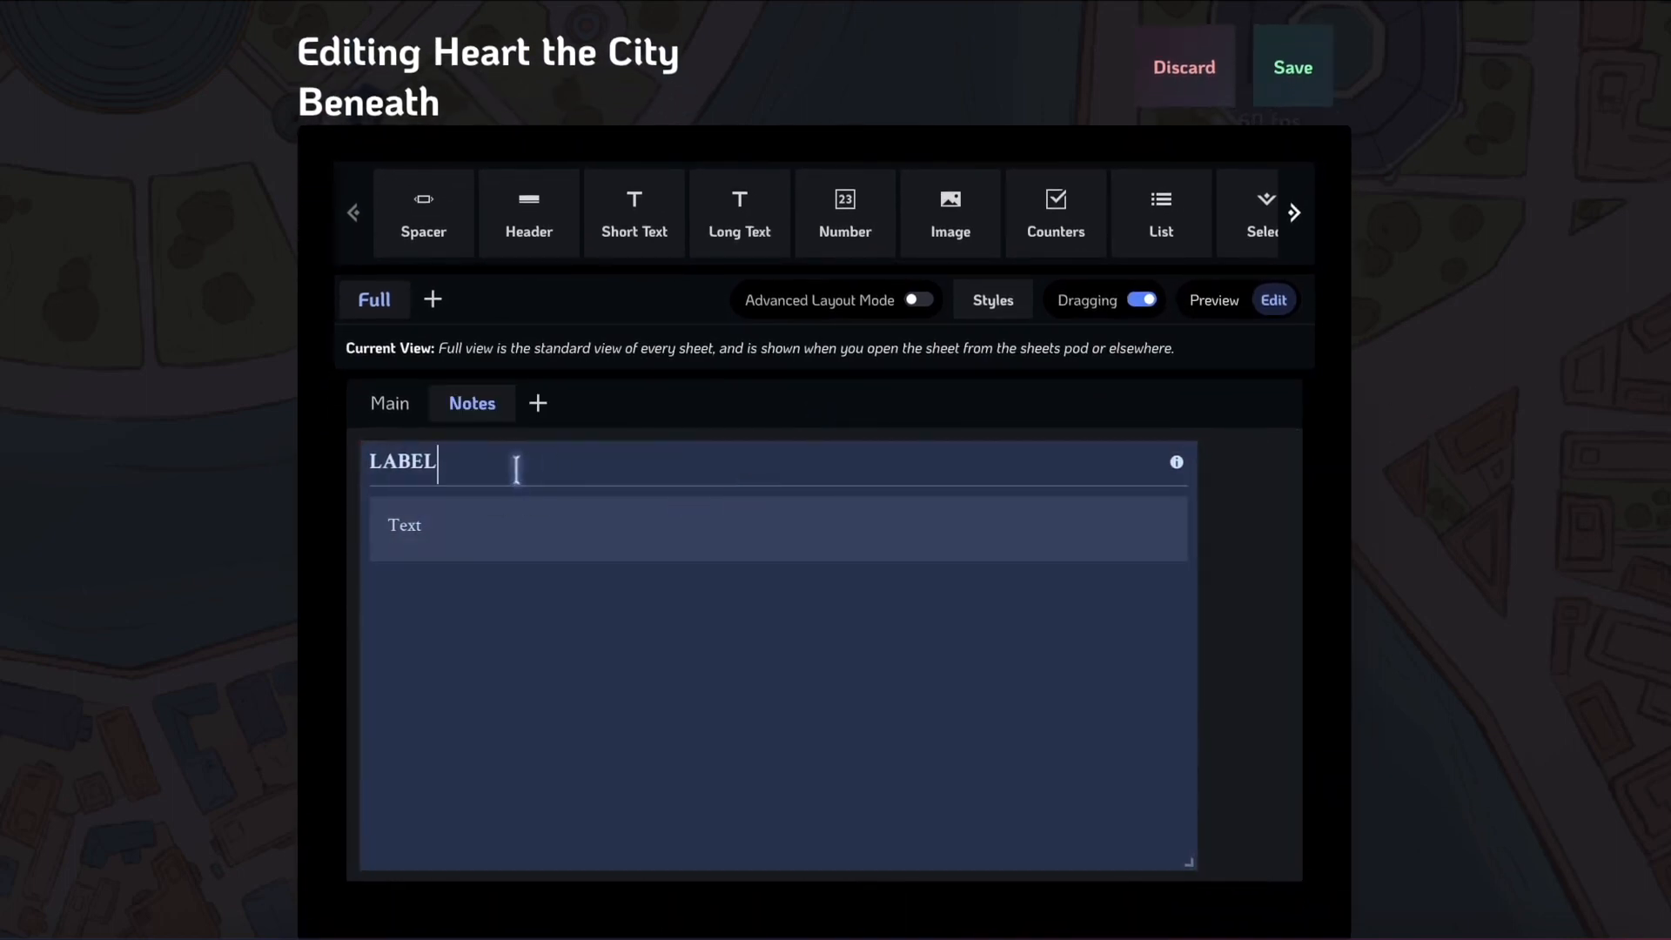
drag(1171, 877, 1270, 865)
click(1286, 80)
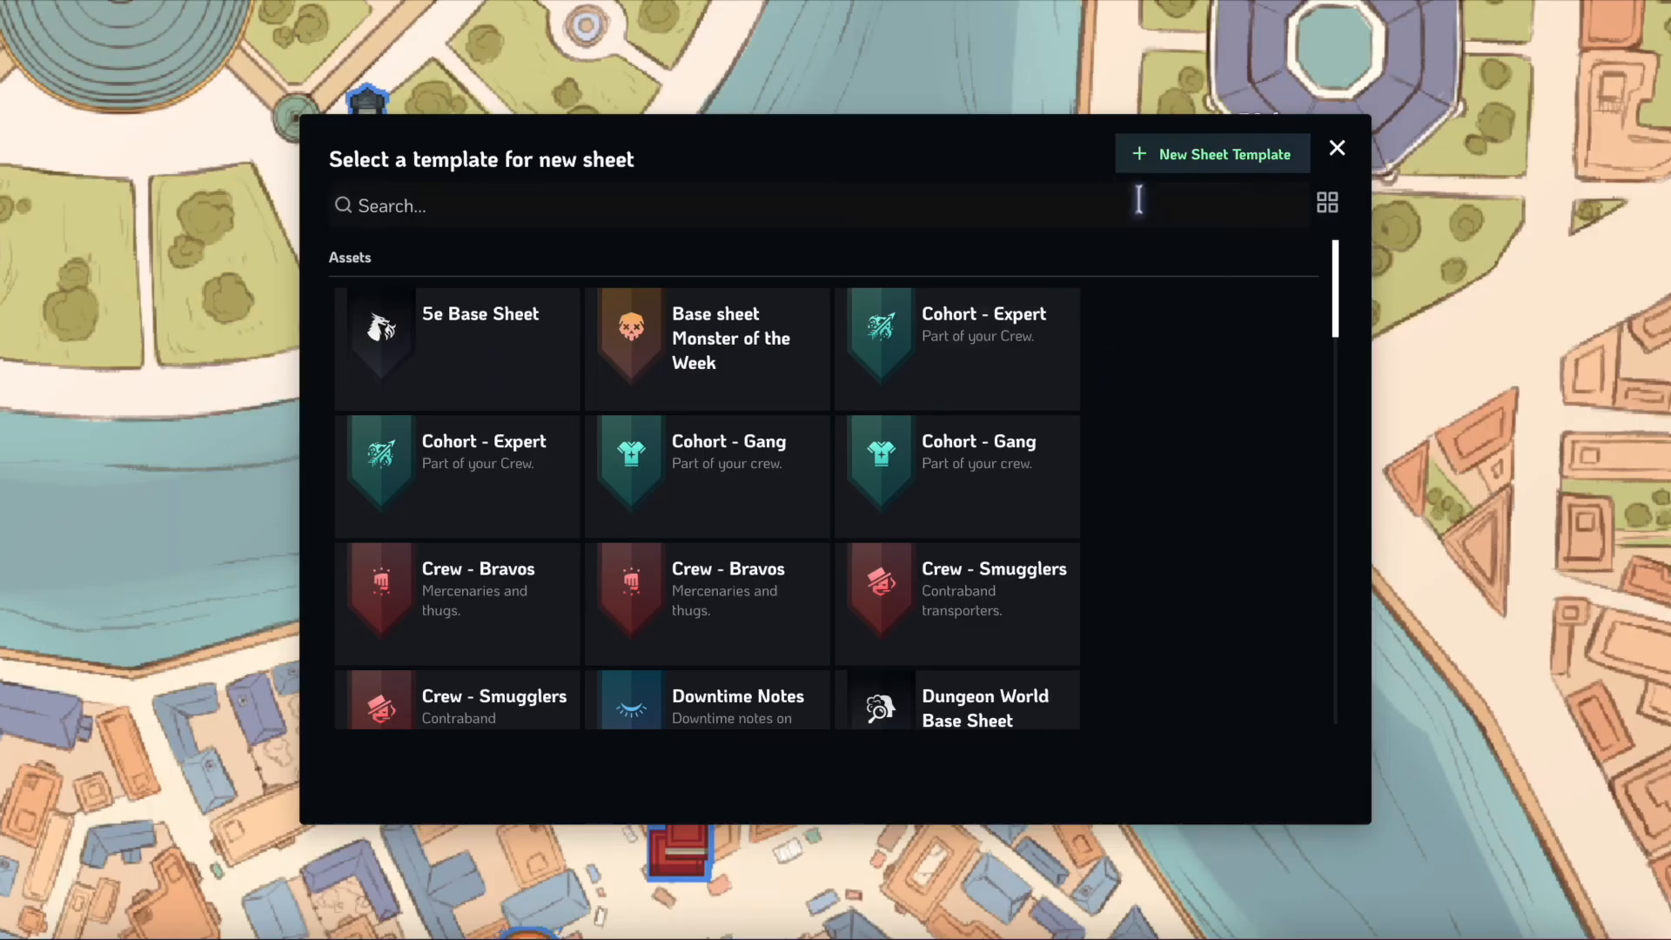
Sync the existing Heart the City Beneath sheet's layout to the updated template and save the sheet.
click(1340, 151)
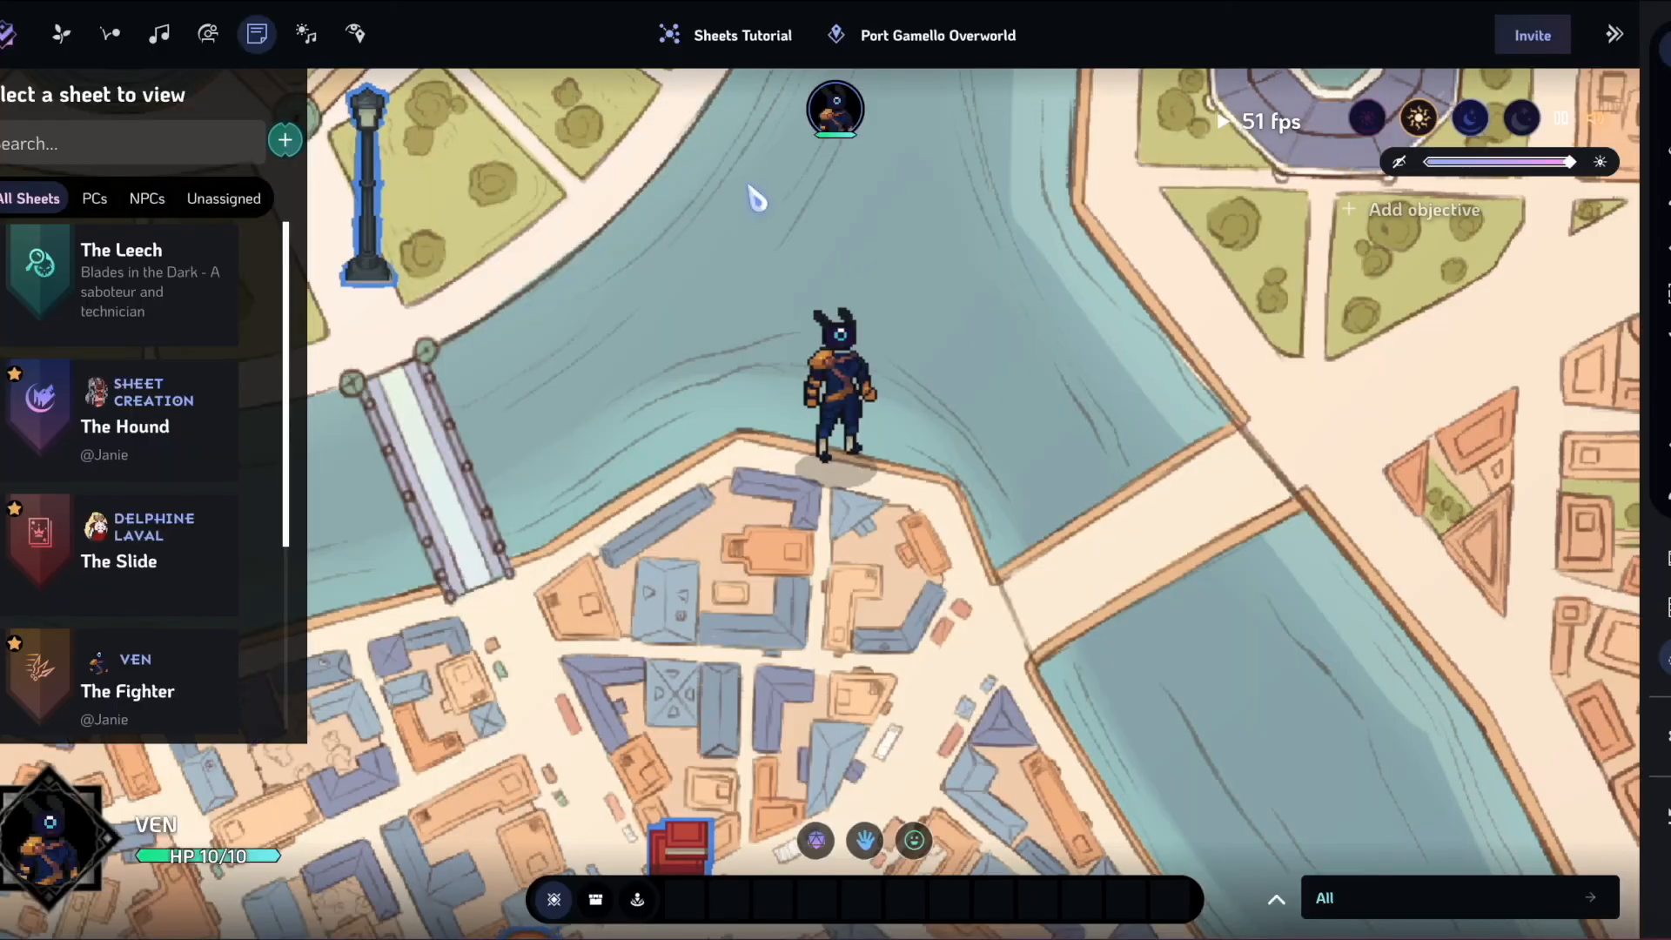
scroll(130, 609, down, 3)
click(131, 660)
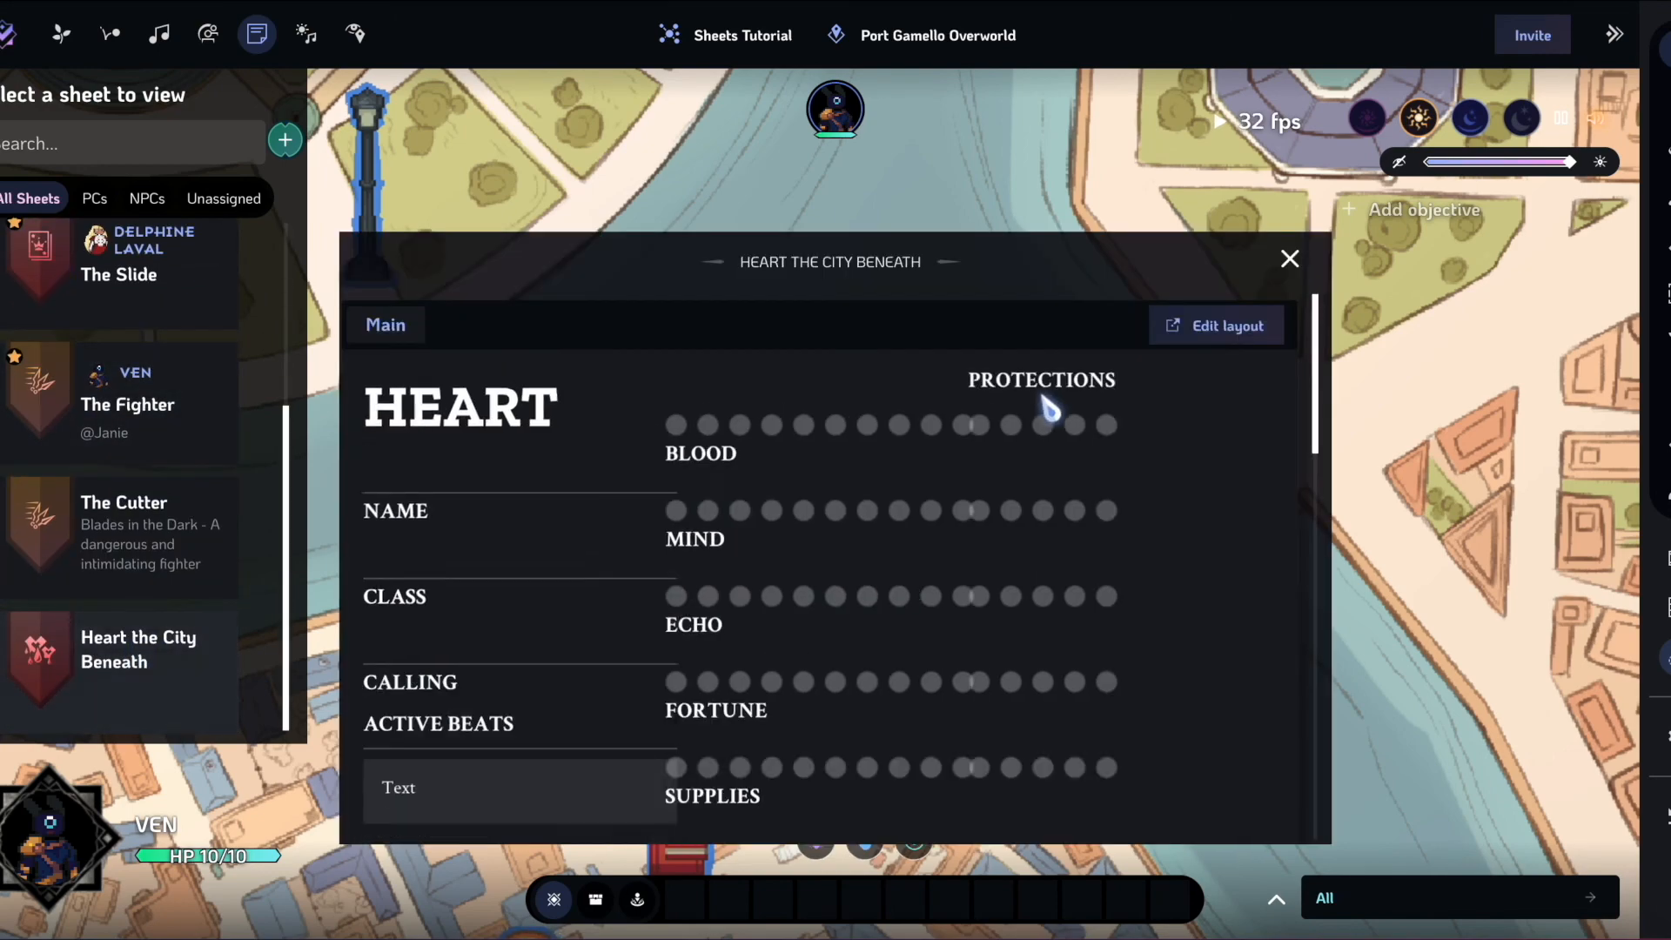
click(1170, 335)
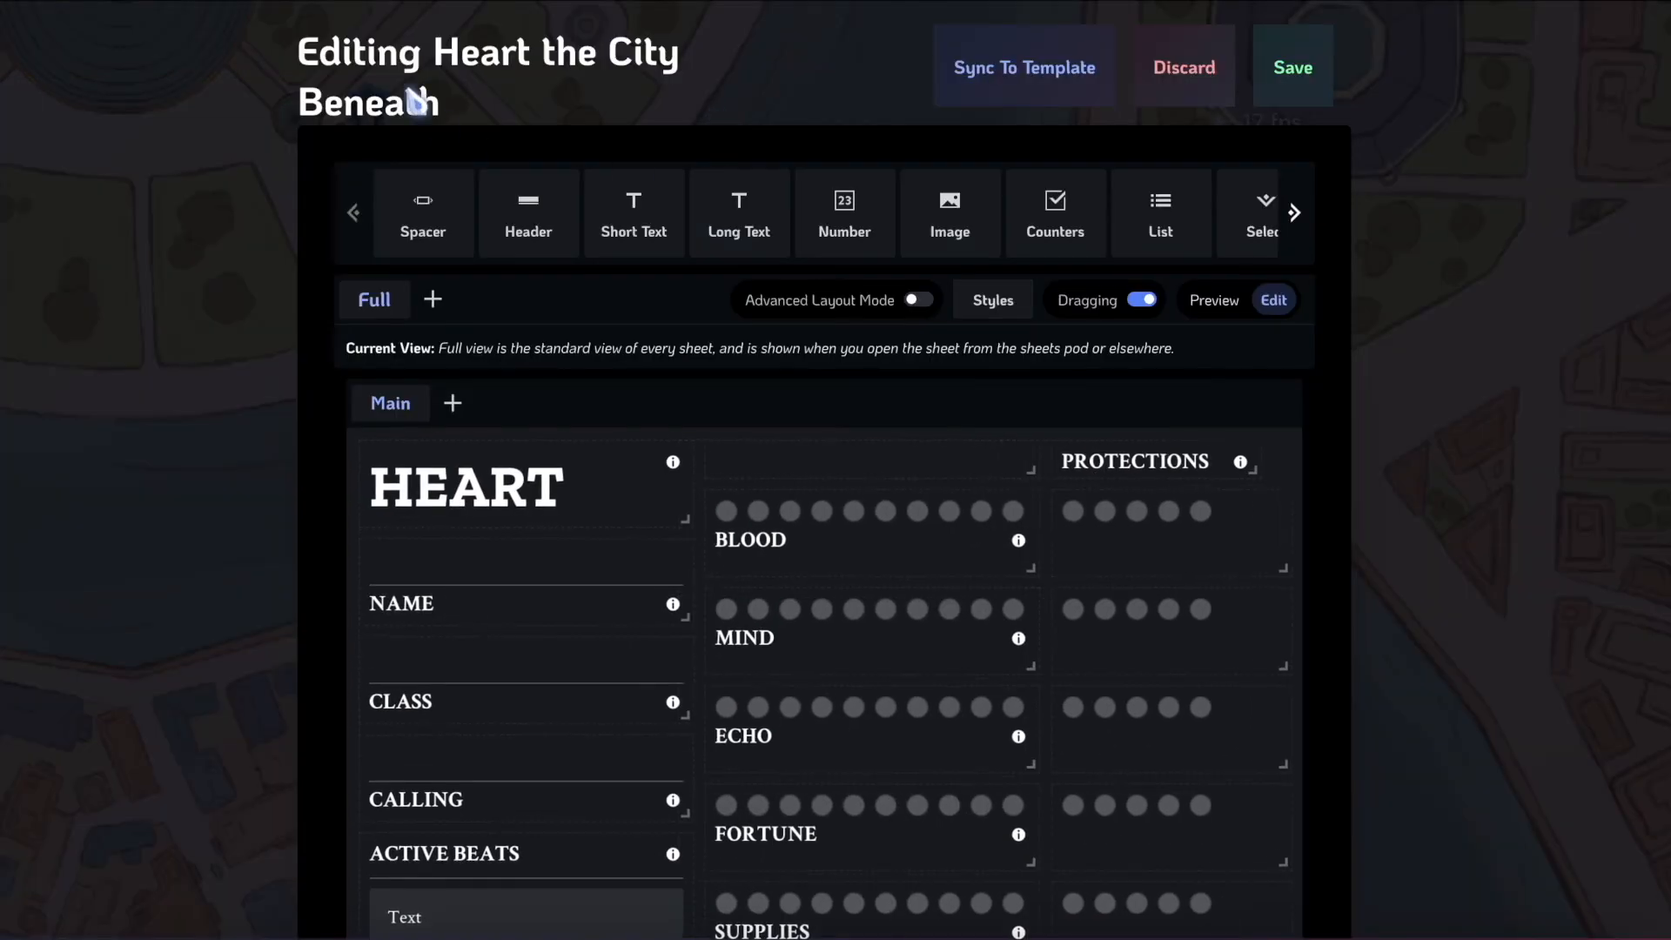
click(1021, 82)
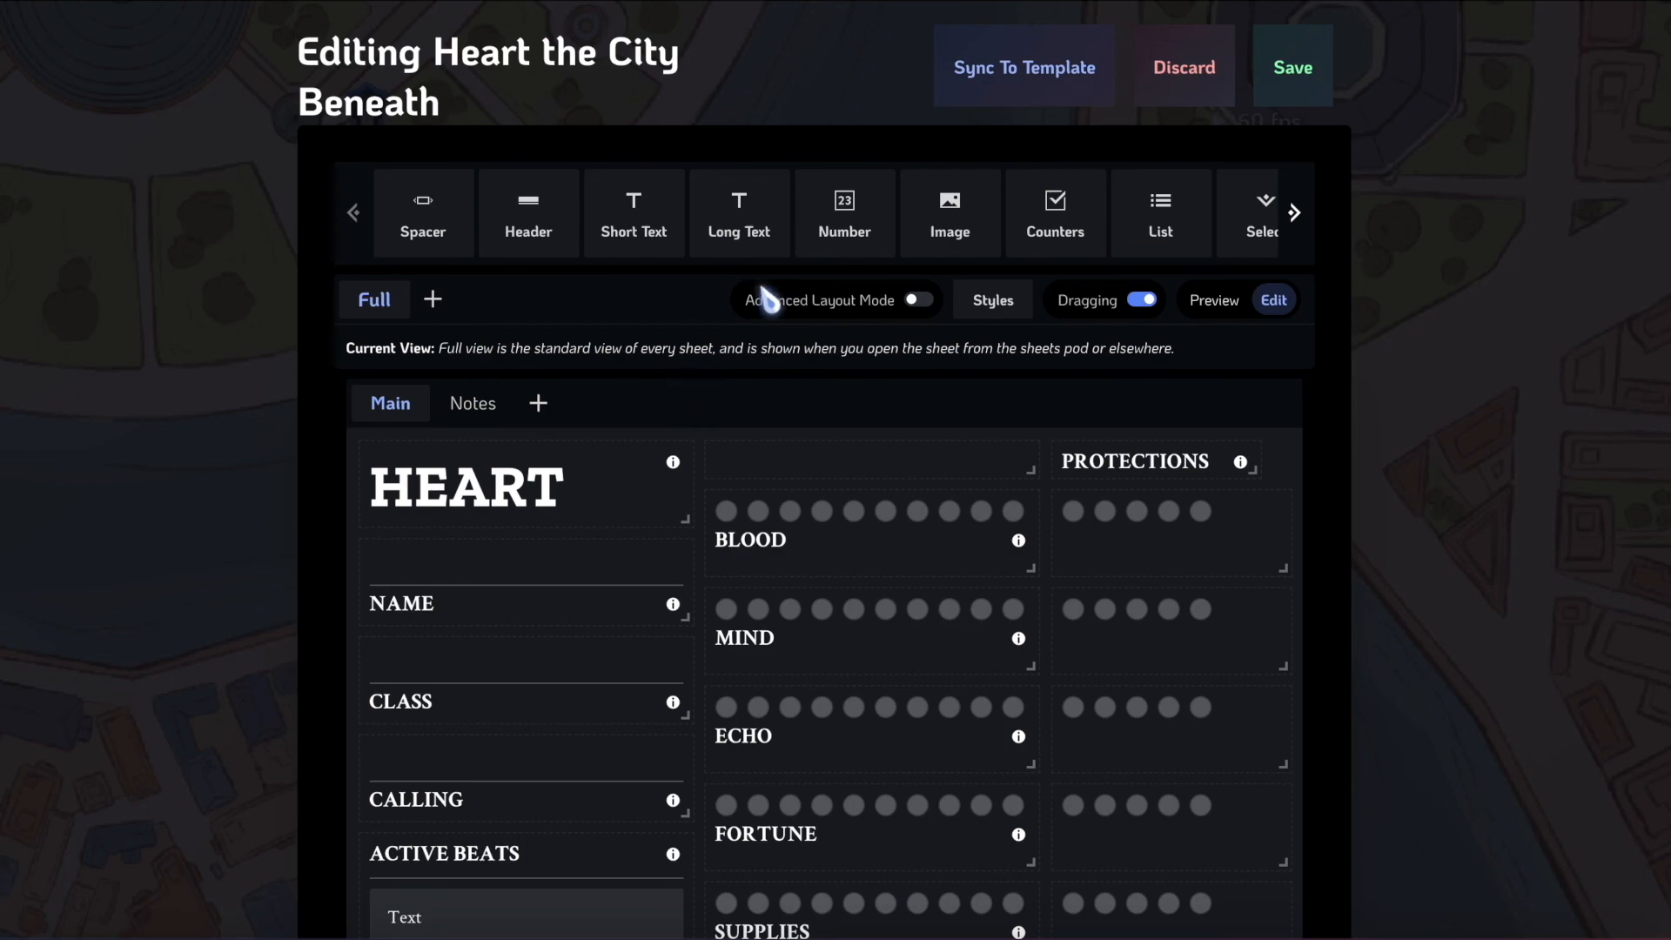
click(469, 406)
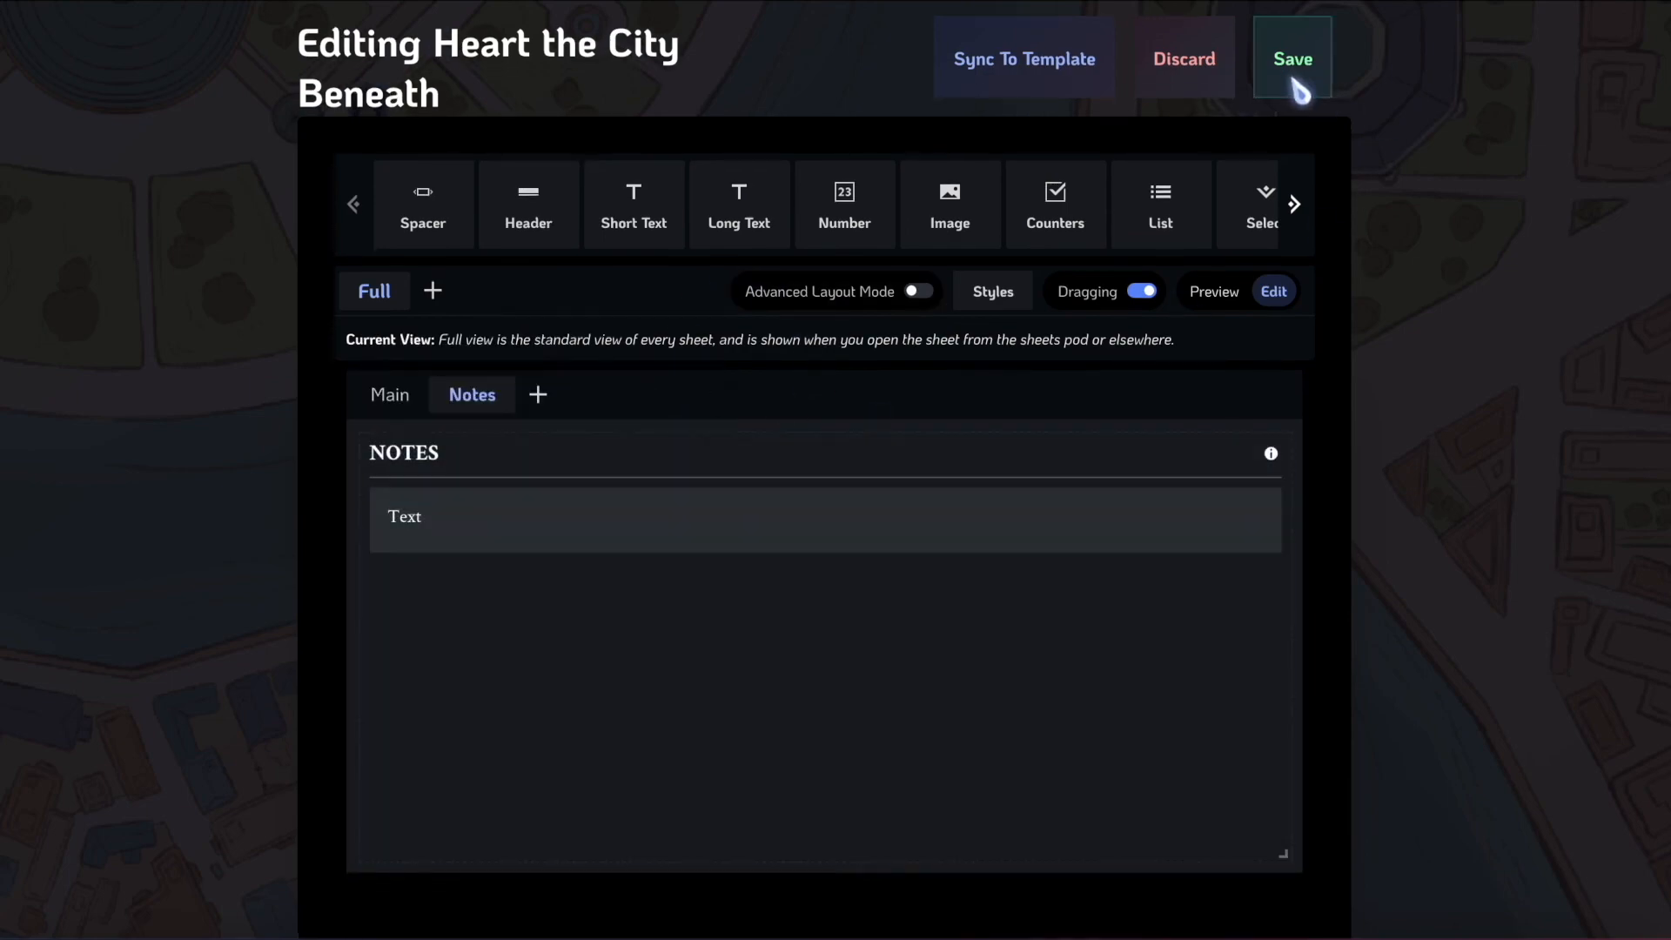
click(1295, 76)
Look over the Notes and Main tabs of the synced sheet.
click(483, 335)
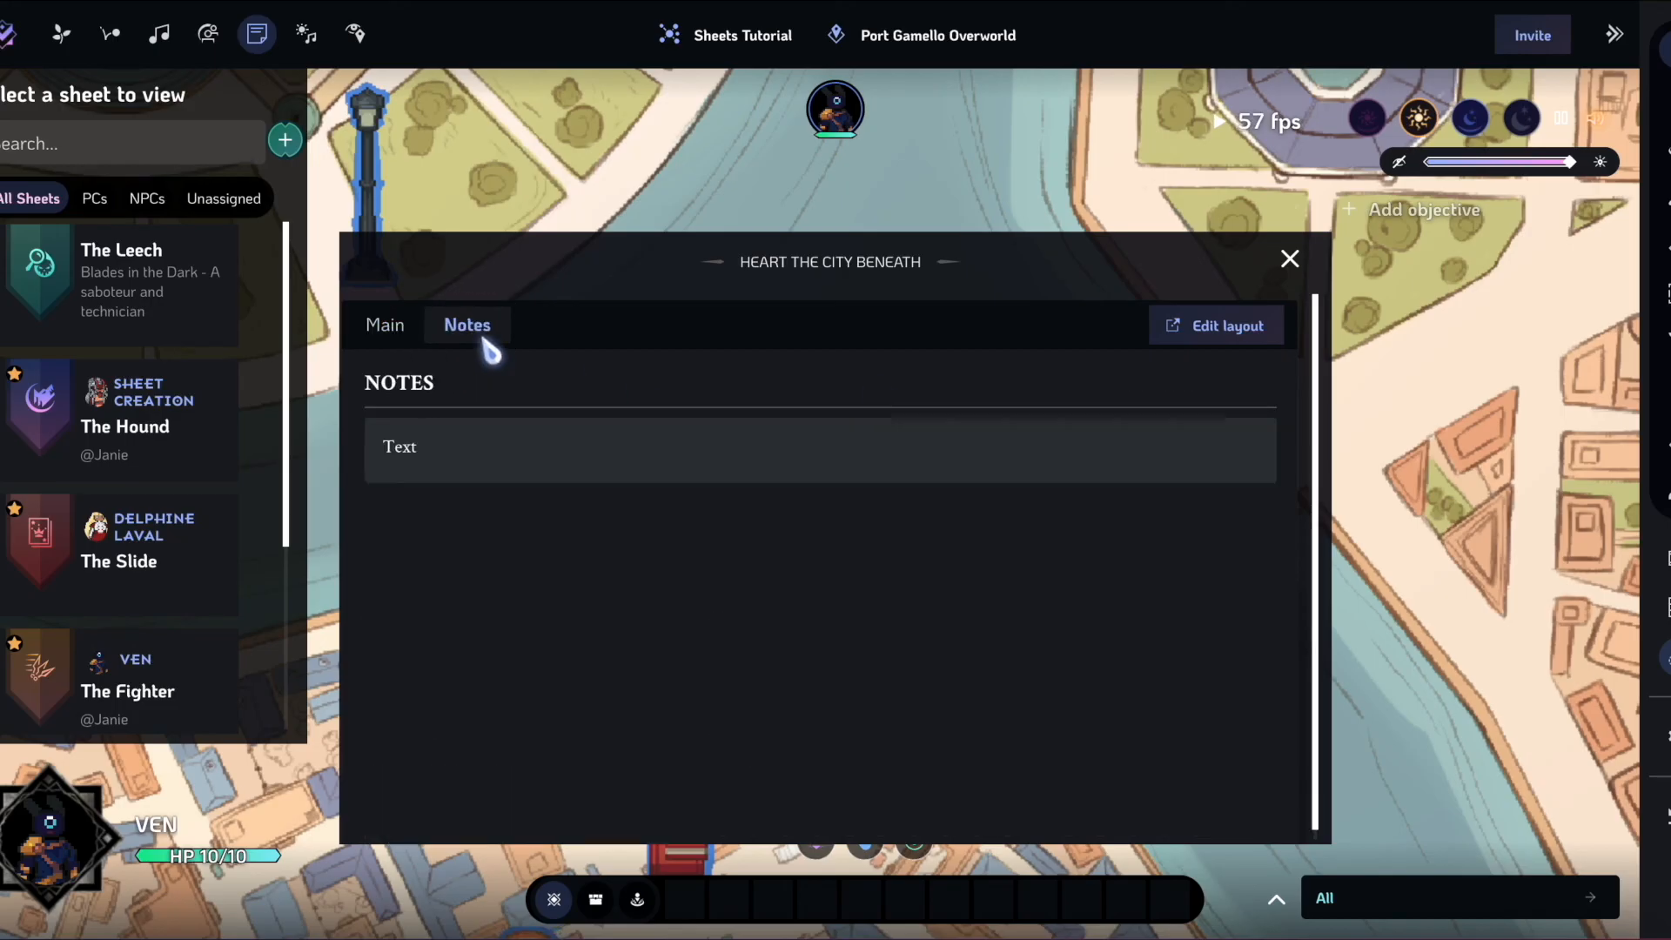
click(389, 327)
scroll(534, 537, down, 10)
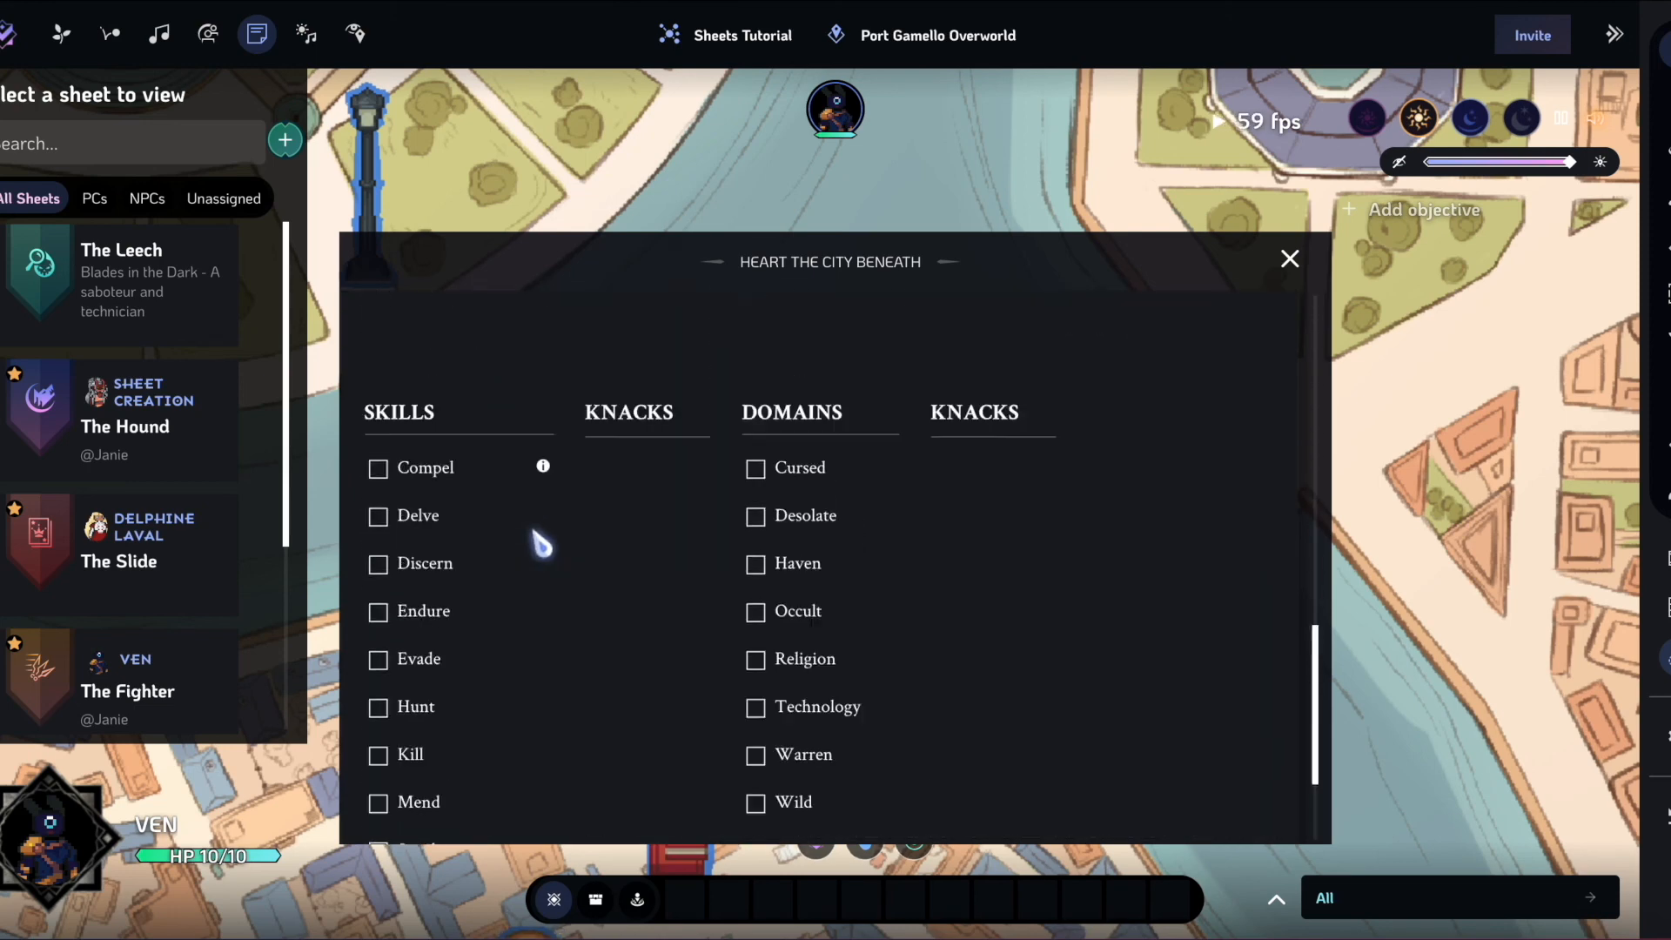
scroll(534, 537, up, 10)
Fill the NOTES field on the Notes tab with the test lines "asdlkfjas;ldfkjl;asdj" and "hi hell o this is a note!!".
click(479, 327)
click(640, 443)
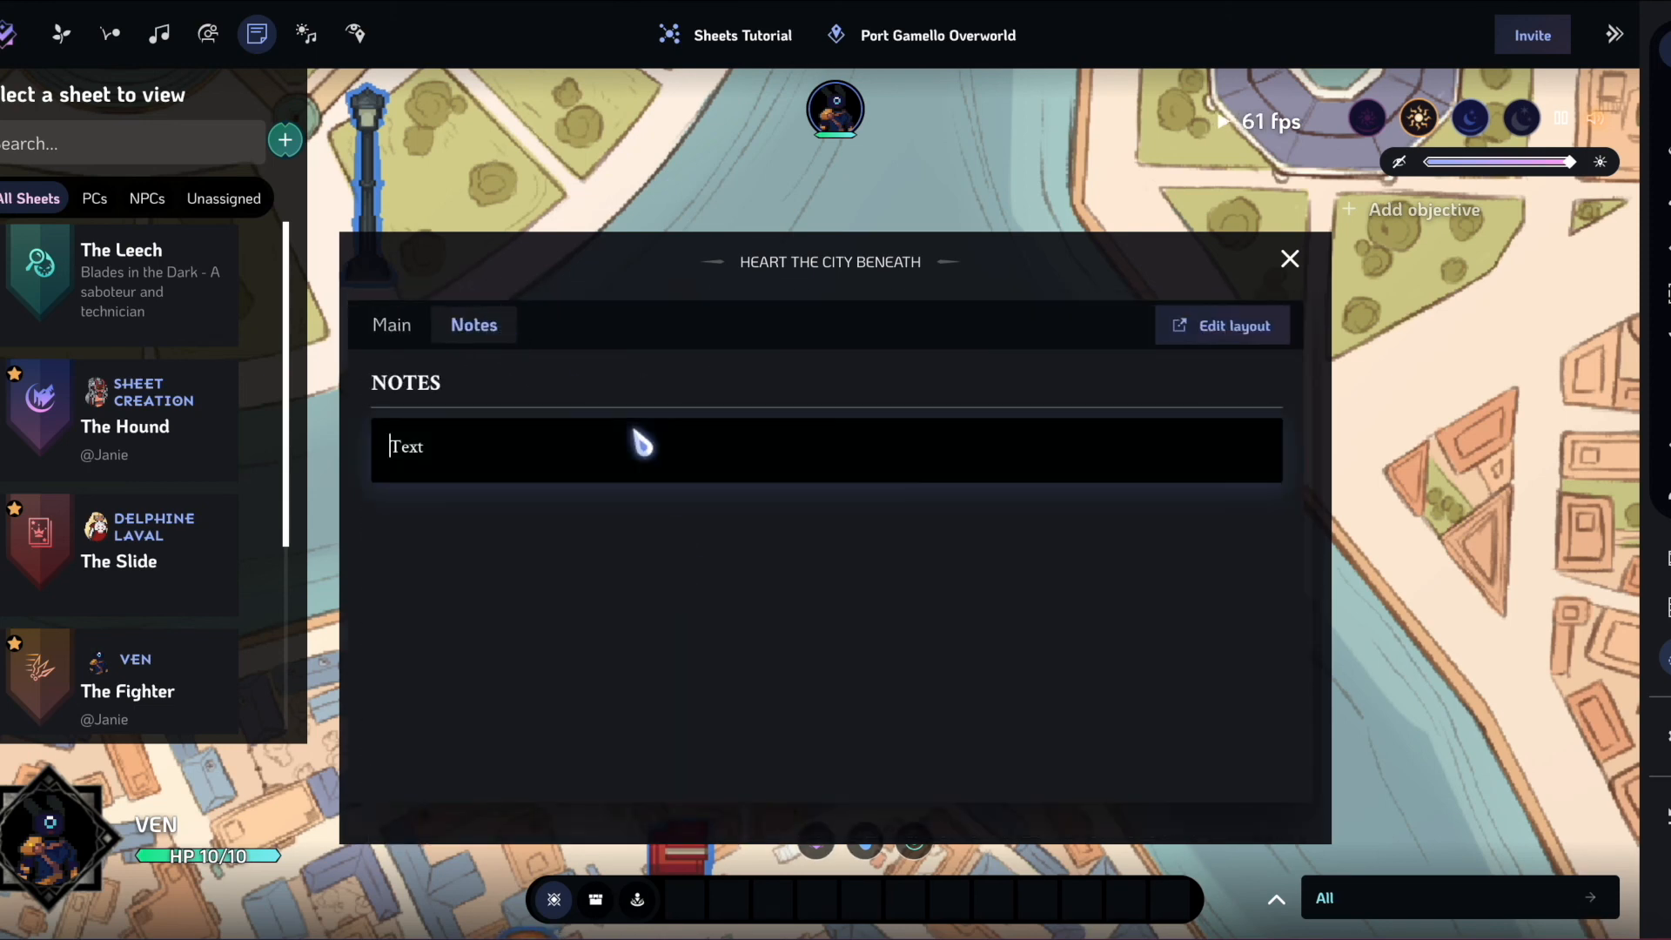
text(asdlkfjas;ldfkjl;asdj)
key(Return)
text(hi hell o this is a note!!)
click(1447, 348)
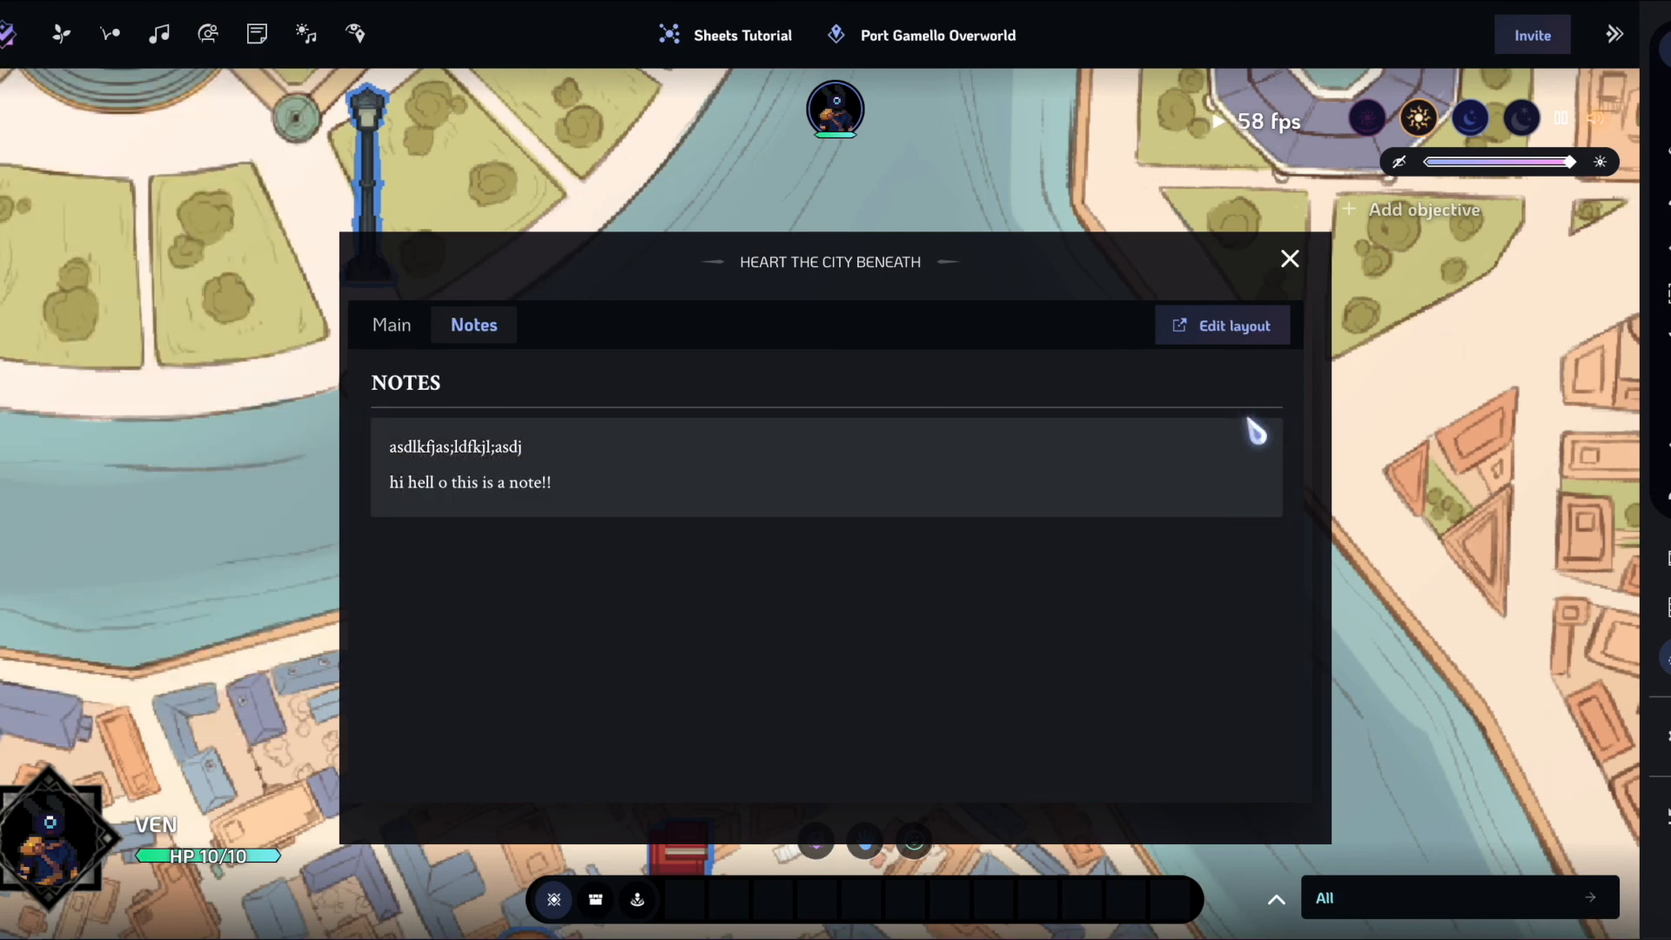
Return to the Main tab, reposition the sheet window and look through the full character sheet.
click(393, 325)
drag(597, 291, 484, 228)
scroll(557, 448, down, 3)
scroll(557, 449, down, 5)
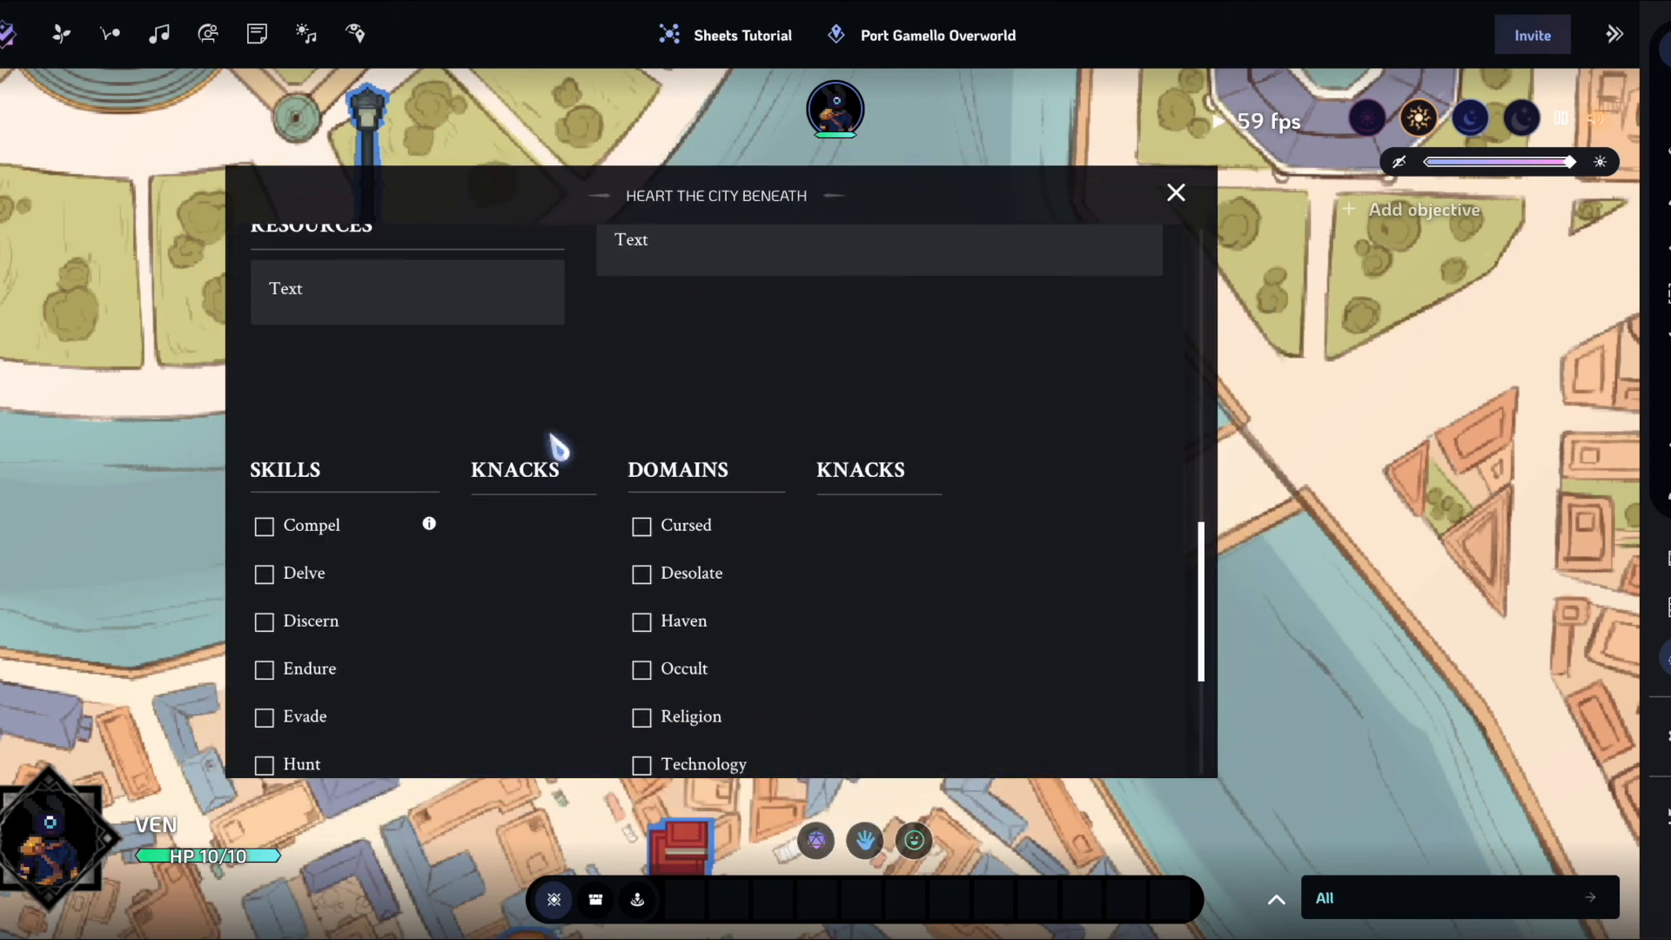
scroll(553, 444, up, 8)
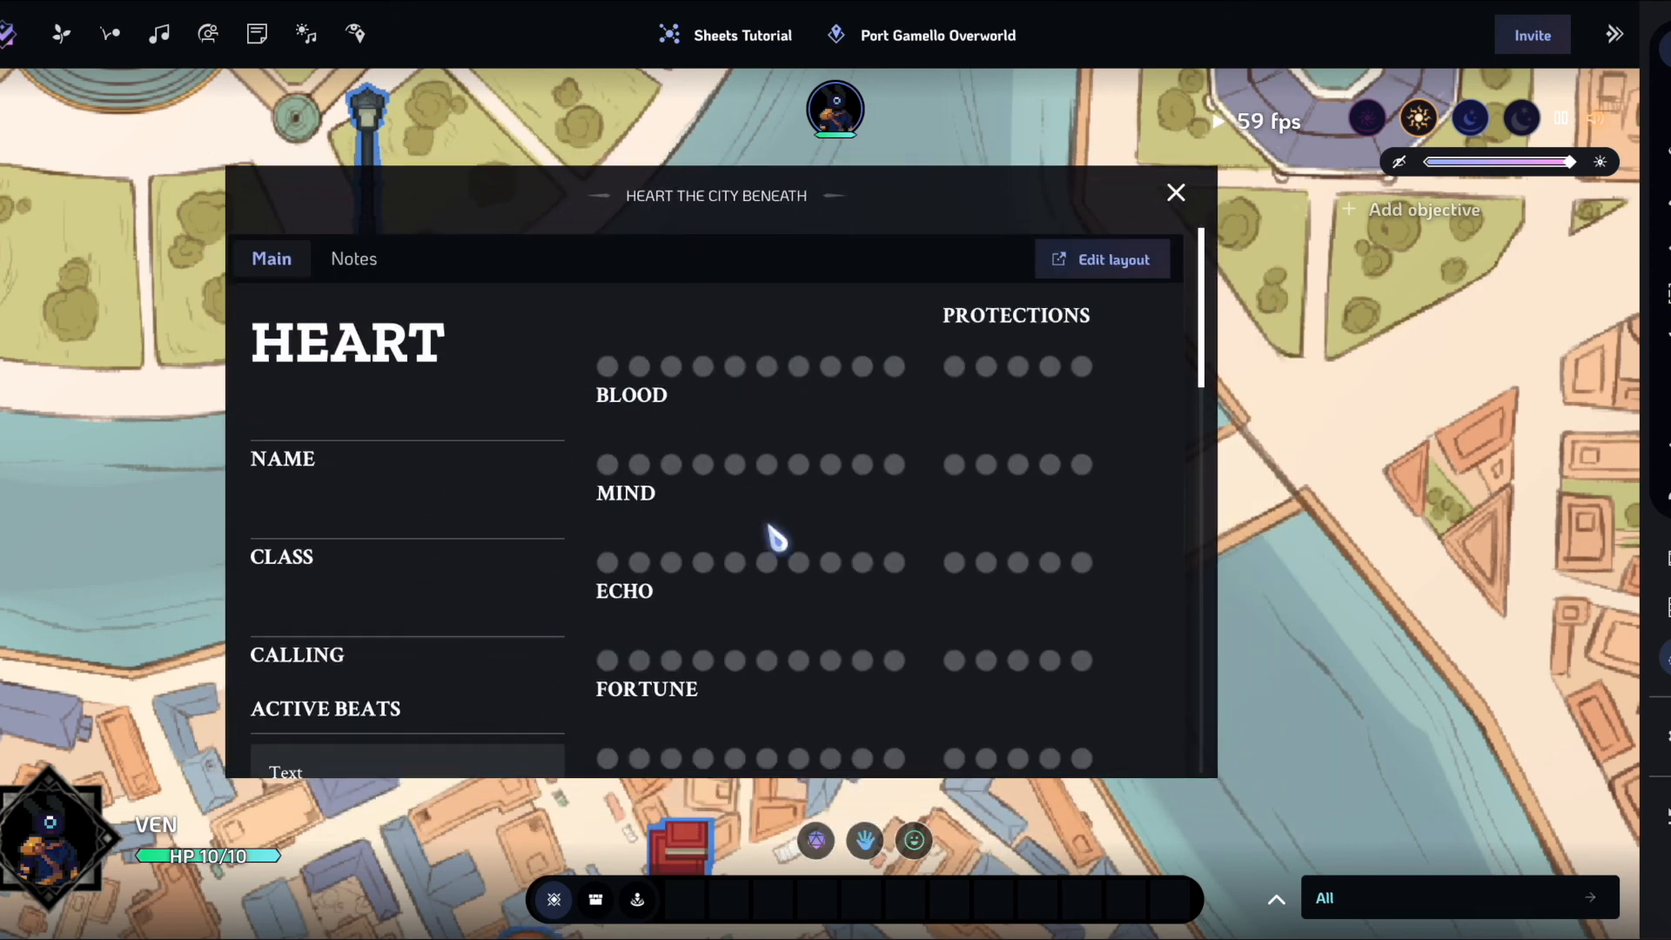
Open the sheet's layout for editing, look through the available component types from Spacer to Deck, and save the layout.
click(1098, 260)
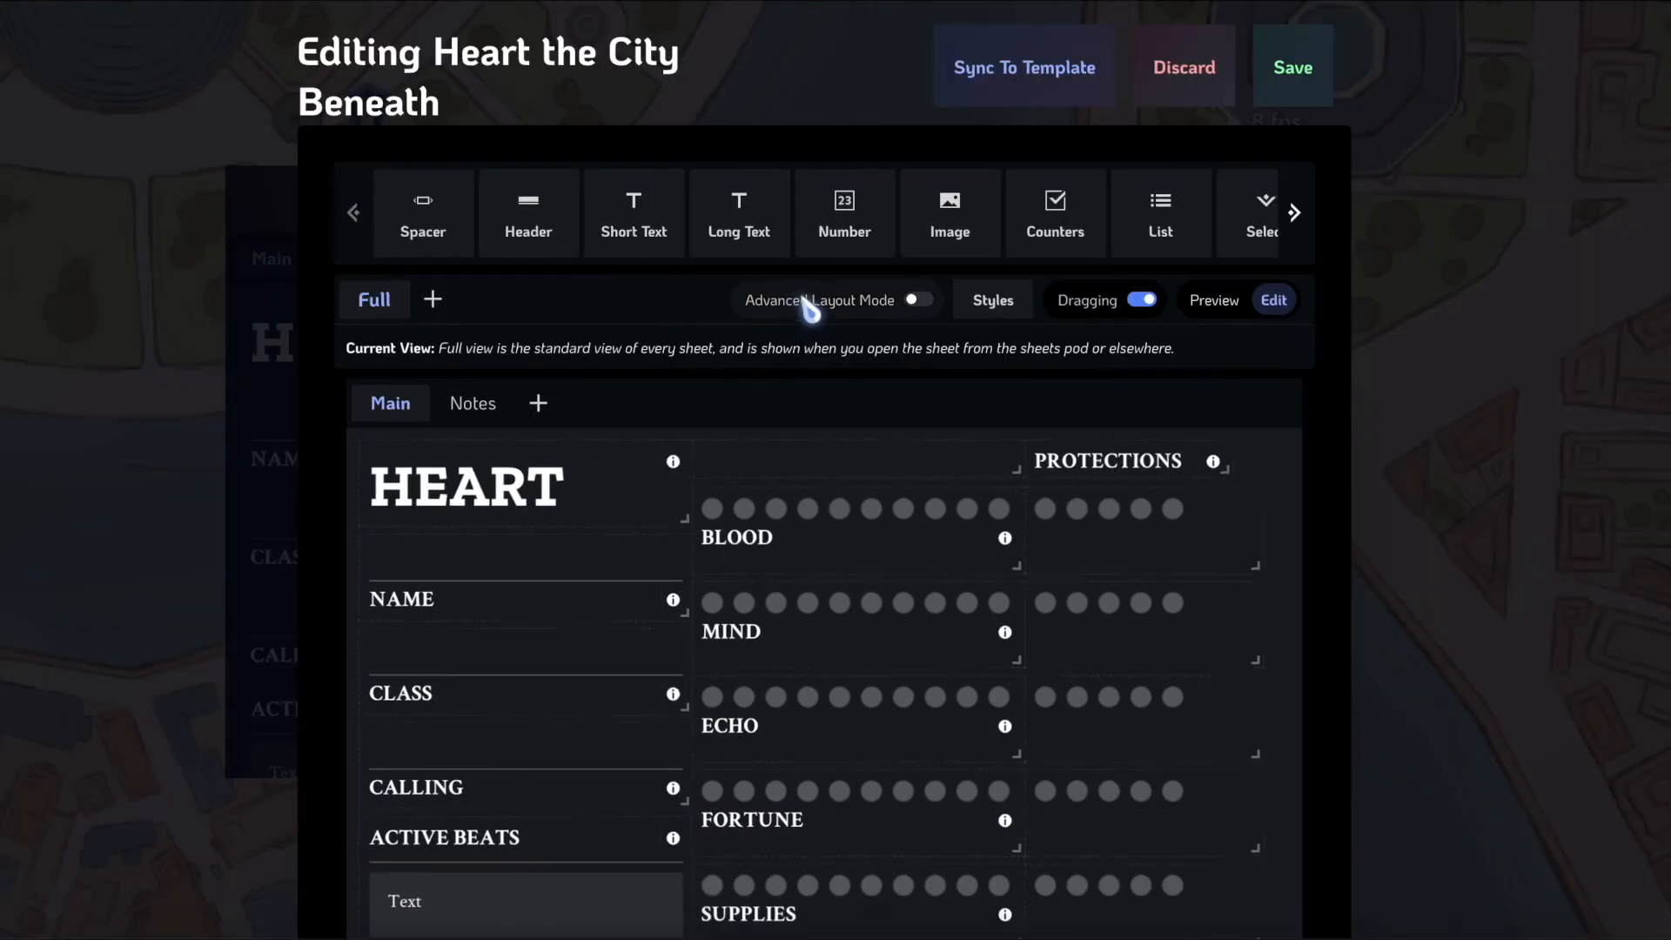
scroll(896, 258, right, 10)
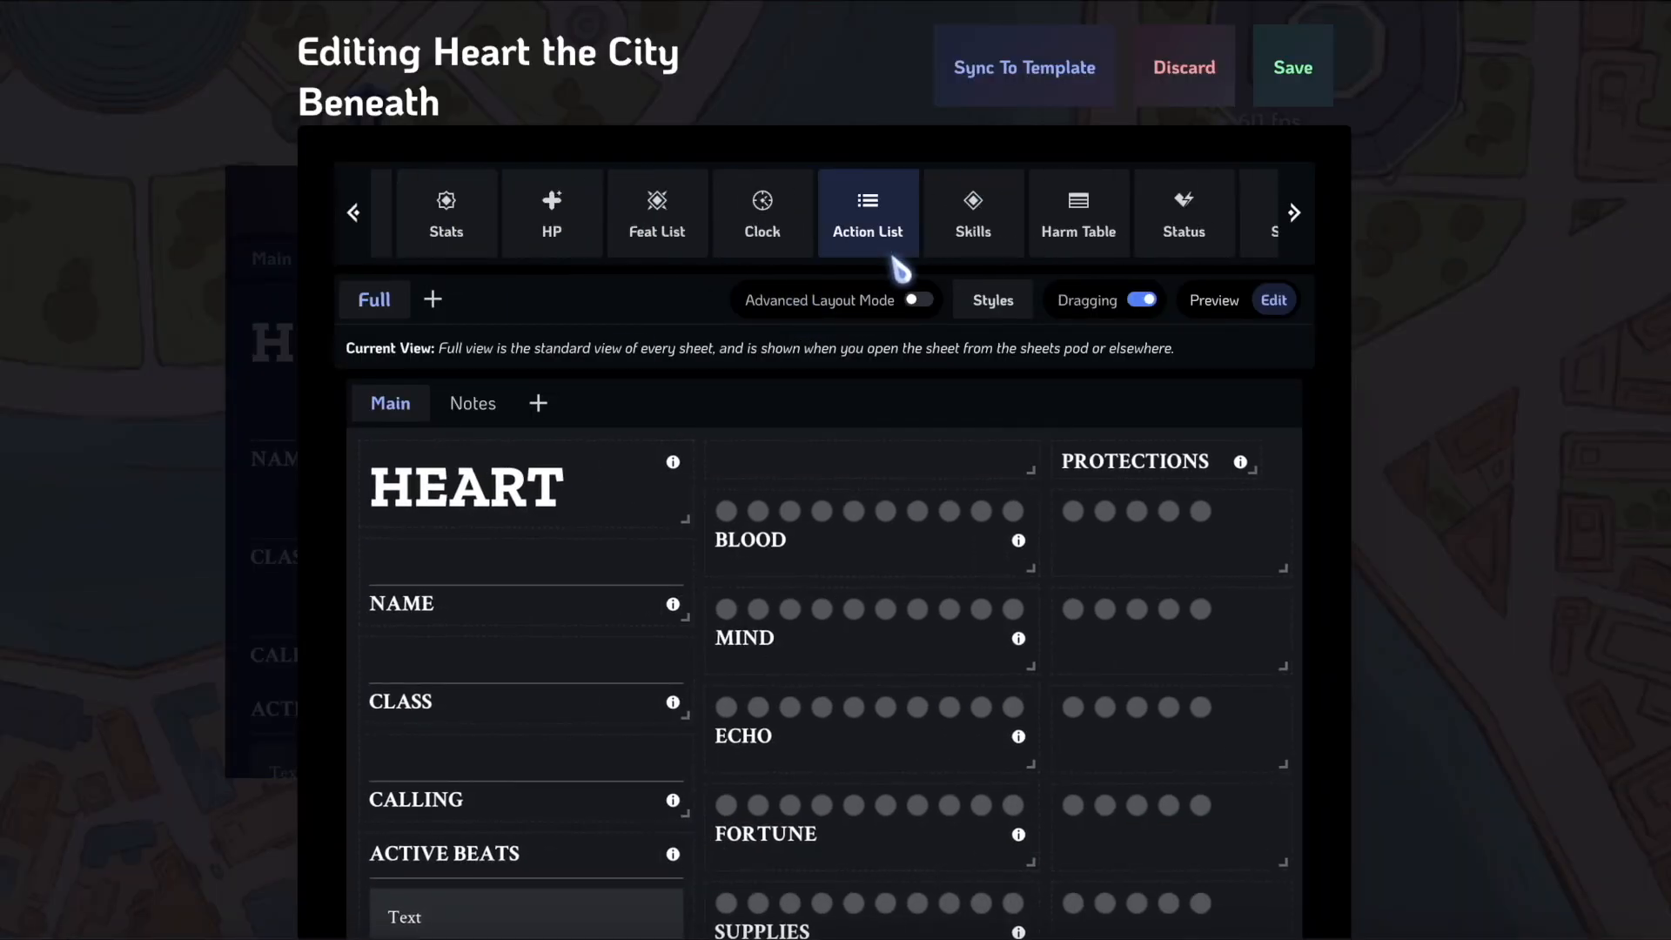
scroll(1186, 258, left, 10)
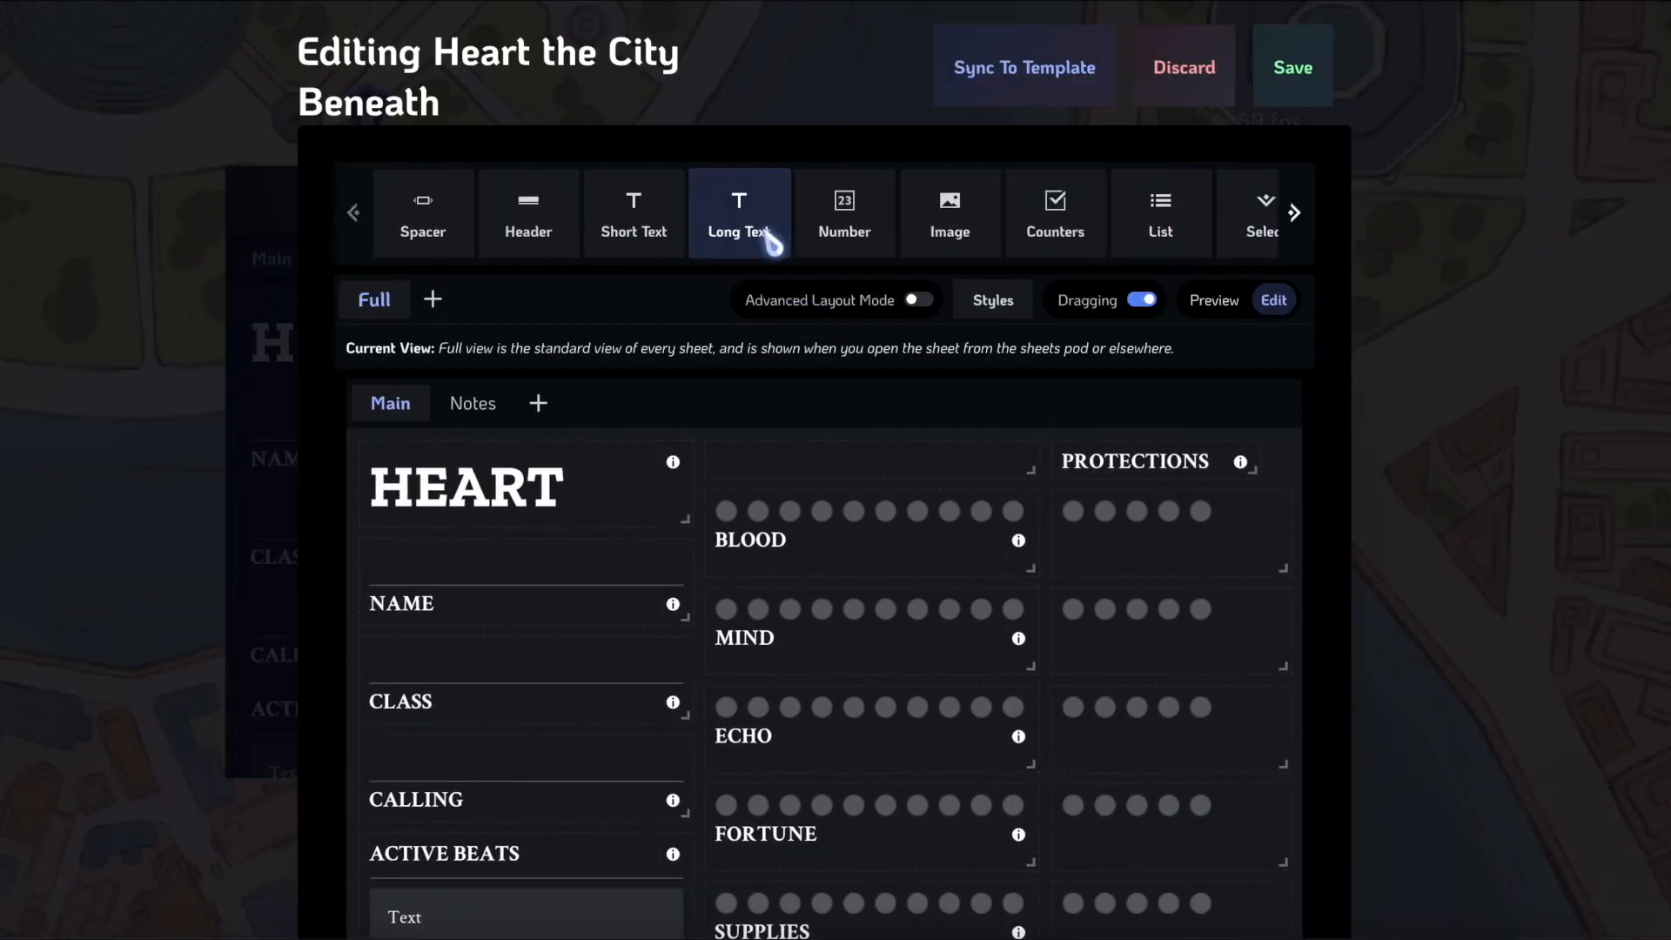
scroll(976, 261, right, 10)
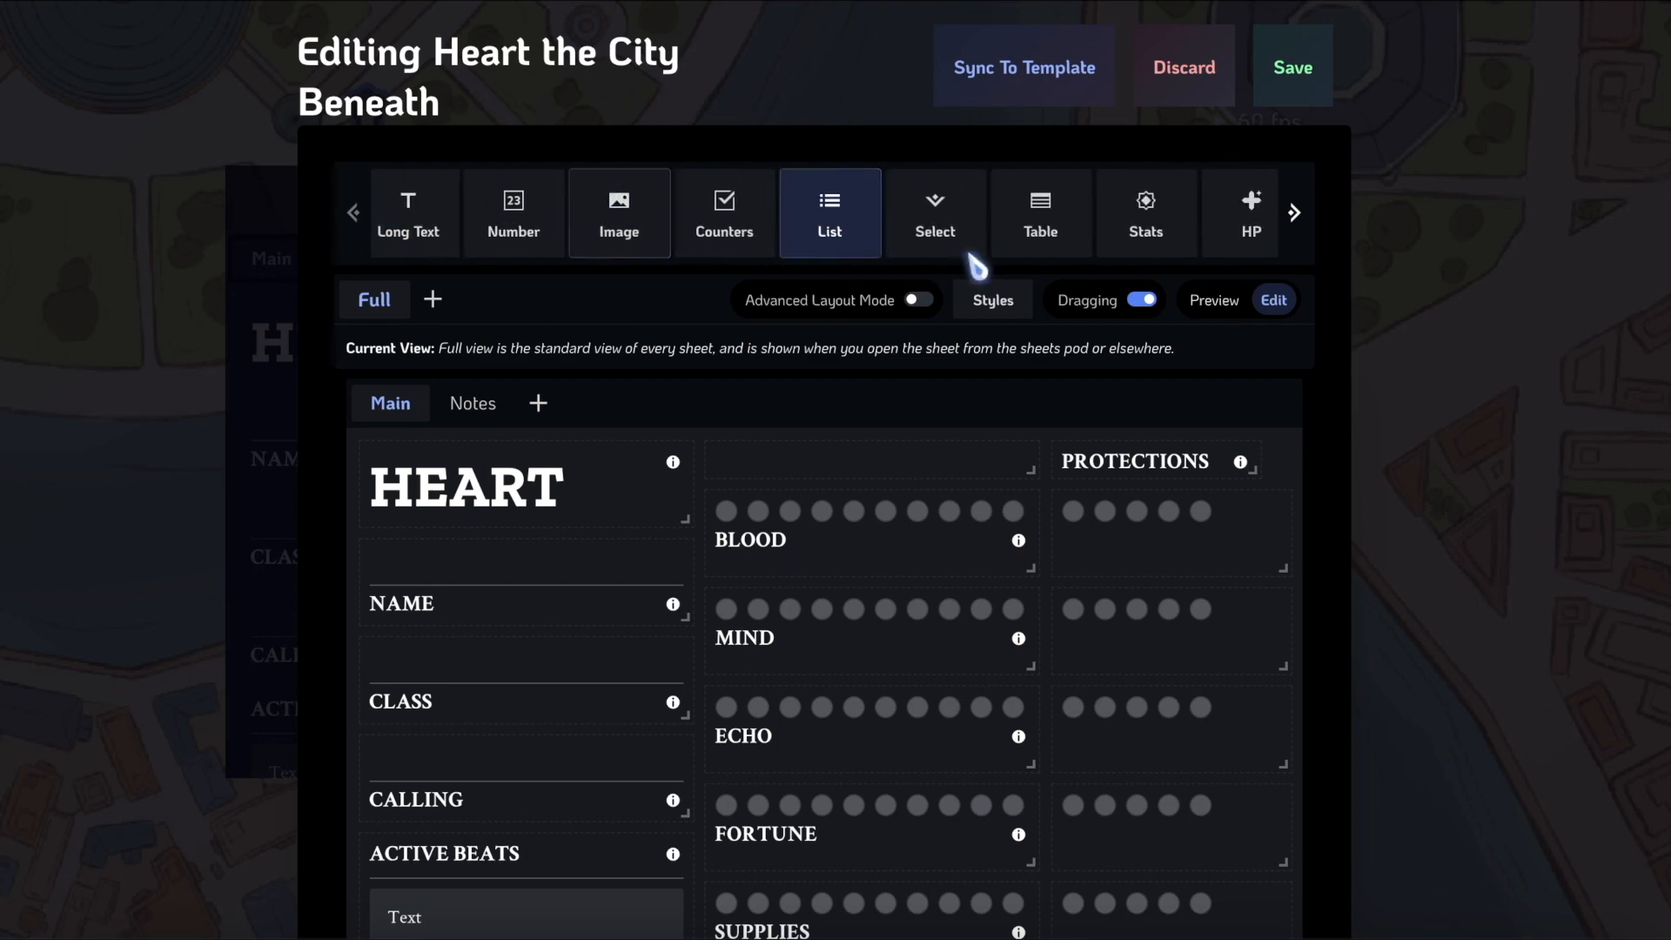
scroll(973, 258, right, 1)
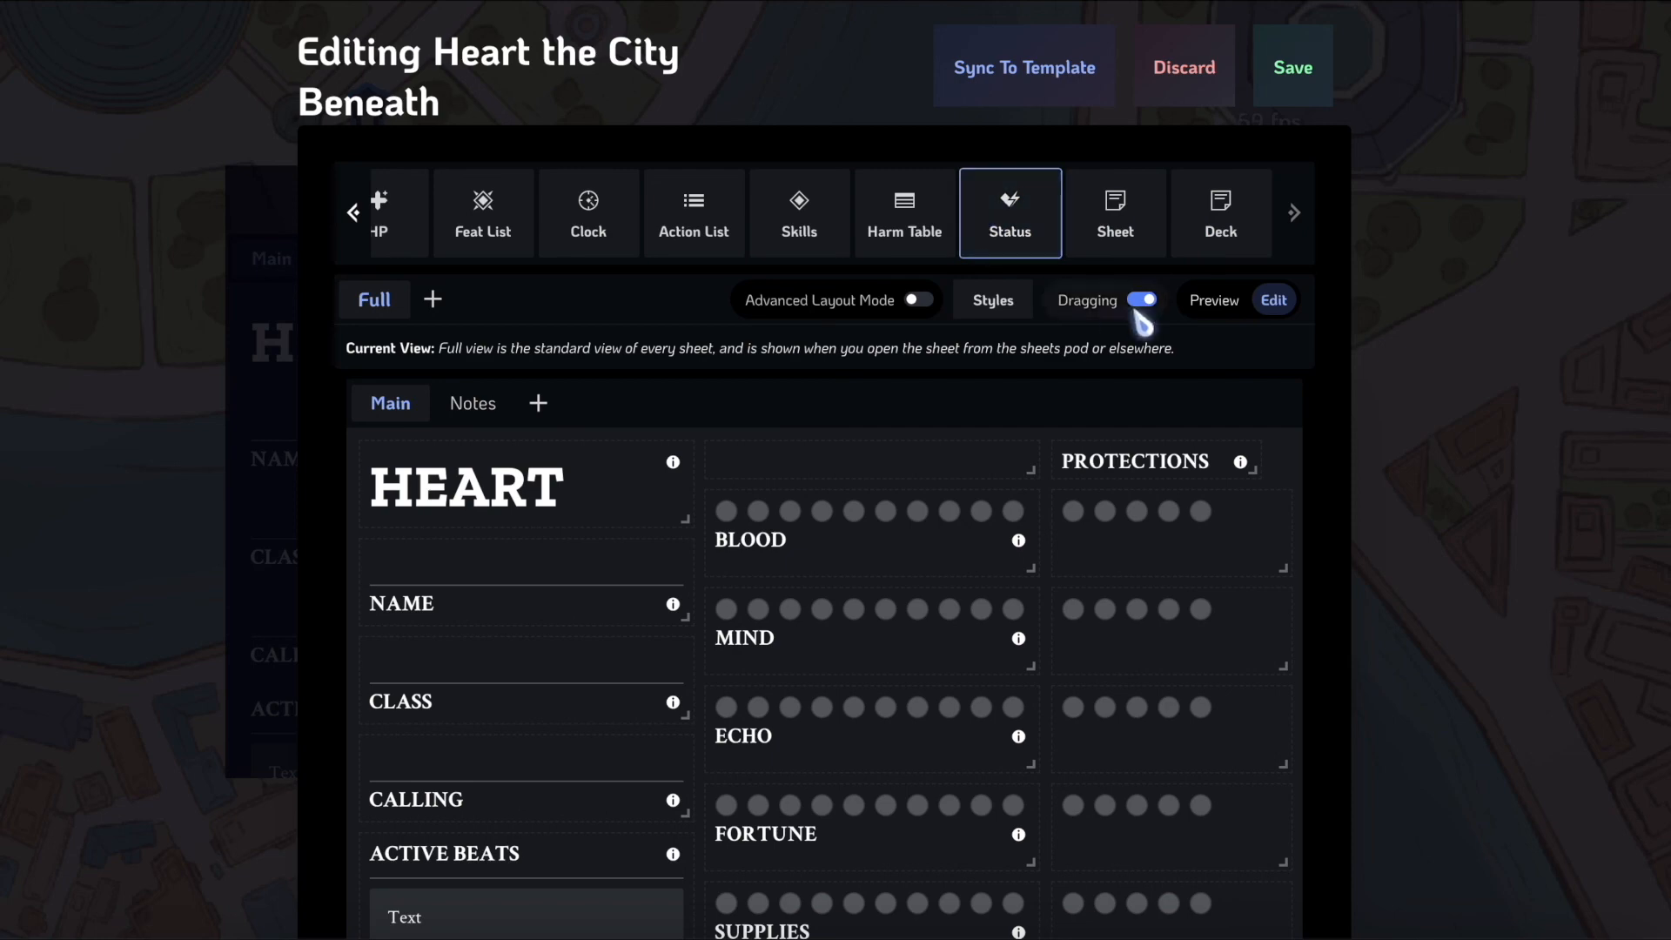
scroll(740, 225, left, 8)
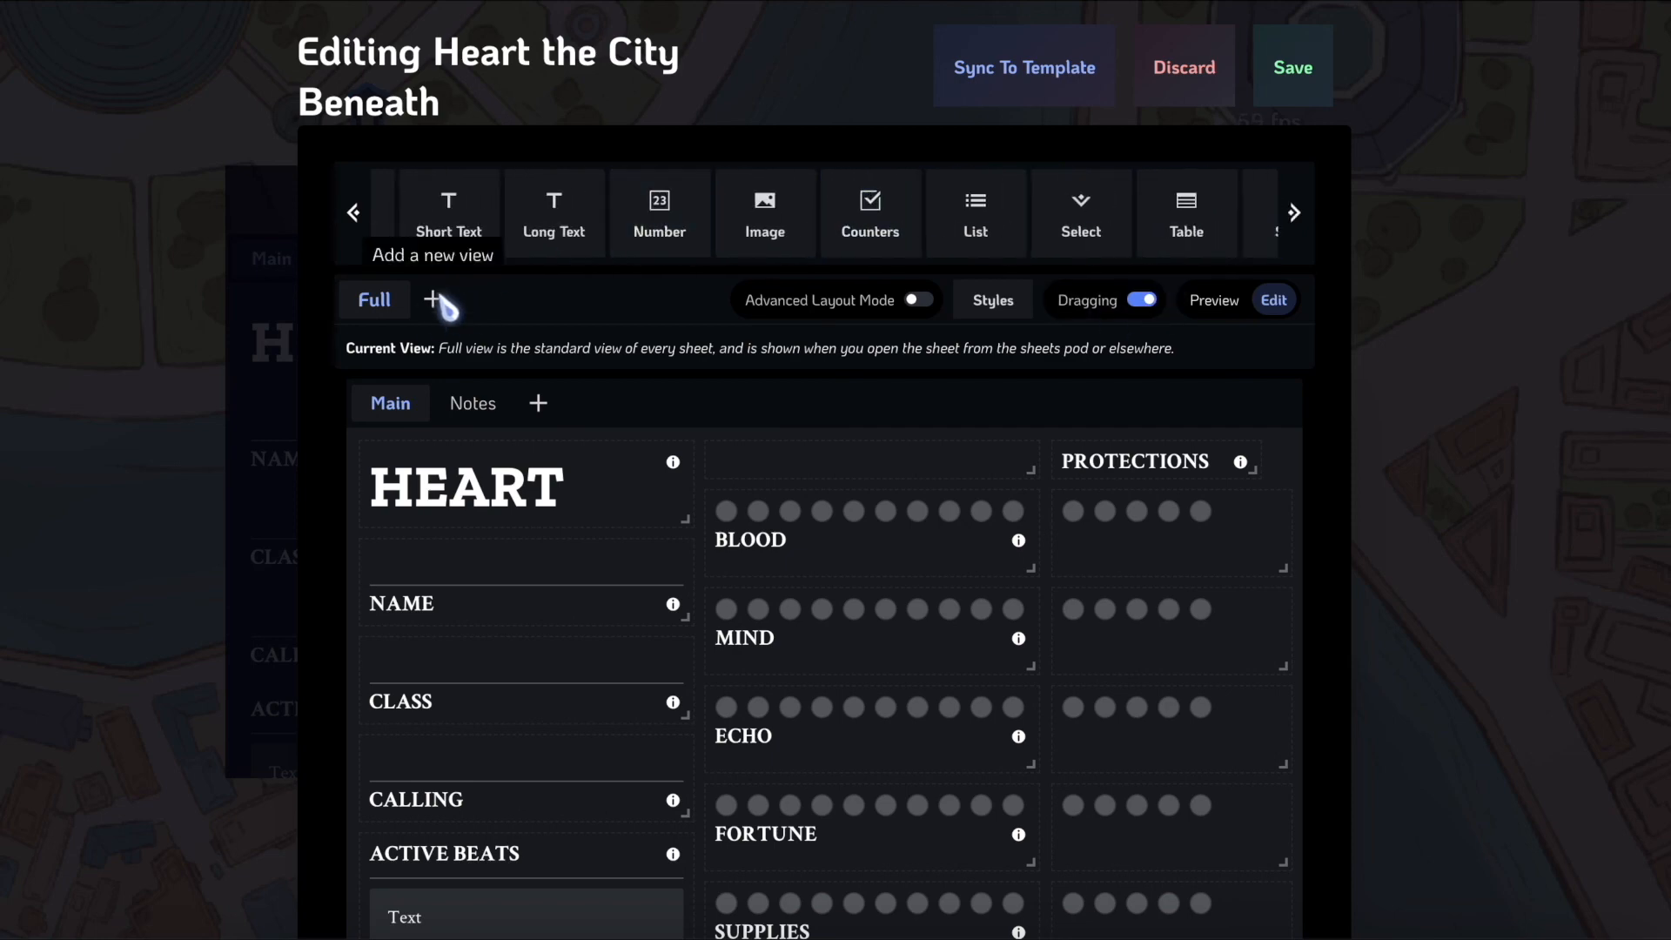
scroll(940, 232, right, 8)
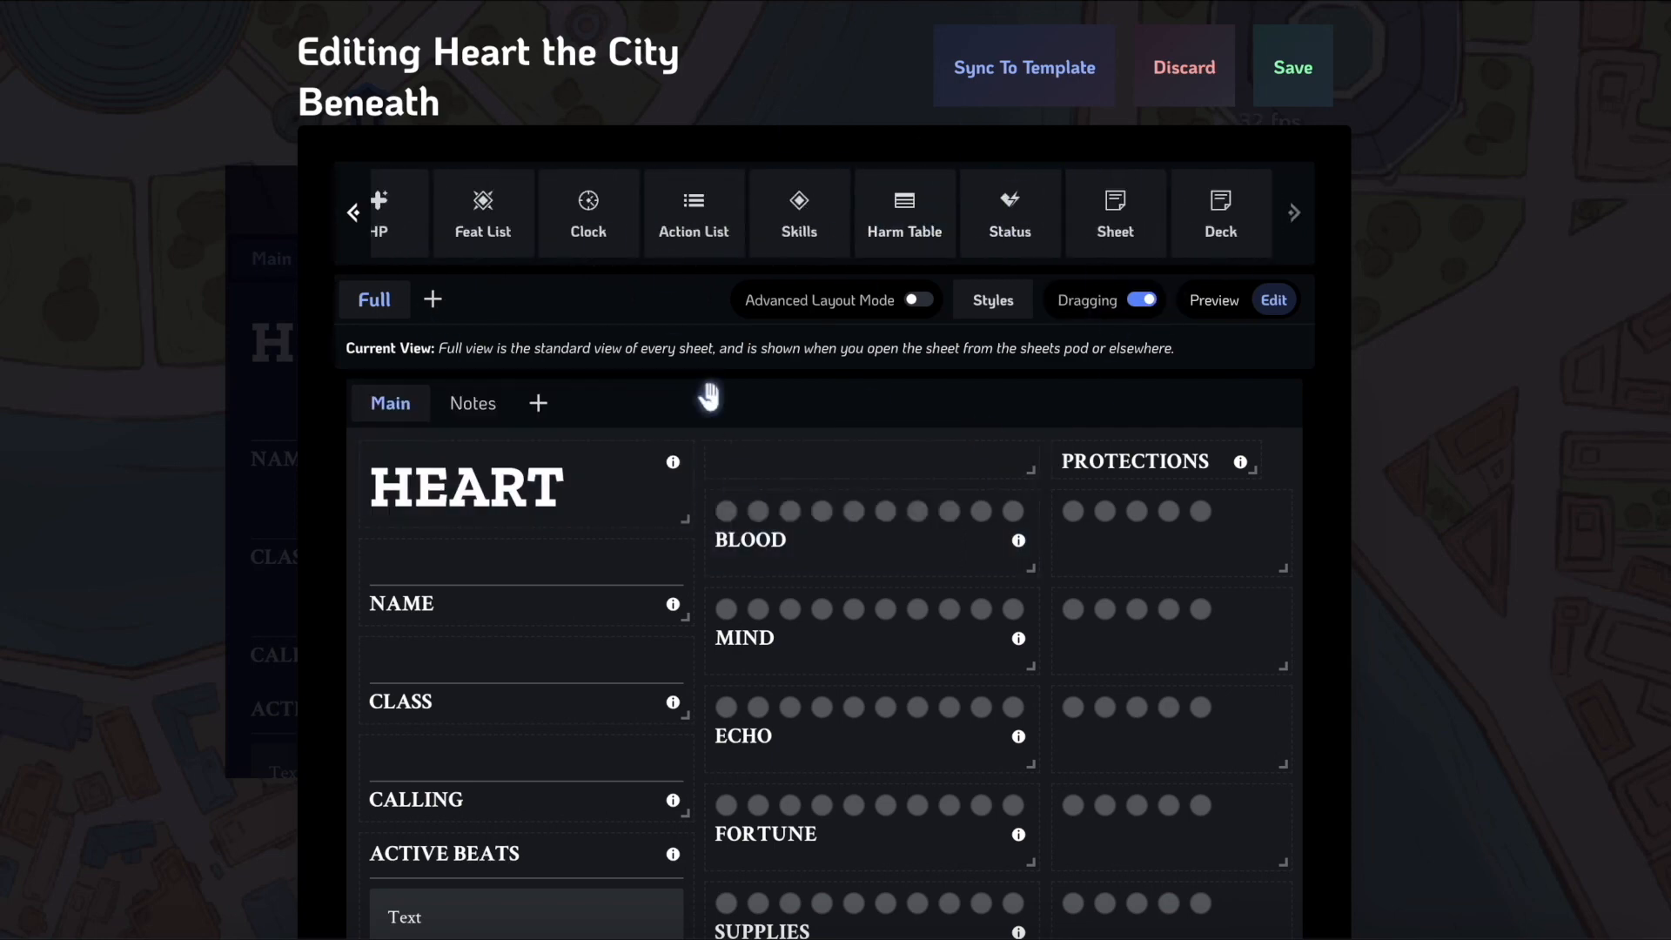
scroll(1027, 183, left, 8)
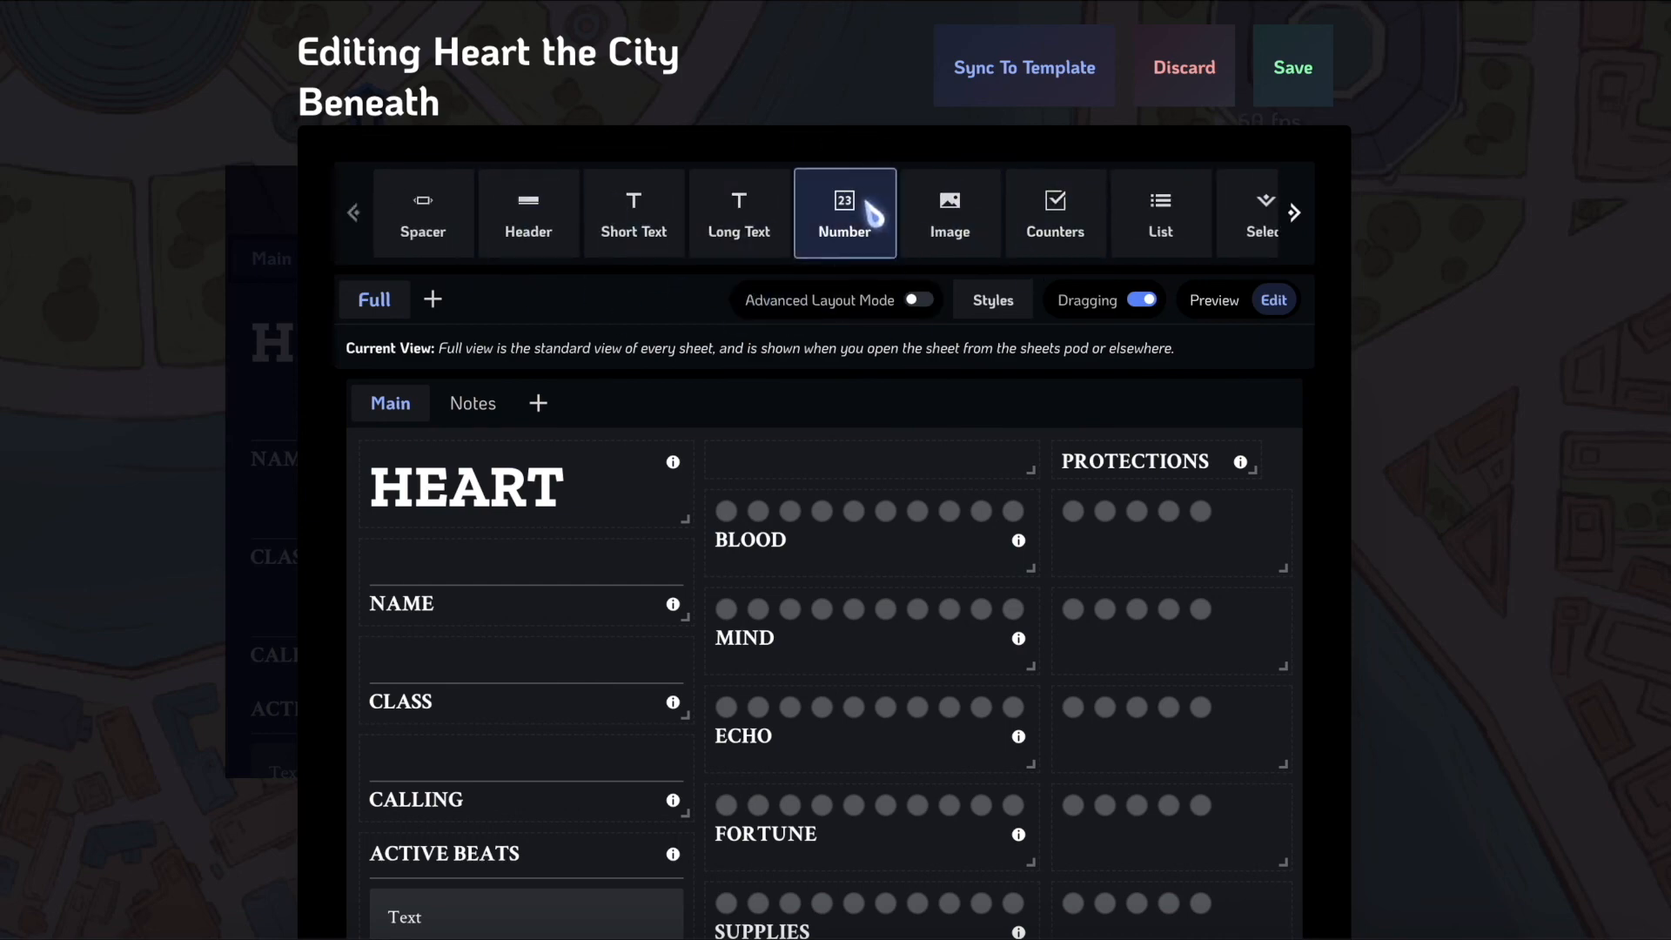
scroll(870, 217, right, 6)
scroll(873, 213, left, 8)
click(1275, 83)
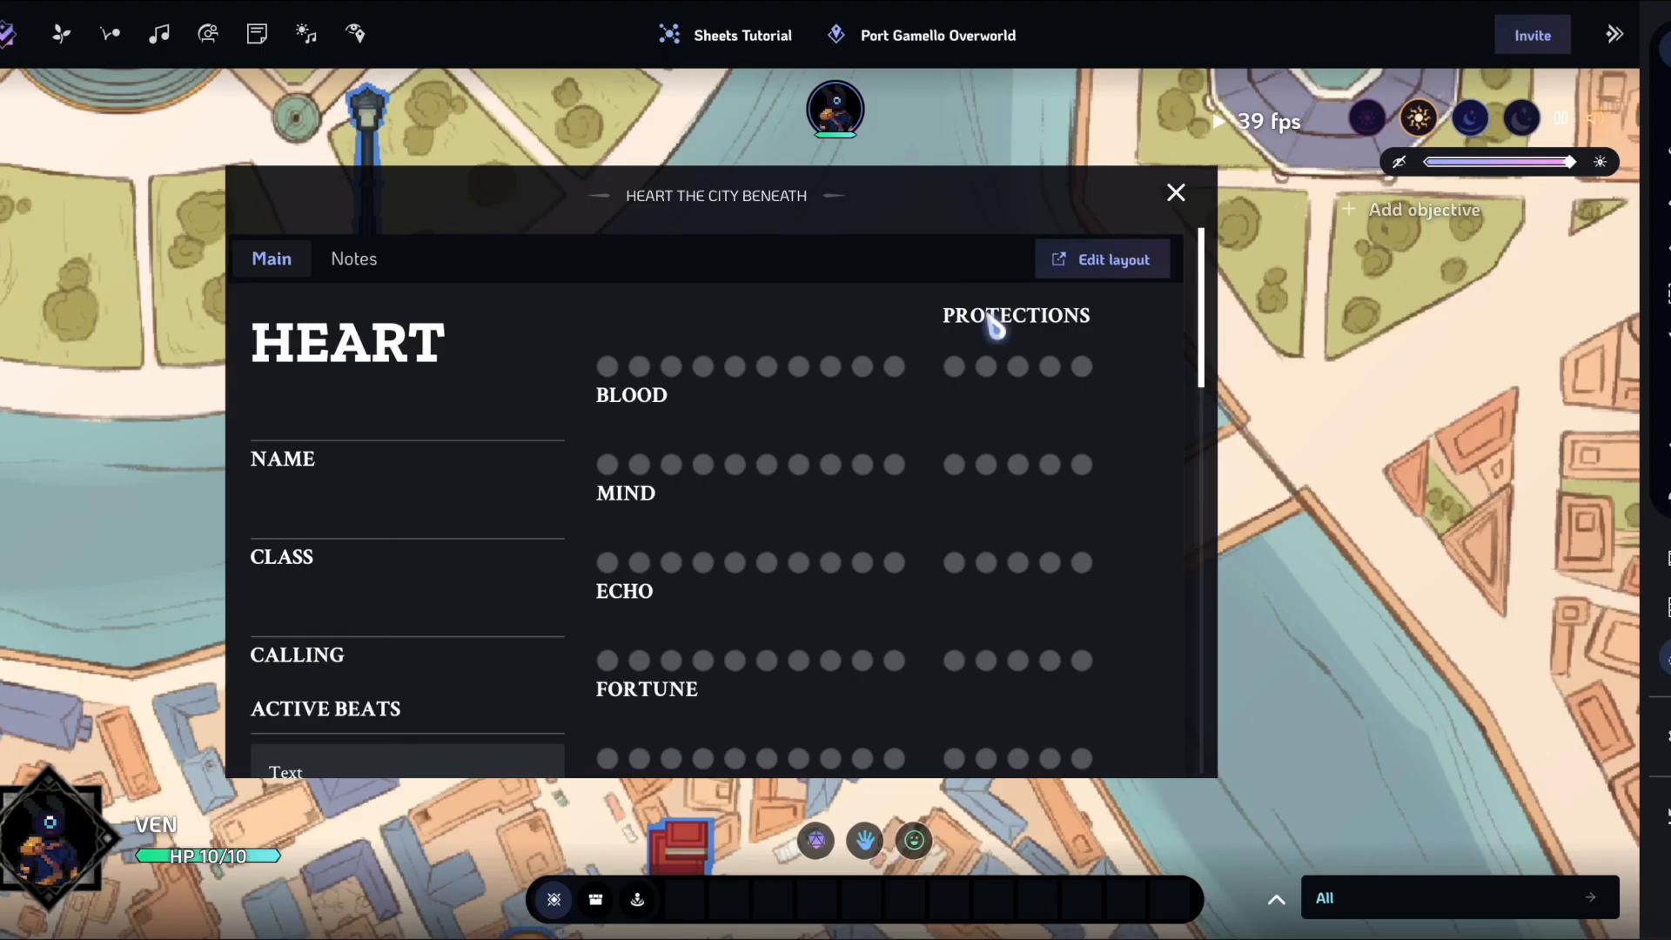
Look over the sheet's Main tab, from the HEART header down to the Skills and Domains sections and back.
scroll(973, 557, down, 10)
scroll(972, 558, up, 10)
scroll(972, 558, down, 10)
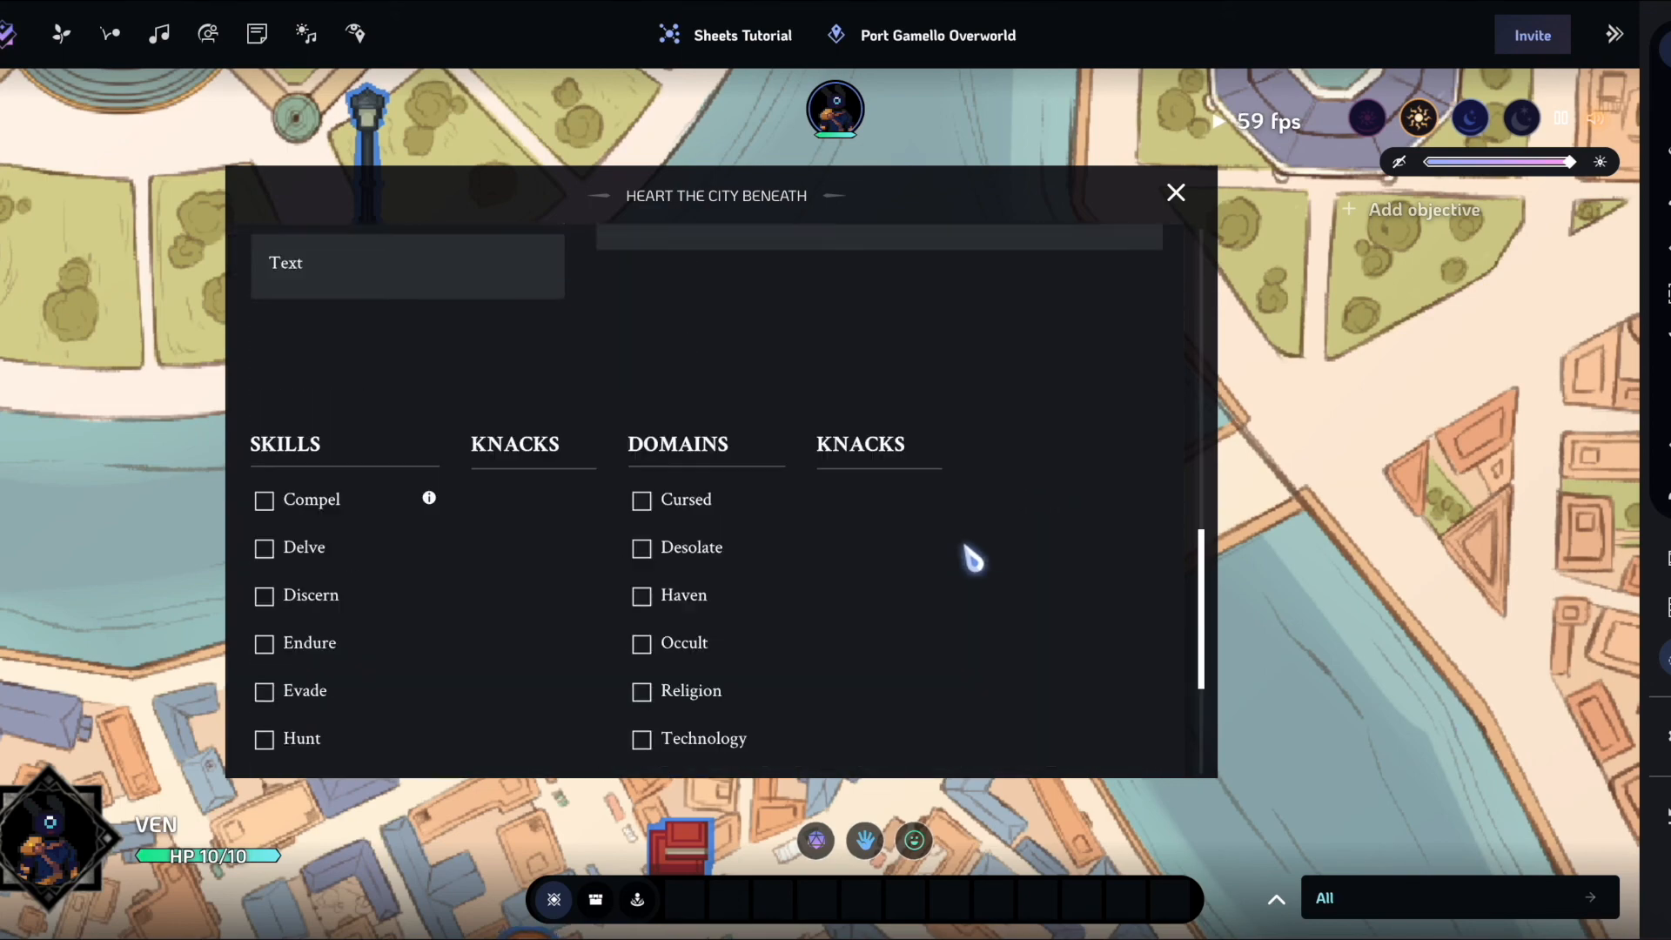
scroll(973, 558, up, 10)
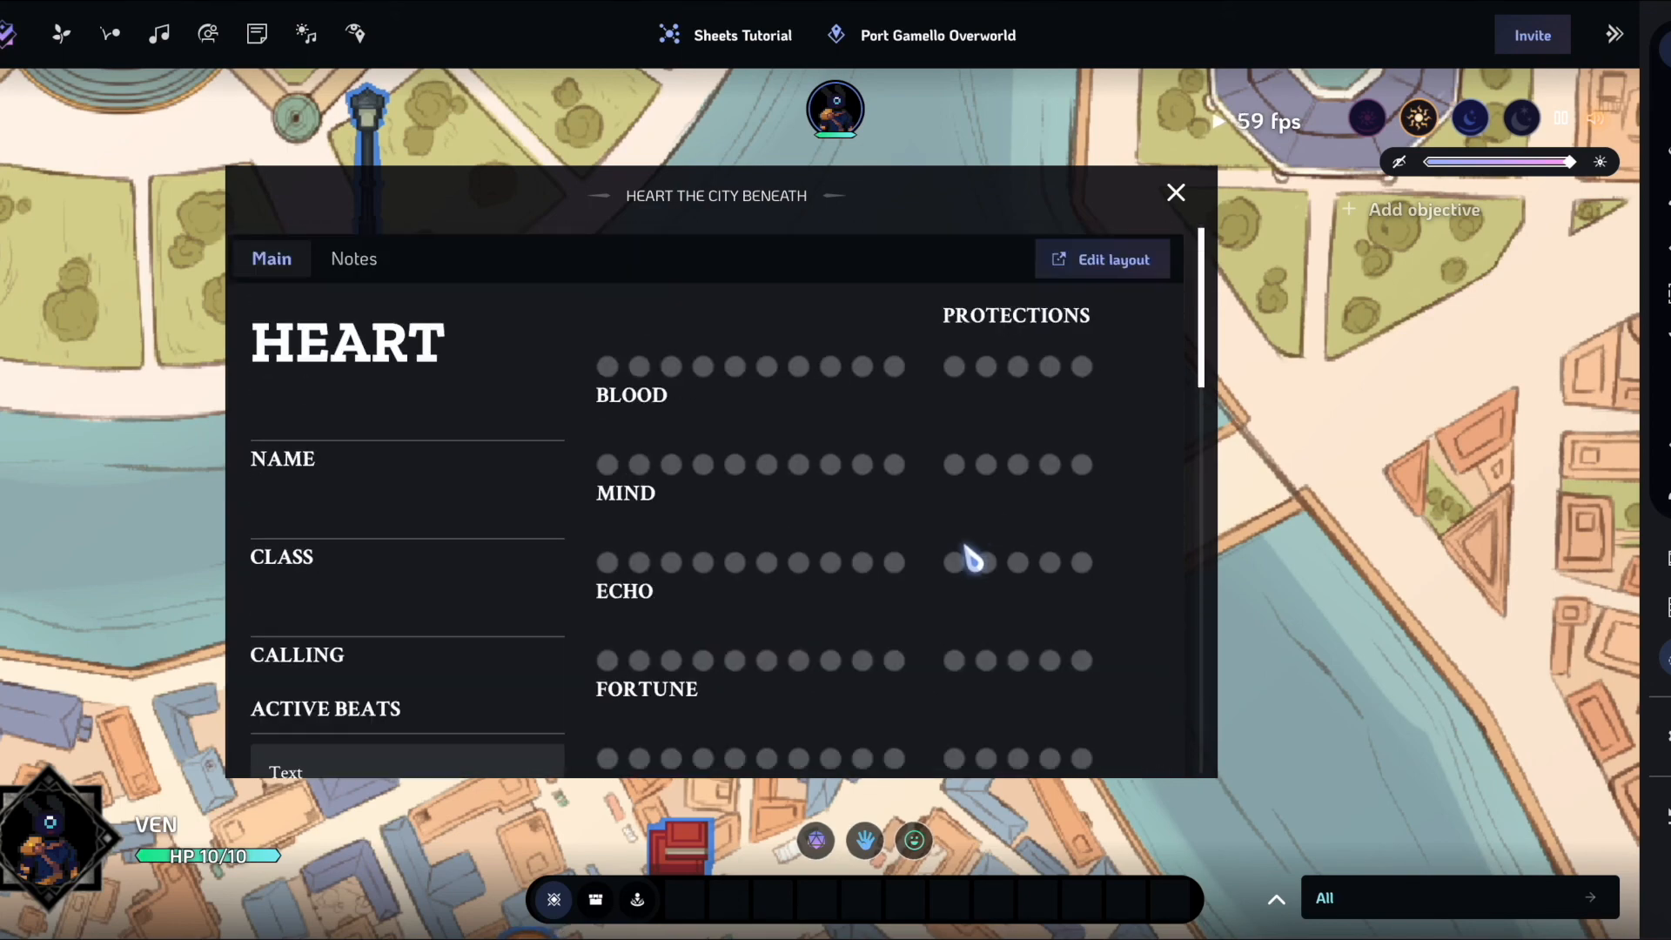